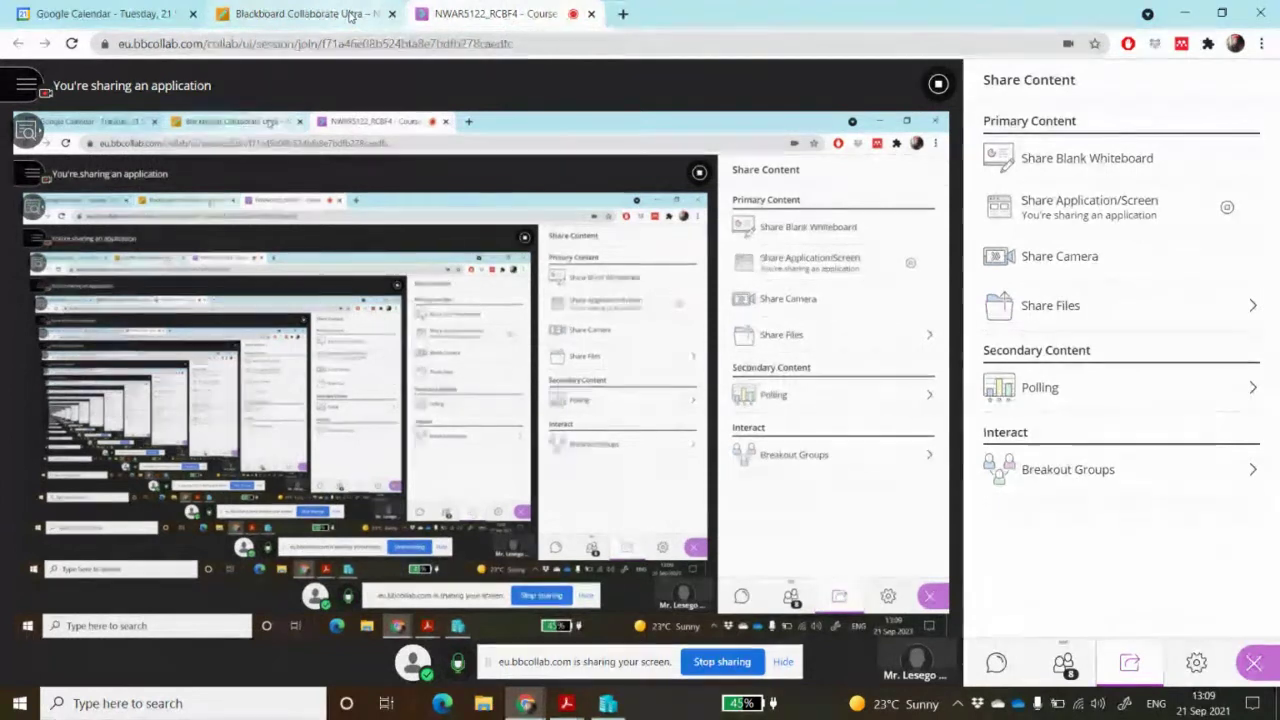
Show the NWAR5122_RCBF4 course room in Blackboard Collaborate Ultra, then close Hyper-V Manager
{"action": "left_click", "coordinate": [350, 15]}
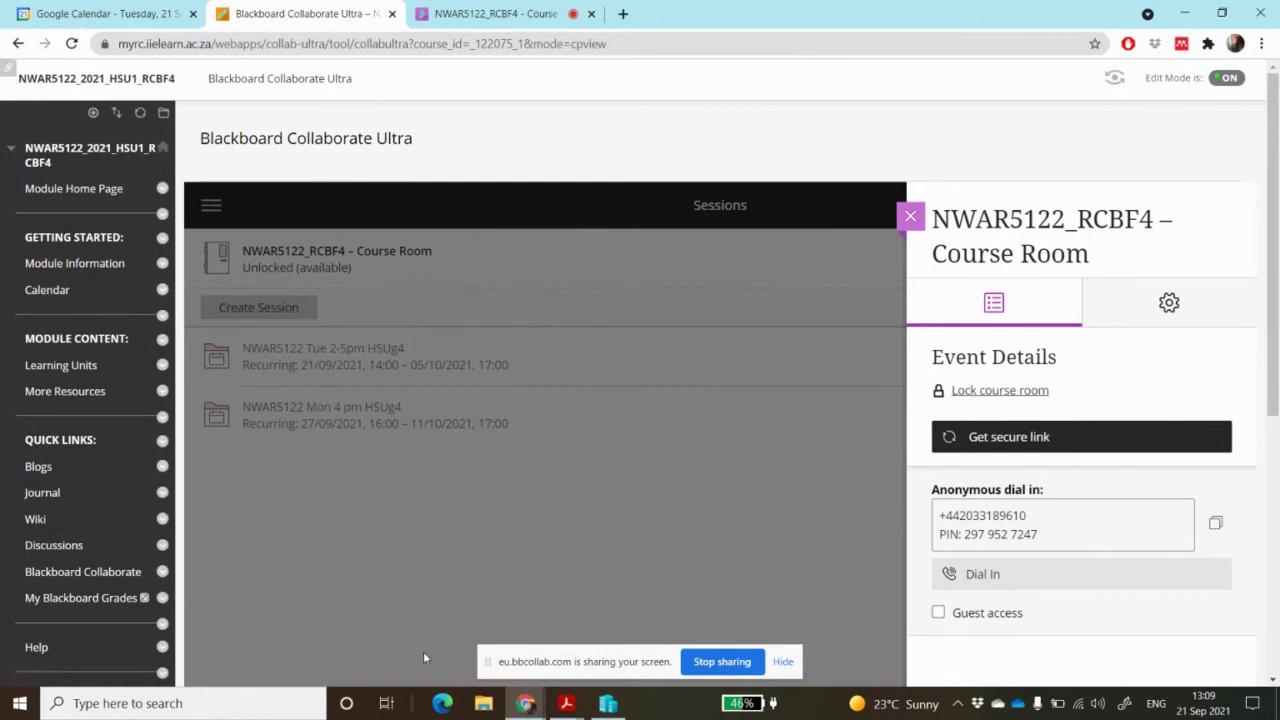
{"action": "left_click", "coordinate": [619, 708]}
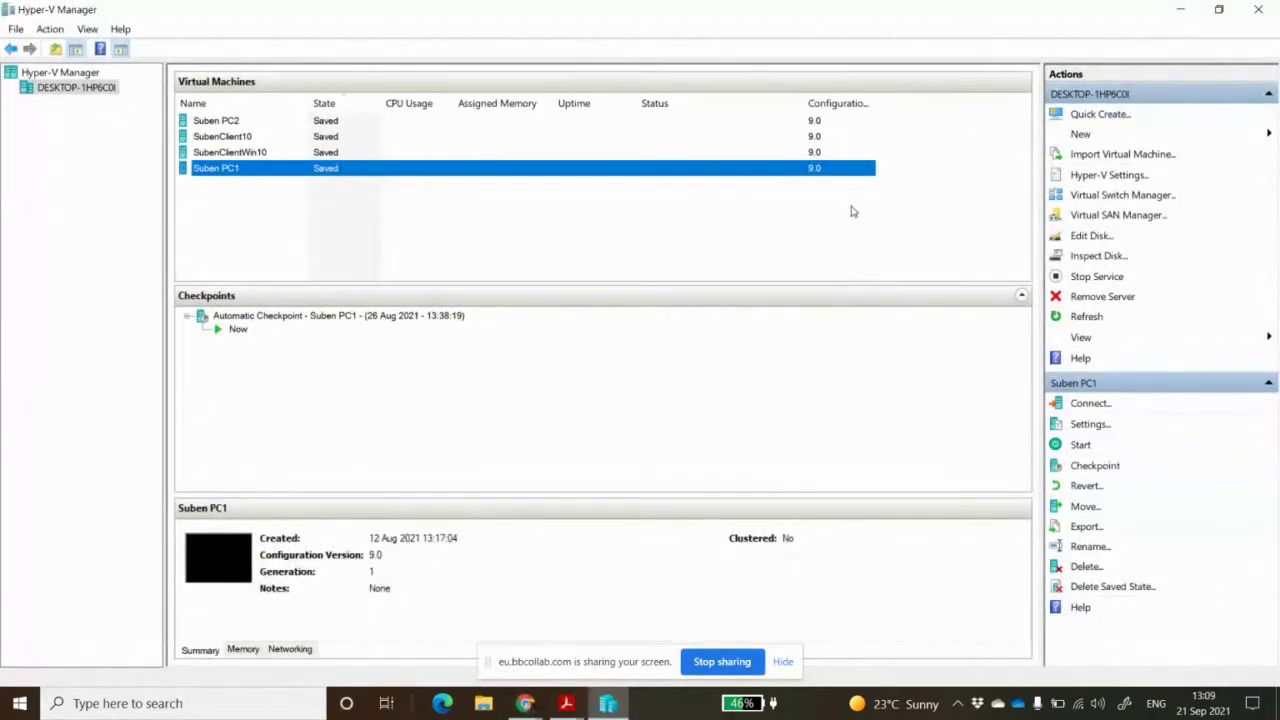
{"action": "left_click", "coordinate": [1258, 9]}
Relaunch Hyper-V Manager via a 'hyper' search and look over each of the four VMs
{"action": "left_click", "coordinate": [240, 703]}
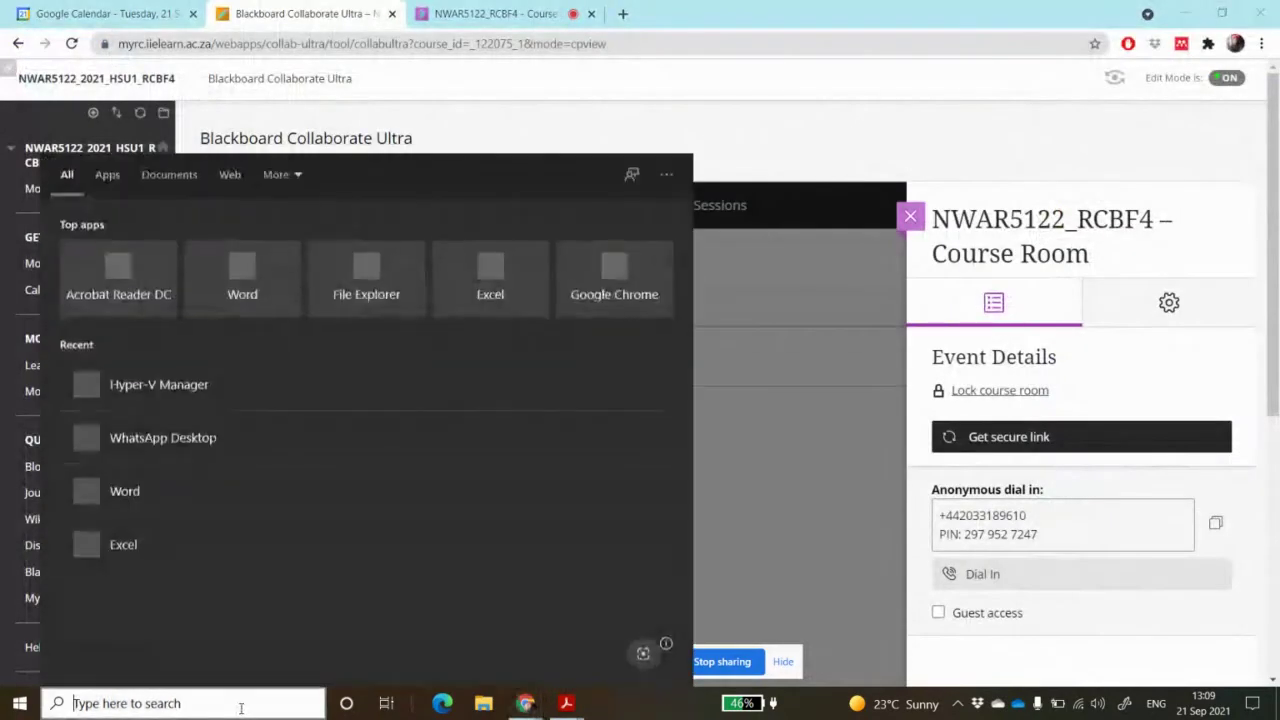
{"action": "type", "text": "hyper"}
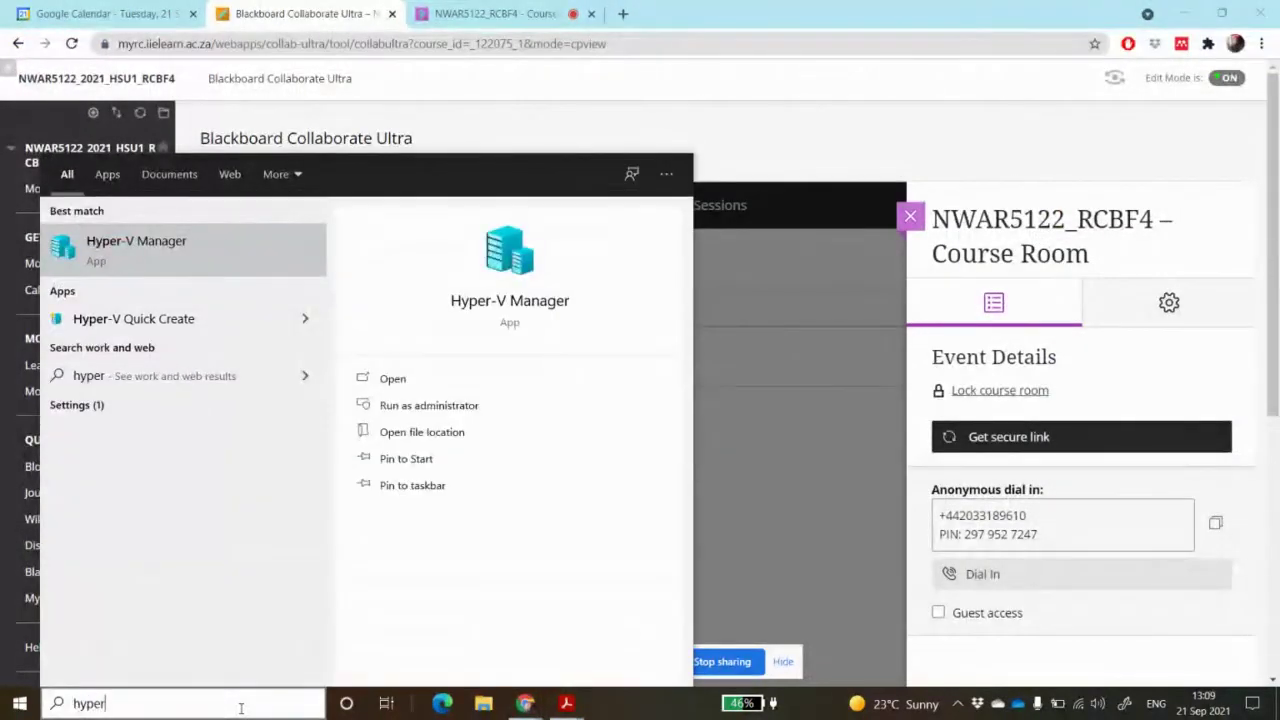
{"action": "left_click", "coordinate": [203, 247]}
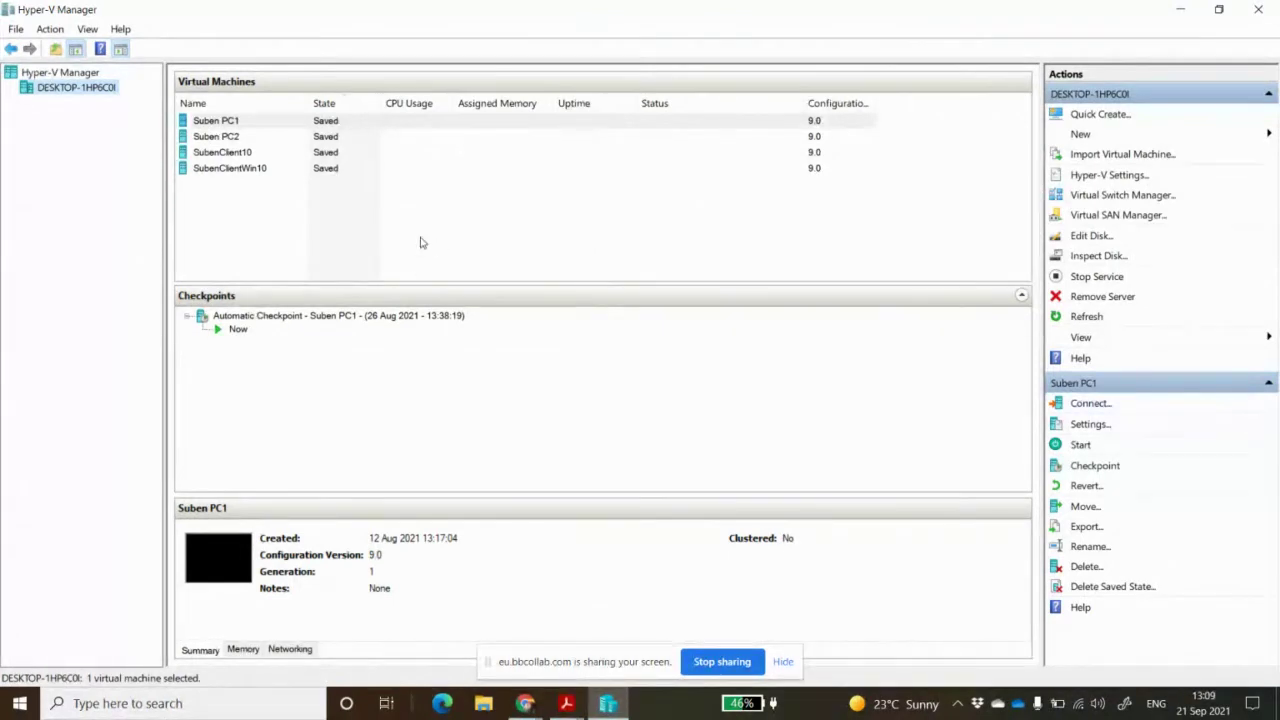
{"action": "left_click", "coordinate": [333, 136]}
{"action": "left_click", "coordinate": [330, 152]}
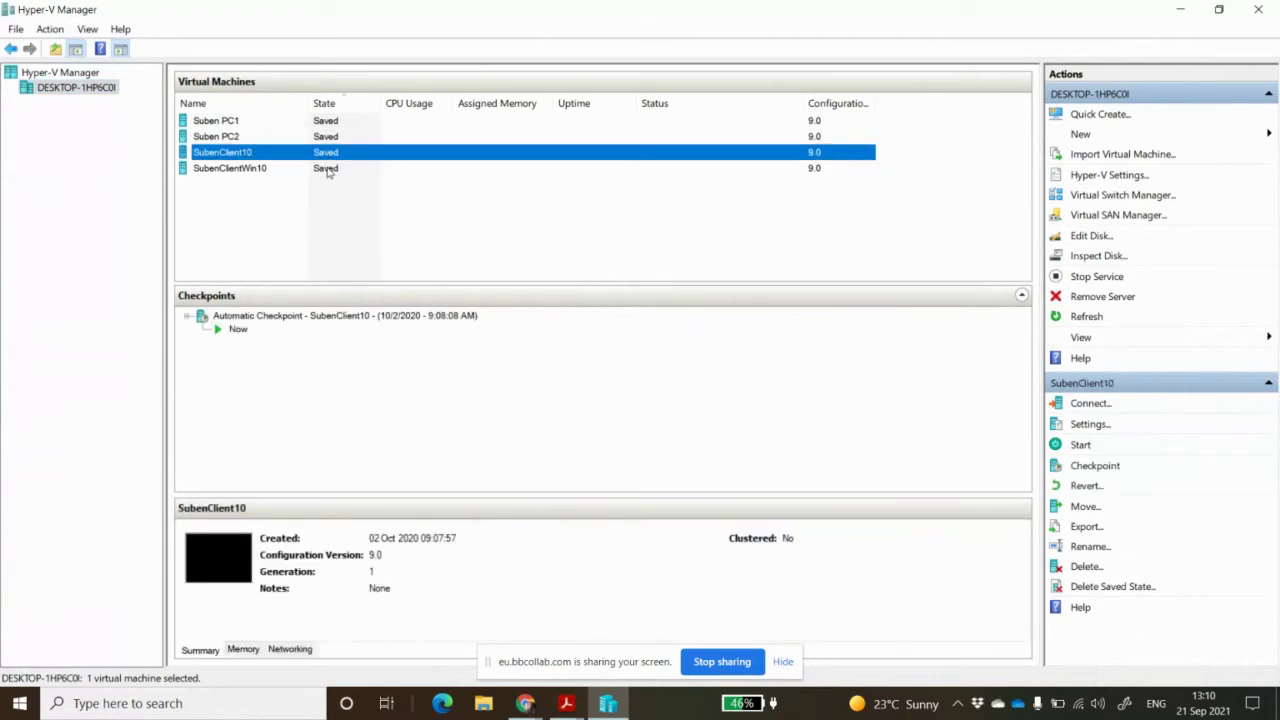
{"action": "left_click", "coordinate": [330, 170]}
{"action": "left_click", "coordinate": [334, 153]}
{"action": "left_click", "coordinate": [335, 137]}
{"action": "left_click", "coordinate": [338, 120]}
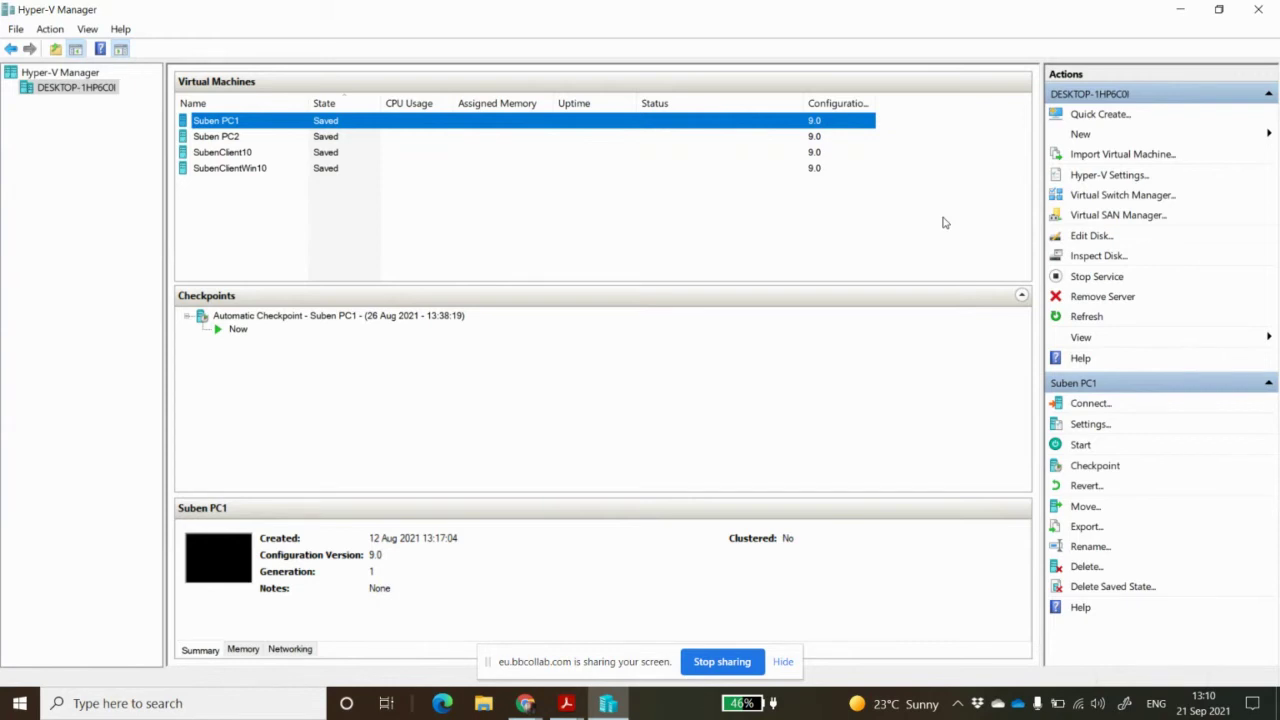
Browse the File and Action menus and bring up the New options for VM, hard disk or floppy
{"action": "left_click", "coordinate": [16, 29]}
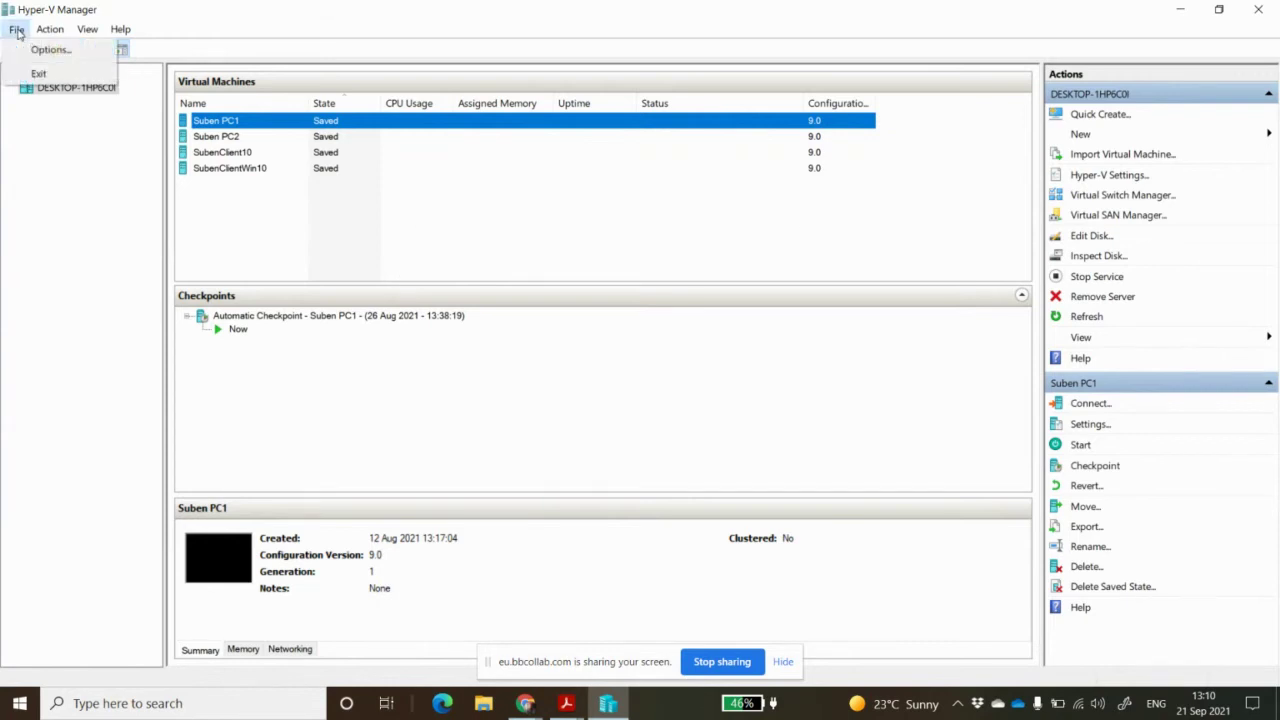
{"action": "left_click", "coordinate": [47, 31]}
{"action": "left_click", "coordinate": [47, 31]}
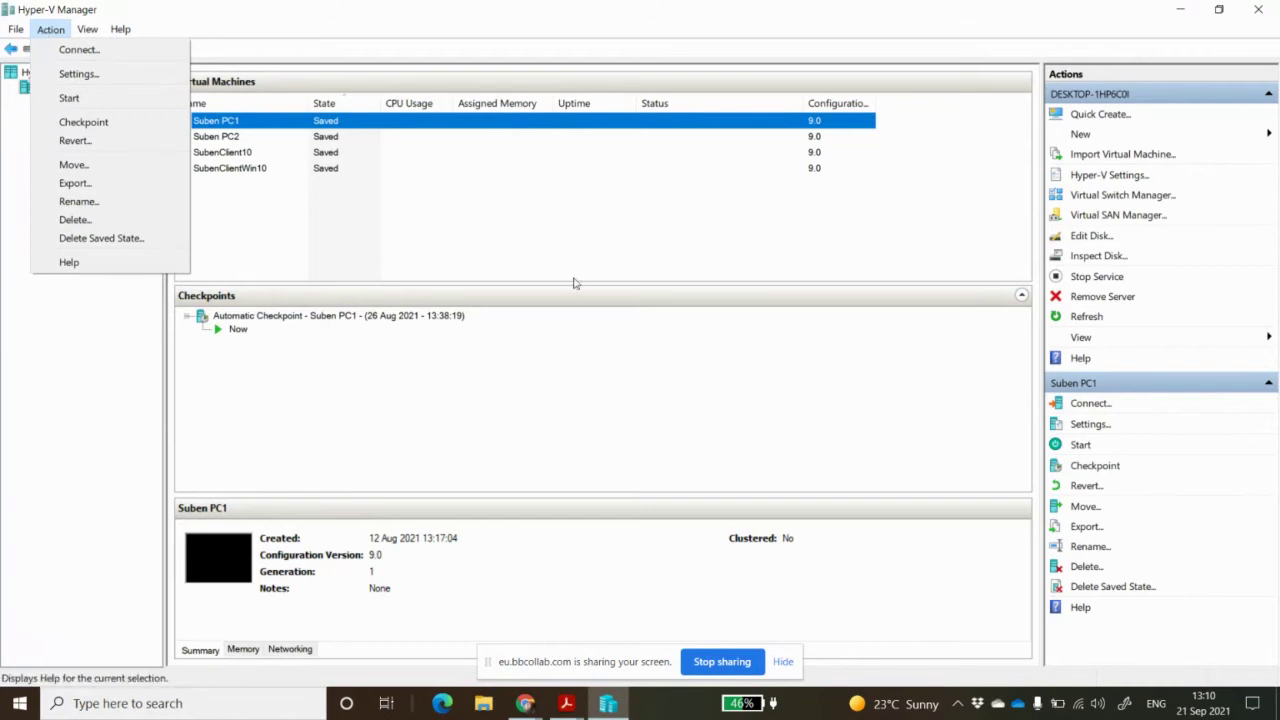
{"action": "left_click", "coordinate": [1142, 140]}
{"action": "left_click", "coordinate": [1095, 142]}
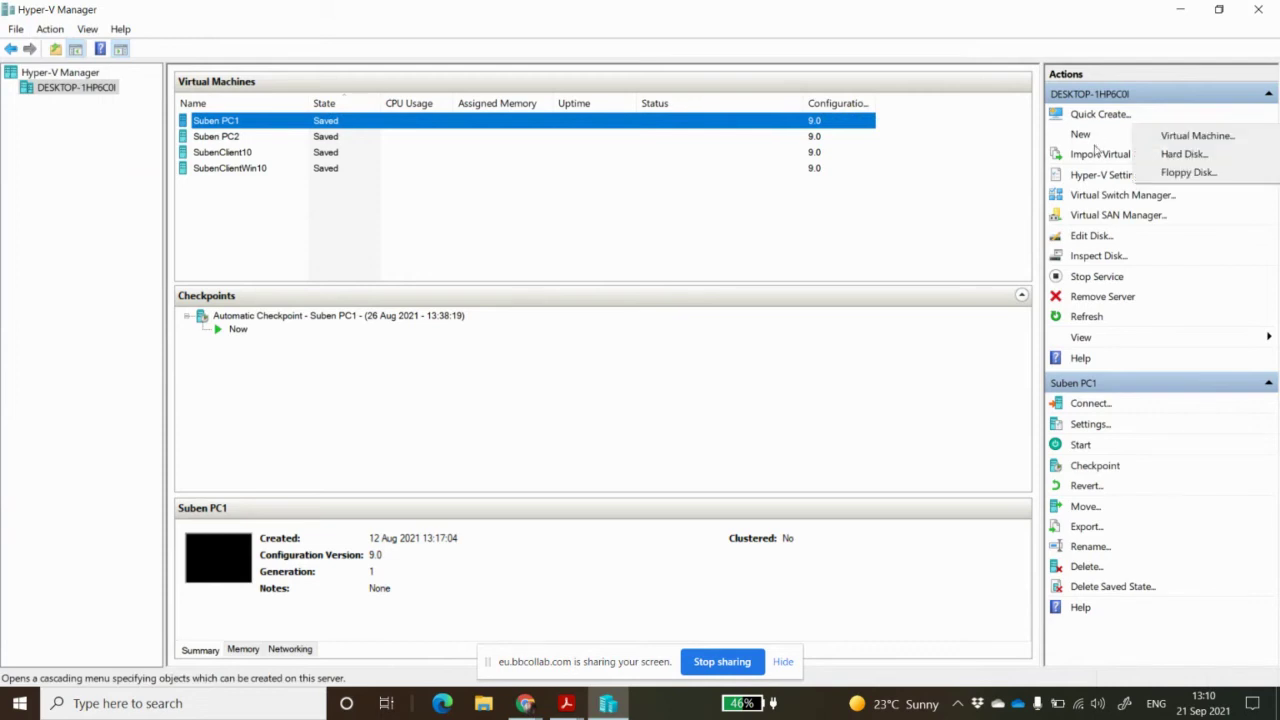
Start the New Virtual Machine Wizard and name the machine SubenServer2016
{"action": "left_click", "coordinate": [1205, 137]}
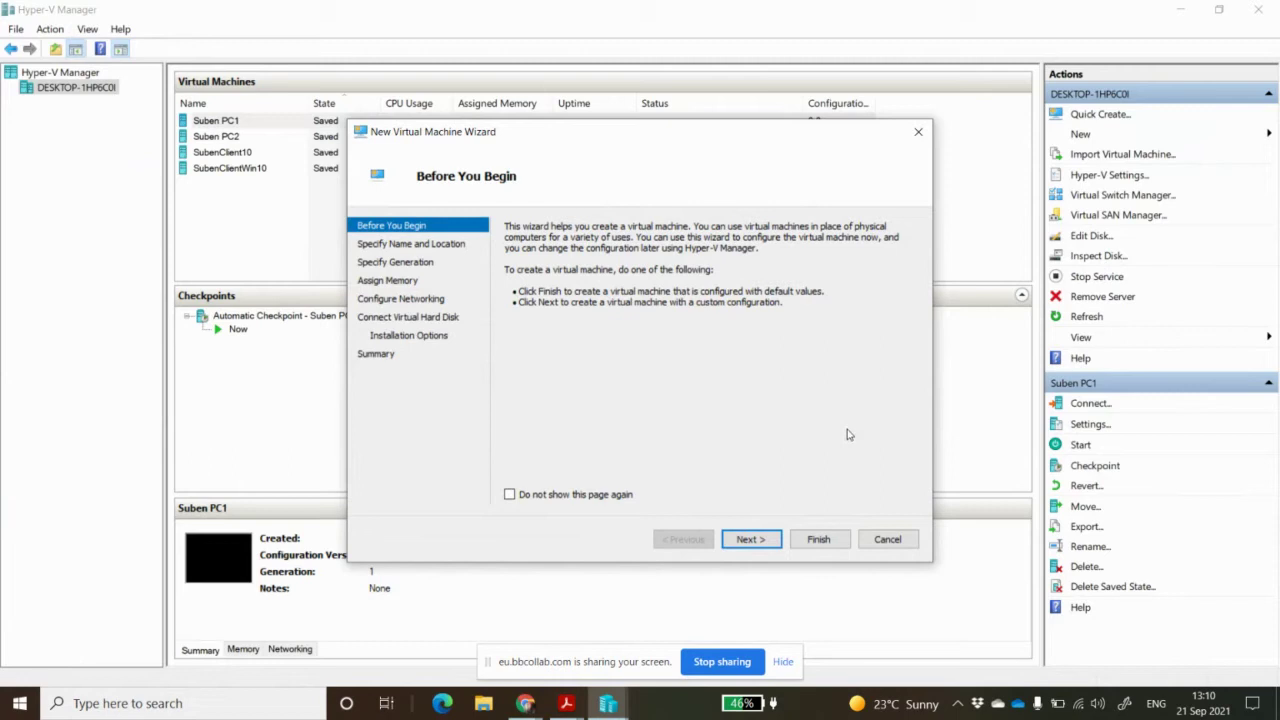
{"action": "left_click", "coordinate": [752, 540]}
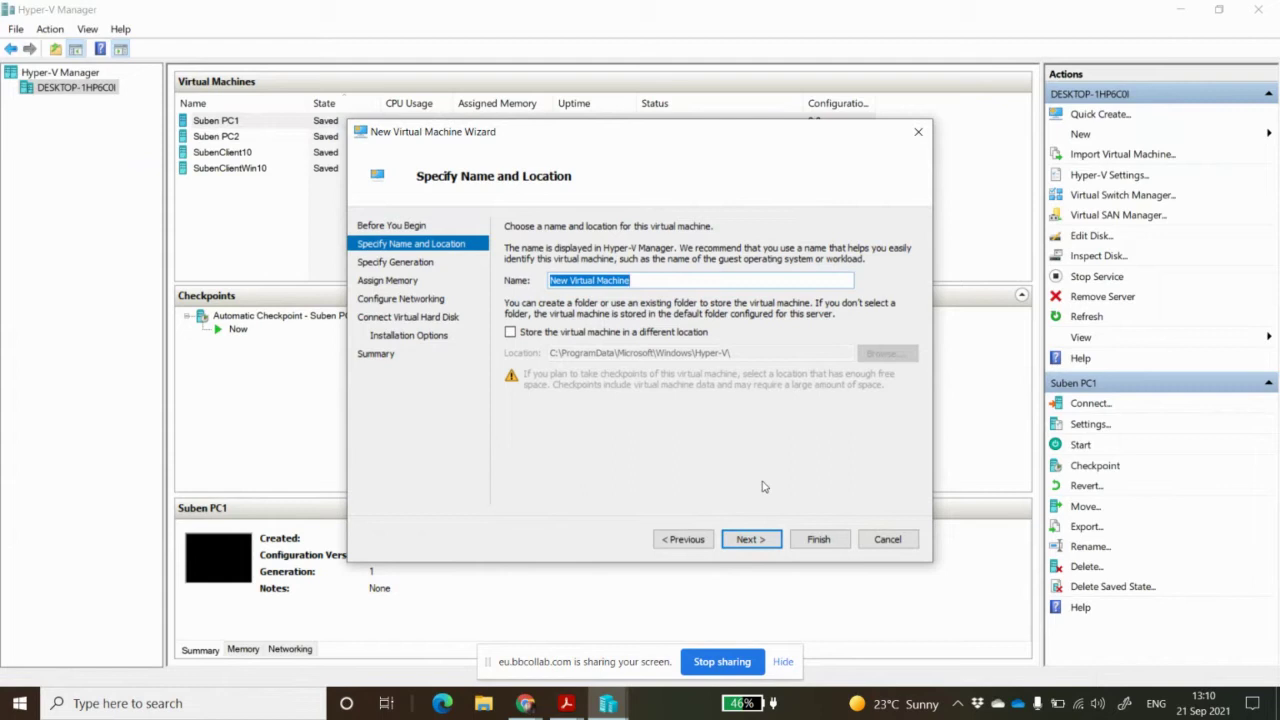
{"action": "type", "text": "Su"}
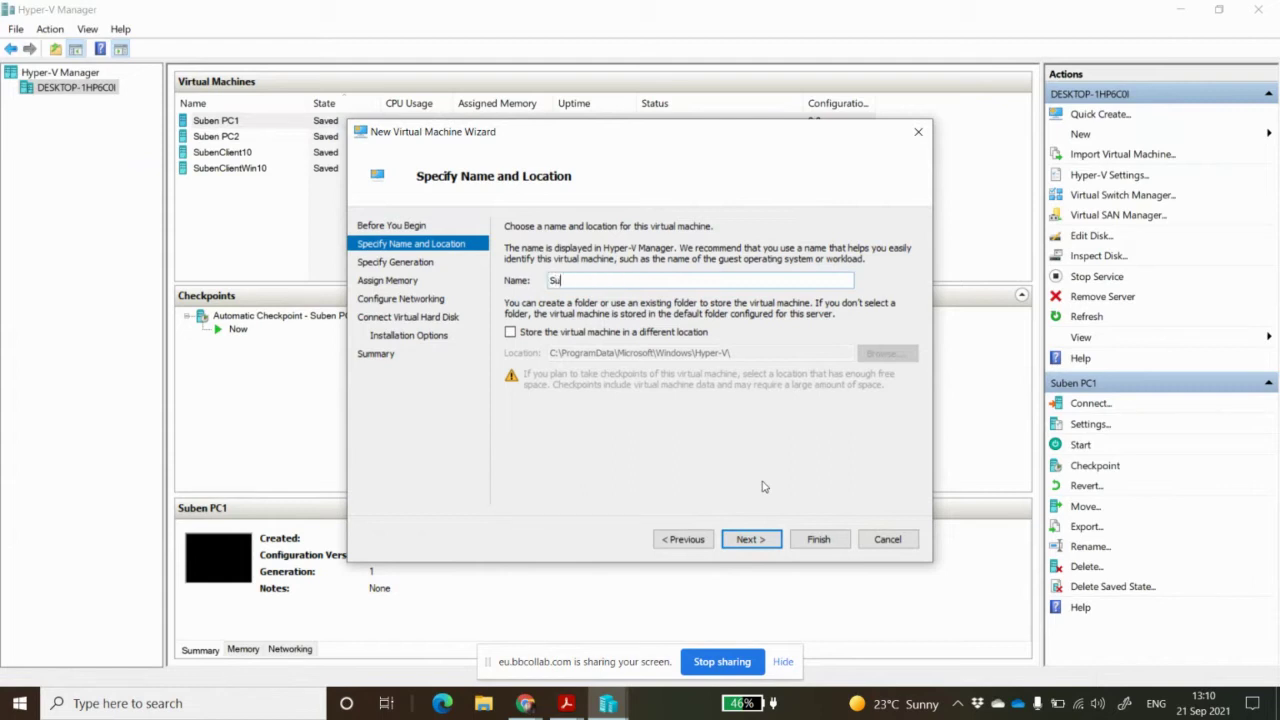
{"action": "type", "text": "benServer2016"}
{"action": "left_click", "coordinate": [757, 541]}
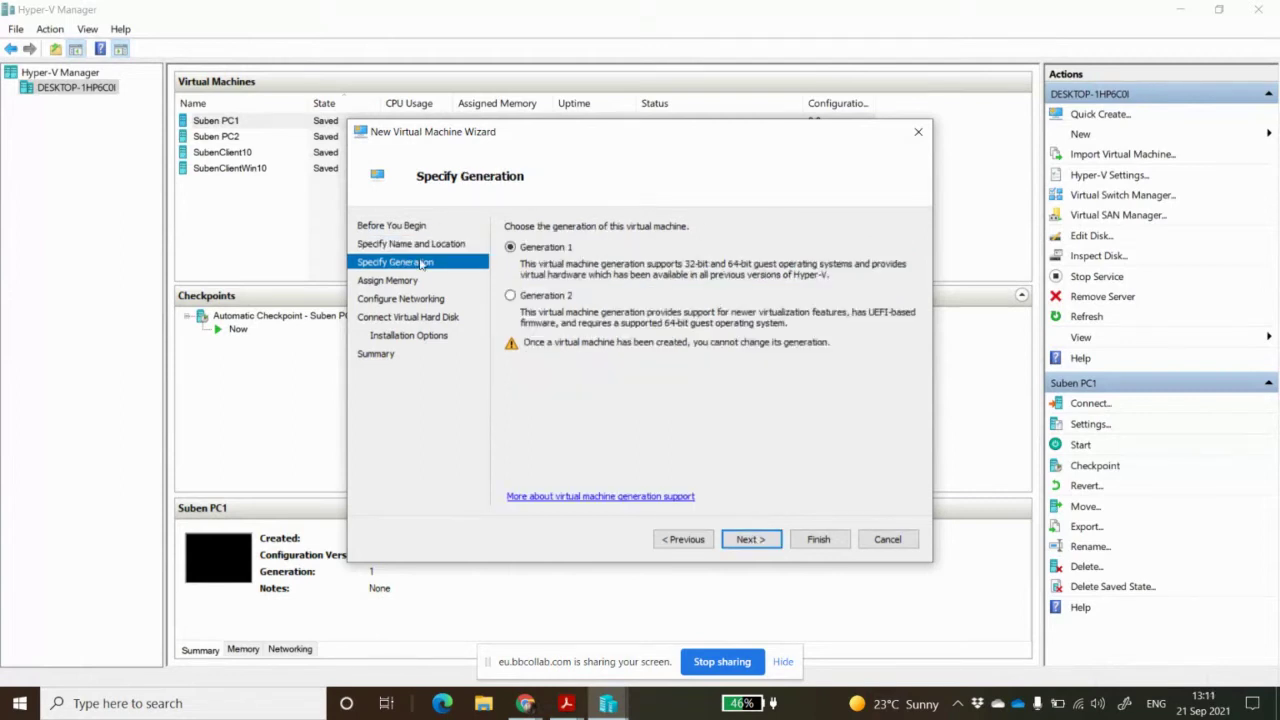
Keep Generation 1, give it 2000 MB startup memory, and connect it to the Default Switch
{"action": "left_click", "coordinate": [752, 540]}
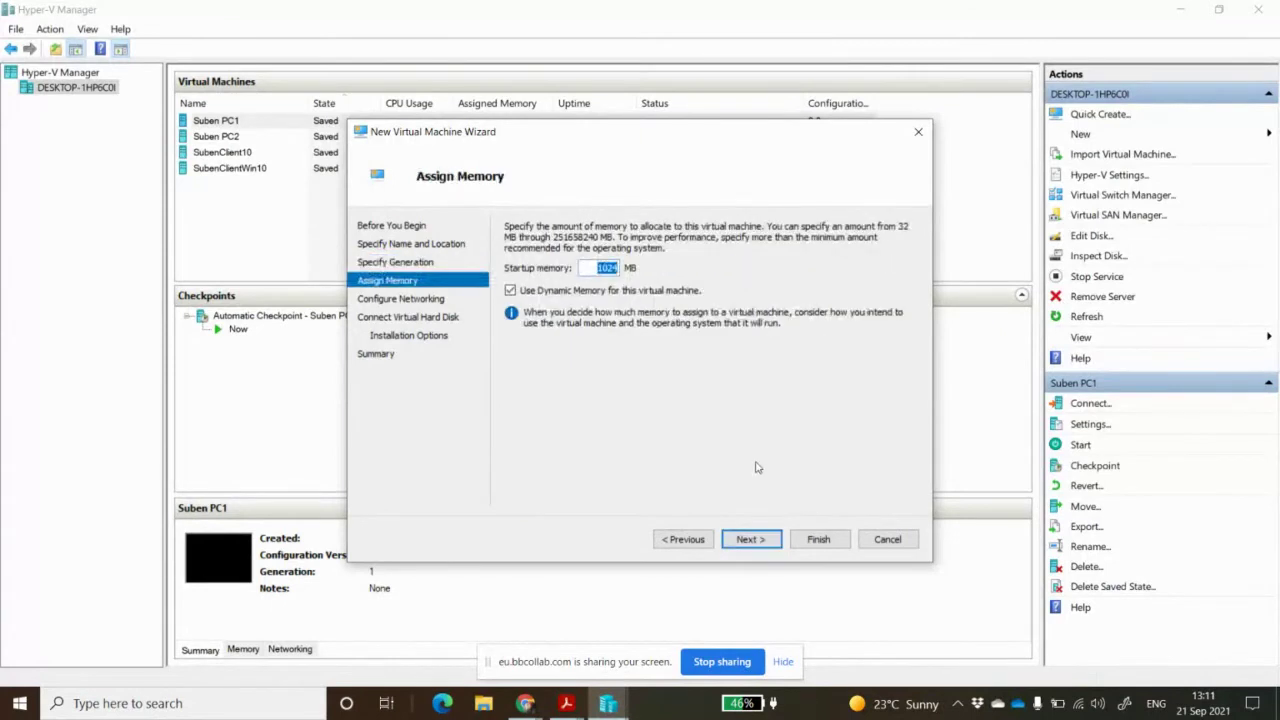
{"action": "type", "text": "2000"}
{"action": "left_click", "coordinate": [764, 541]}
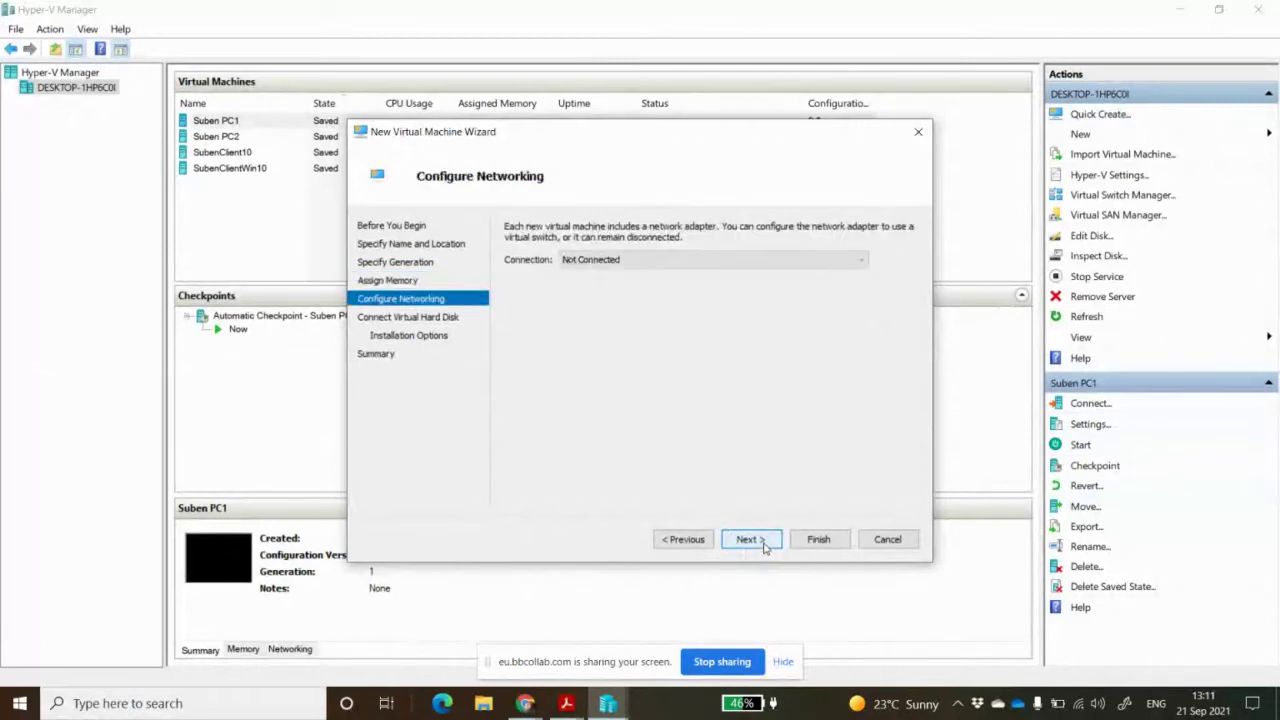
{"action": "left_click", "coordinate": [718, 262]}
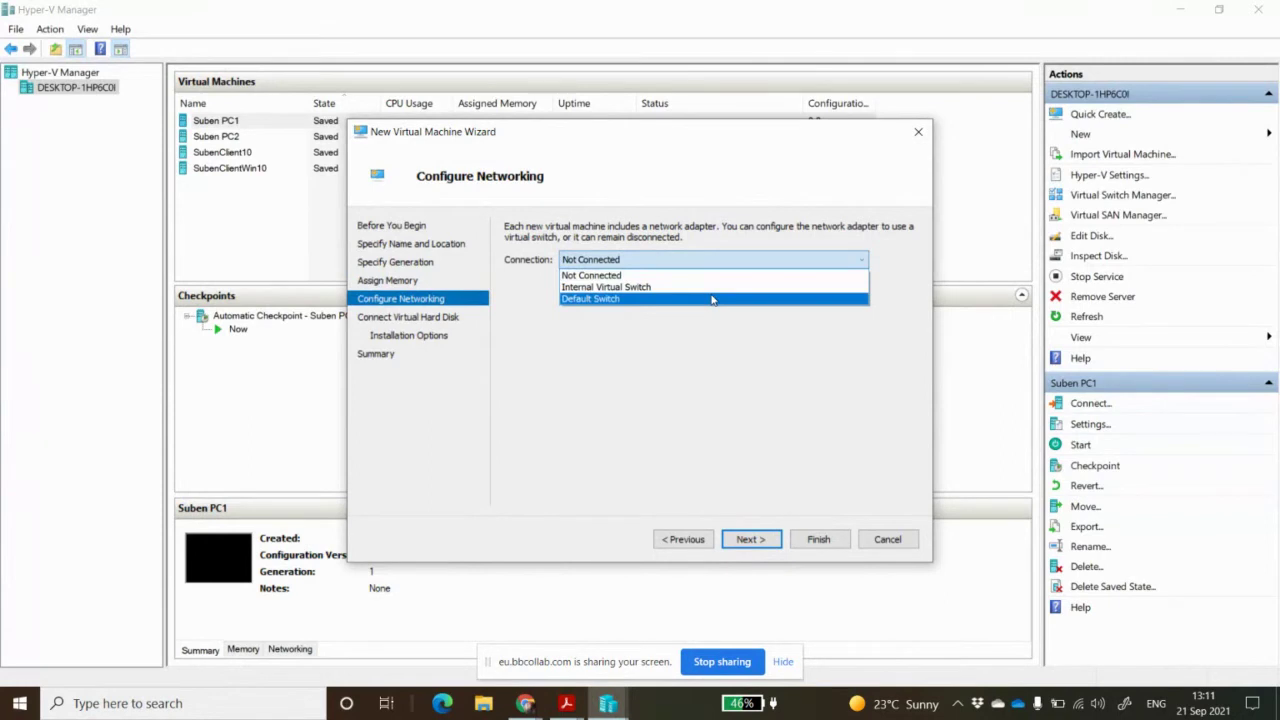
{"action": "left_click", "coordinate": [712, 299]}
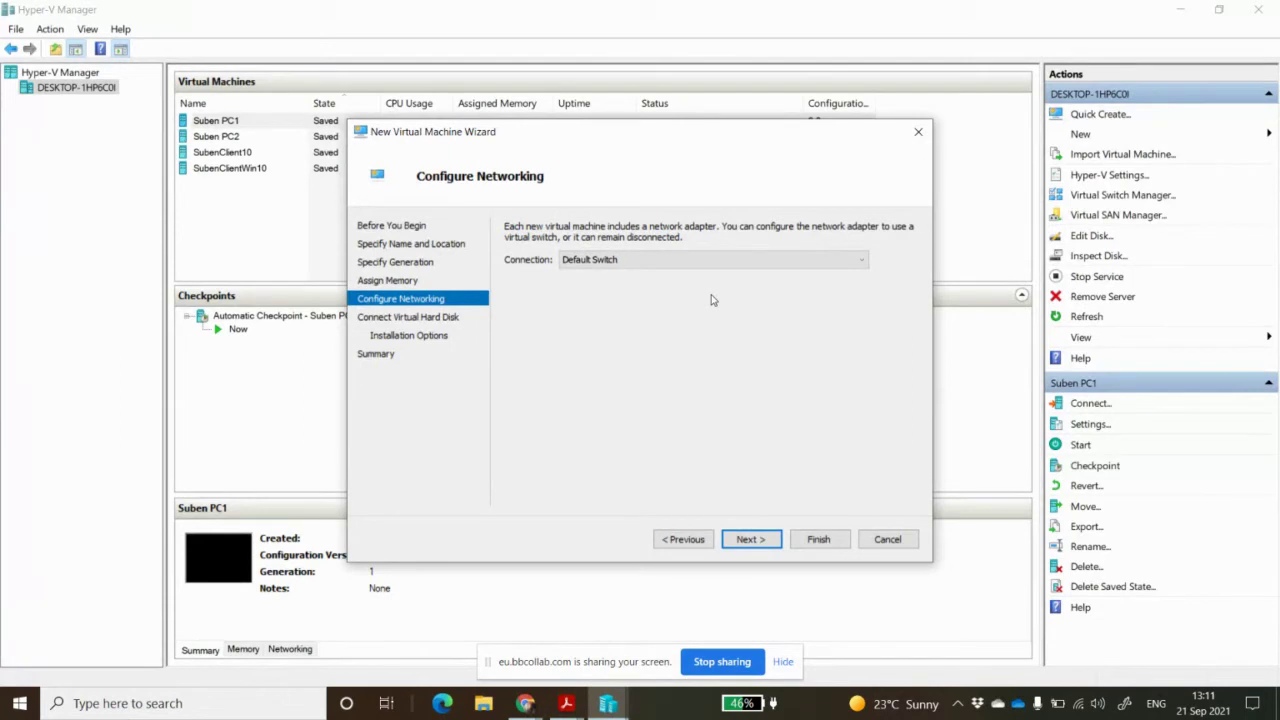
{"action": "left_click", "coordinate": [750, 540]}
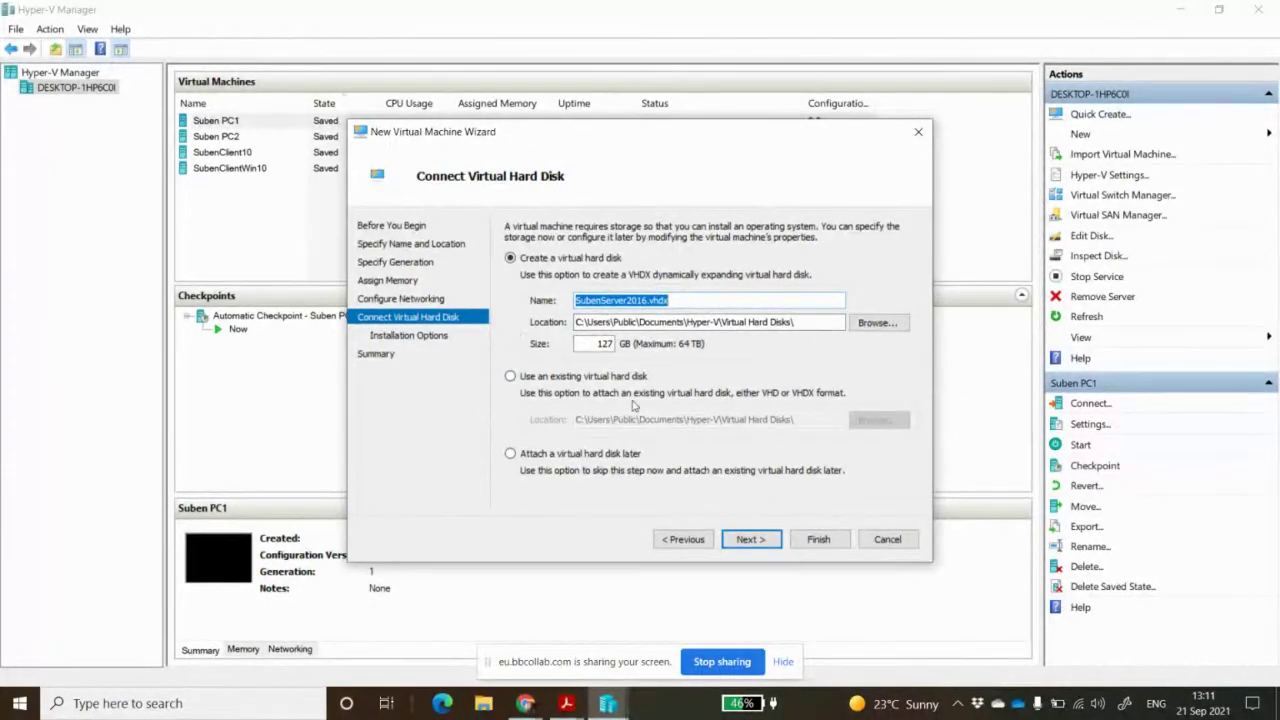
Accept the 127 GB SubenServer2016.vhdx disk and choose installing from an ISO image file
{"action": "left_click", "coordinate": [750, 540]}
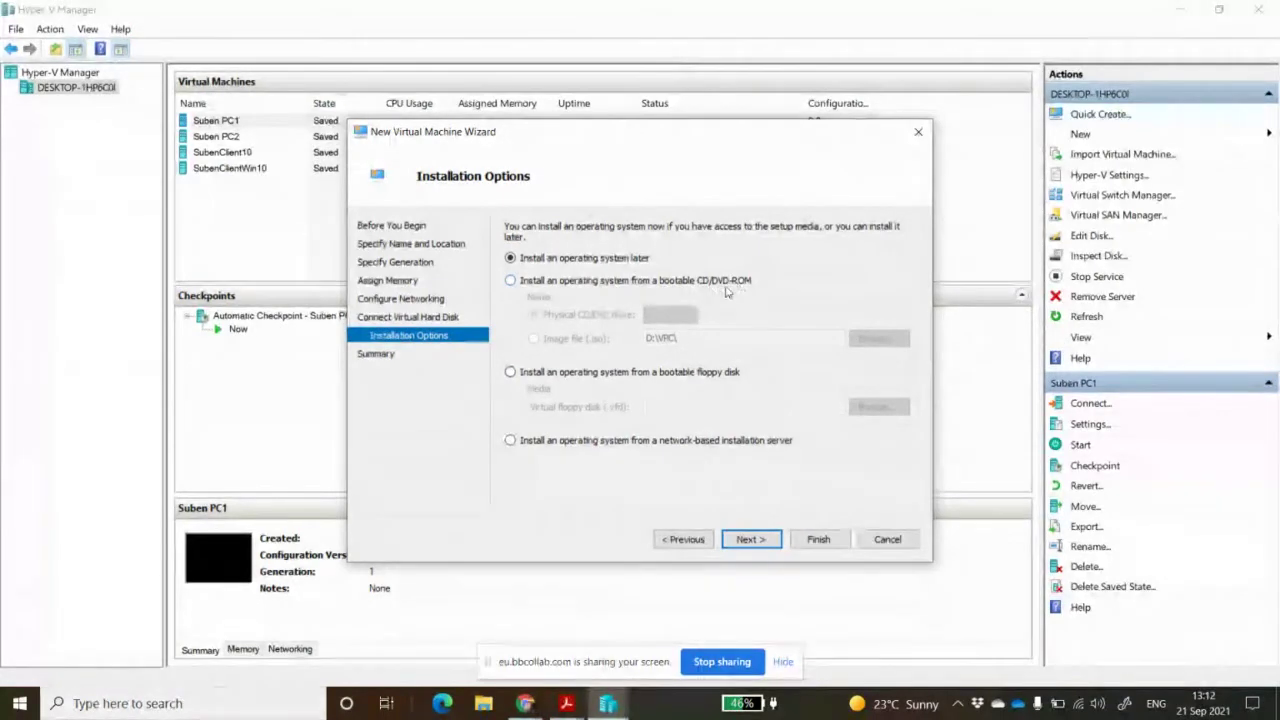
{"action": "left_click", "coordinate": [511, 281]}
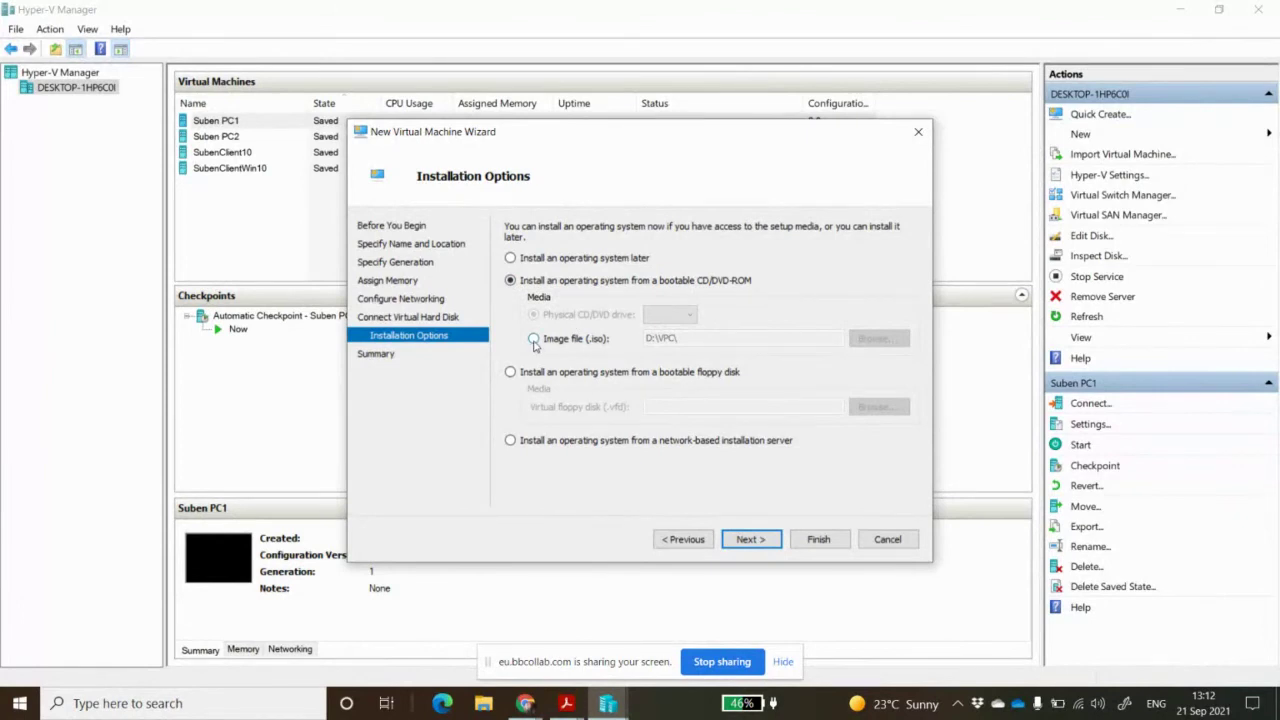
{"action": "left_click", "coordinate": [534, 340]}
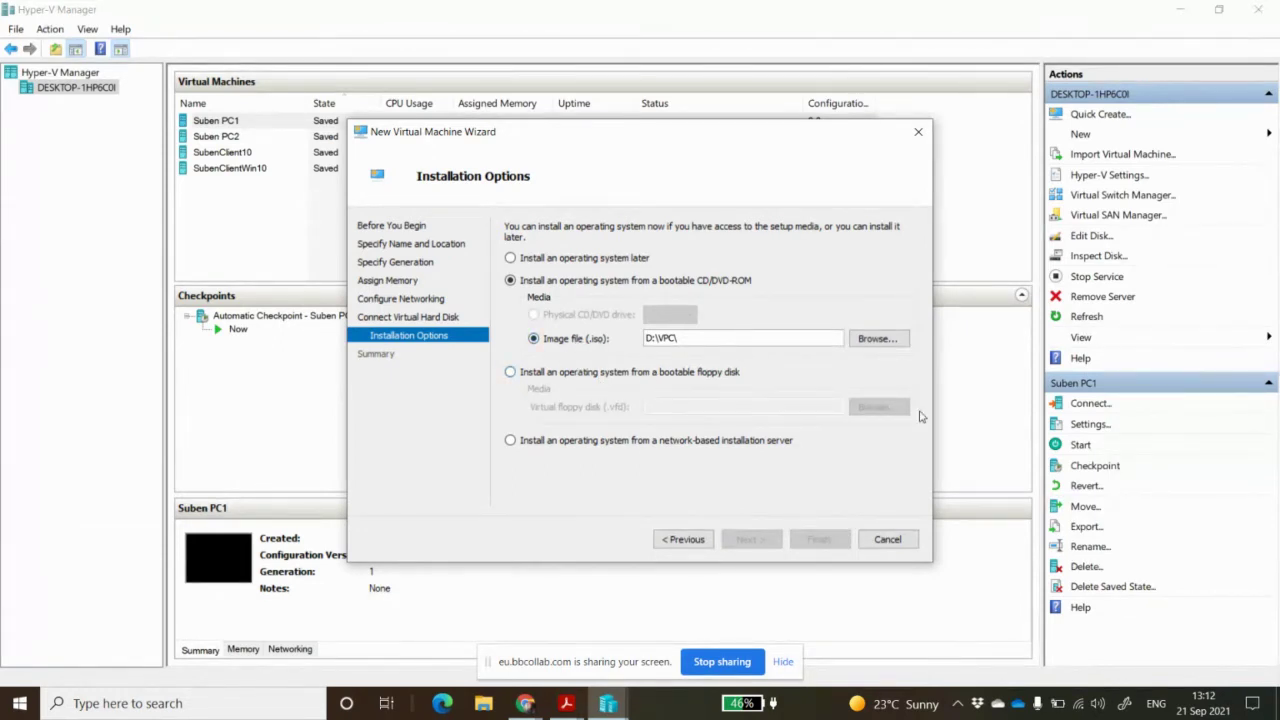
Select the Windows Server 2016 ISO from D:\VPC and finish creating the VM
{"action": "left_click", "coordinate": [876, 339]}
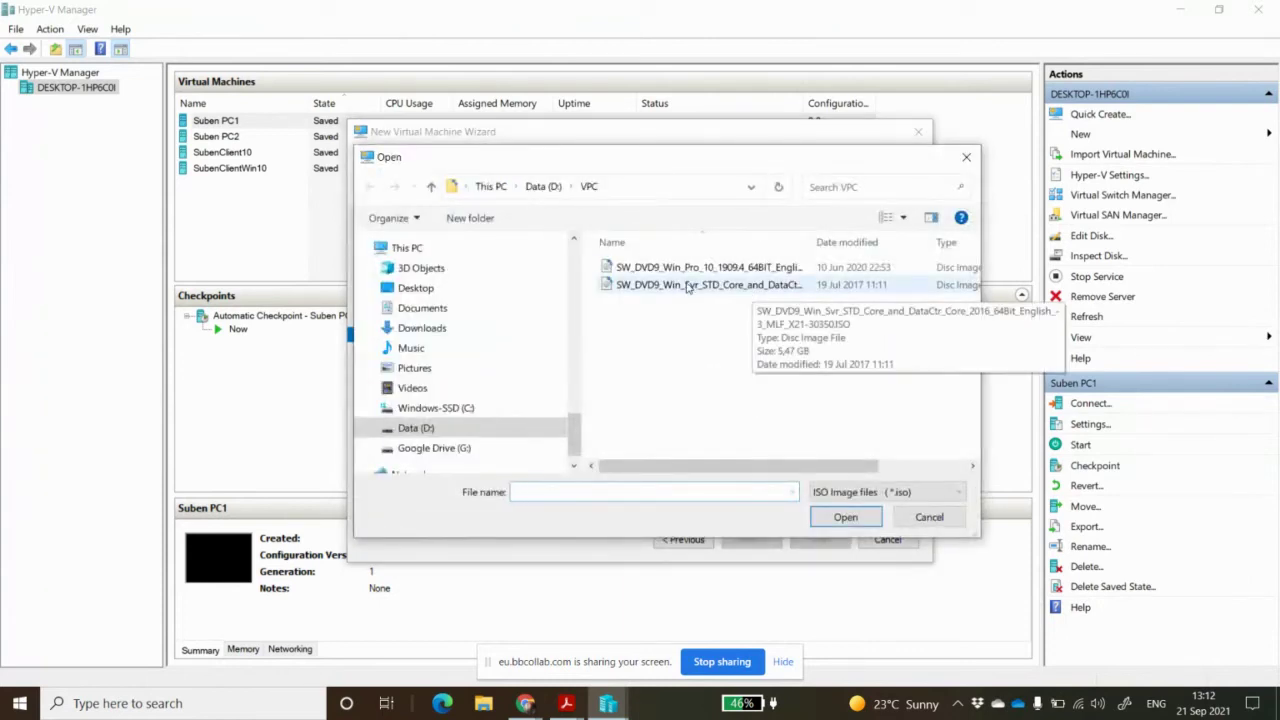
{"action": "left_click", "coordinate": [760, 288]}
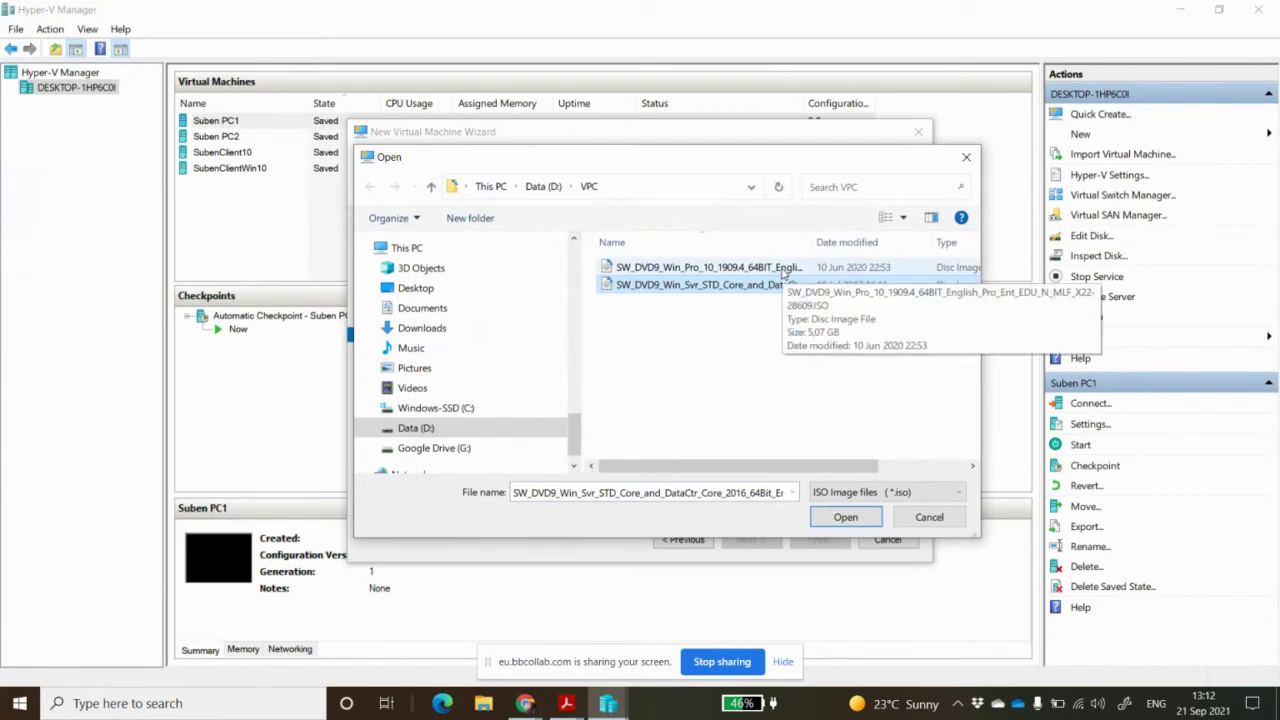
{"action": "left_click", "coordinate": [775, 289]}
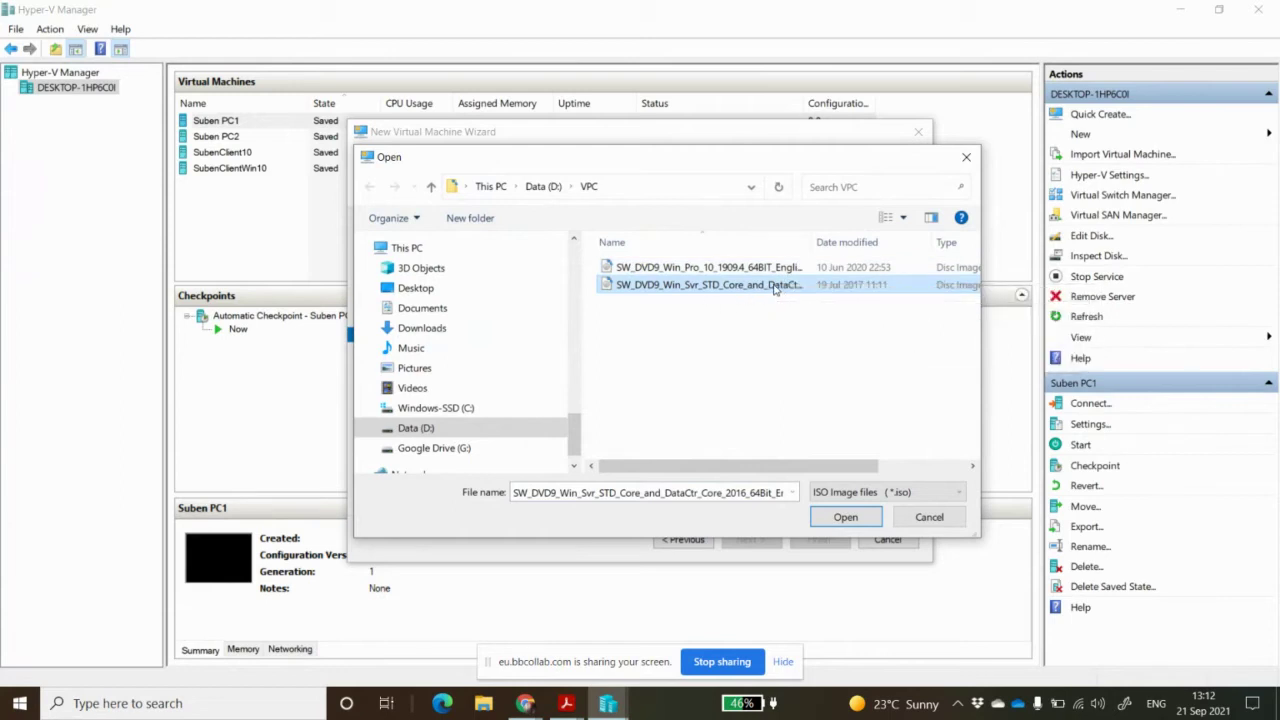
{"action": "left_click", "coordinate": [845, 517]}
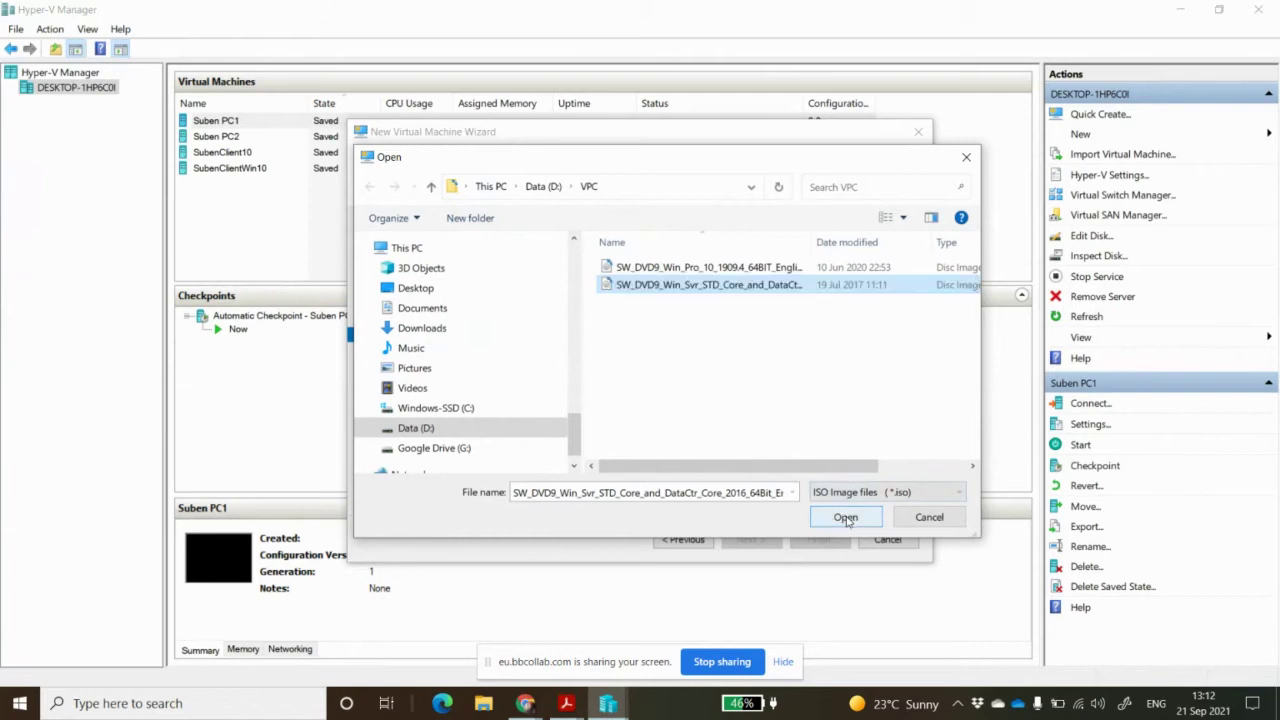
{"action": "left_click", "coordinate": [845, 518]}
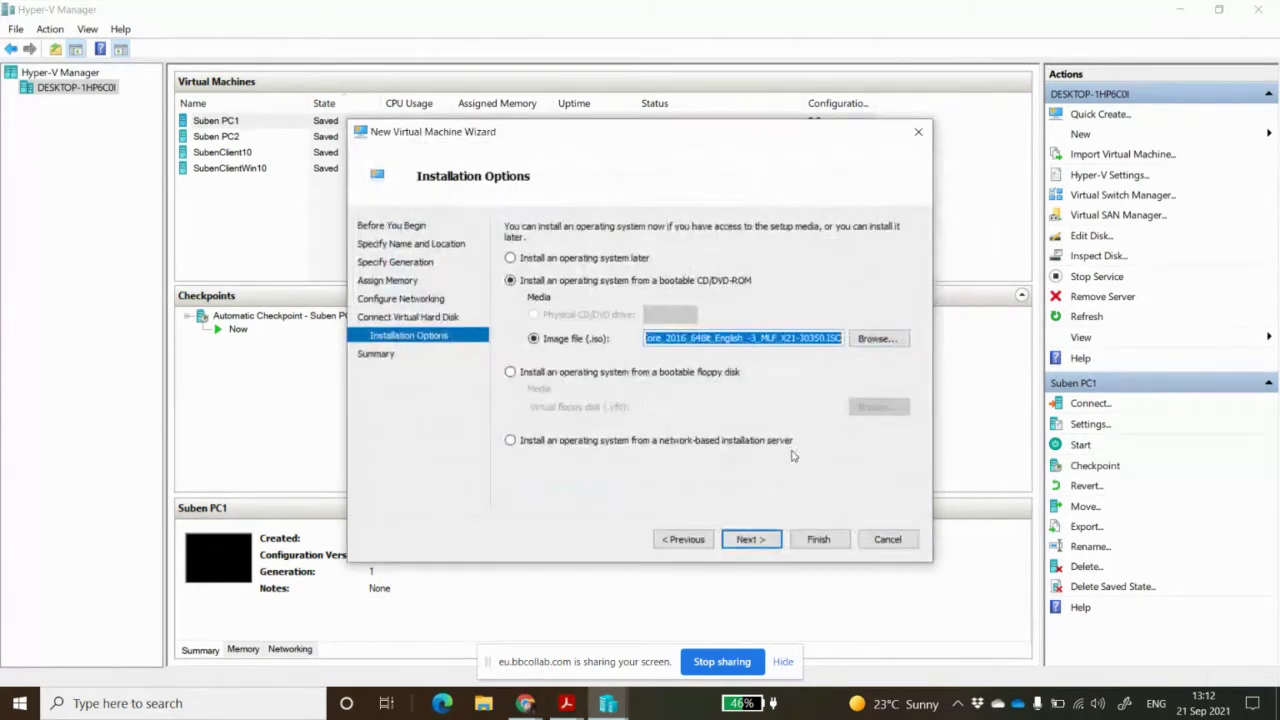
{"action": "left_click", "coordinate": [758, 540]}
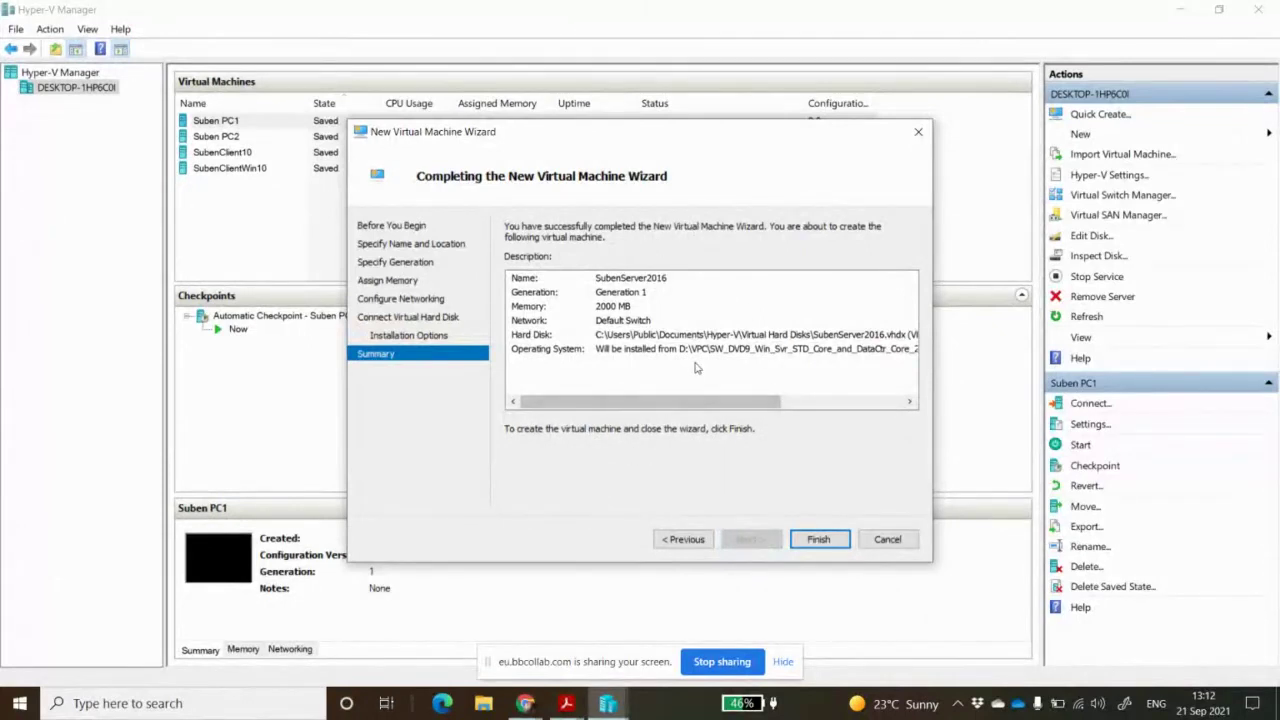
{"action": "left_click", "coordinate": [821, 544]}
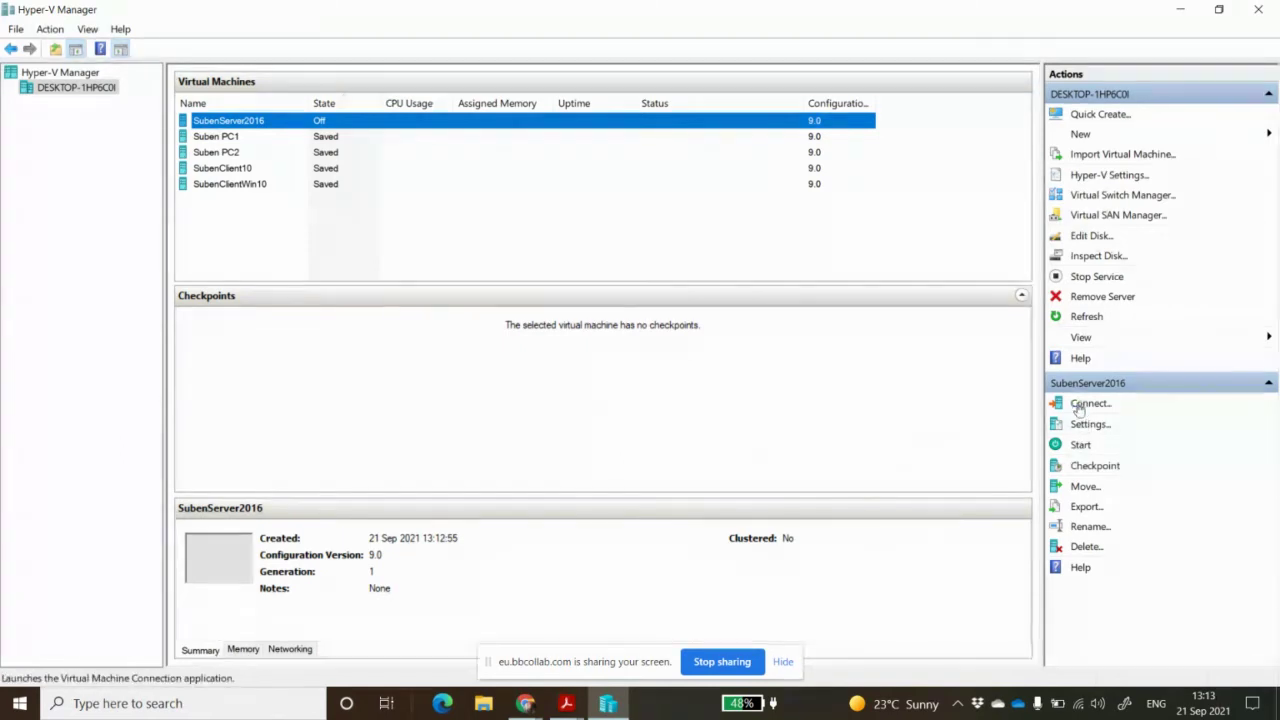
Connect to SubenServer2016 and start it so it boots into Windows Server 2016 Setup
{"action": "left_click", "coordinate": [1078, 408]}
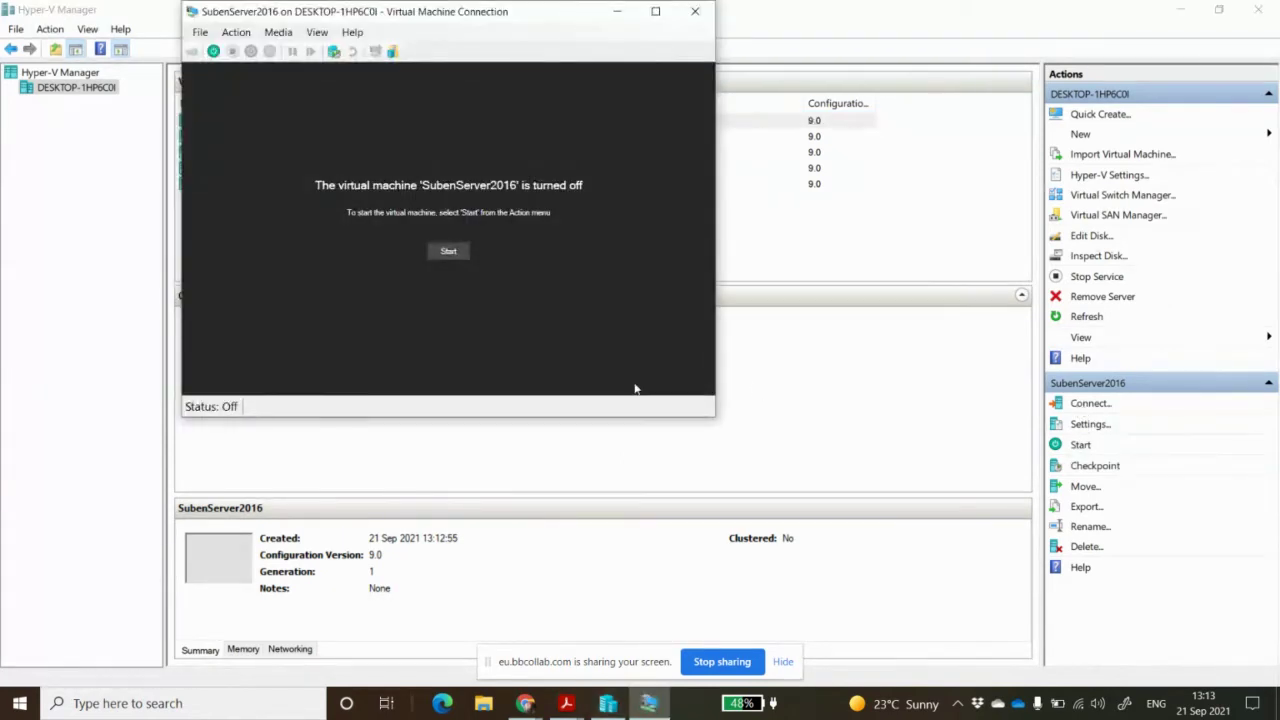
{"action": "left_click", "coordinate": [459, 253]}
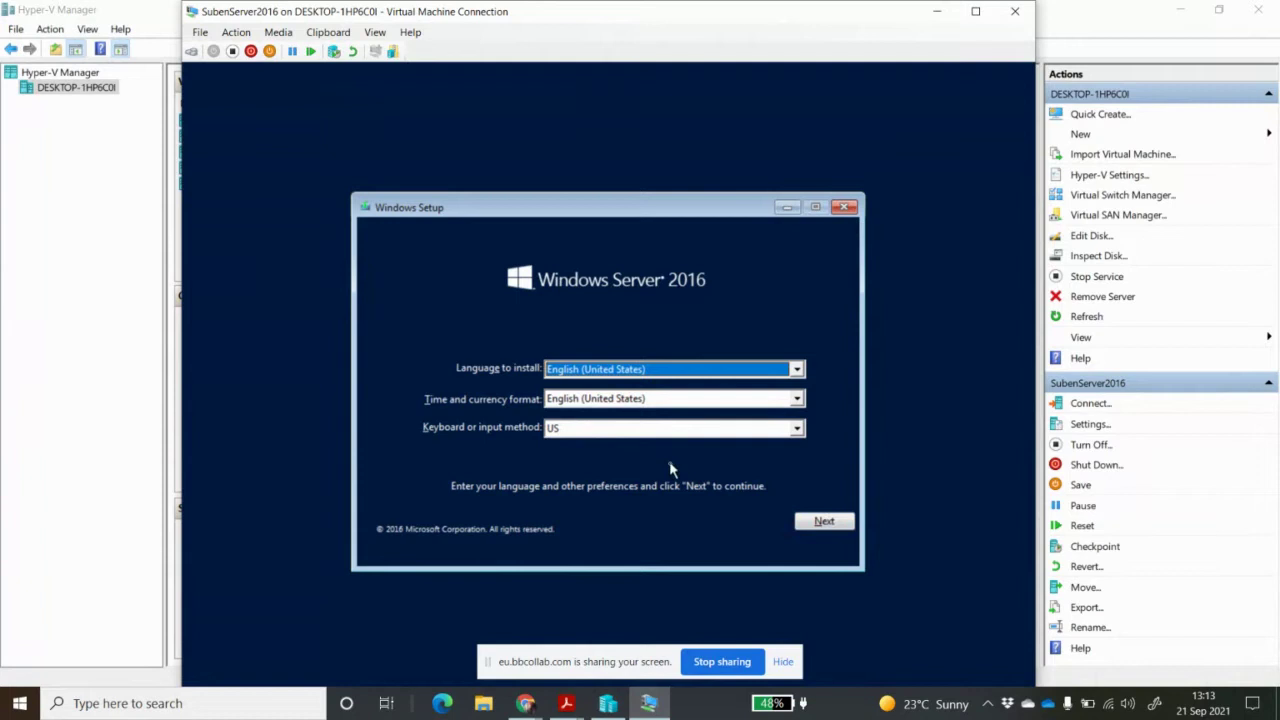
Keep English (United States) defaults, pick Windows Server 2016 Standard (Desktop Experience), and accept the license terms
{"action": "left_click", "coordinate": [815, 523]}
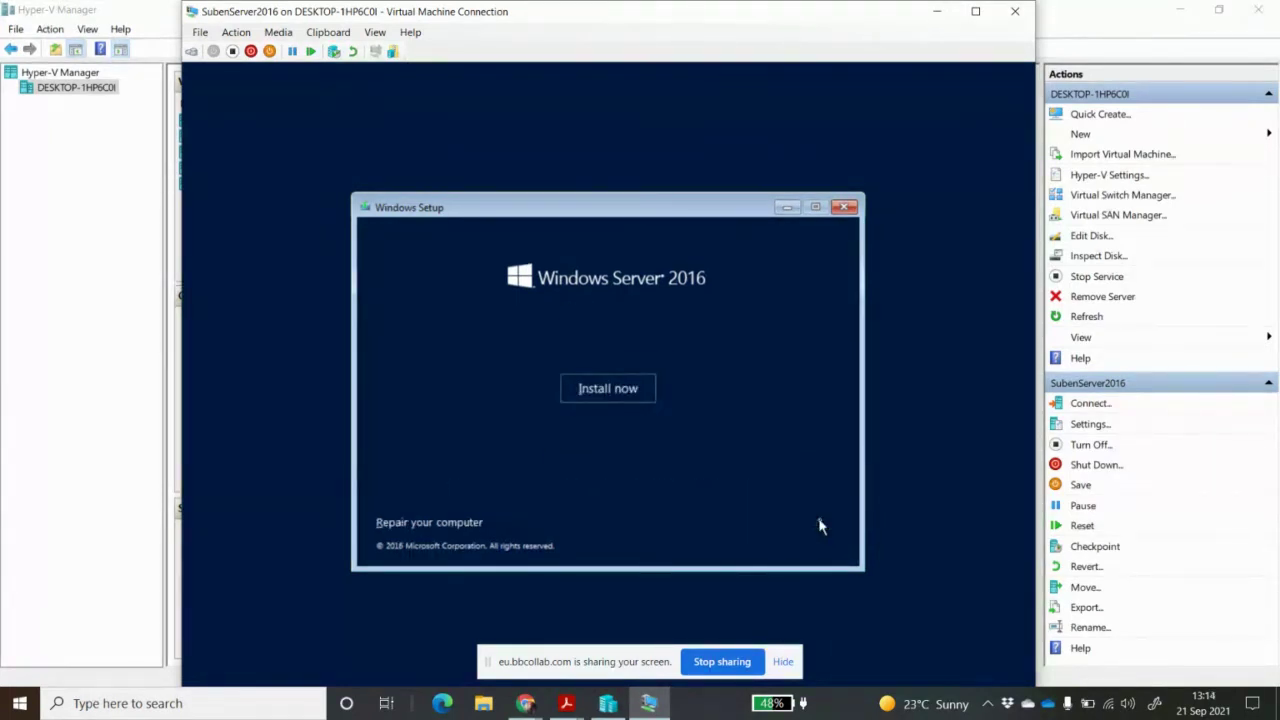
{"action": "left_click", "coordinate": [612, 389]}
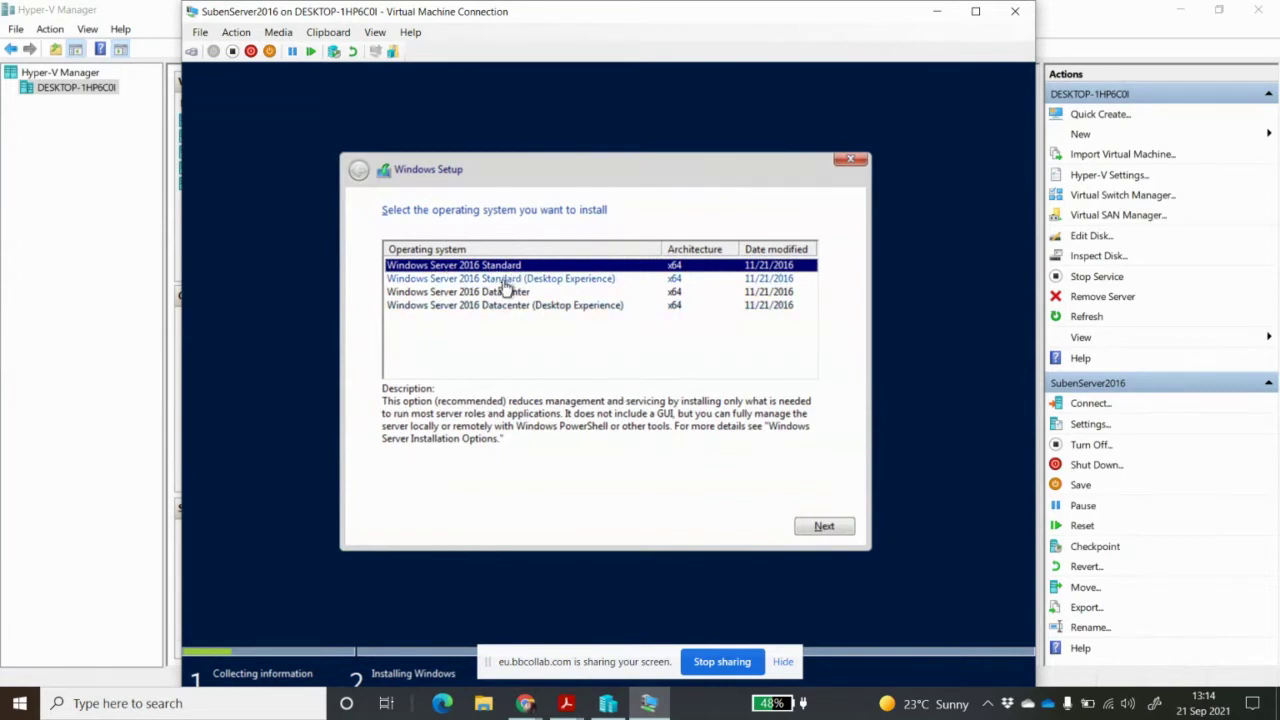
{"action": "left_click", "coordinate": [577, 282]}
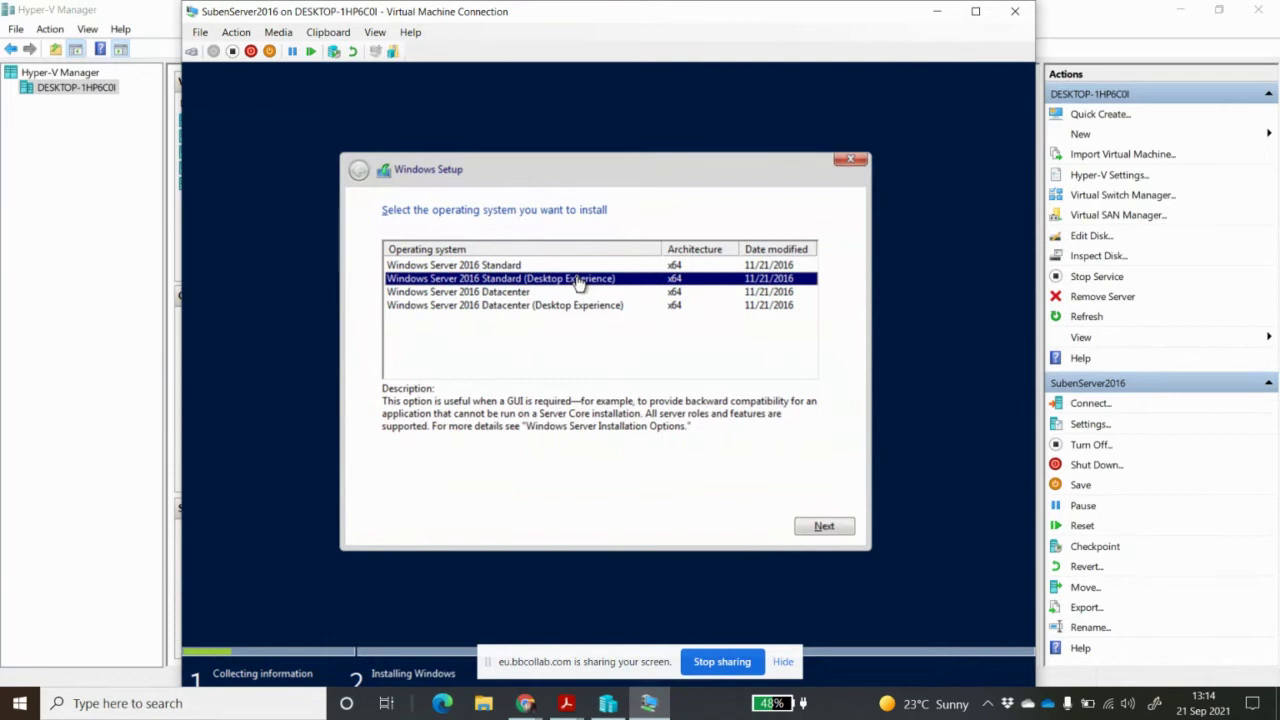
{"action": "left_click", "coordinate": [508, 265]}
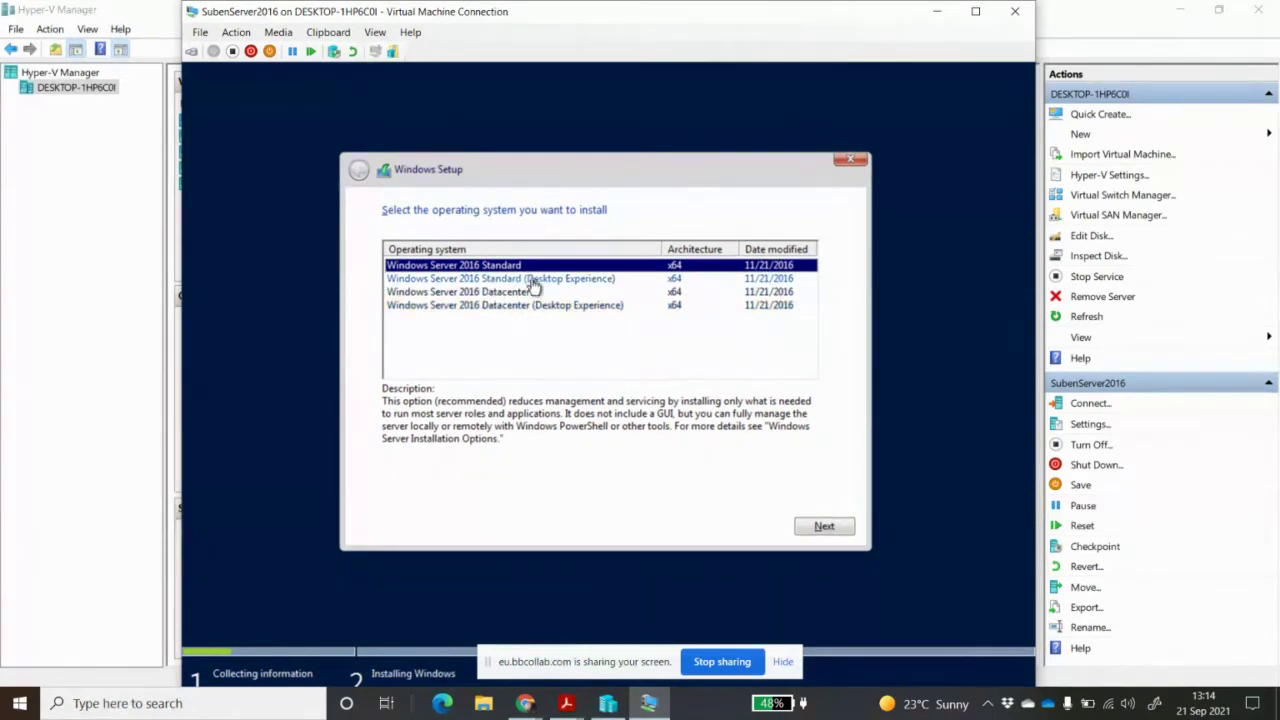
{"action": "left_click", "coordinate": [537, 282]}
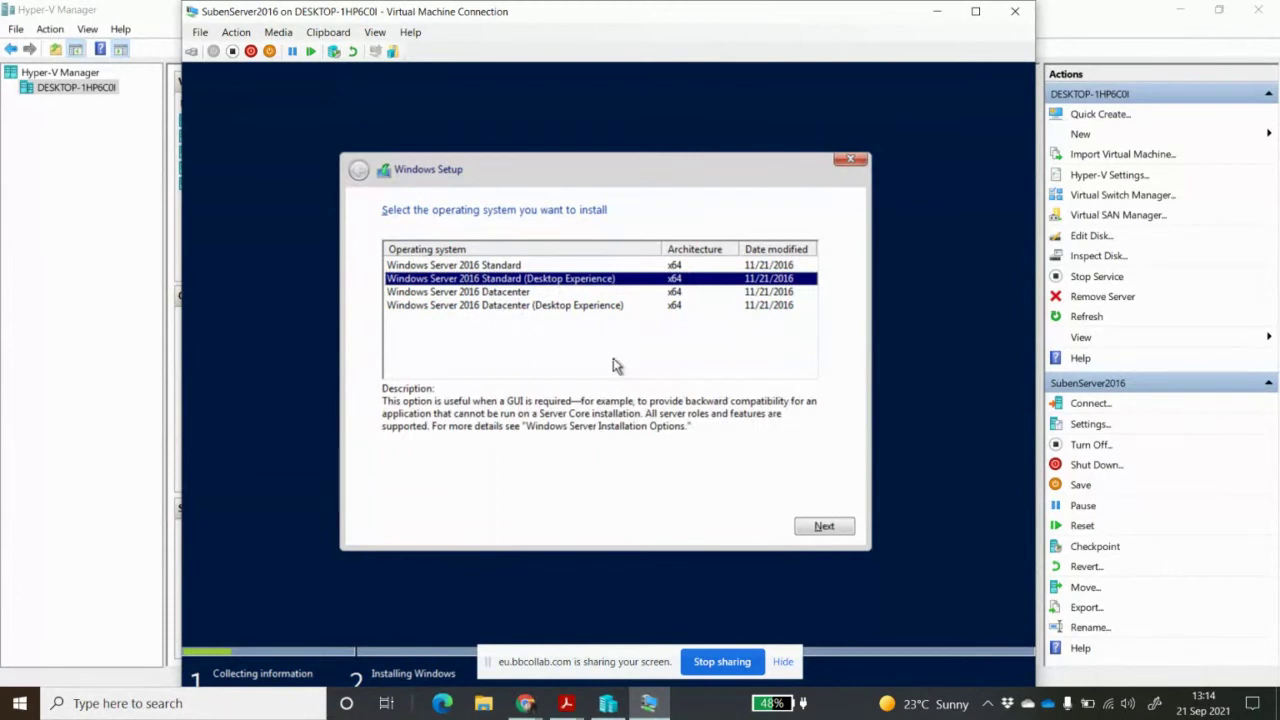
{"action": "left_click", "coordinate": [834, 530]}
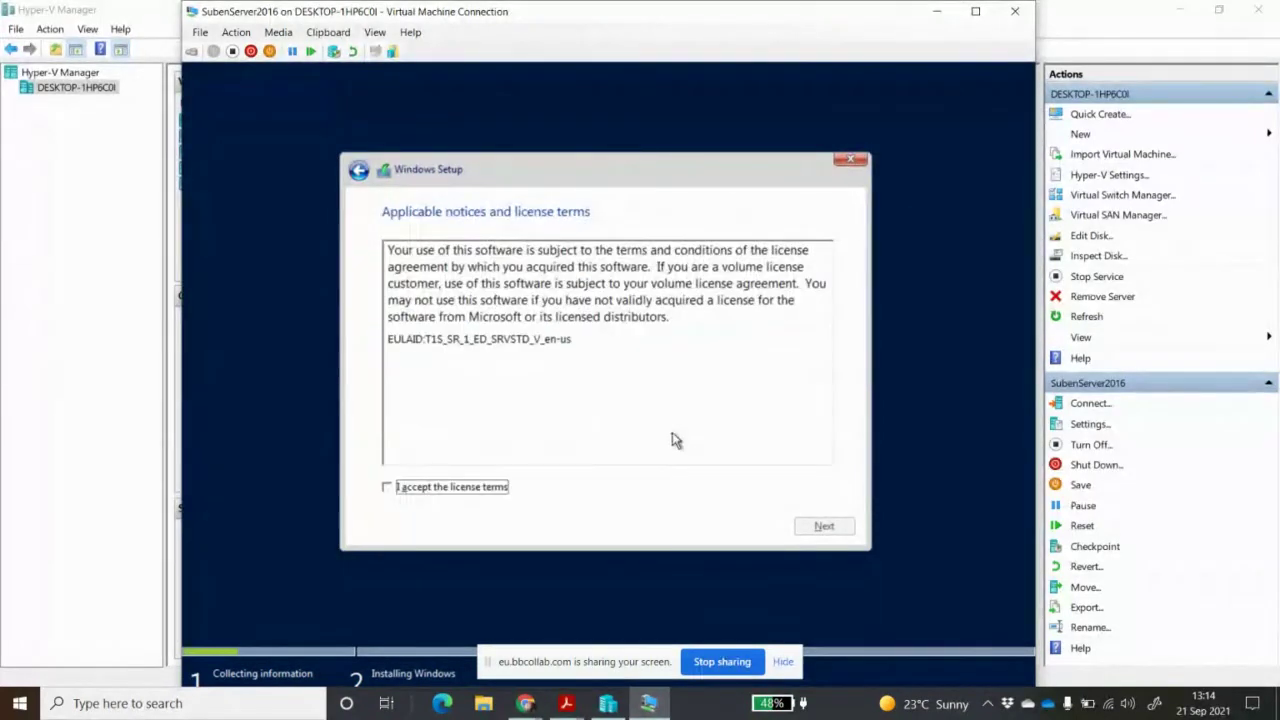
{"action": "left_click", "coordinate": [446, 490]}
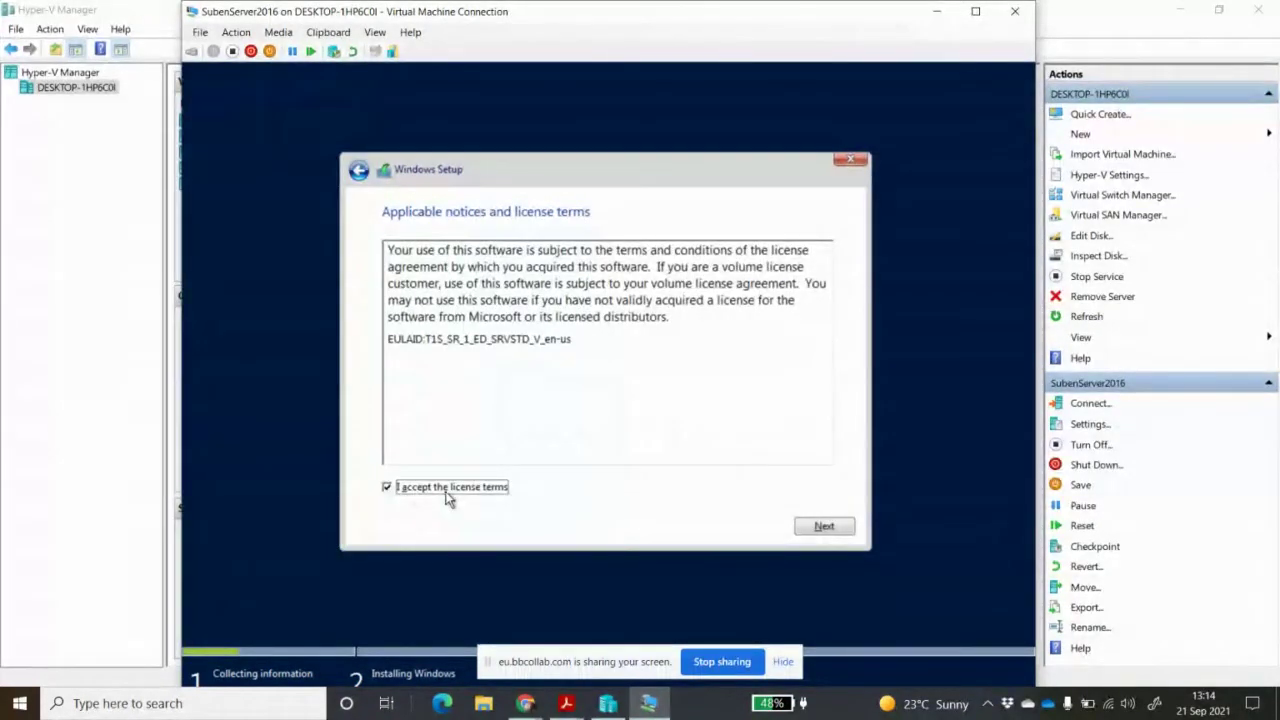
{"action": "left_click", "coordinate": [822, 528]}
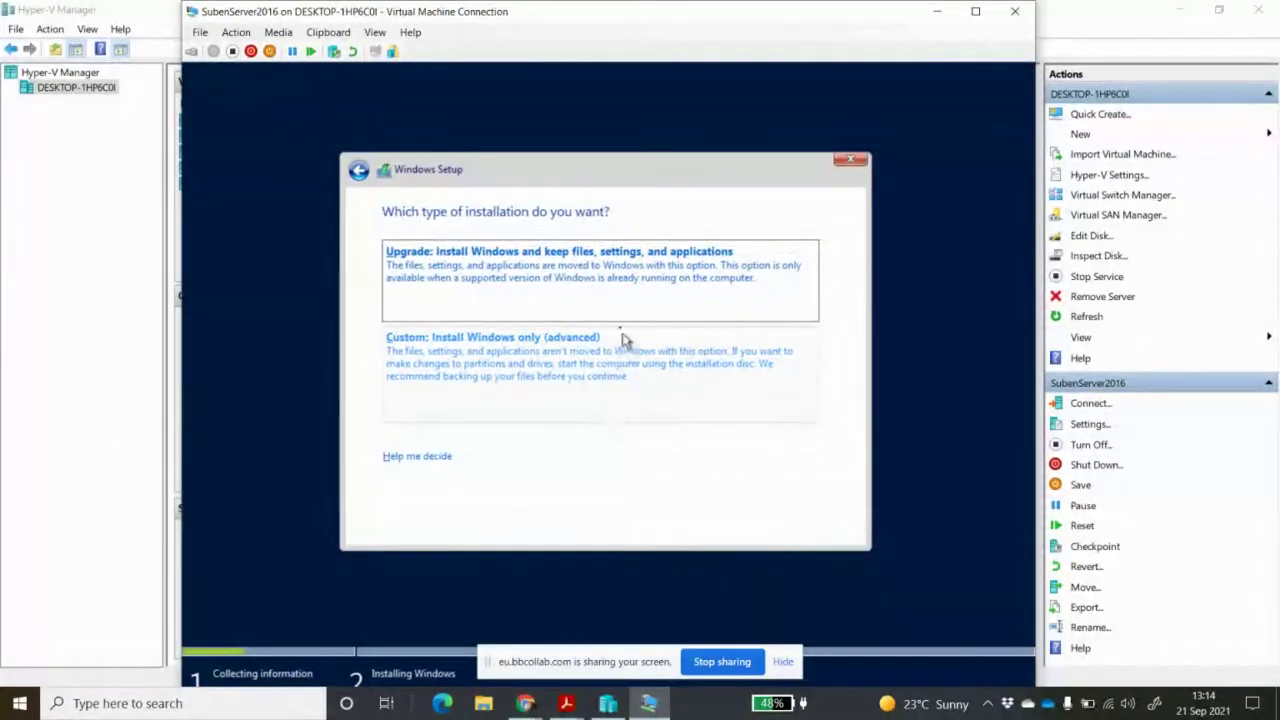
Choose a Custom install and install Windows onto Drive 0 Unallocated Space
{"action": "left_click", "coordinate": [573, 369]}
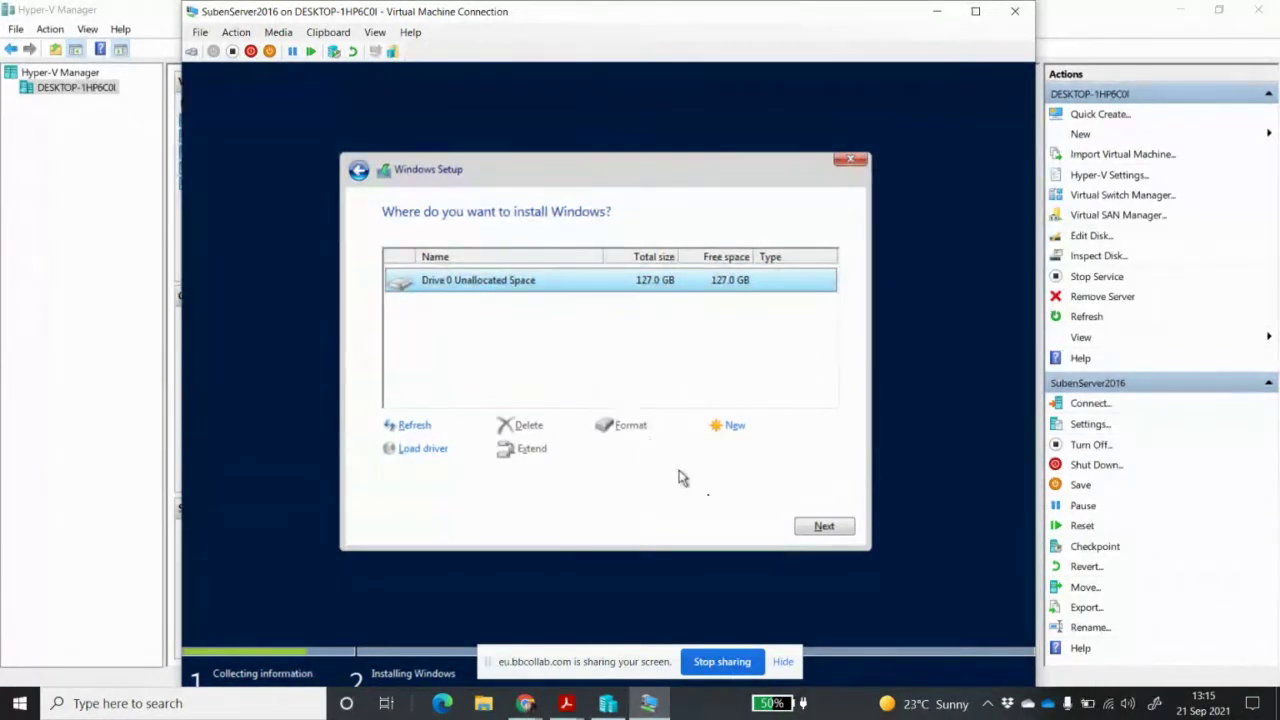
{"action": "left_click", "coordinate": [823, 533]}
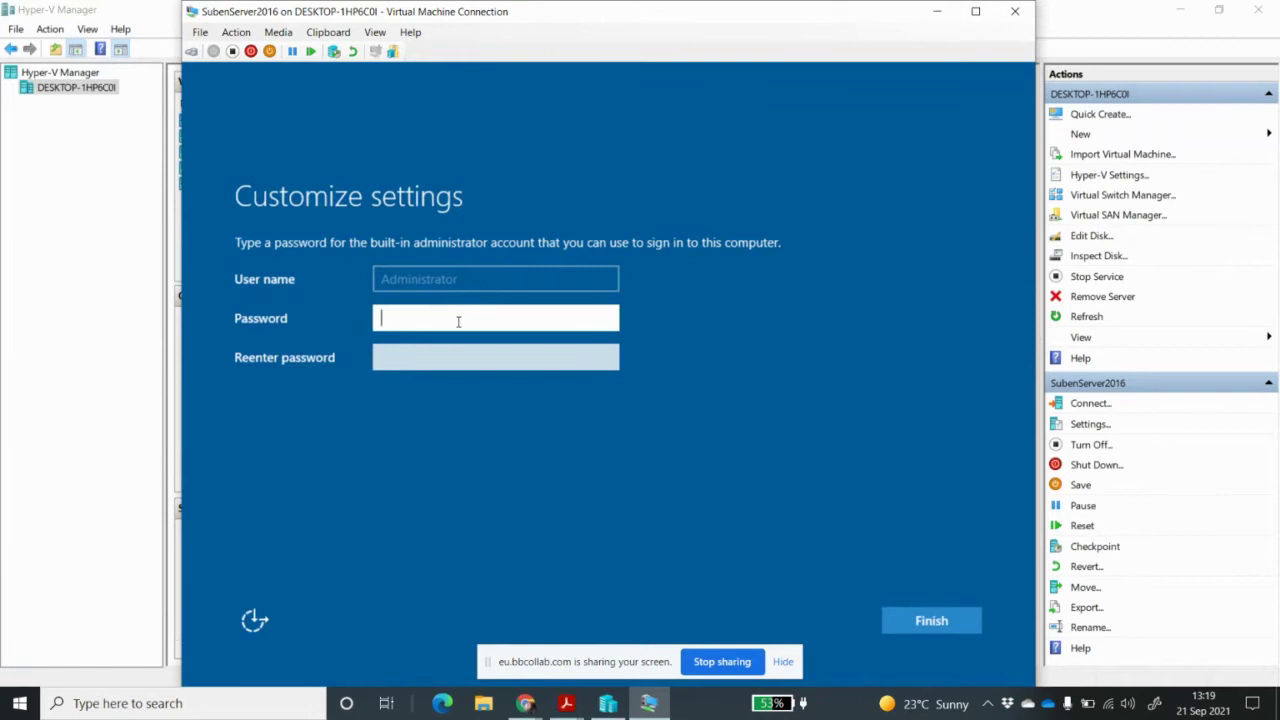
Enter and re-enter the Administrator password, checking each with the reveal icon, then finish setup
{"action": "type", "text": "Pa$$w0rd1"}
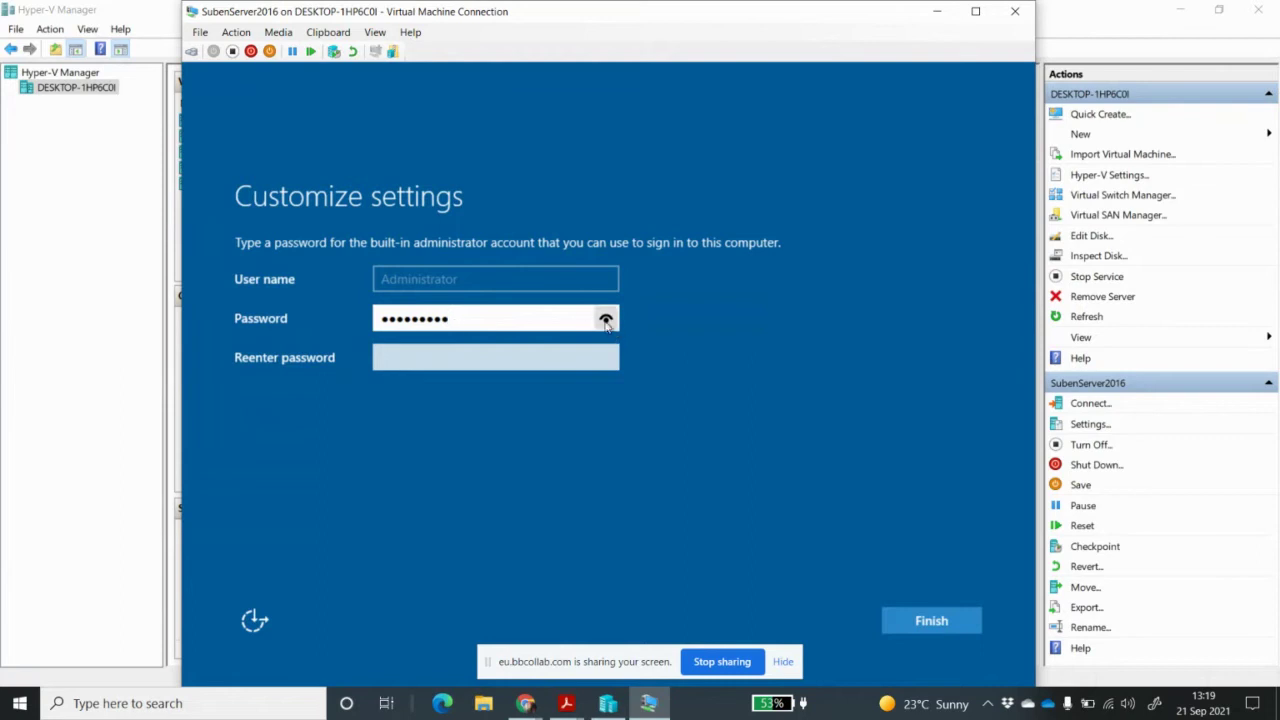
{"action": "left_click", "coordinate": [606, 319]}
{"action": "left_click", "coordinate": [607, 321]}
{"action": "left_click", "coordinate": [606, 320]}
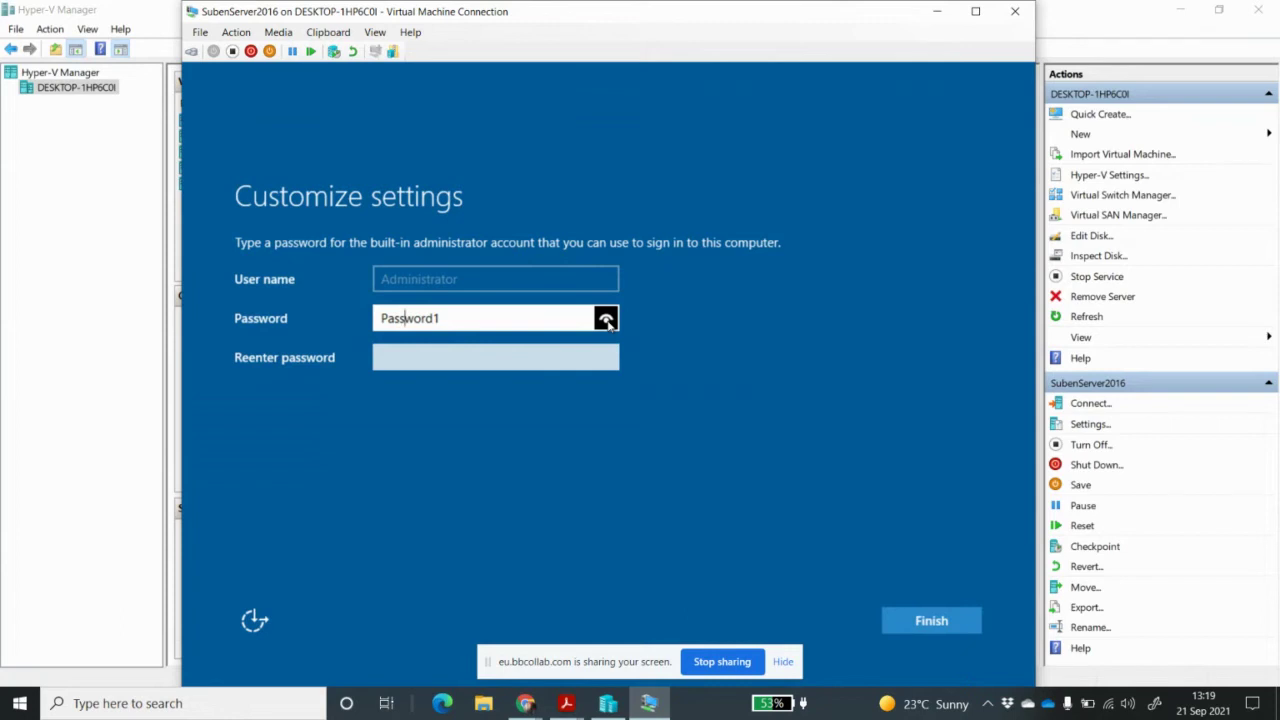
{"action": "left_click", "coordinate": [571, 357]}
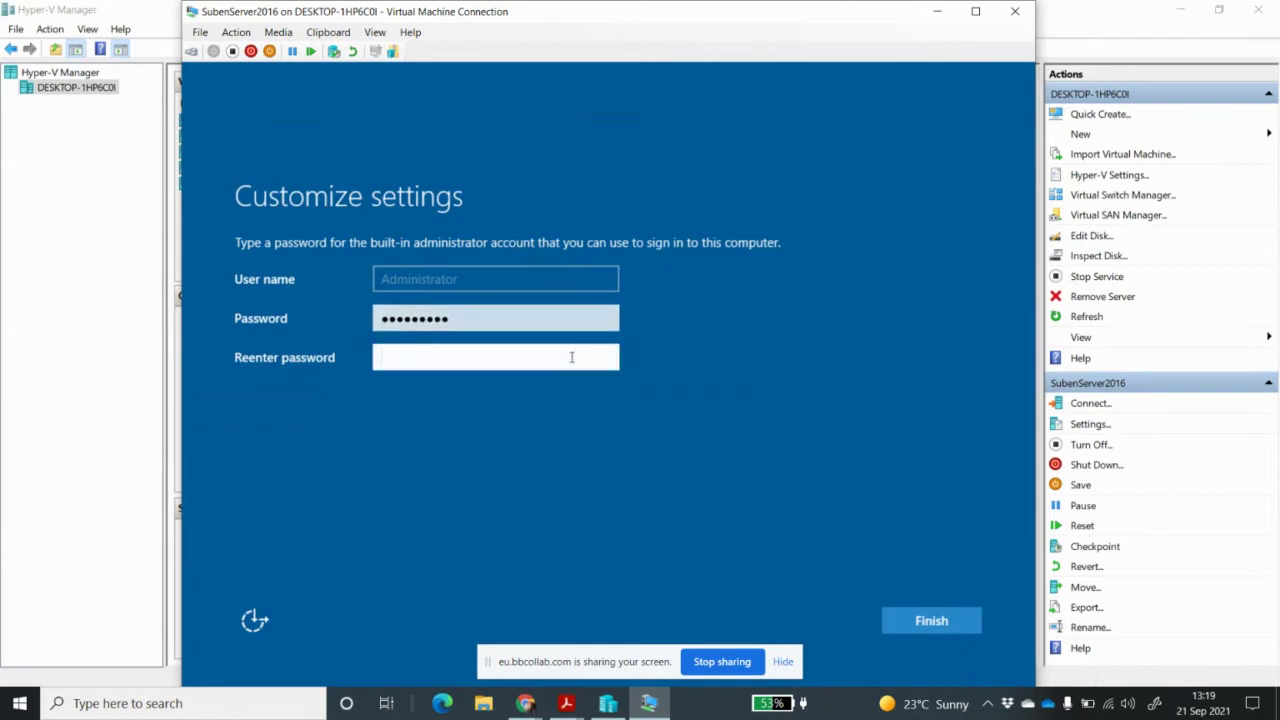
{"action": "type", "text": "Password1"}
{"action": "left_click", "coordinate": [607, 359]}
{"action": "left_click", "coordinate": [926, 620]}
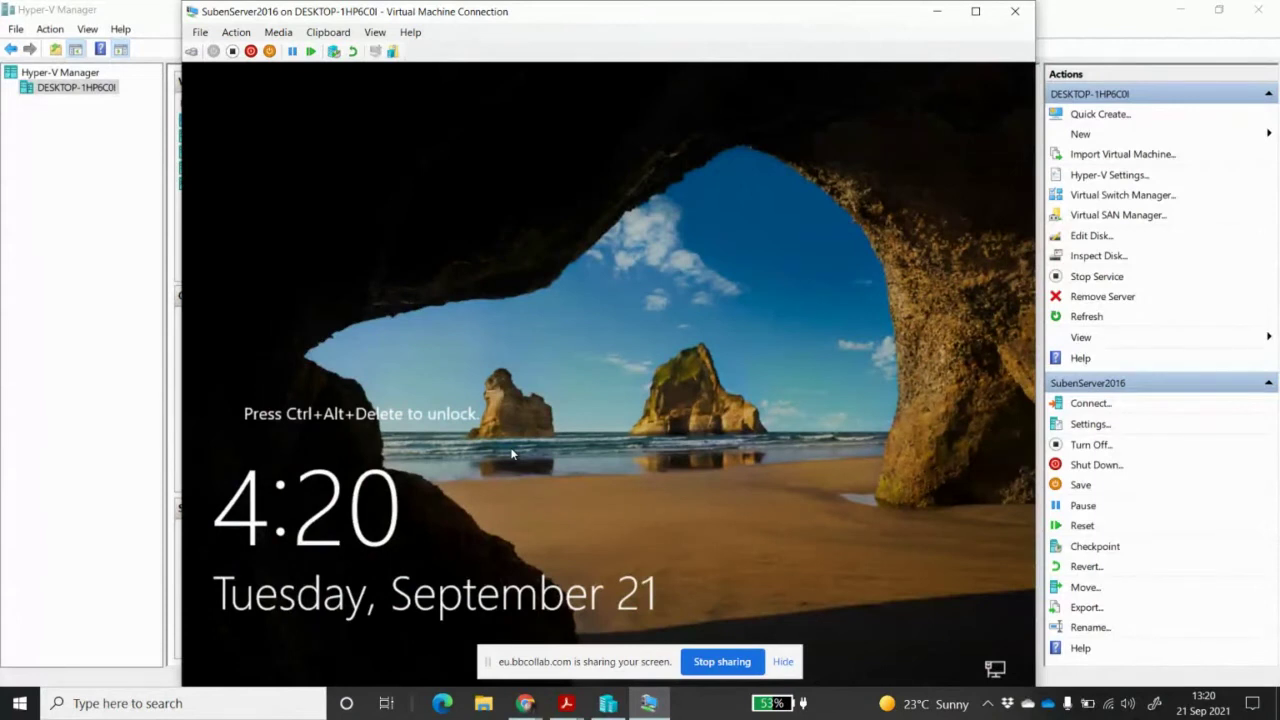
Send Ctrl+Alt+Delete to the VM and sign in with the Administrator password
{"action": "left_click", "coordinate": [244, 36]}
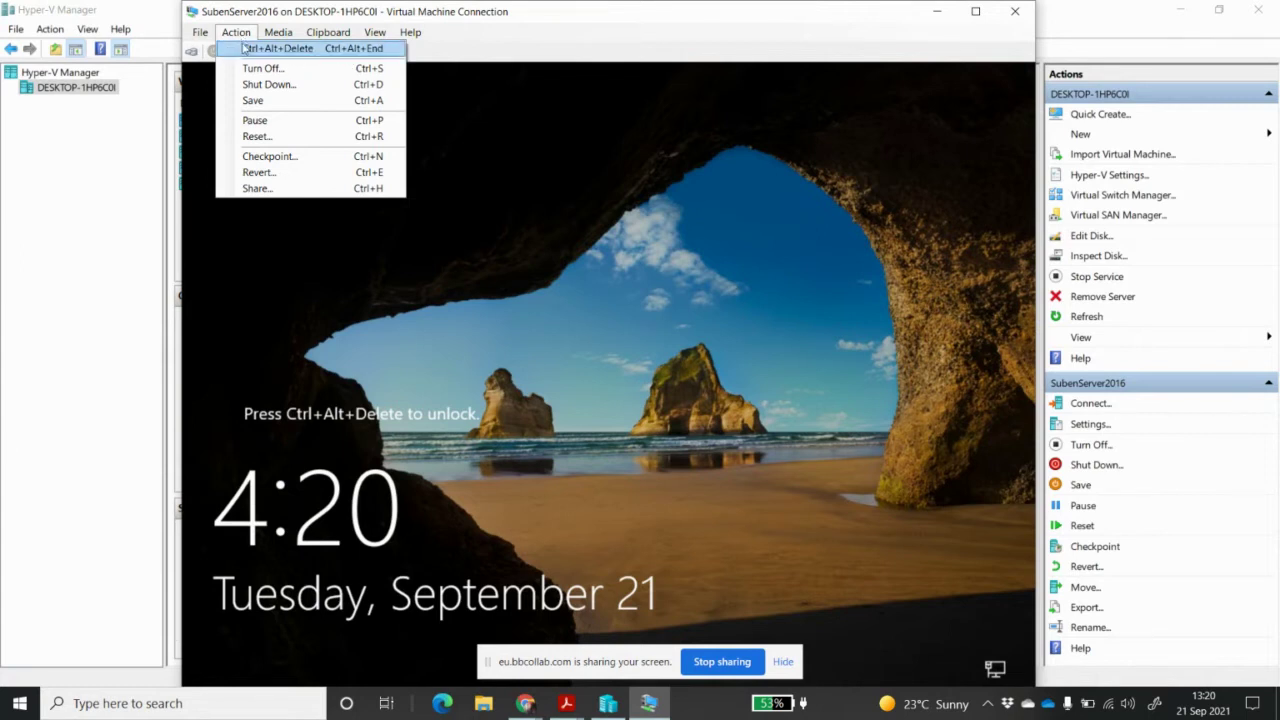
{"action": "mouse_move", "coordinate": [318, 42]}
{"action": "mouse_move", "coordinate": [236, 32]}
{"action": "left_click", "coordinate": [280, 47]}
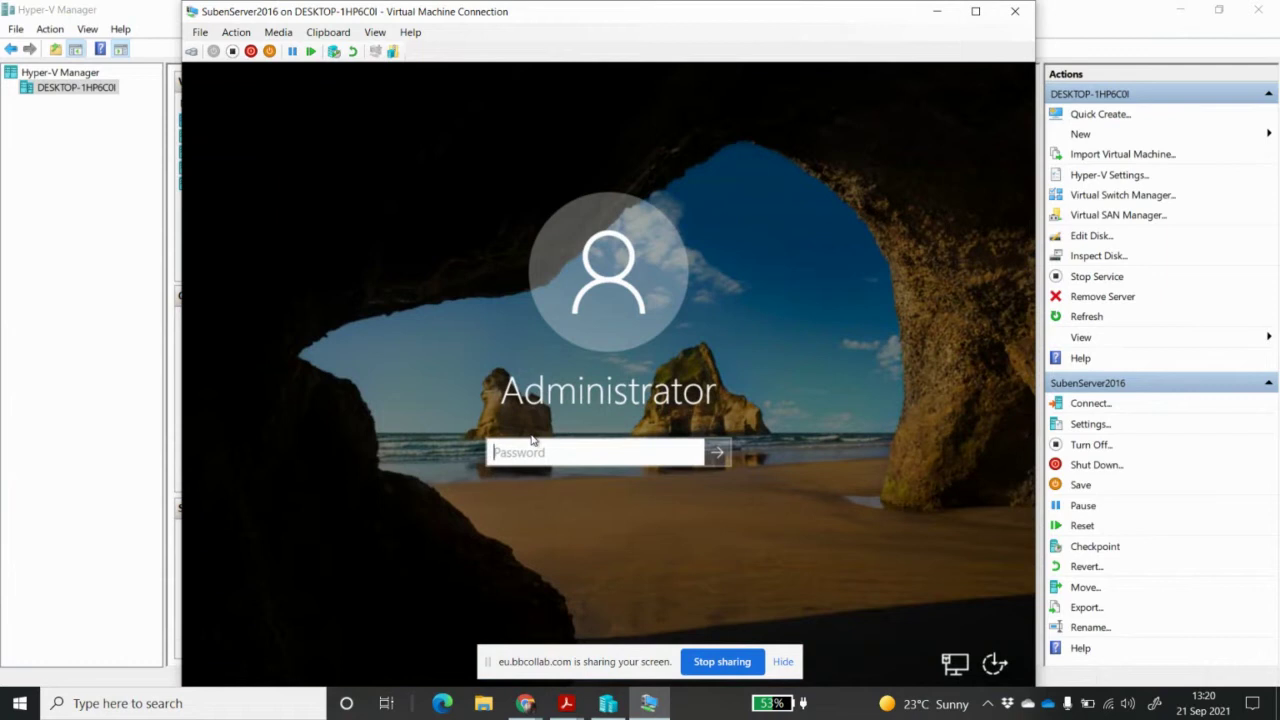
{"action": "left_click", "coordinate": [522, 452]}
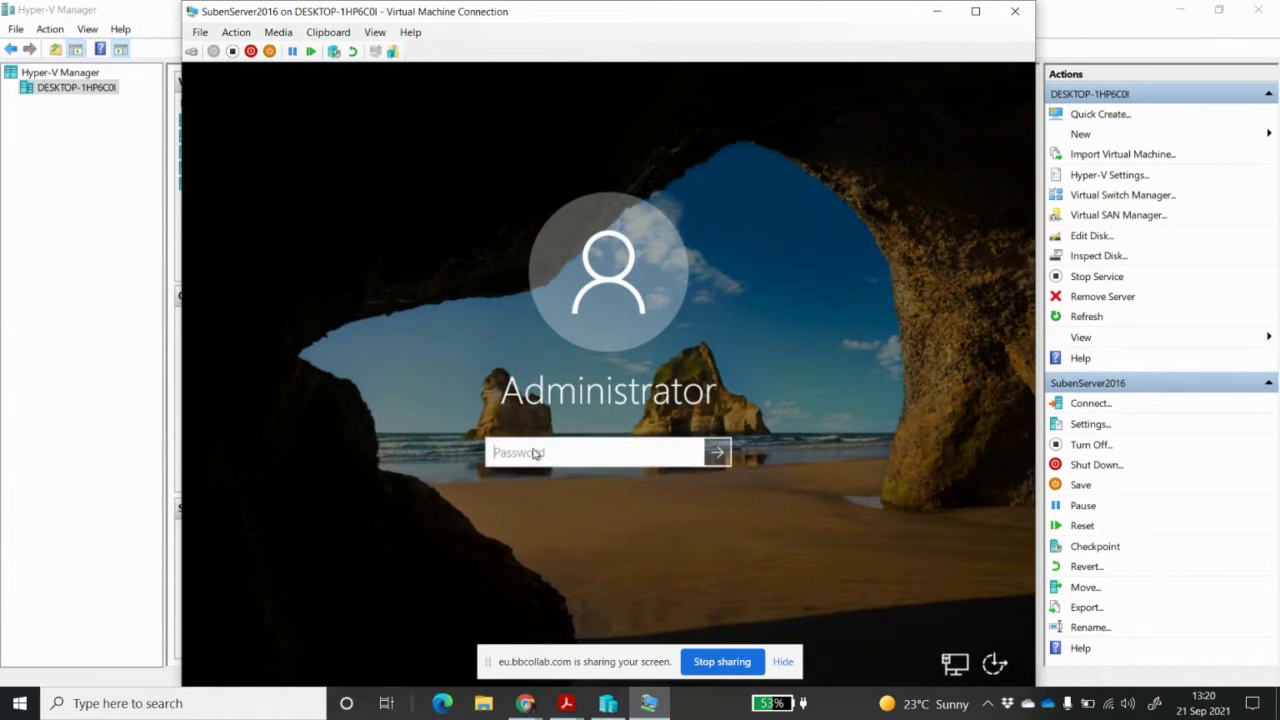
{"action": "type", "text": "•••••••••"}
{"action": "key", "text": "Return"}
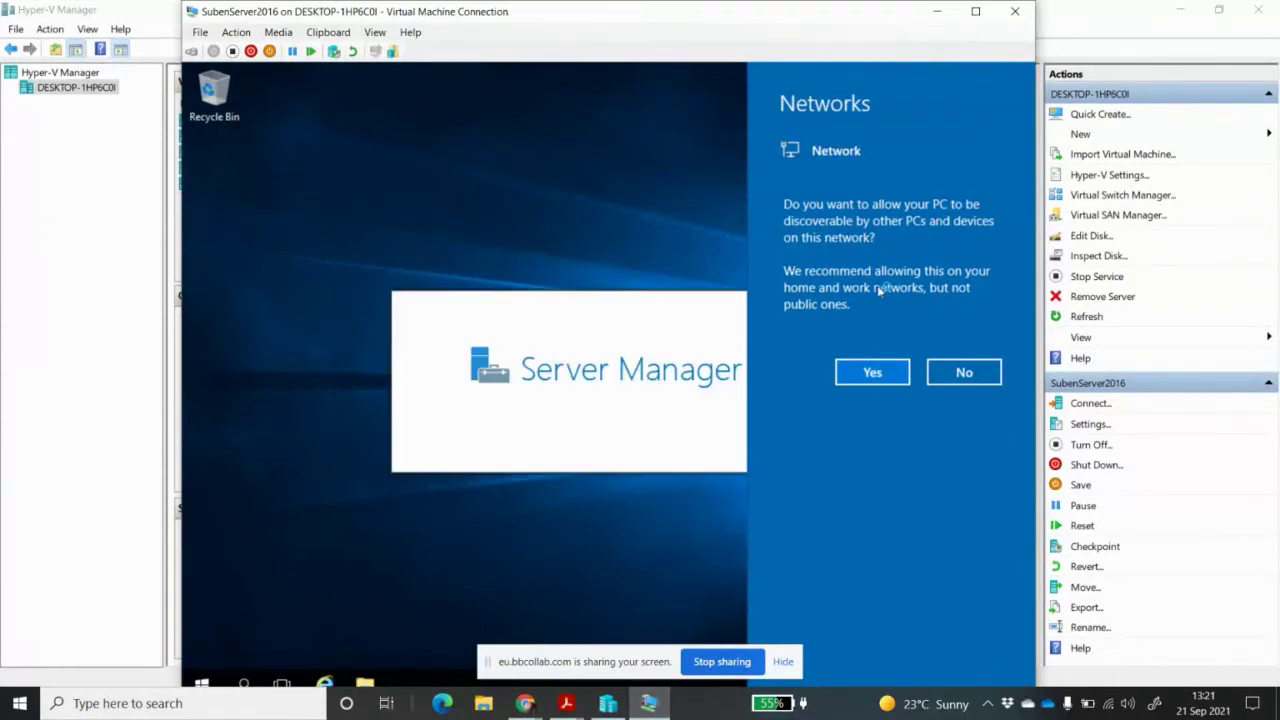
{"action": "left_click", "coordinate": [872, 374]}
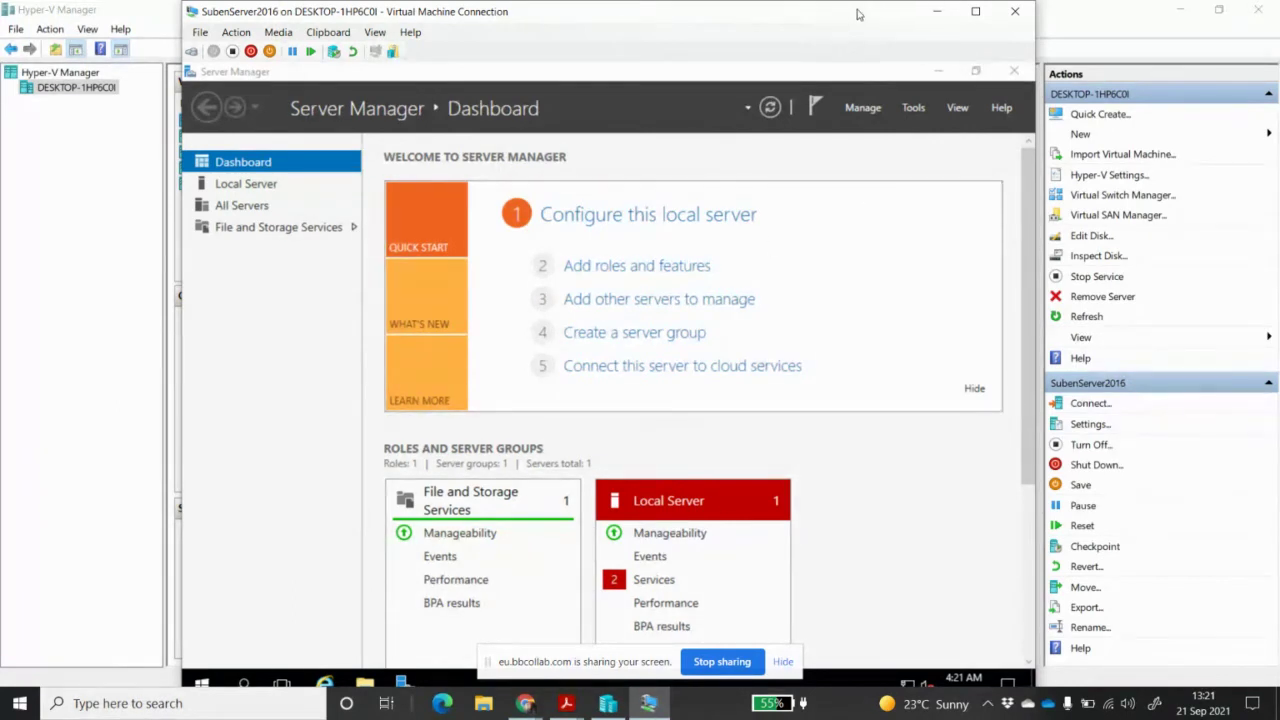
{"action": "left_click_drag", "start_coordinate": [860, 14], "coordinate": [892, 17]}
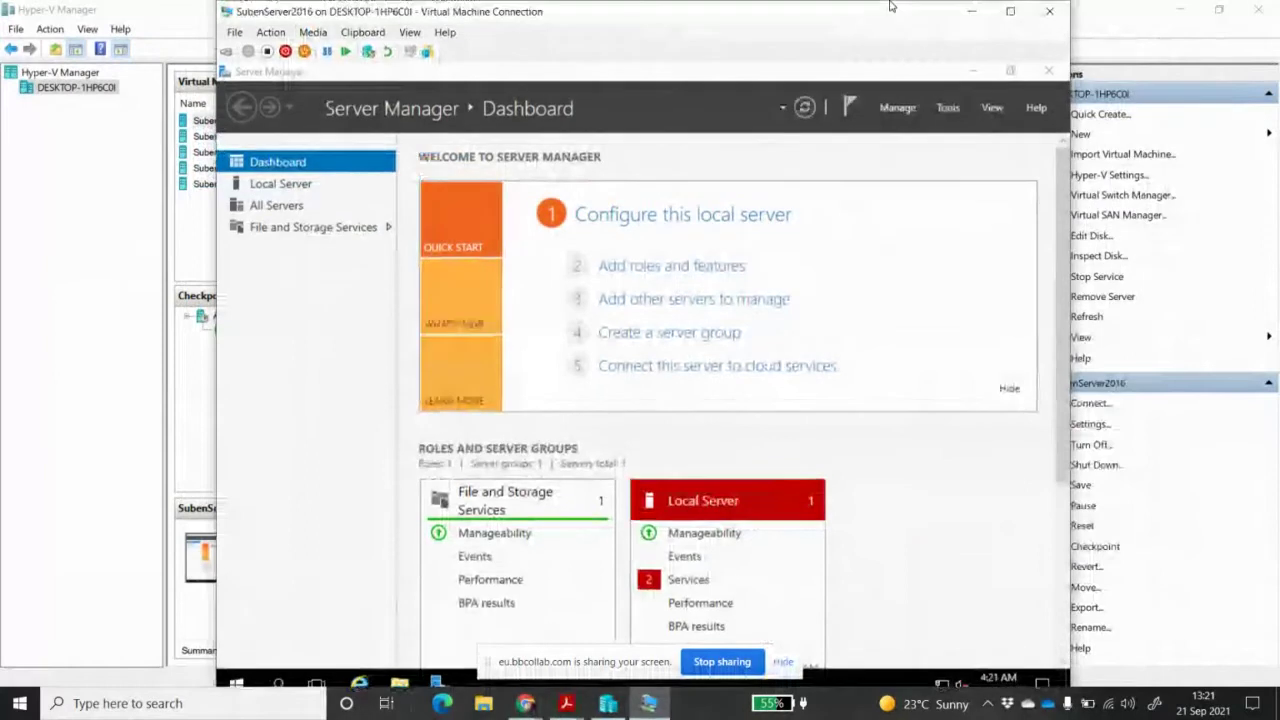
{"action": "mouse_move", "coordinate": [781, 17]}
{"action": "left_mouse_down"}
{"action": "mouse_move", "coordinate": [727, 12]}
{"action": "mouse_move", "coordinate": [808, 11]}
{"action": "mouse_move", "coordinate": [793, 12]}
{"action": "left_mouse_up"}
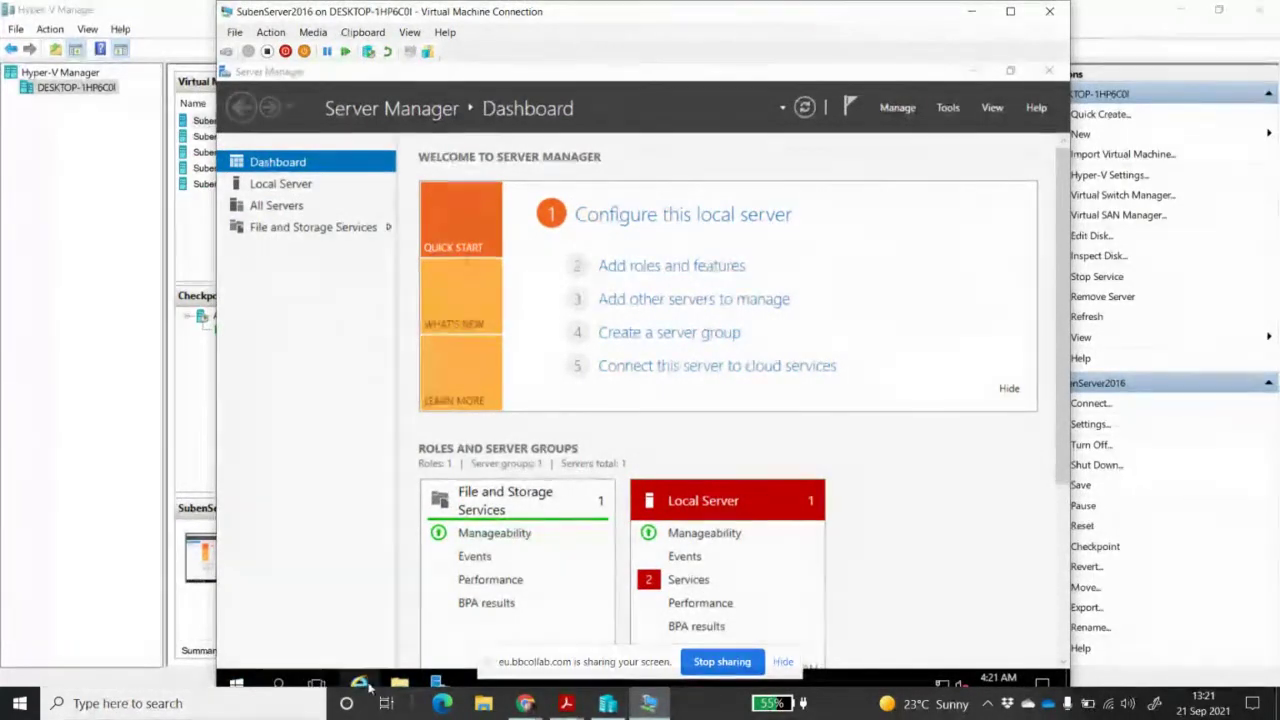
{"action": "mouse_move", "coordinate": [440, 683]}
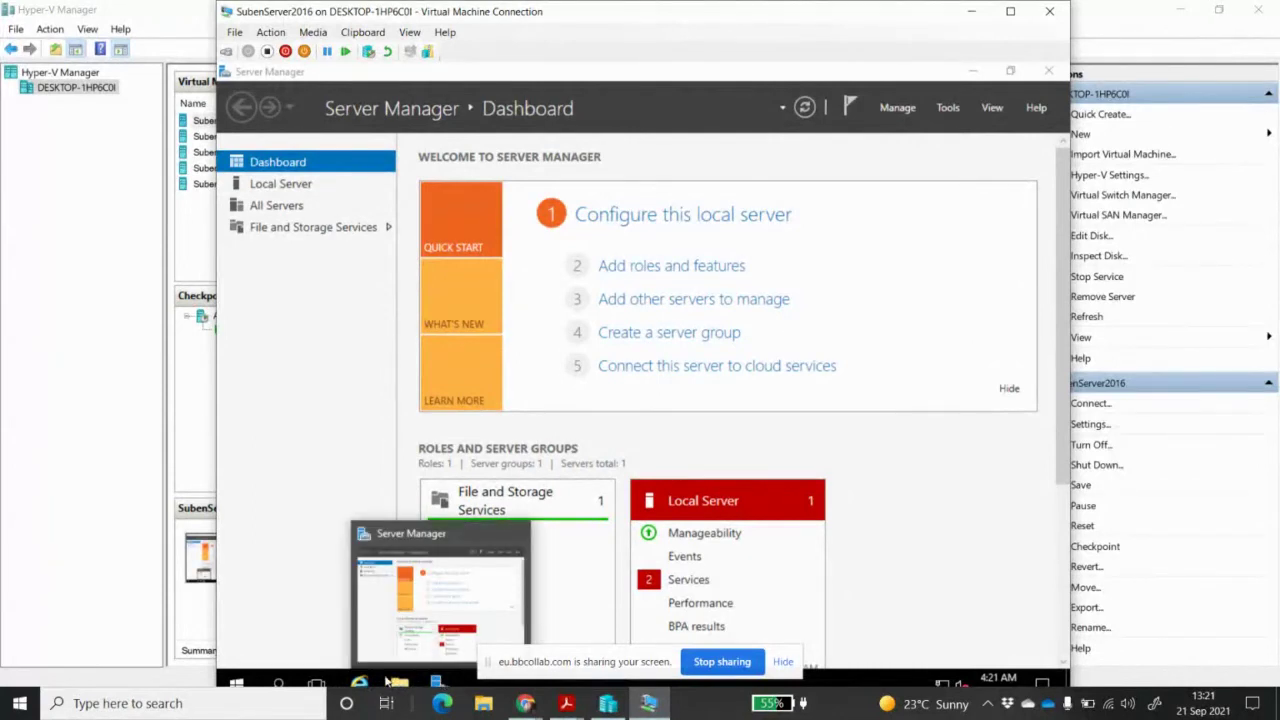
Close Server Manager and open the VM's System window showing its name and WORKGROUP
{"action": "left_click", "coordinate": [237, 683]}
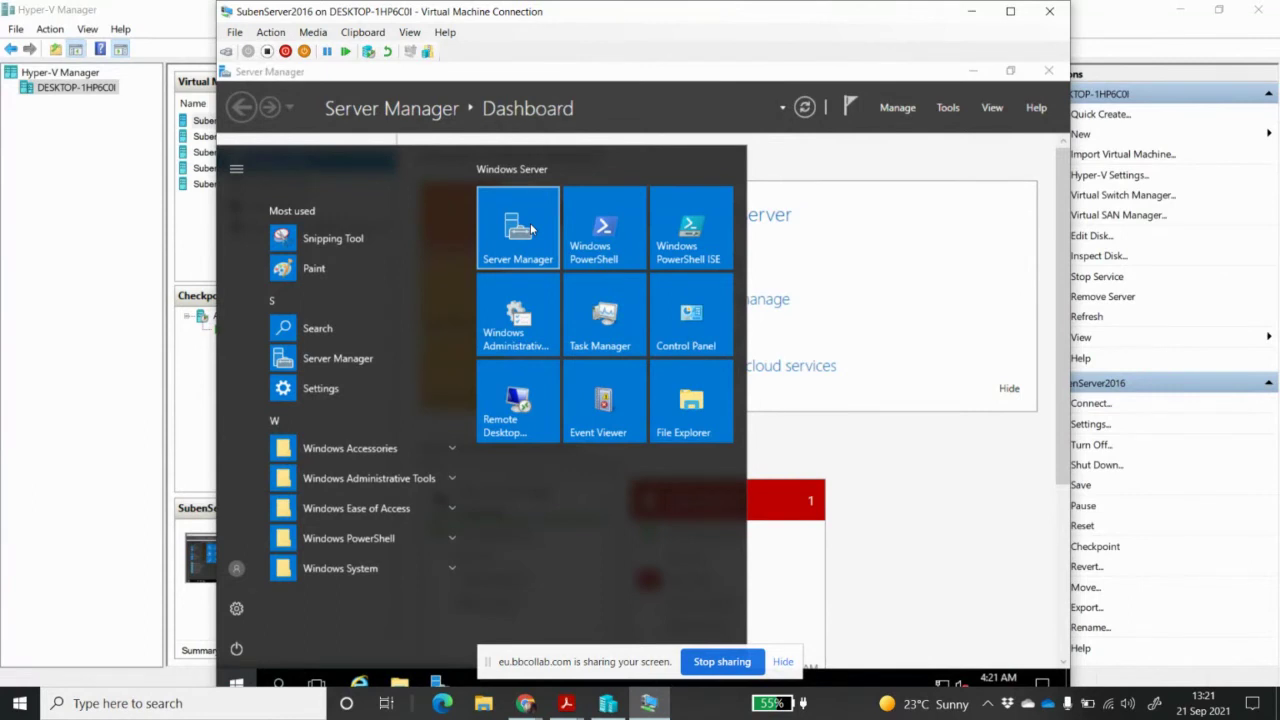
{"action": "left_click", "coordinate": [531, 230]}
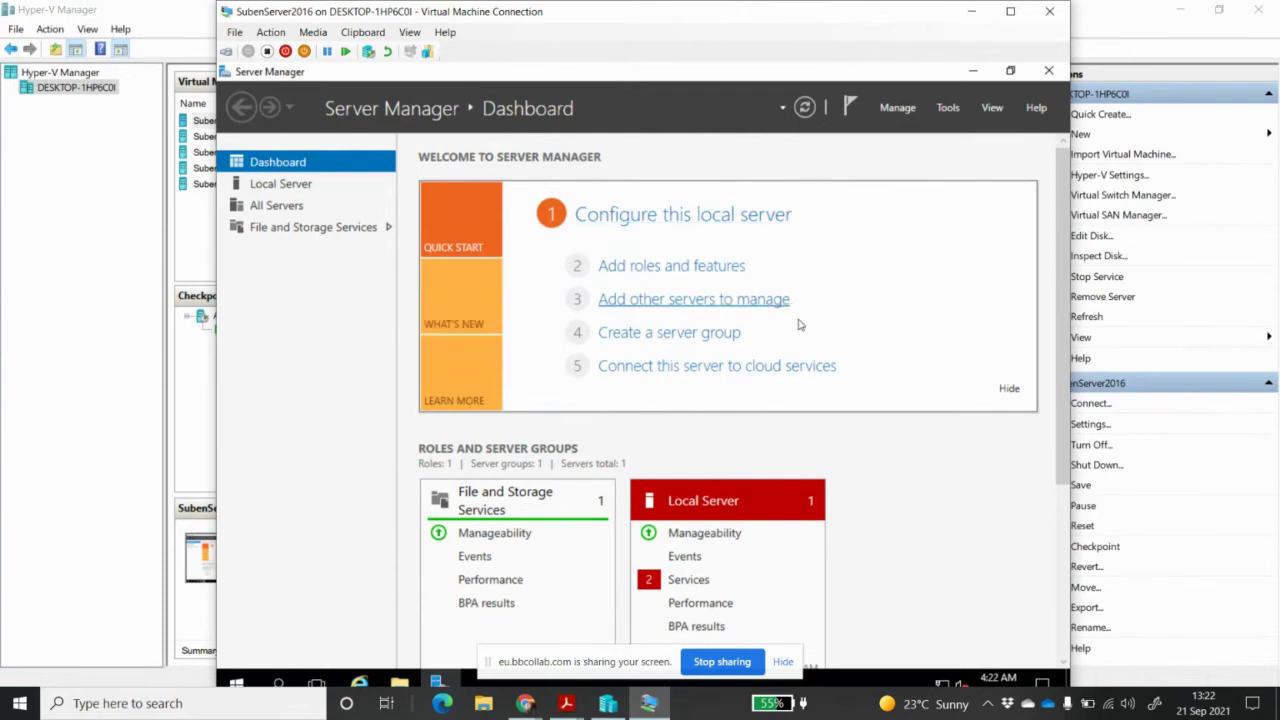
{"action": "left_click", "coordinate": [1047, 72]}
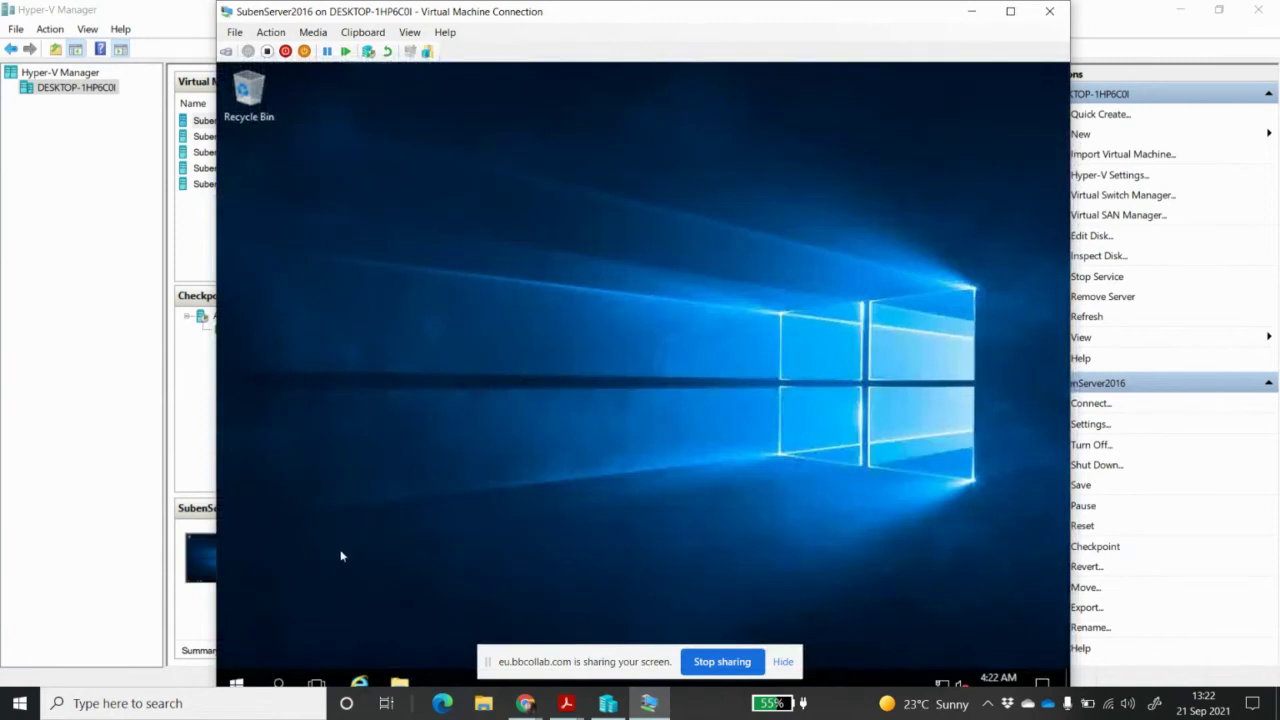
{"action": "right_click", "coordinate": [238, 685]}
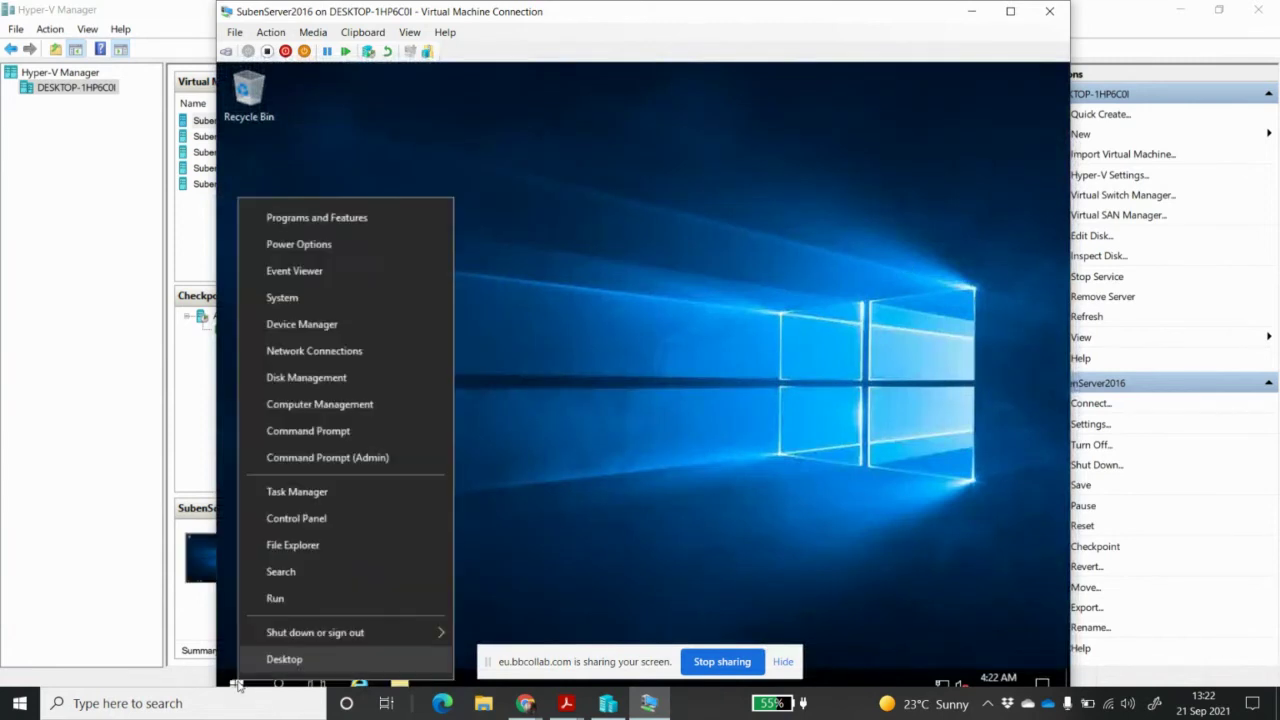
{"action": "left_click", "coordinate": [362, 298]}
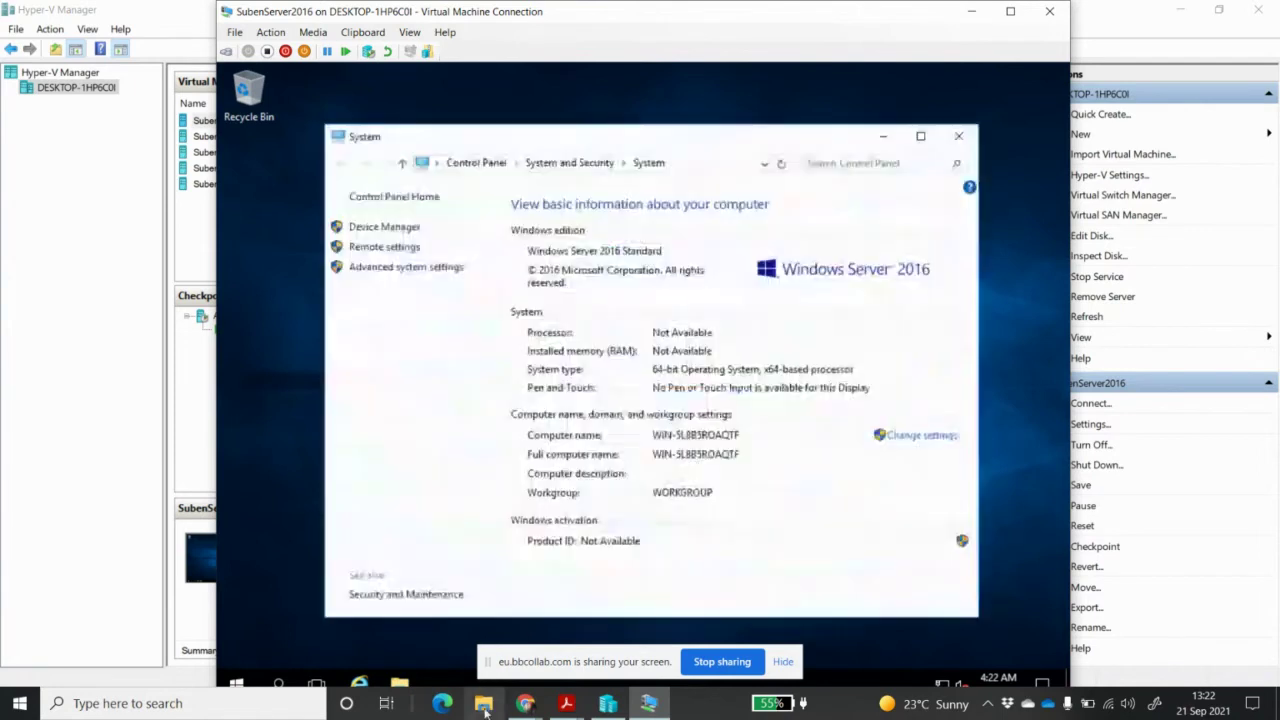
Open and close File Explorer on the host, then start a host search
{"action": "left_click", "coordinate": [486, 709]}
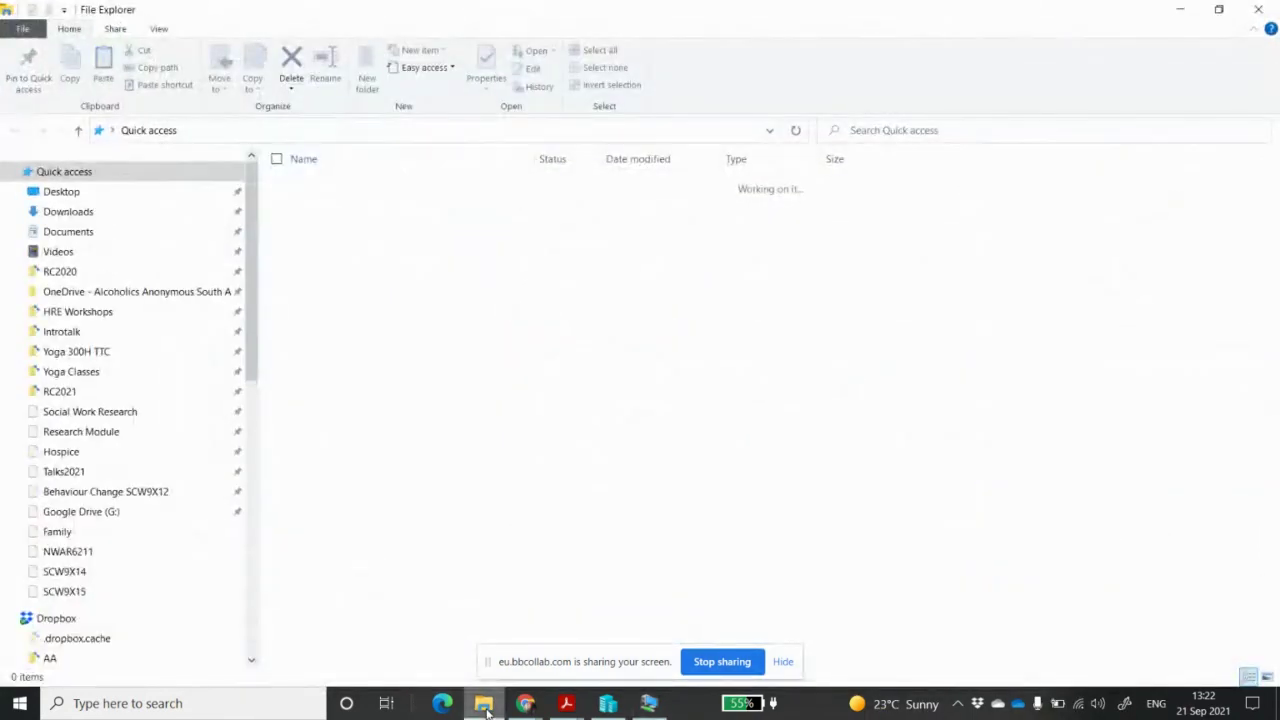
{"action": "left_click", "coordinate": [1260, 10]}
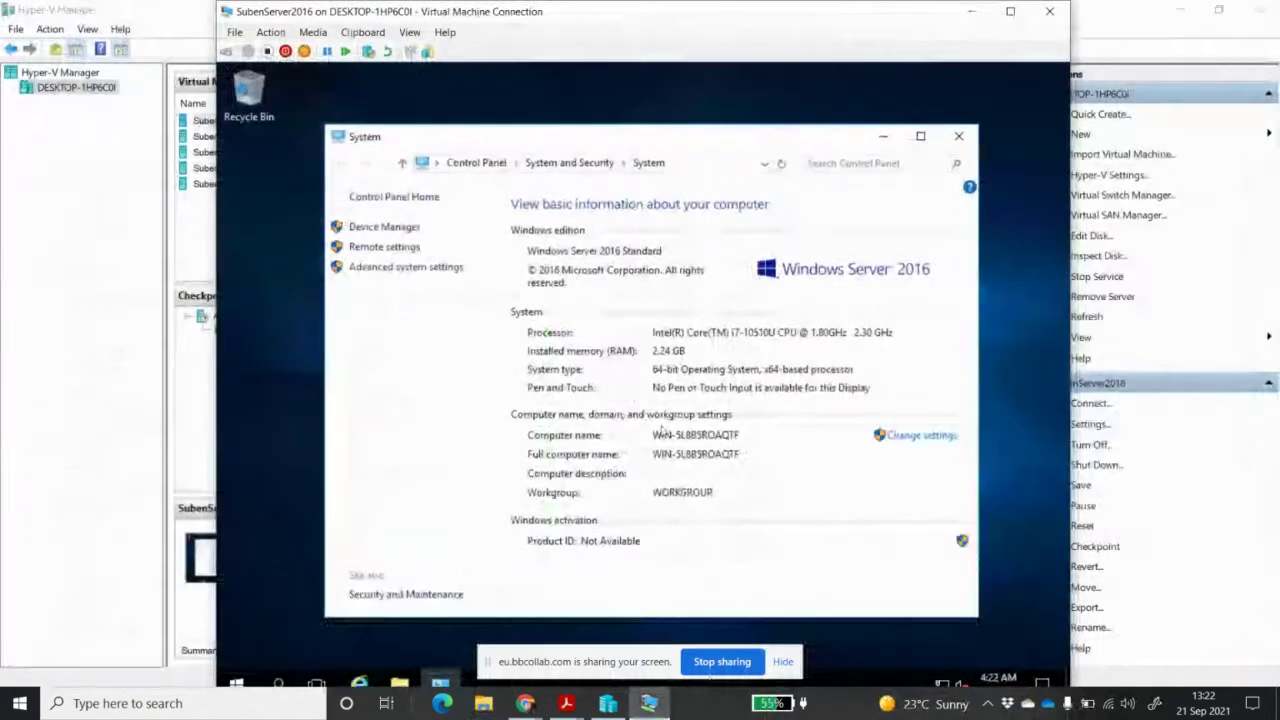
{"action": "left_click", "coordinate": [237, 706]}
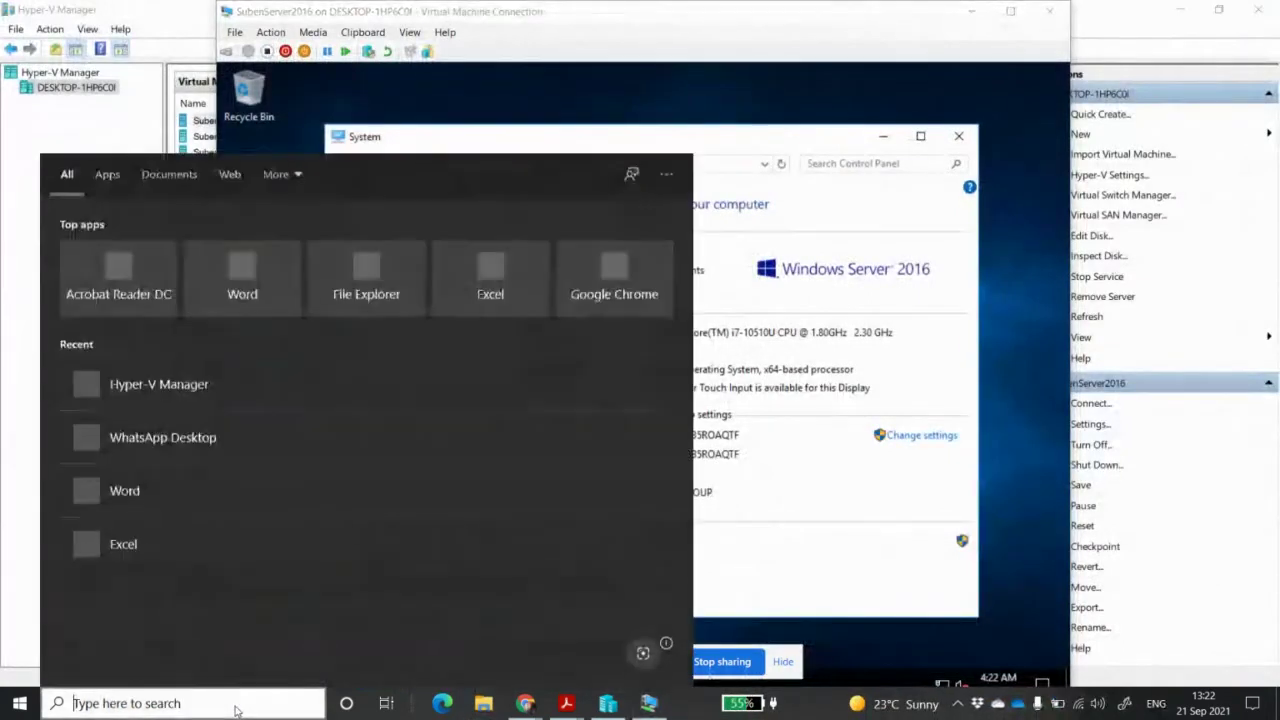
Launch Word from the host search, create a blank document, and bring up Save As locations
{"action": "type", "text": "word"}
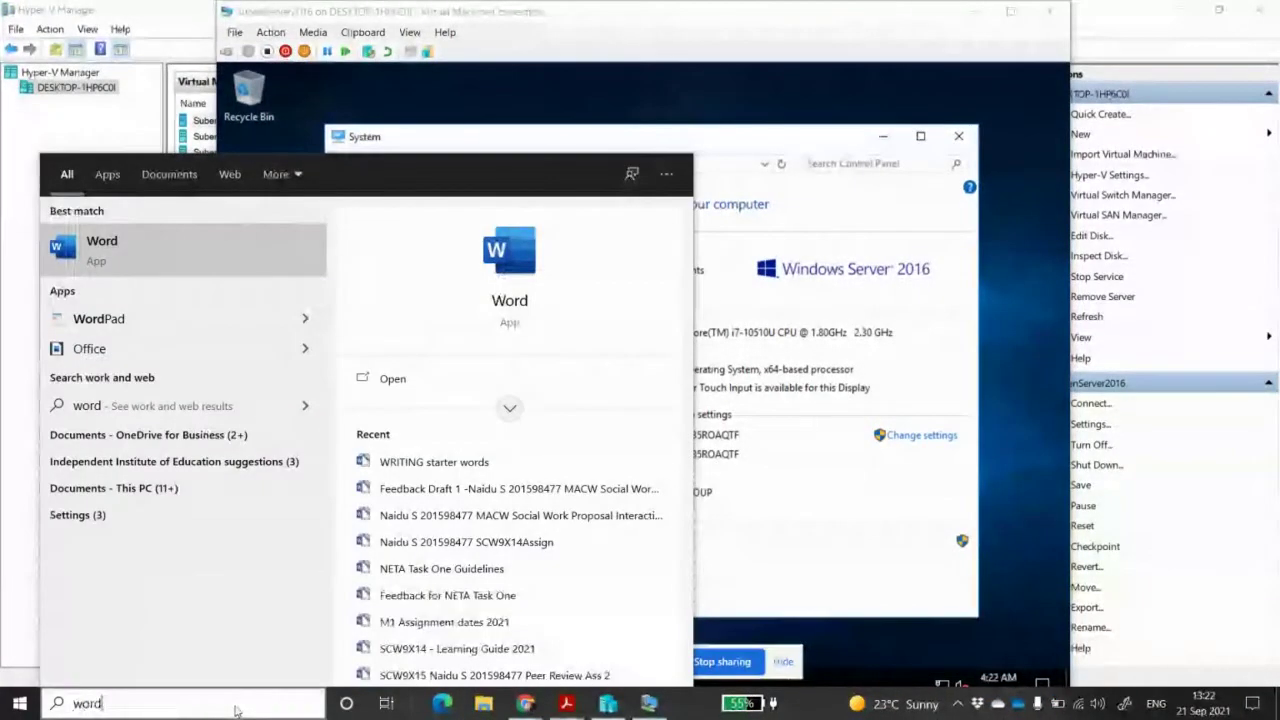
{"action": "key", "text": "Return"}
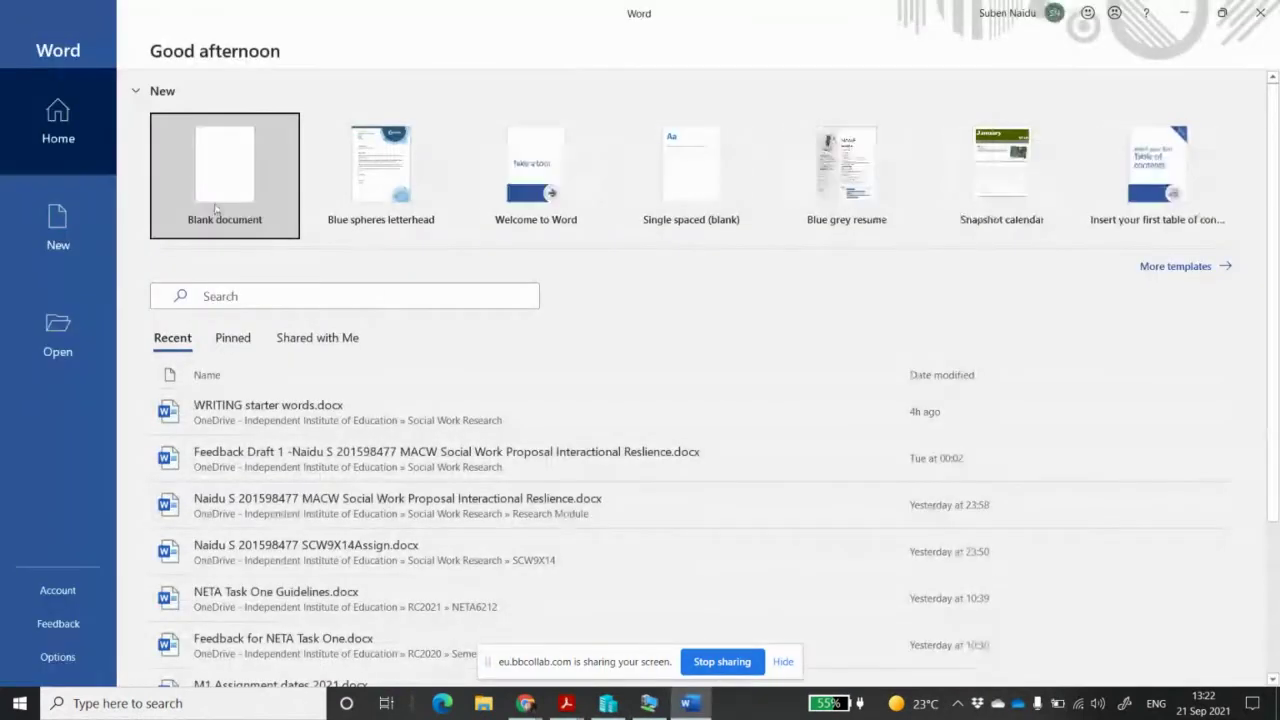
{"action": "left_click", "coordinate": [197, 185]}
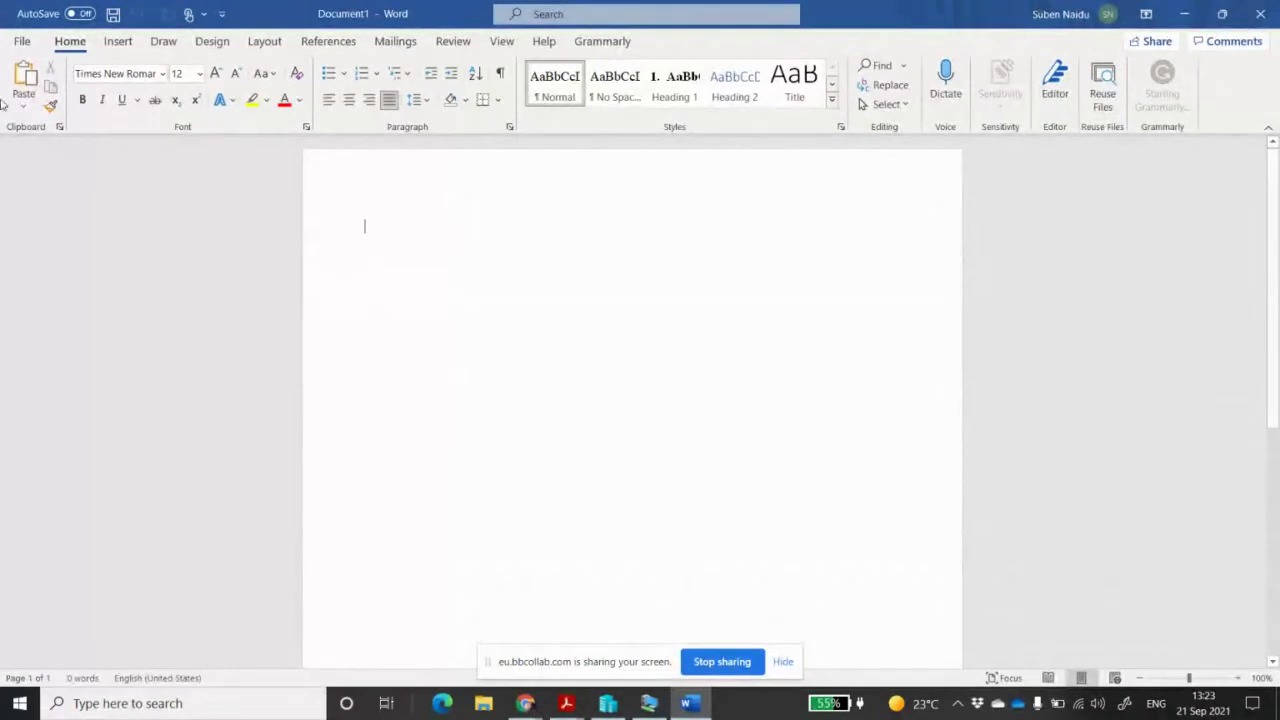
{"action": "left_click", "coordinate": [25, 41]}
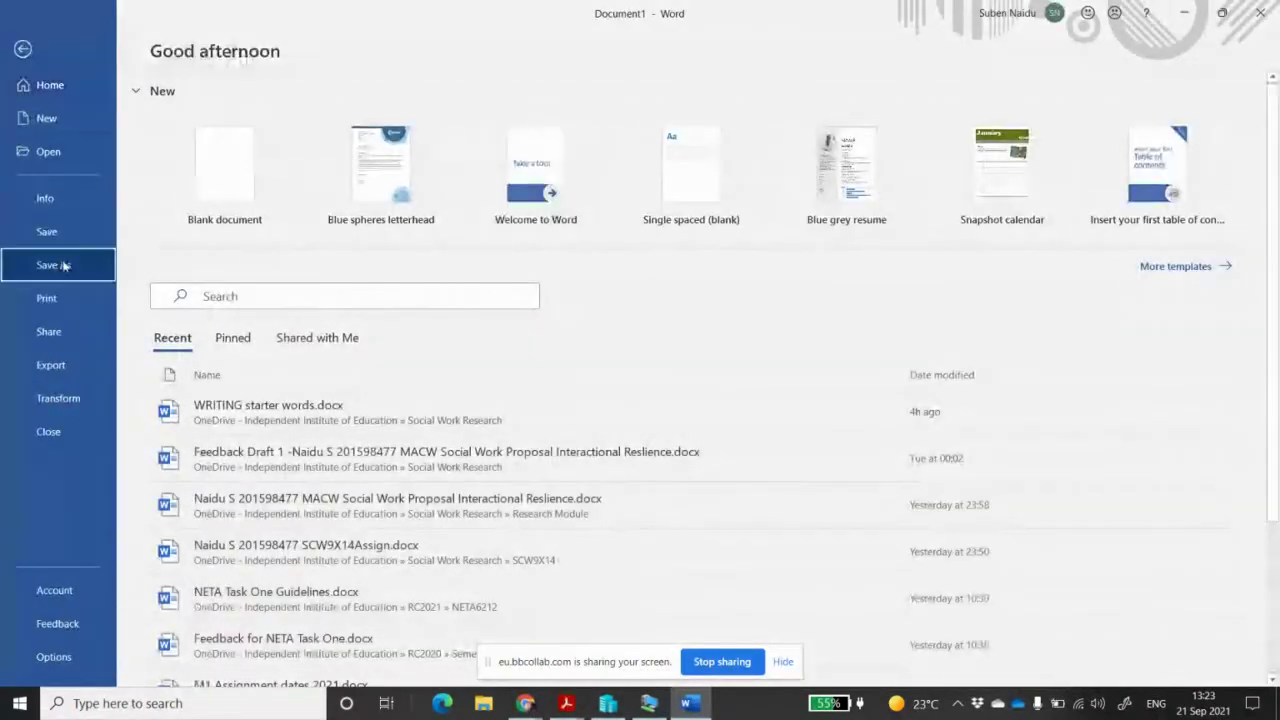
{"action": "left_click", "coordinate": [63, 264]}
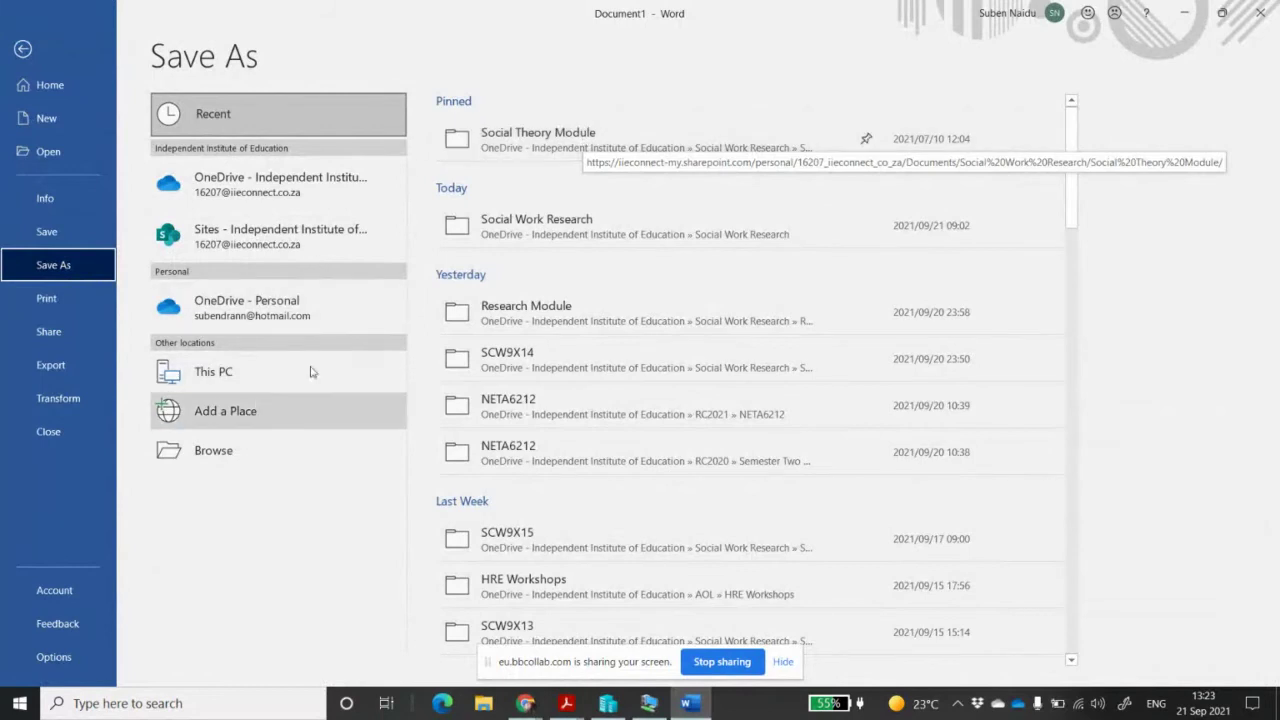
Save the document in RC2021 > NWAR5122 as the student's name and ID plus 'NWARS112 Task2', then close Grammarly
{"action": "left_click", "coordinate": [215, 451]}
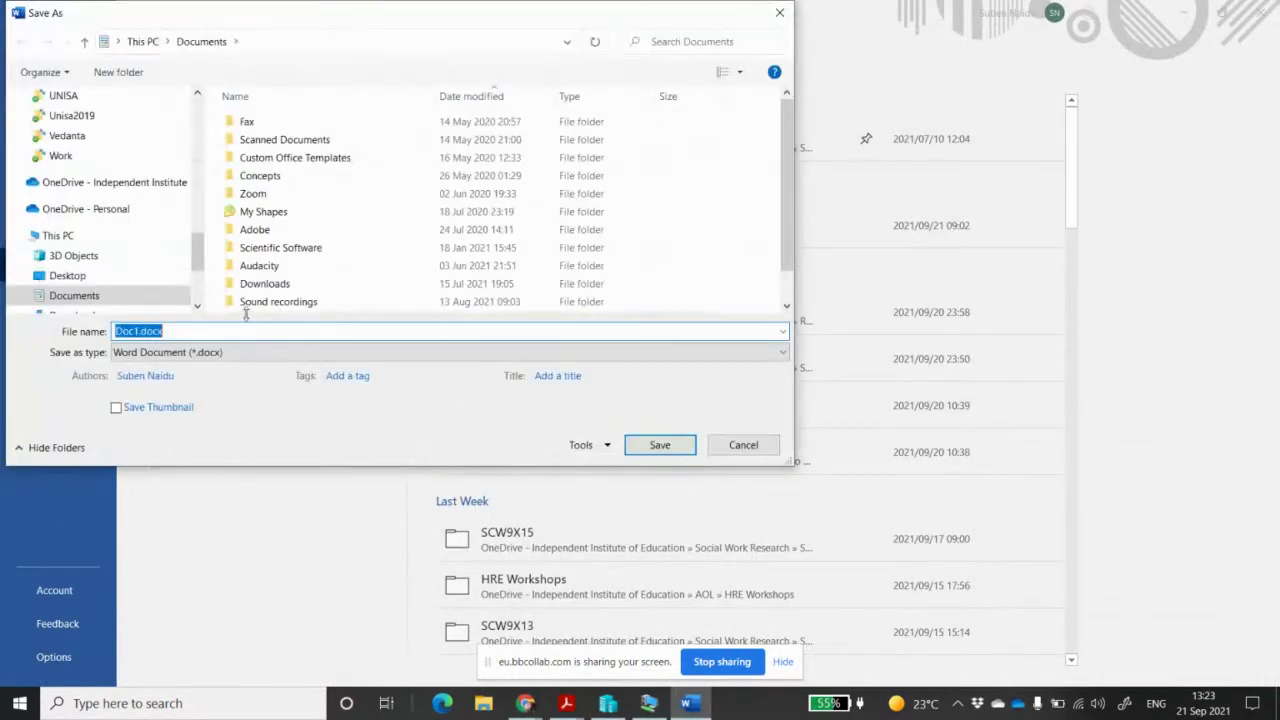
{"action": "scroll", "coordinate": [123, 183], "scroll_direction": "up", "scroll_amount": 5}
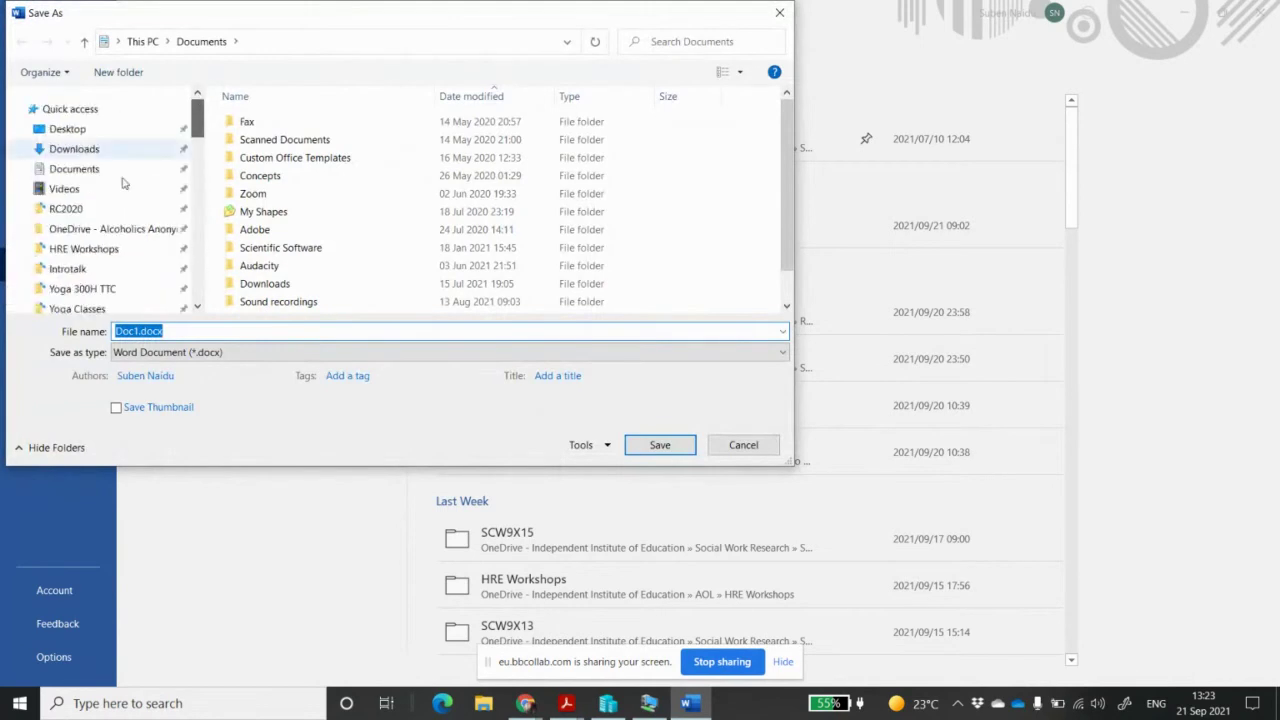
{"action": "scroll", "coordinate": [111, 271], "scroll_direction": "down", "scroll_amount": 1}
{"action": "left_click", "coordinate": [111, 274]}
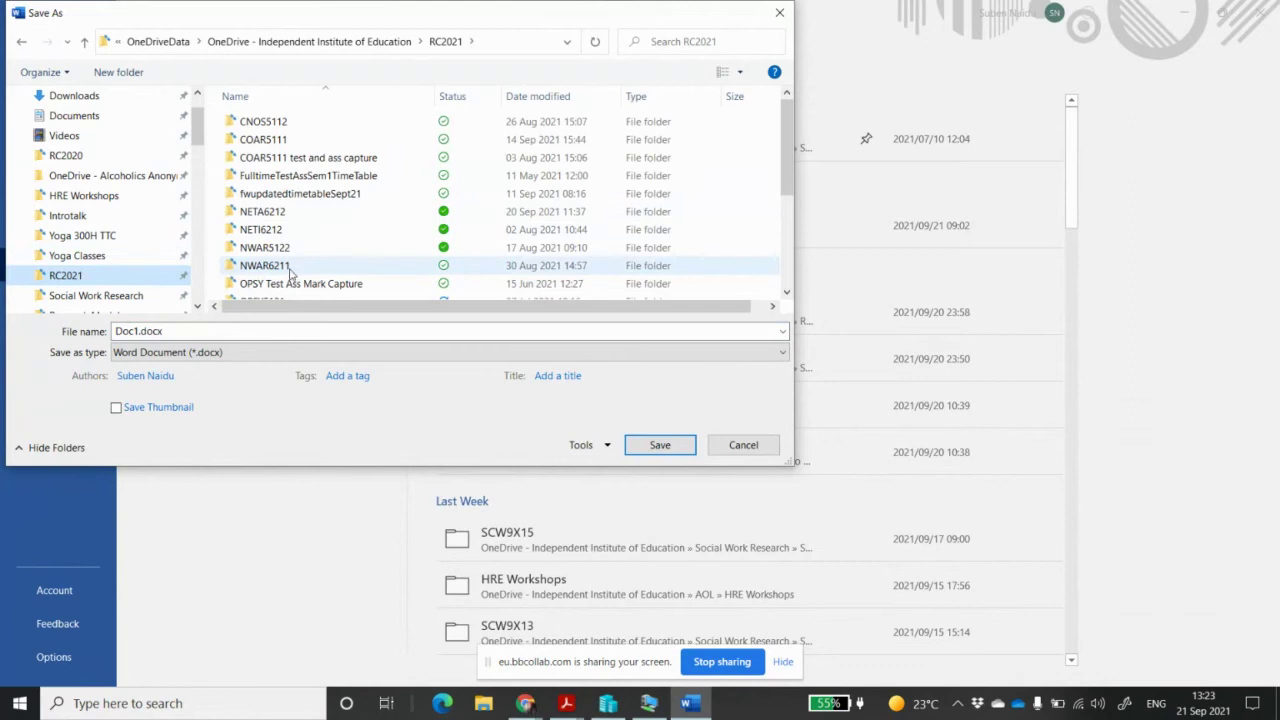
{"action": "double_click", "coordinate": [289, 249]}
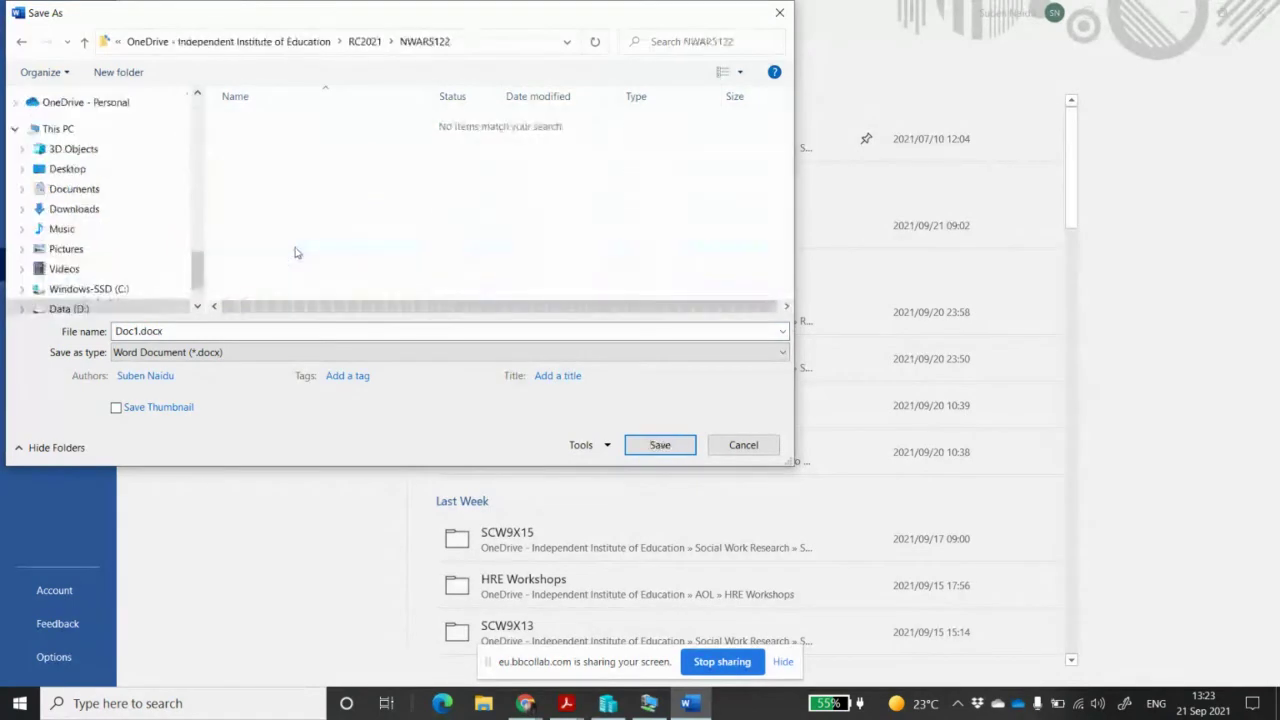
{"action": "left_click", "coordinate": [207, 331]}
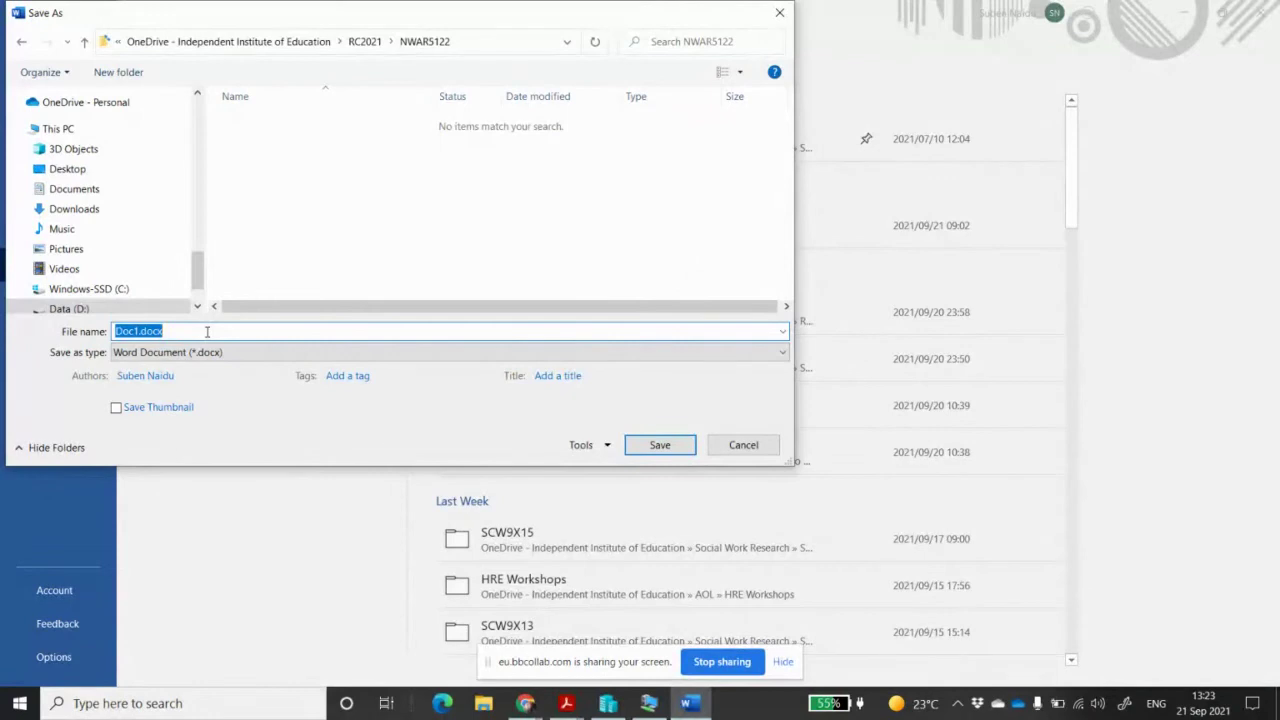
{"action": "type", "text": "Naidu S 1234 4321"}
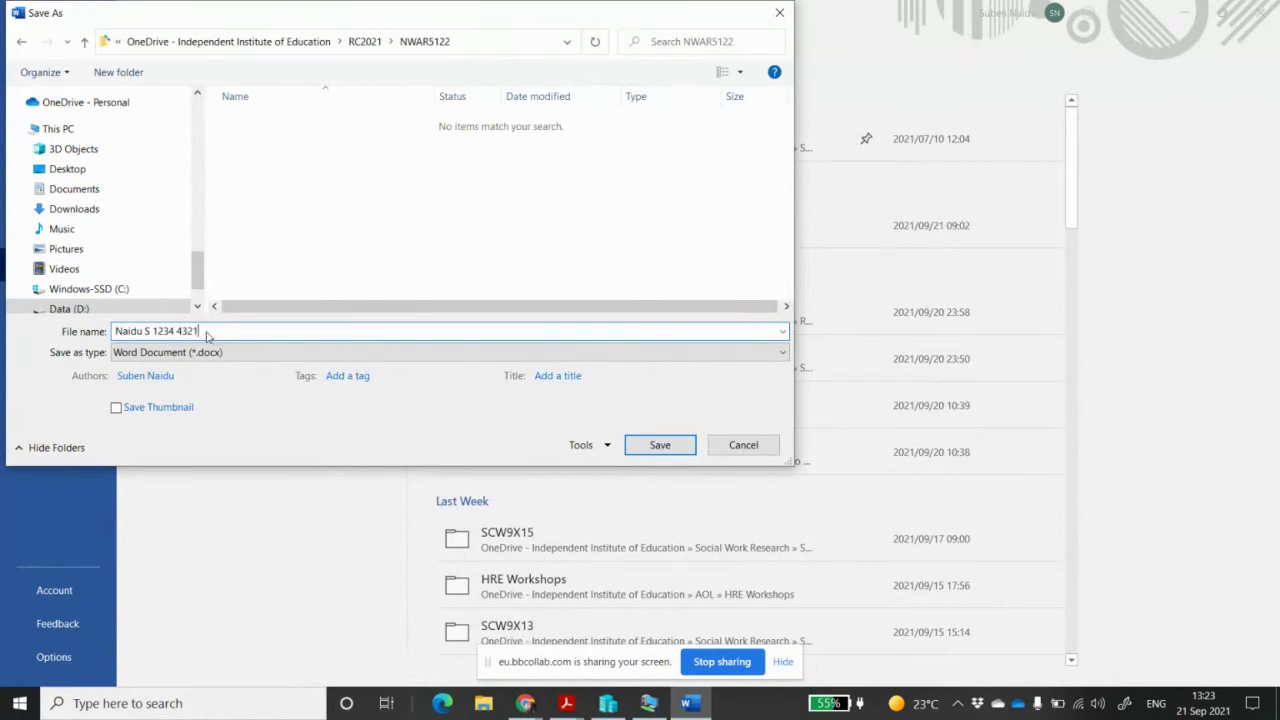
{"action": "type", "text": " N"}
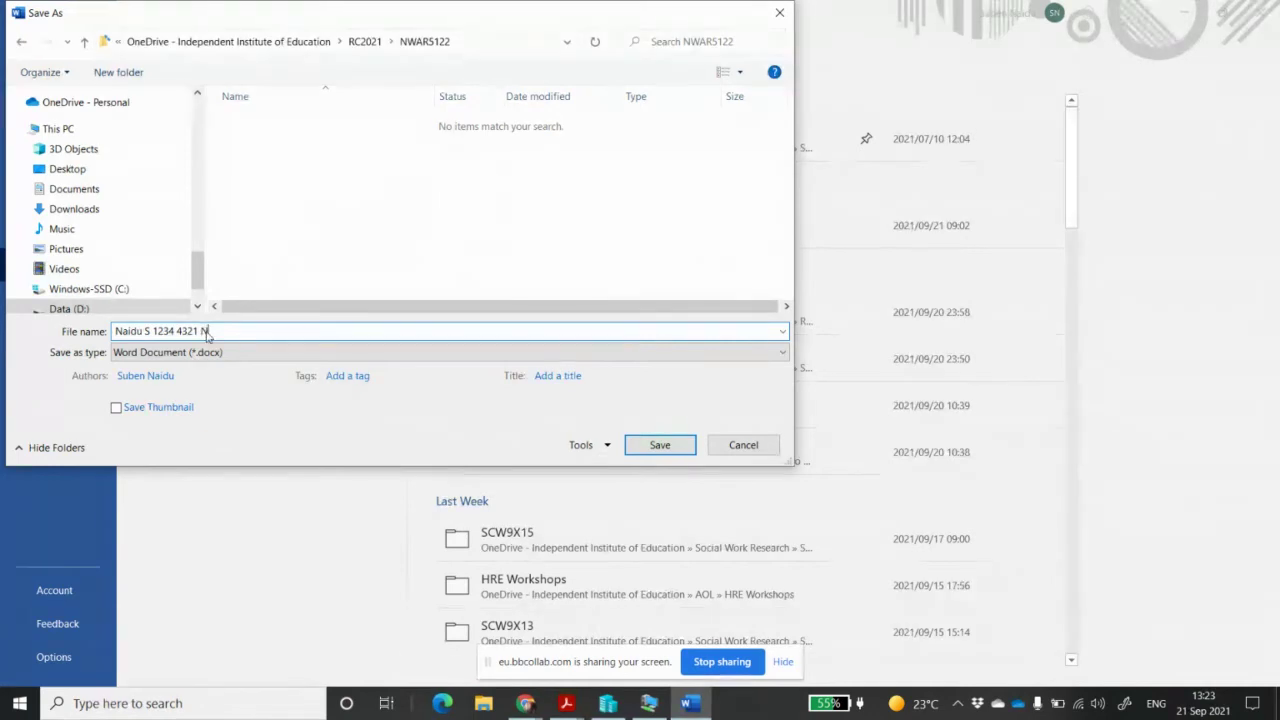
{"action": "type", "text": "WAR"}
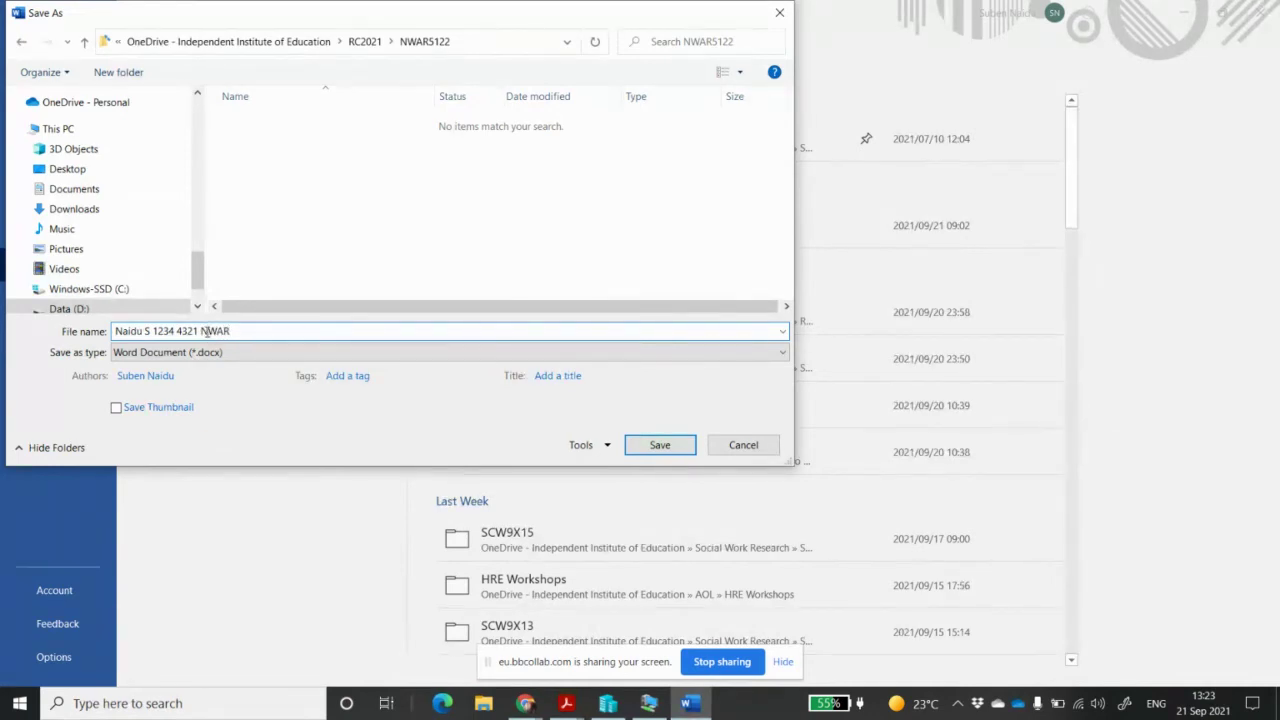
{"action": "type", "text": "S112 Task2"}
{"action": "left_click", "coordinate": [668, 445]}
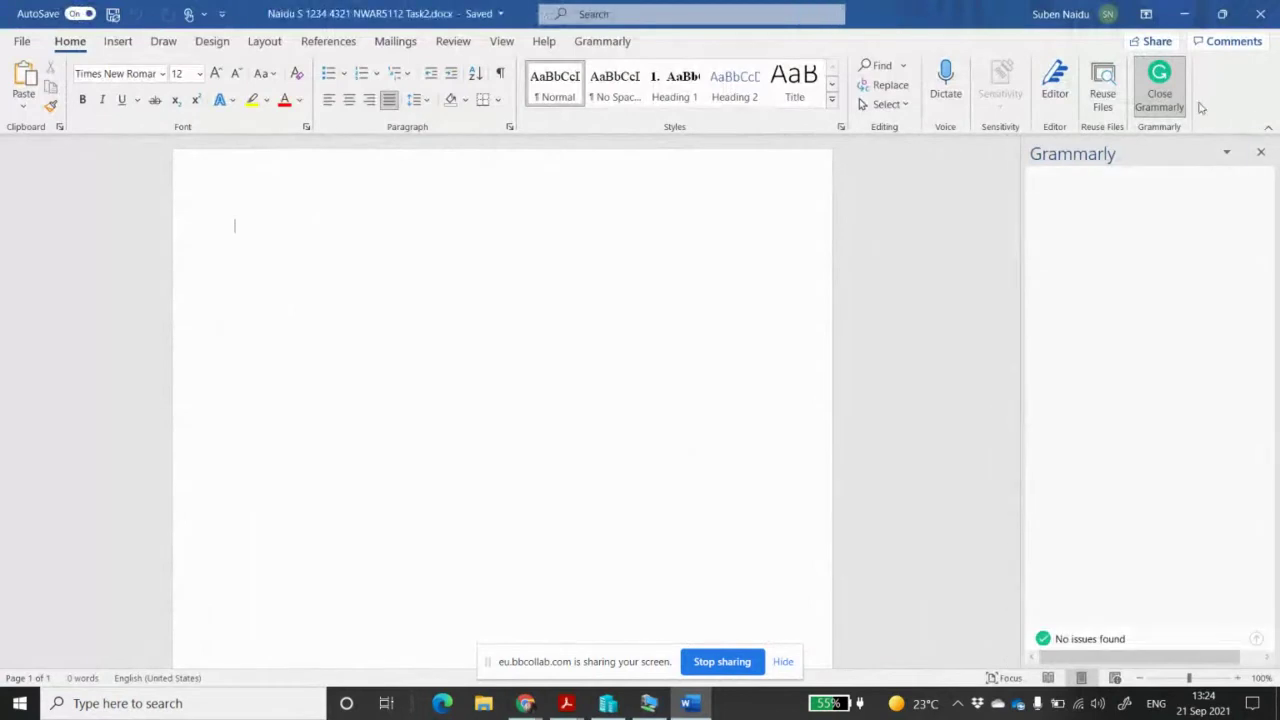
{"action": "left_click", "coordinate": [1159, 88]}
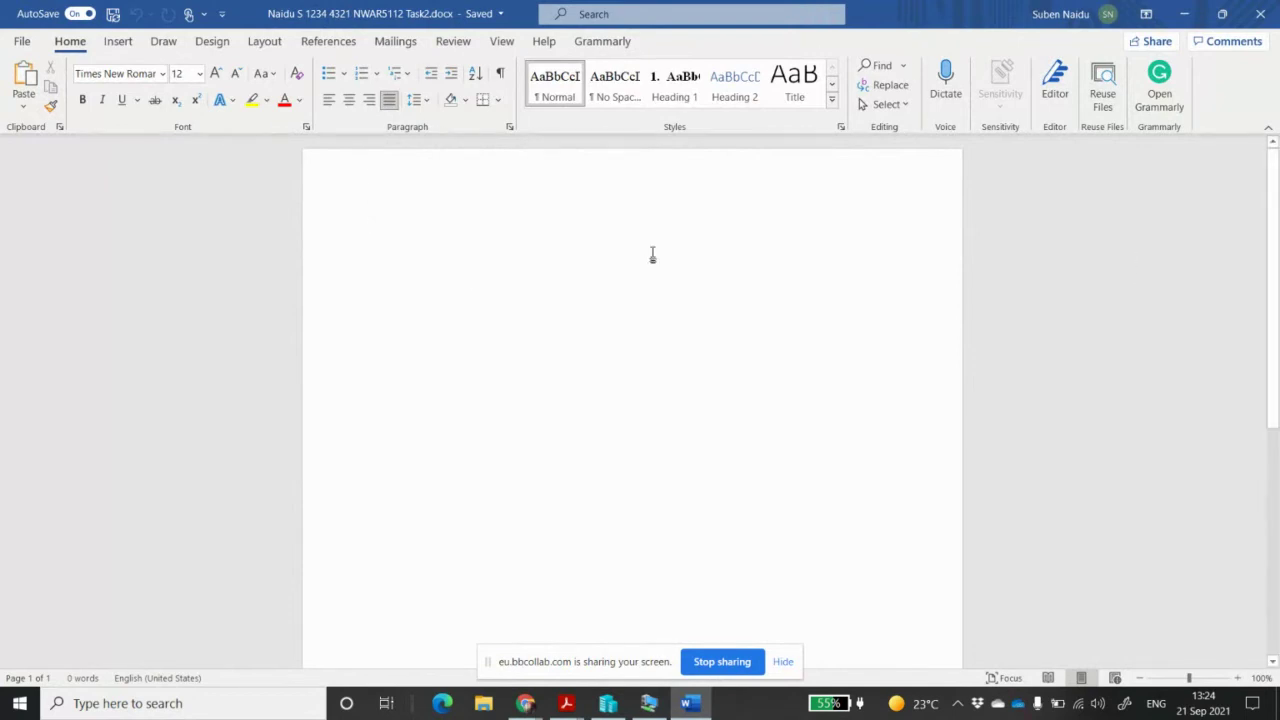
Back in the VM, change the computer name to SubenServer2016 and acknowledge the restart notice
{"action": "left_click", "coordinate": [1184, 13]}
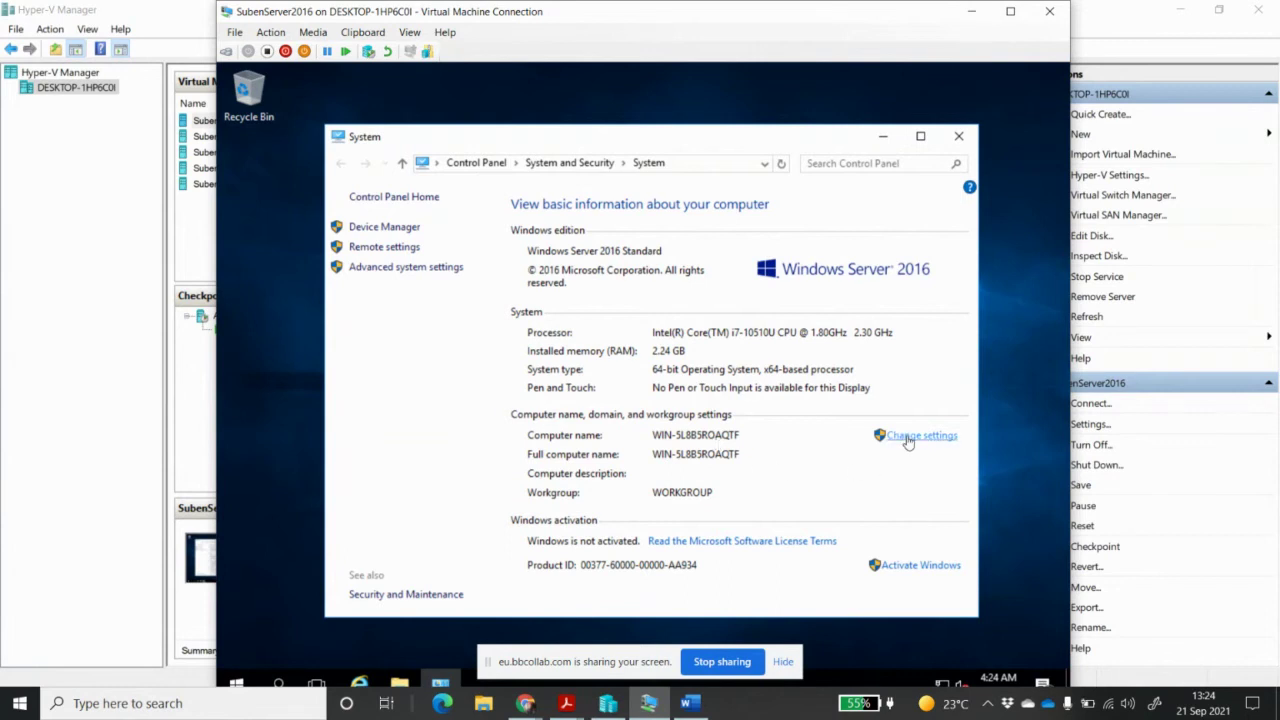
{"action": "left_click", "coordinate": [908, 437]}
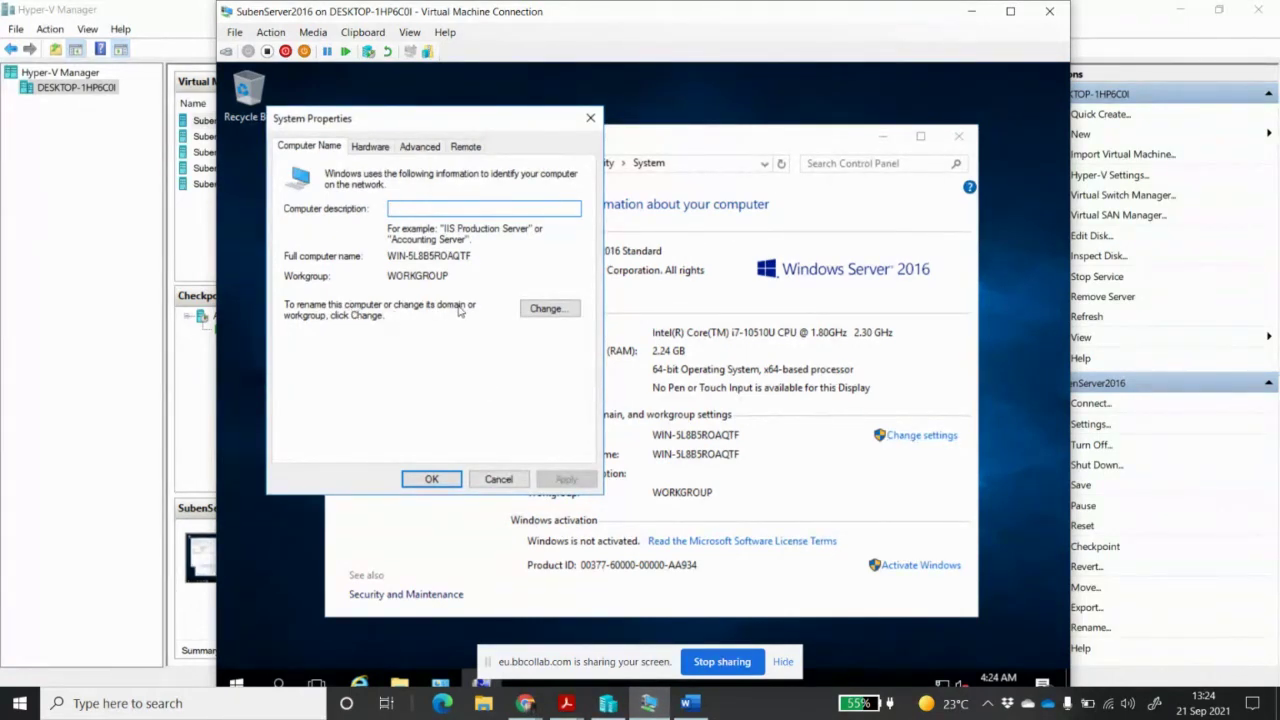
{"action": "left_click", "coordinate": [548, 310]}
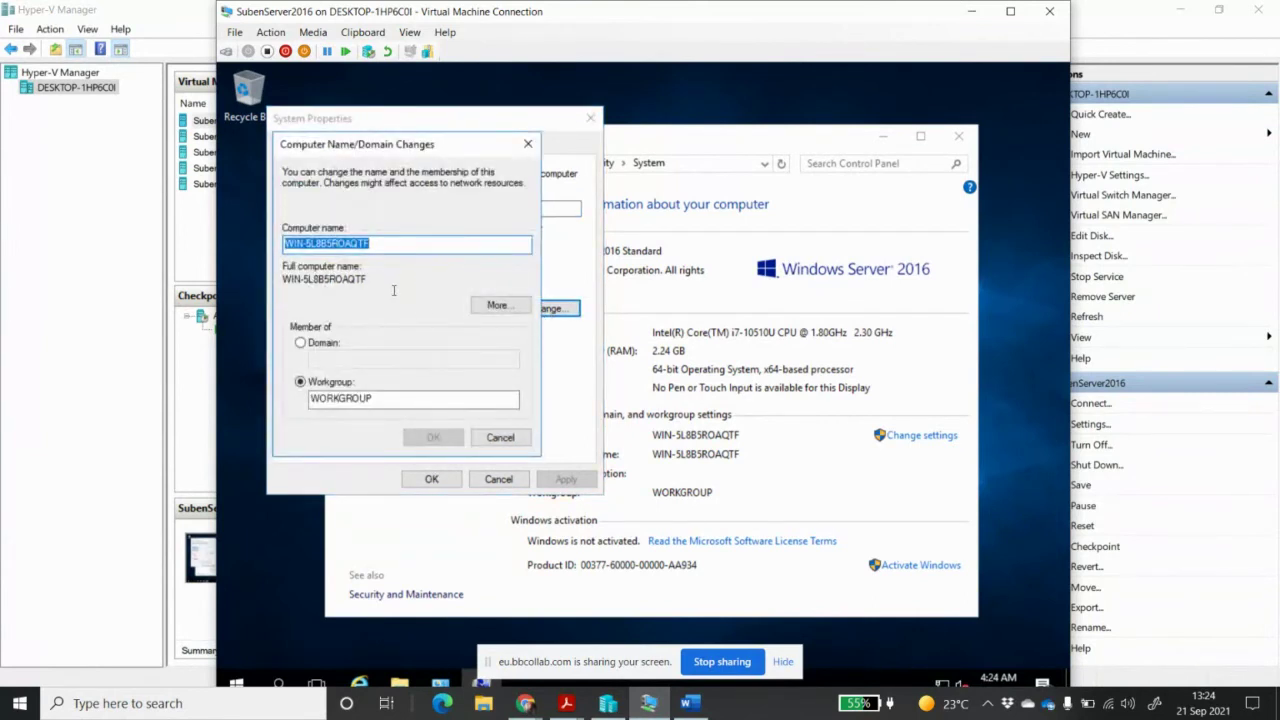
{"action": "type", "text": "S"}
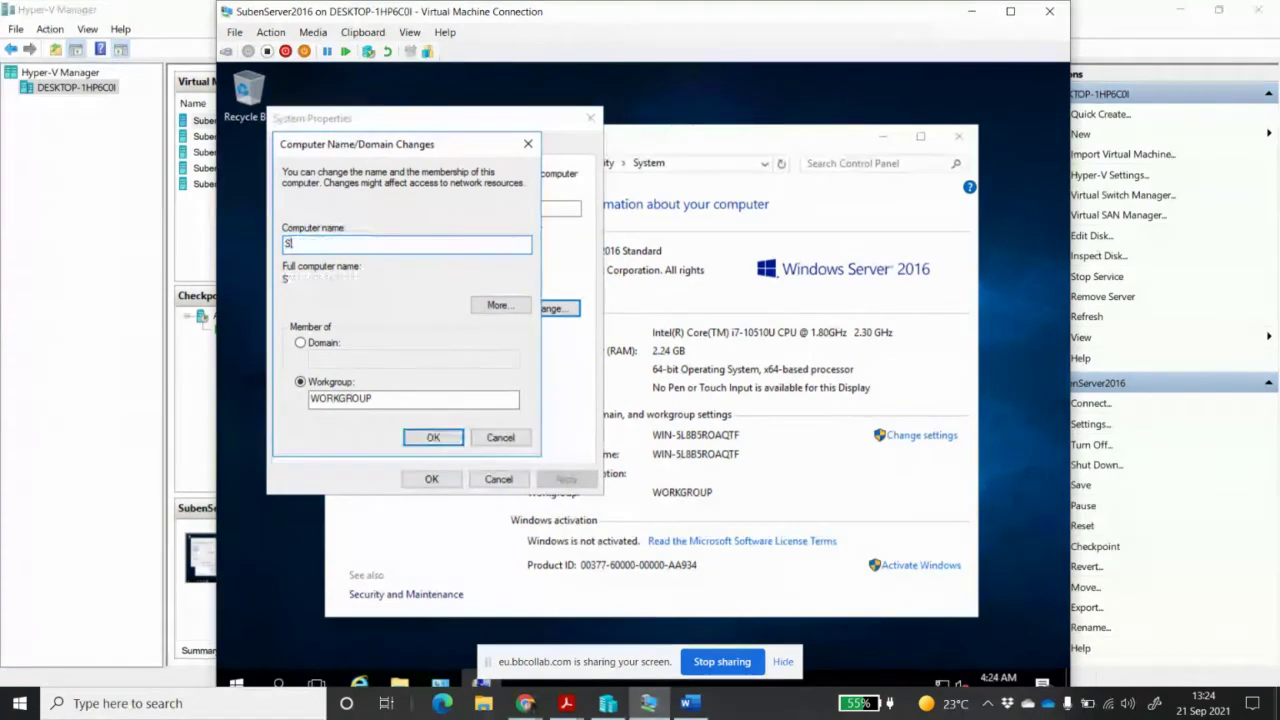
{"action": "type", "text": "ubenS"}
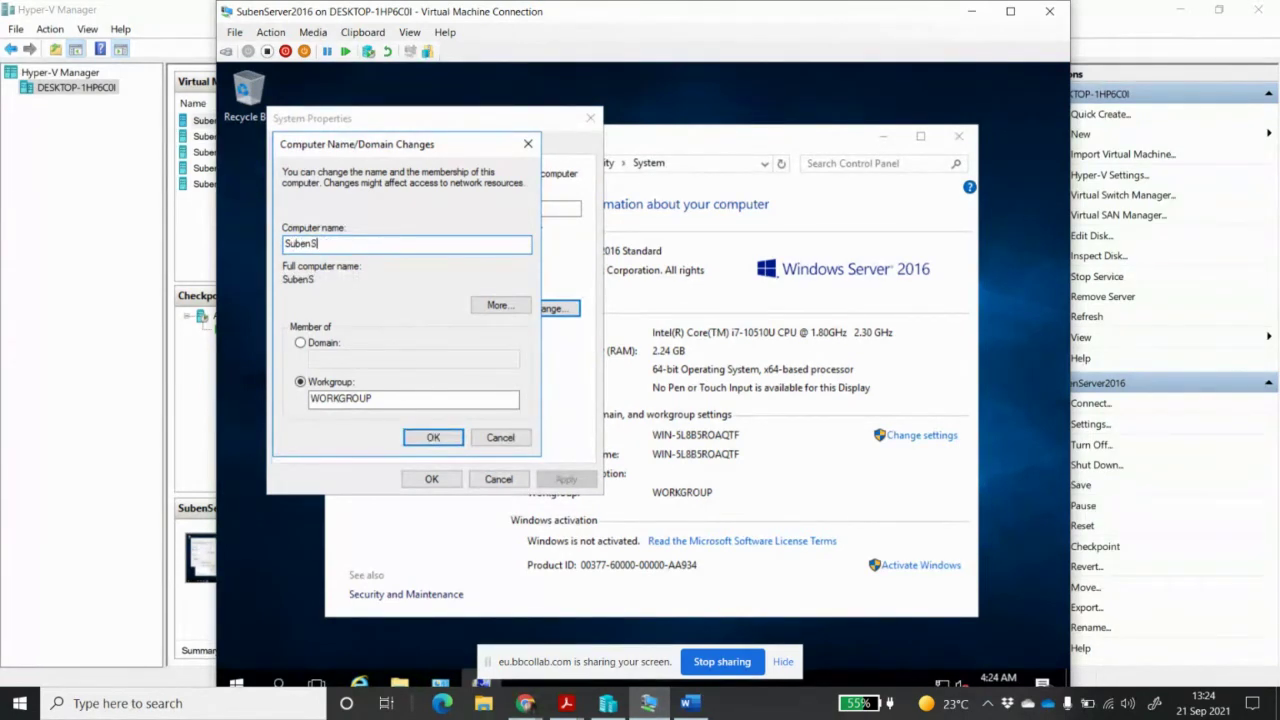
{"action": "type", "text": "erver2016"}
{"action": "left_click", "coordinate": [422, 437]}
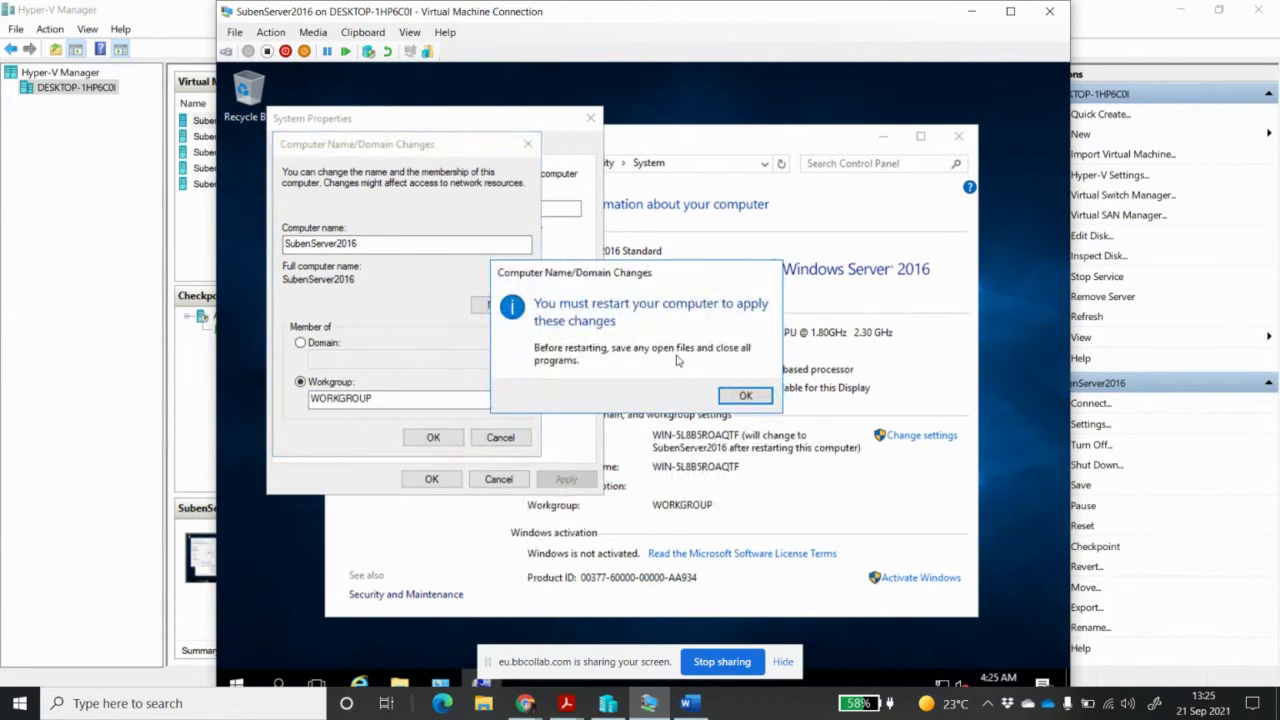
{"action": "left_click", "coordinate": [745, 397]}
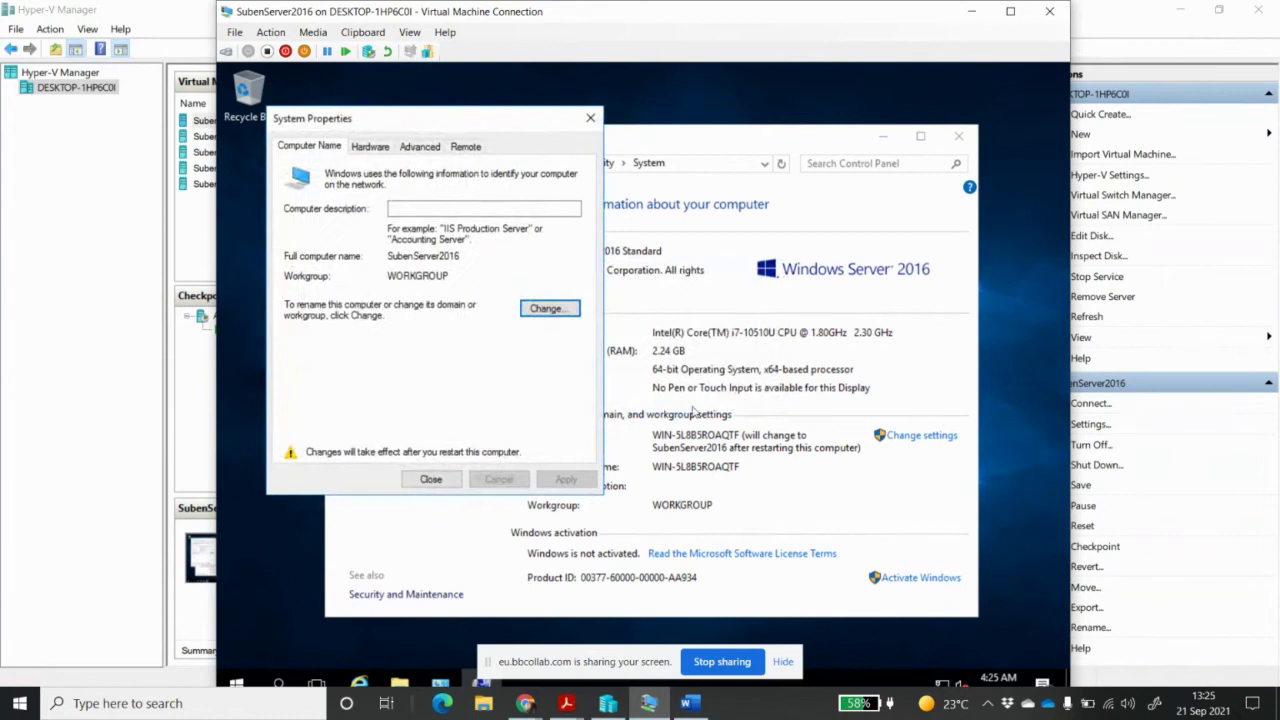
{"action": "left_click", "coordinate": [417, 484]}
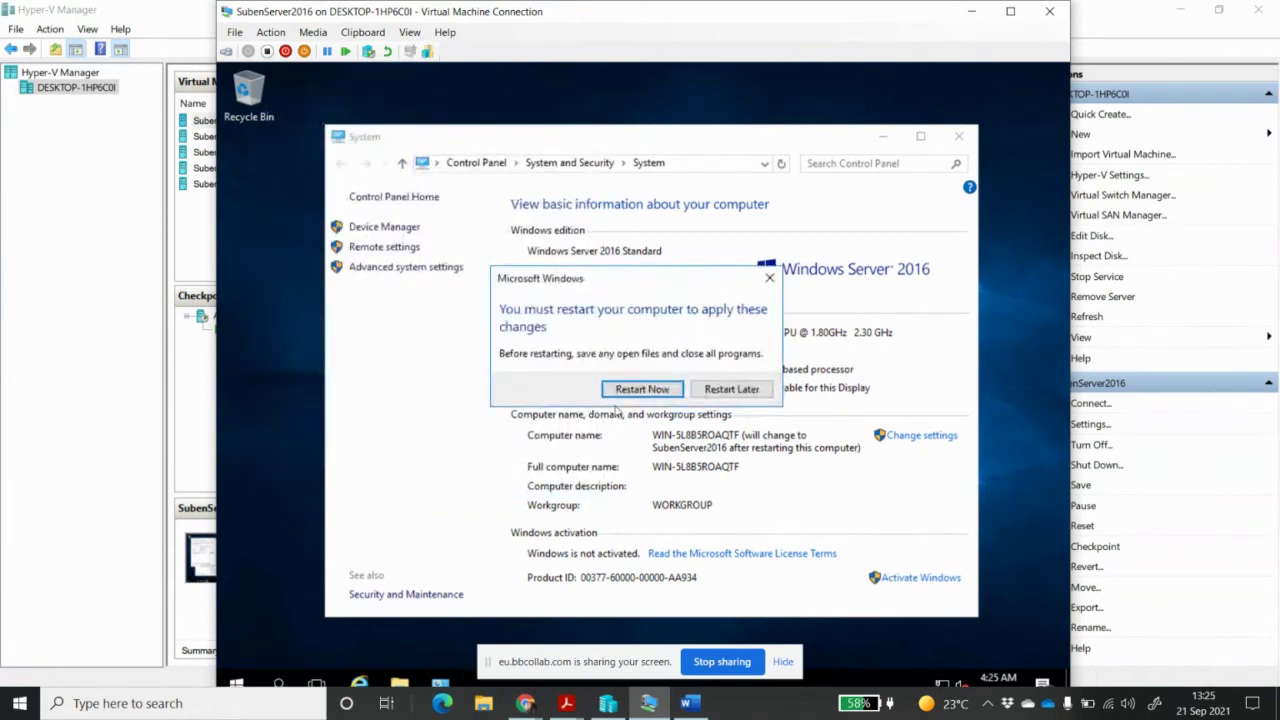
Restart the server now, reconnect, sign in with the Administrator password, and shift the VM window left
{"action": "left_click", "coordinate": [635, 392]}
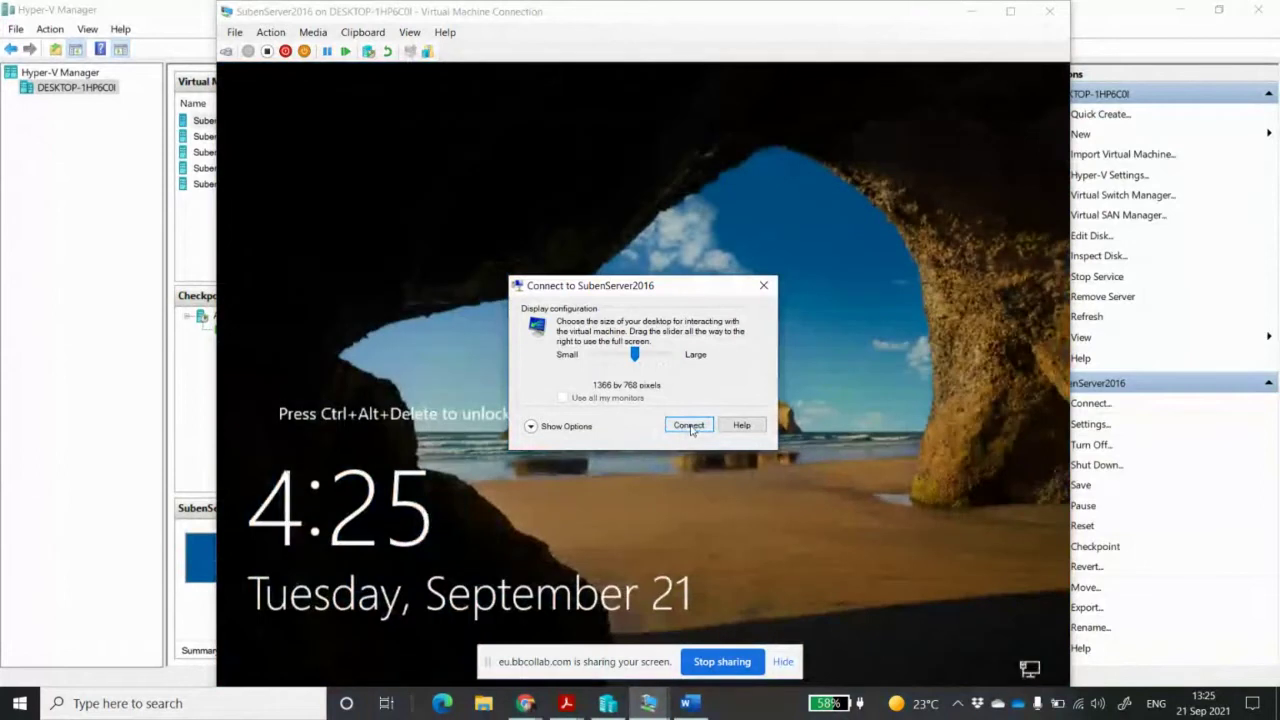
{"action": "left_click", "coordinate": [689, 425]}
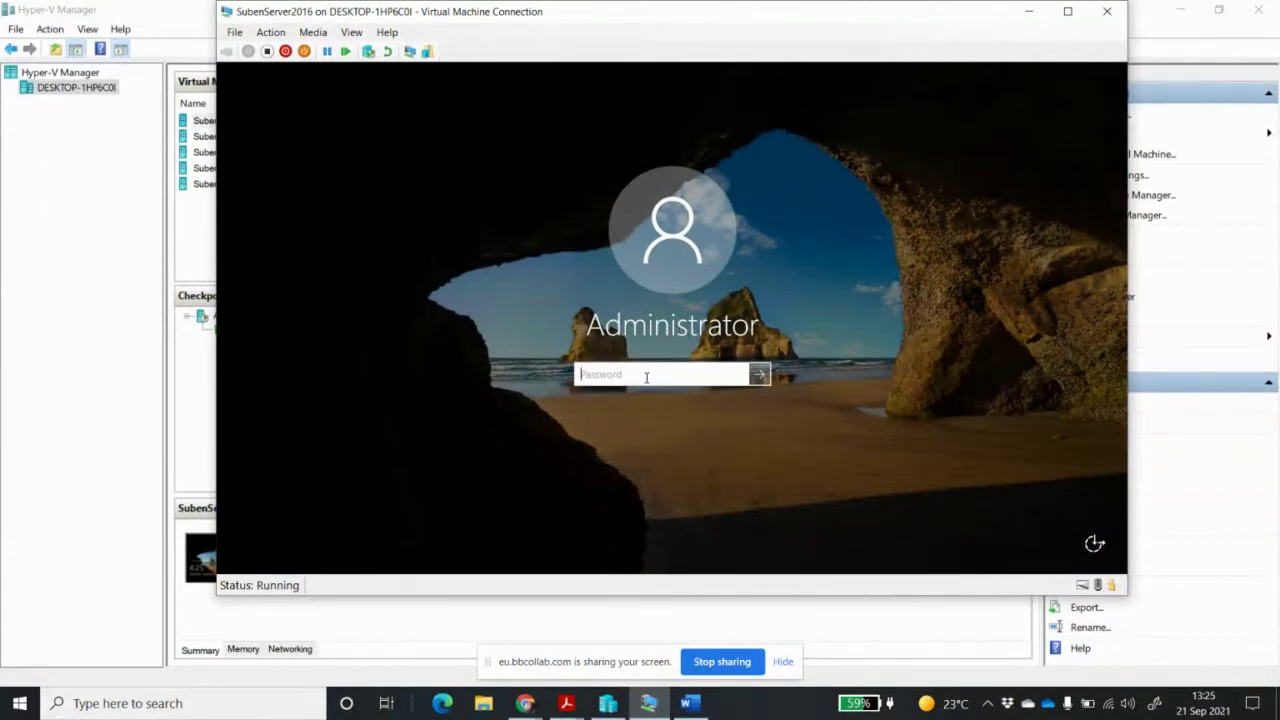
{"action": "type", "text": "•"}
{"action": "key", "text": "Return"}
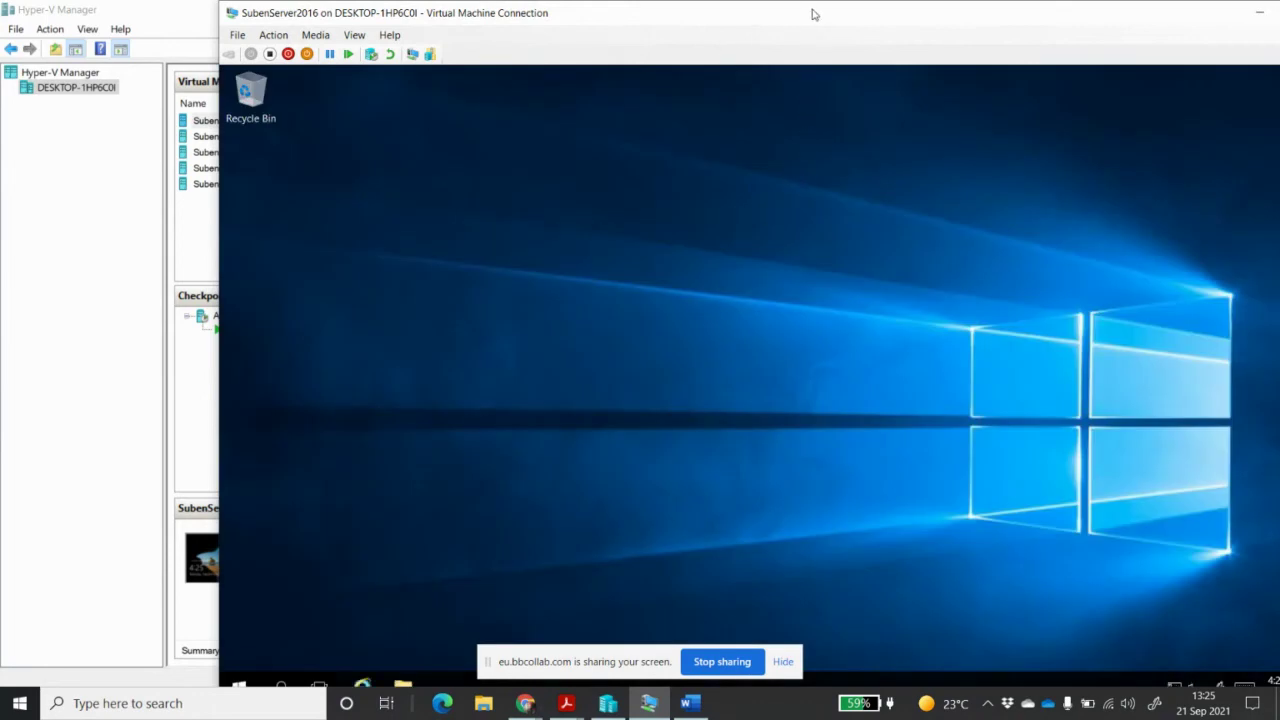
{"action": "left_click_drag", "start_coordinate": [816, 18], "coordinate": [671, 1]}
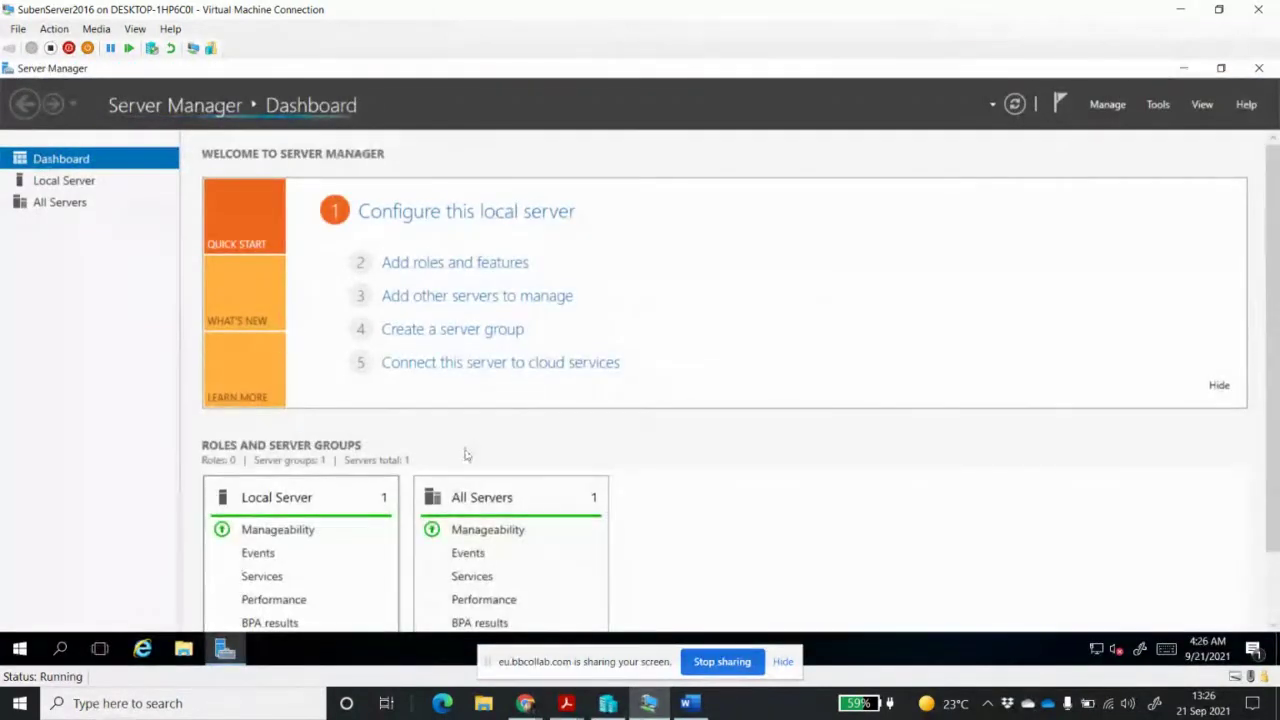
Close Server Manager and open a narrowed System window confirming the name SubenServer2016
{"action": "left_click", "coordinate": [1259, 68]}
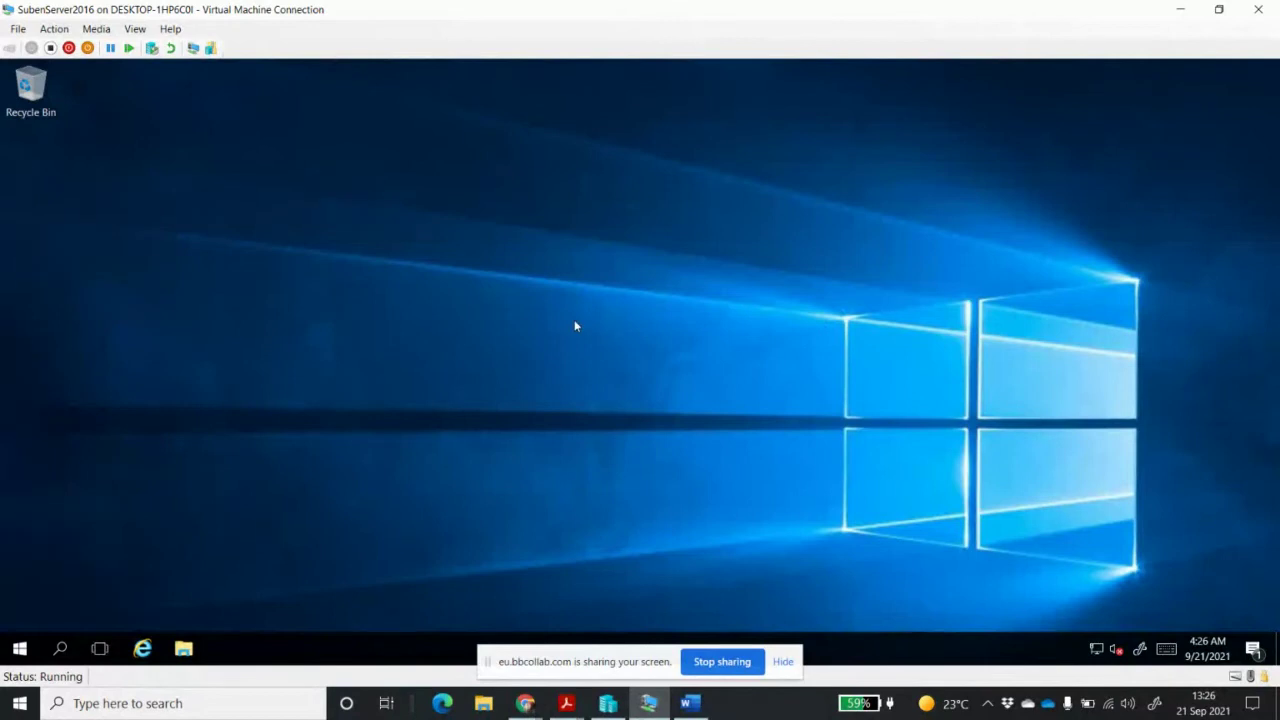
{"action": "right_click", "coordinate": [20, 650]}
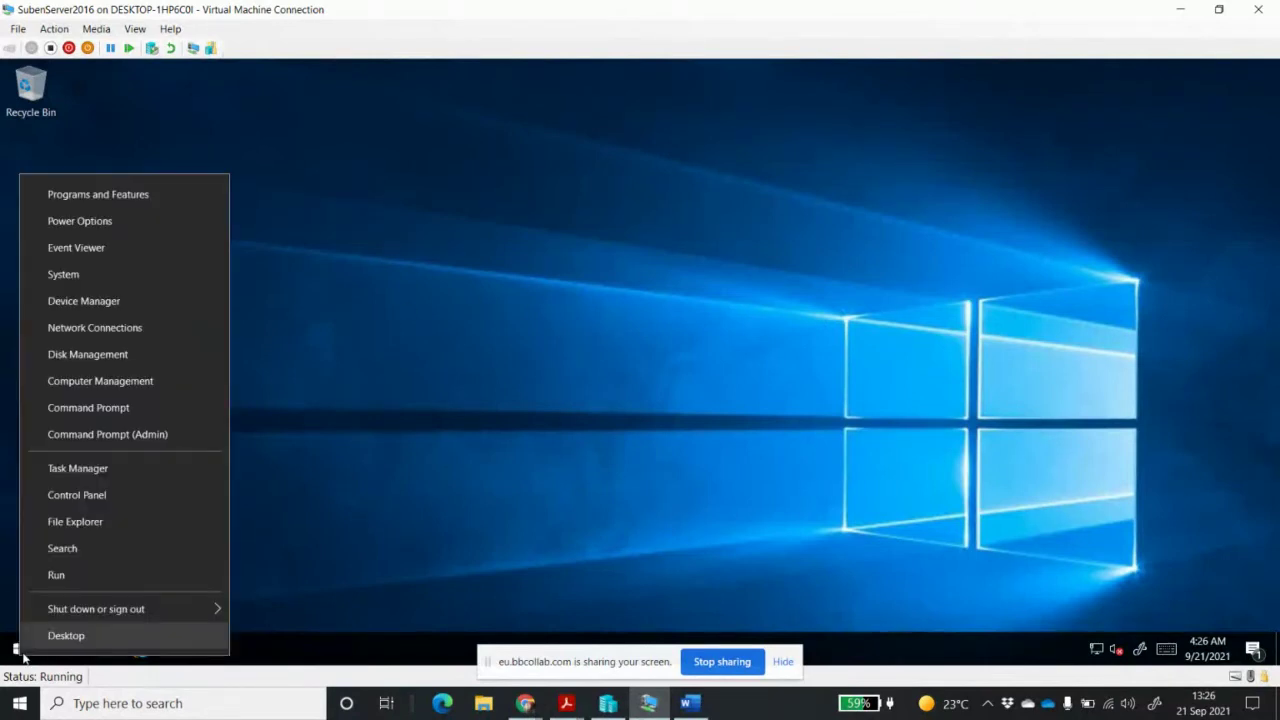
{"action": "left_click", "coordinate": [119, 276]}
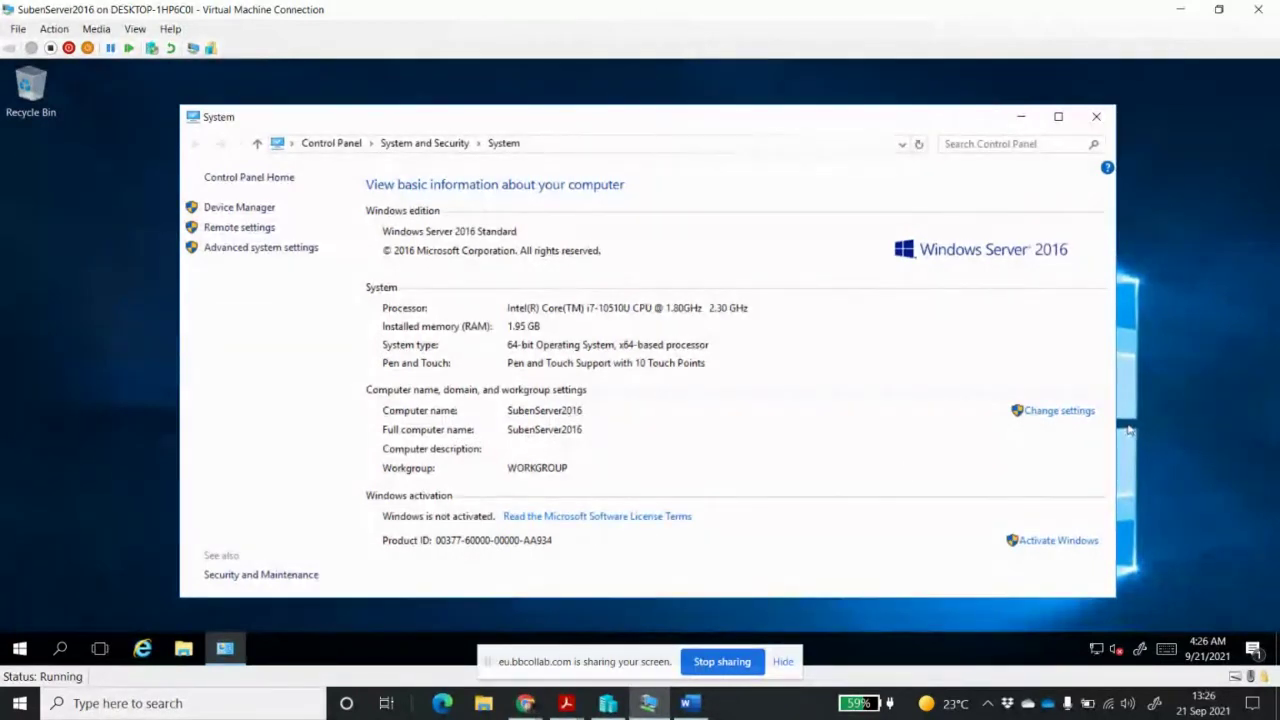
{"action": "left_click_drag", "start_coordinate": [1115, 428], "coordinate": [799, 437]}
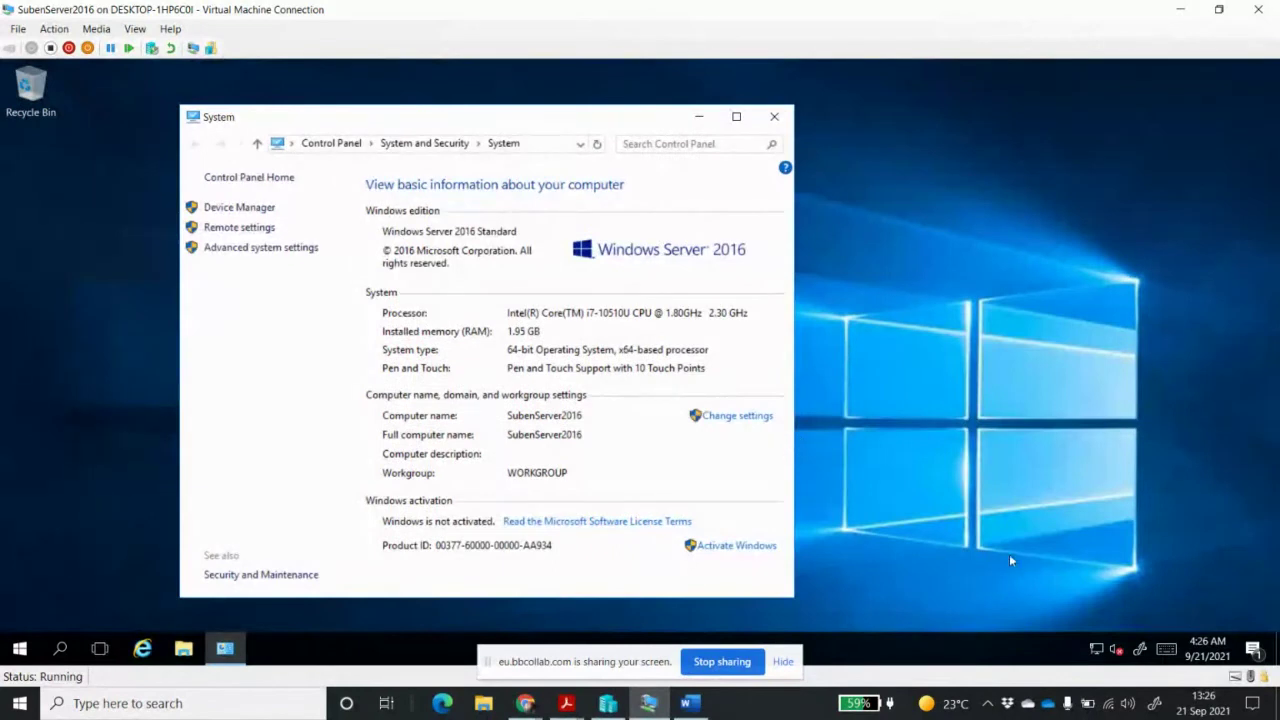
{"action": "key", "text": "super"}
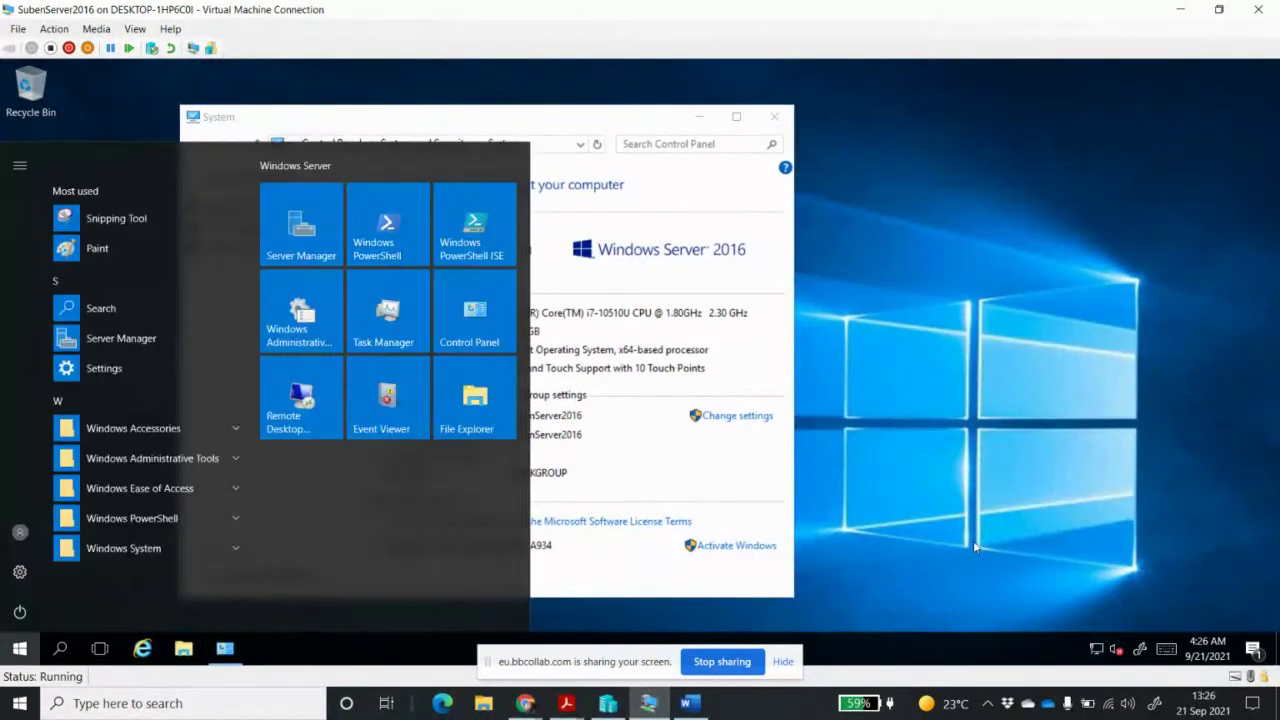
Snip the server's System information area with Snipping Tool, then switch to the Word document
{"action": "type", "text": "sni"}
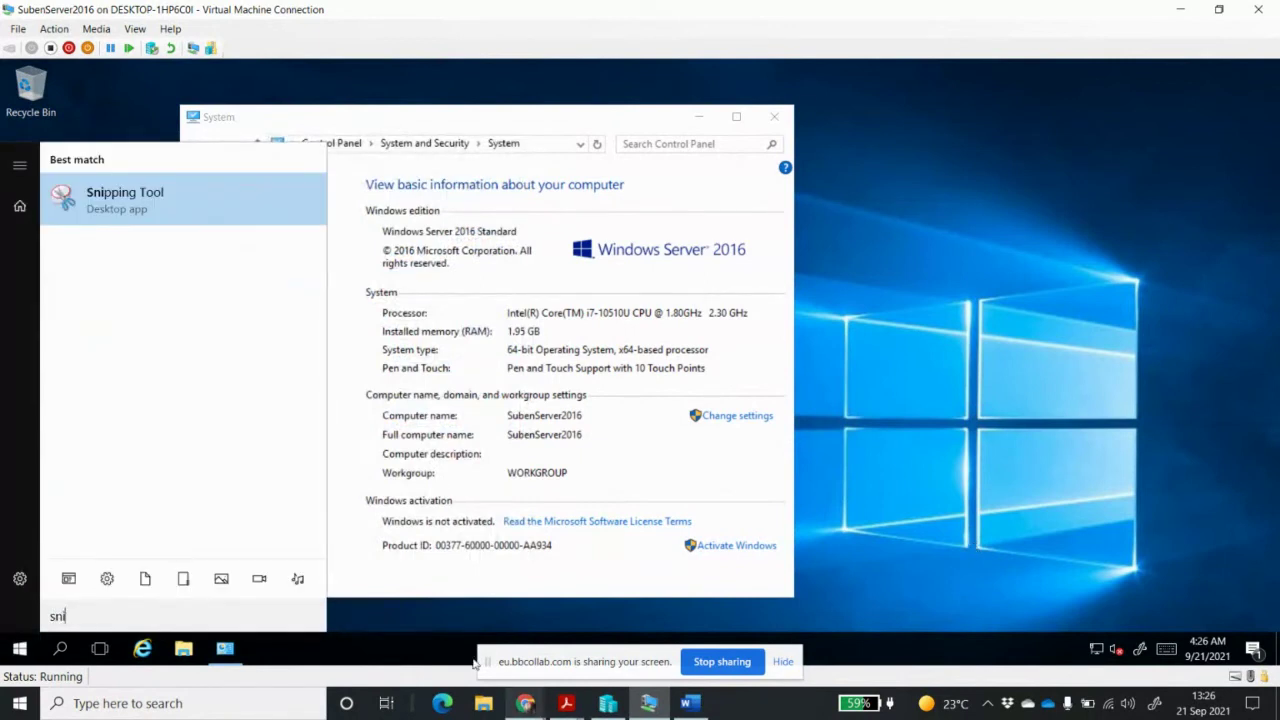
{"action": "left_click", "coordinate": [288, 703]}
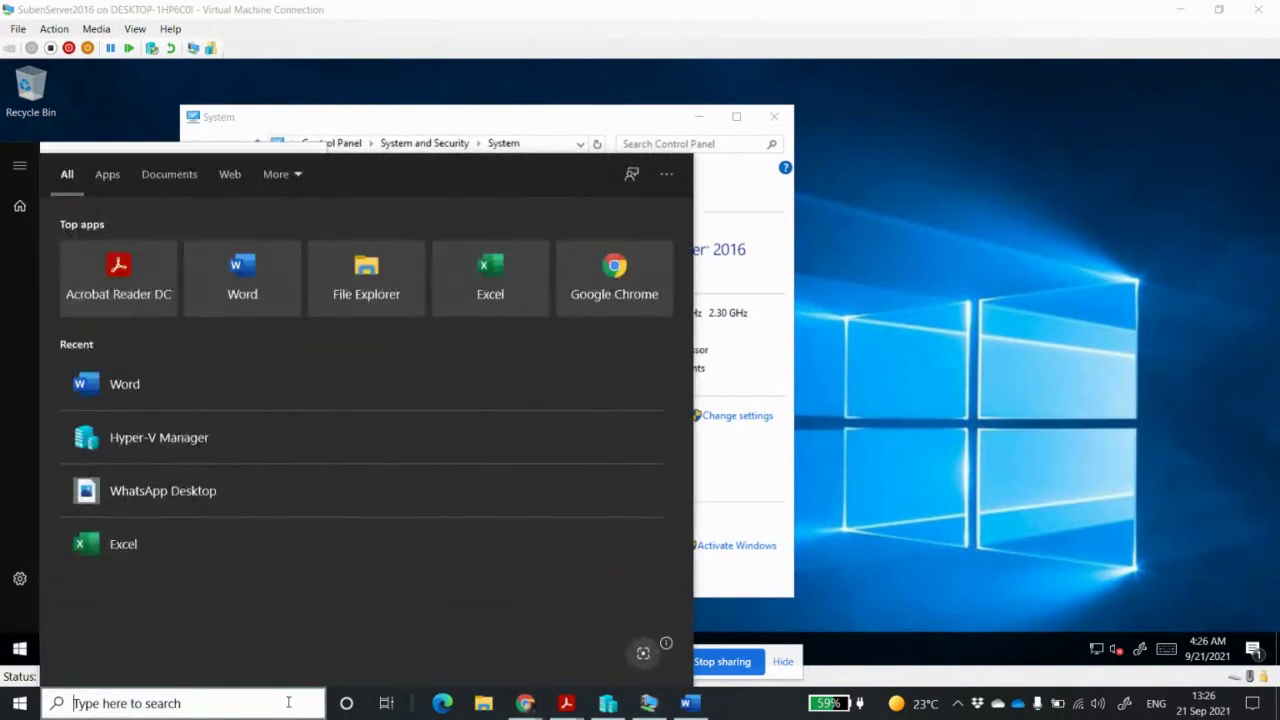
{"action": "type", "text": "snip"}
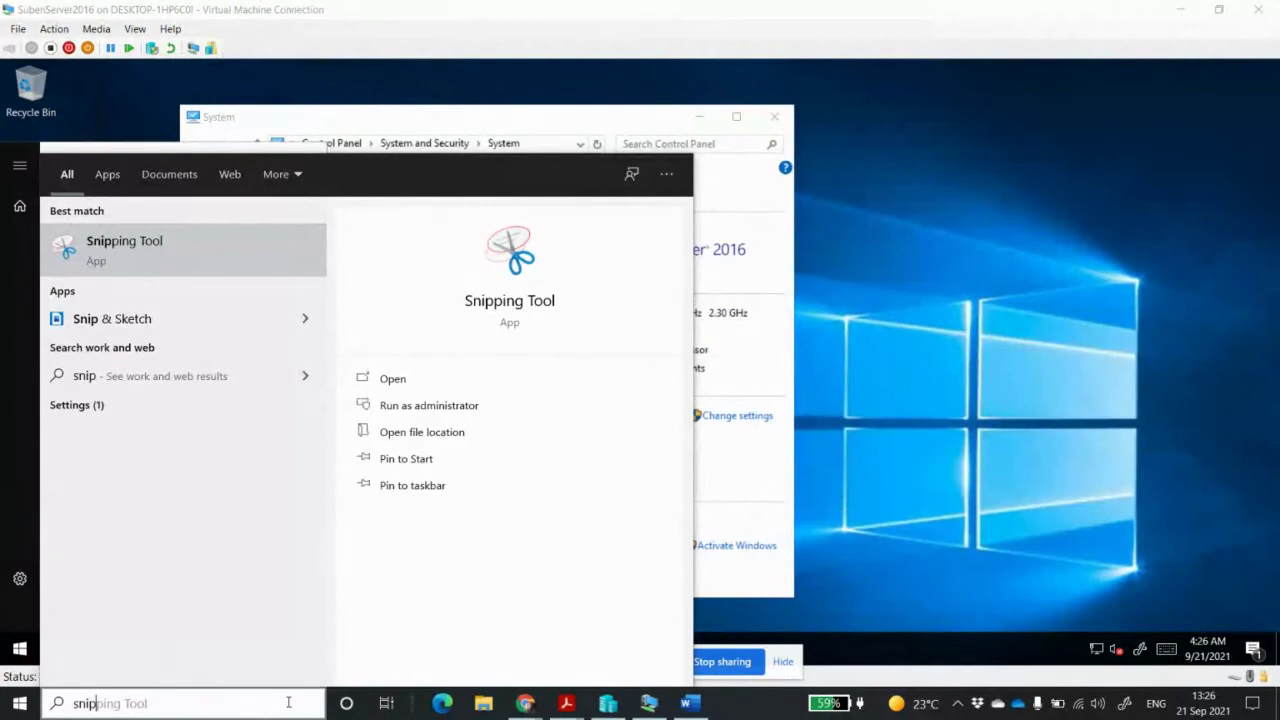
{"action": "key", "text": "Return"}
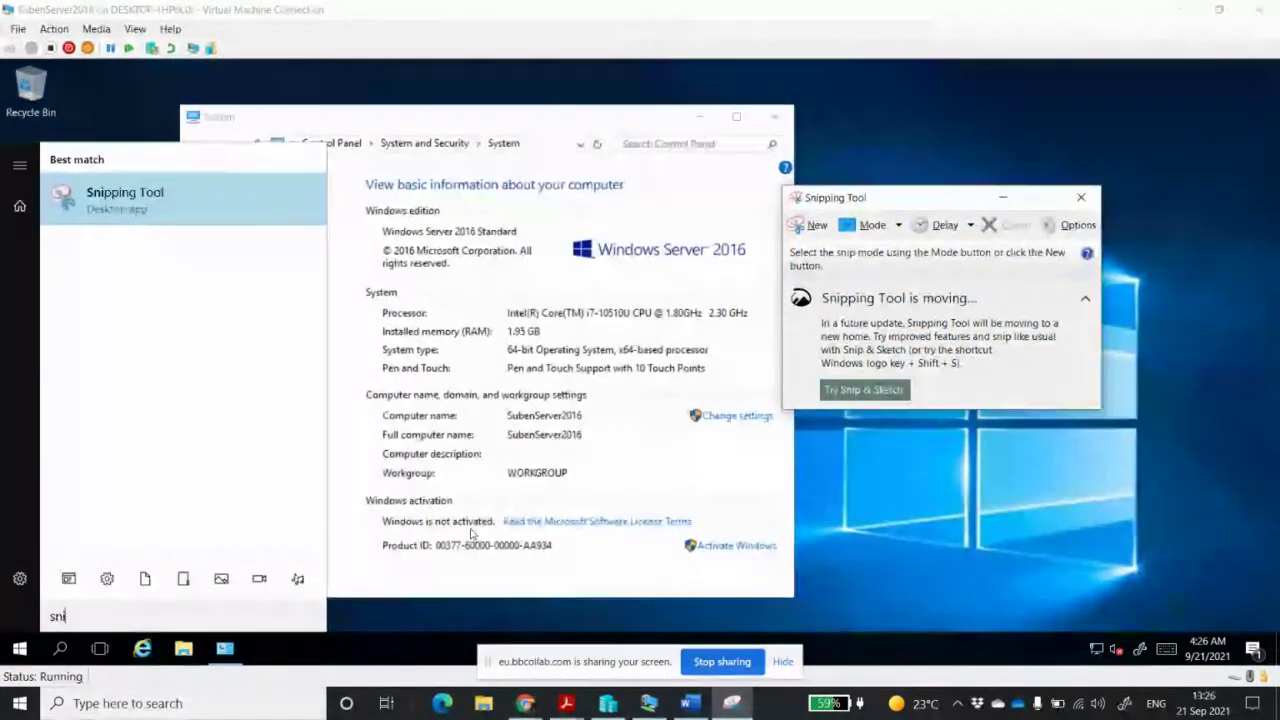
{"action": "left_click", "coordinate": [834, 570]}
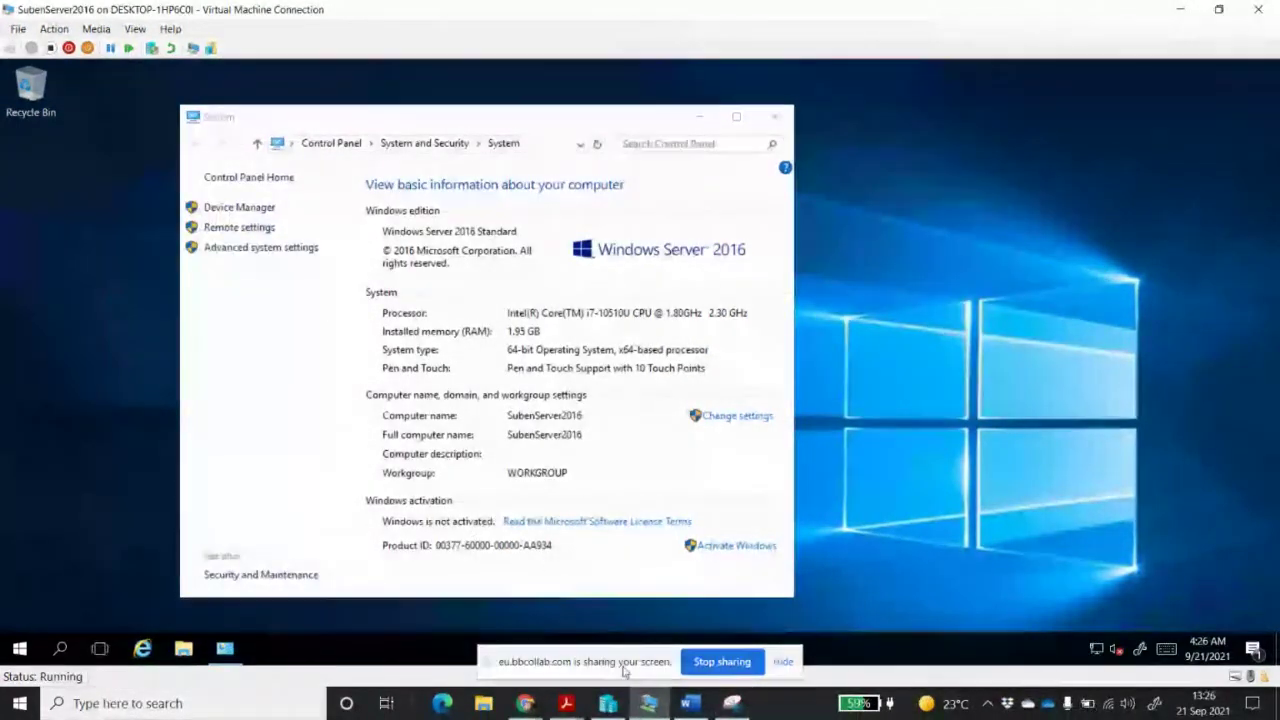
{"action": "left_click", "coordinate": [735, 705]}
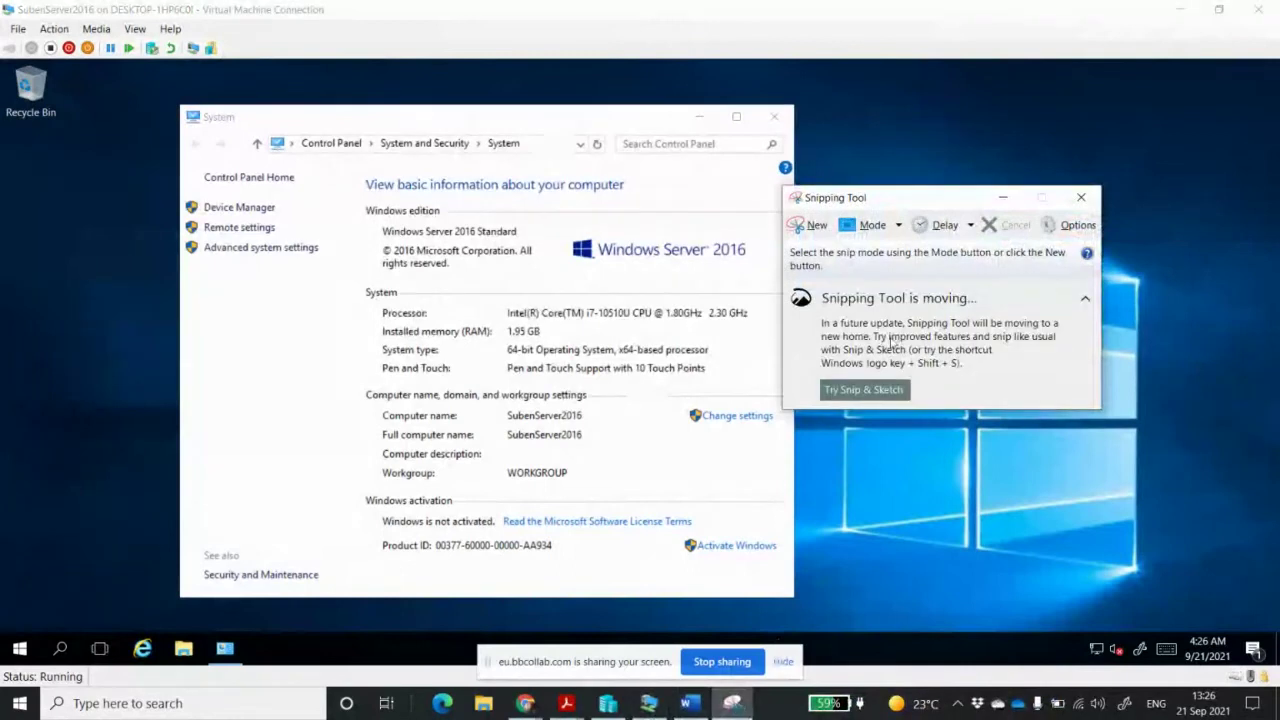
{"action": "left_click", "coordinate": [814, 226]}
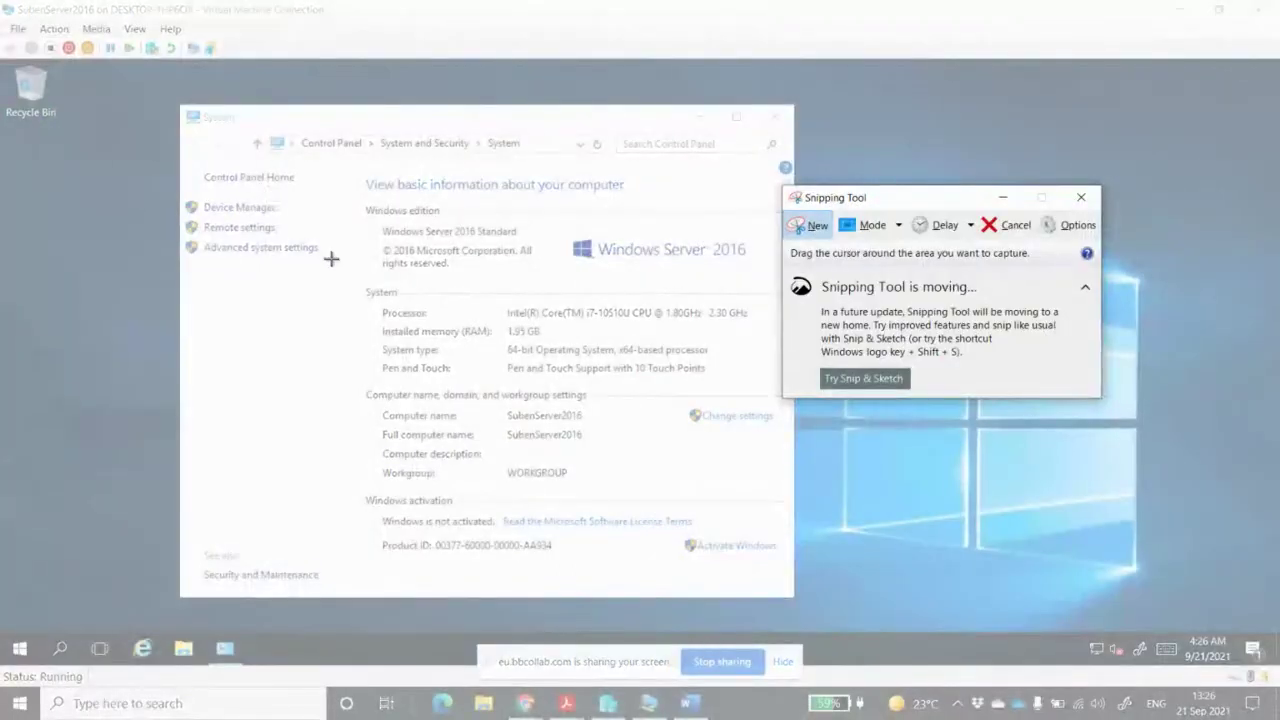
{"action": "left_click_drag", "start_coordinate": [361, 204], "coordinate": [786, 571]}
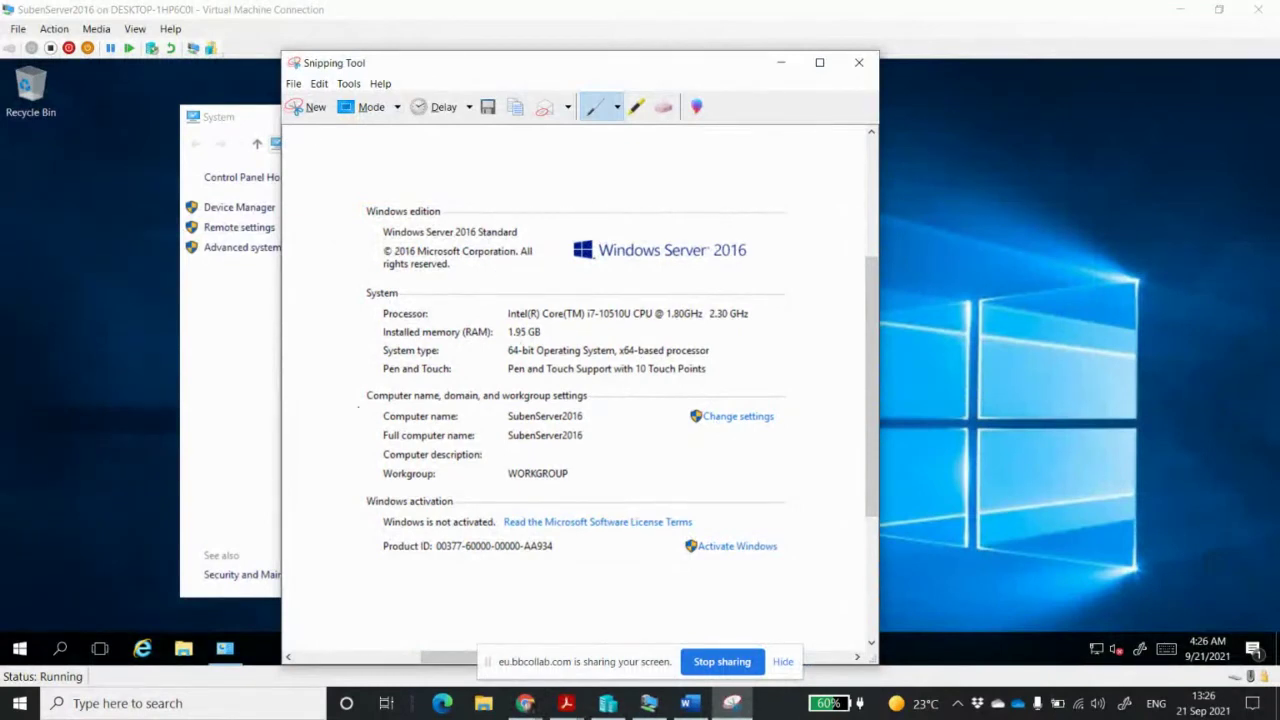
{"action": "left_click", "coordinate": [690, 704]}
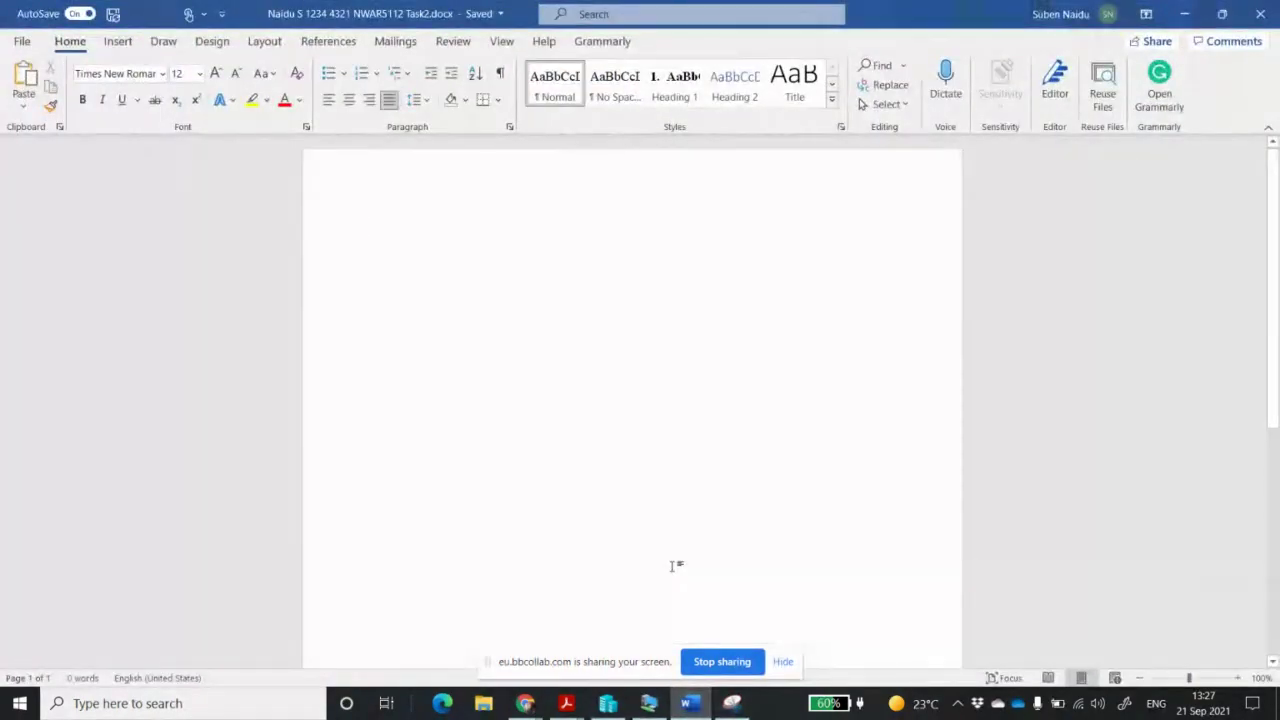
Paste the System snip into Word, caption it 'Computer name changed to SubenServer 2016', and minimize Word
{"action": "key", "text": "ctrl+v"}
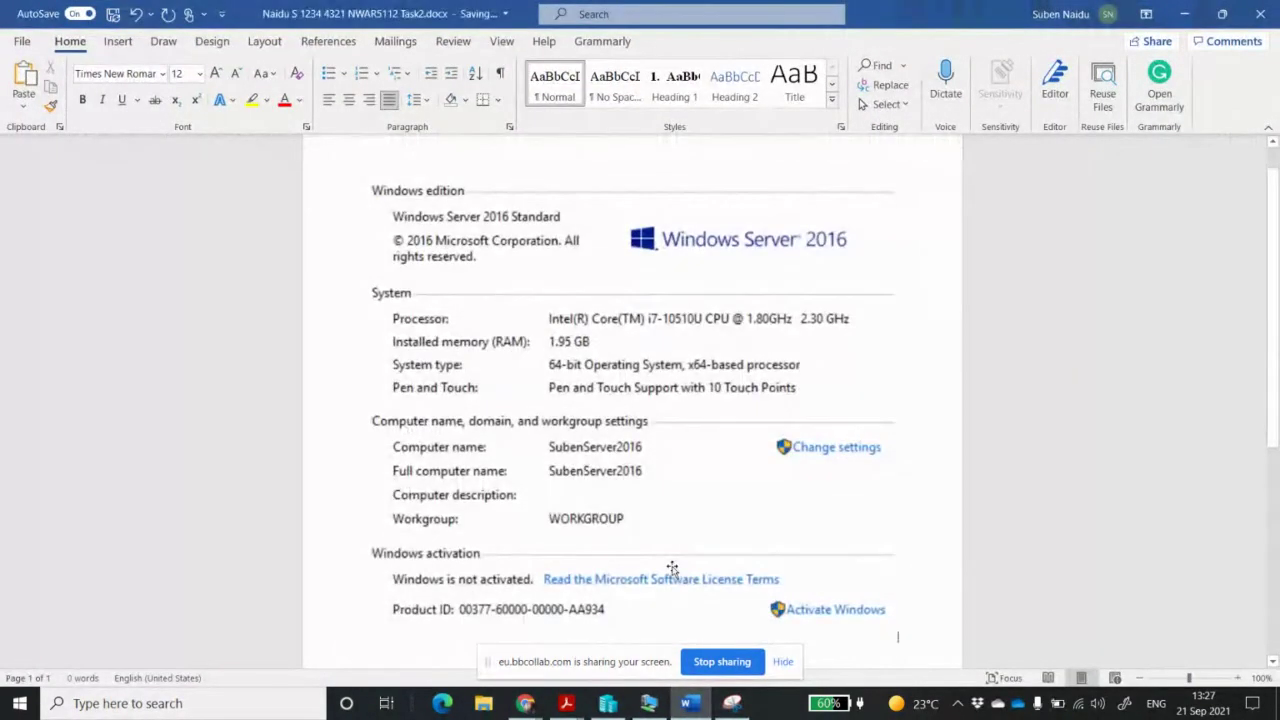
{"action": "scroll", "coordinate": [672, 568], "scroll_direction": "down", "scroll_amount": 1}
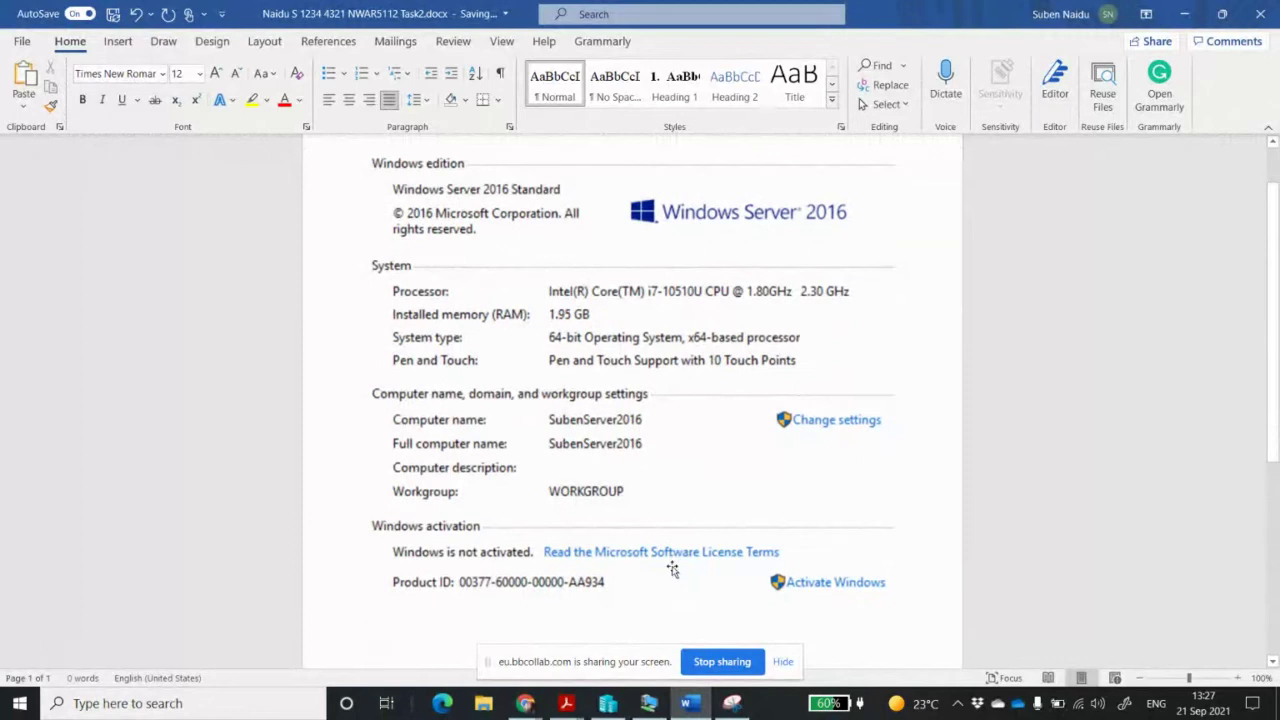
{"action": "type", "text": "Computer"}
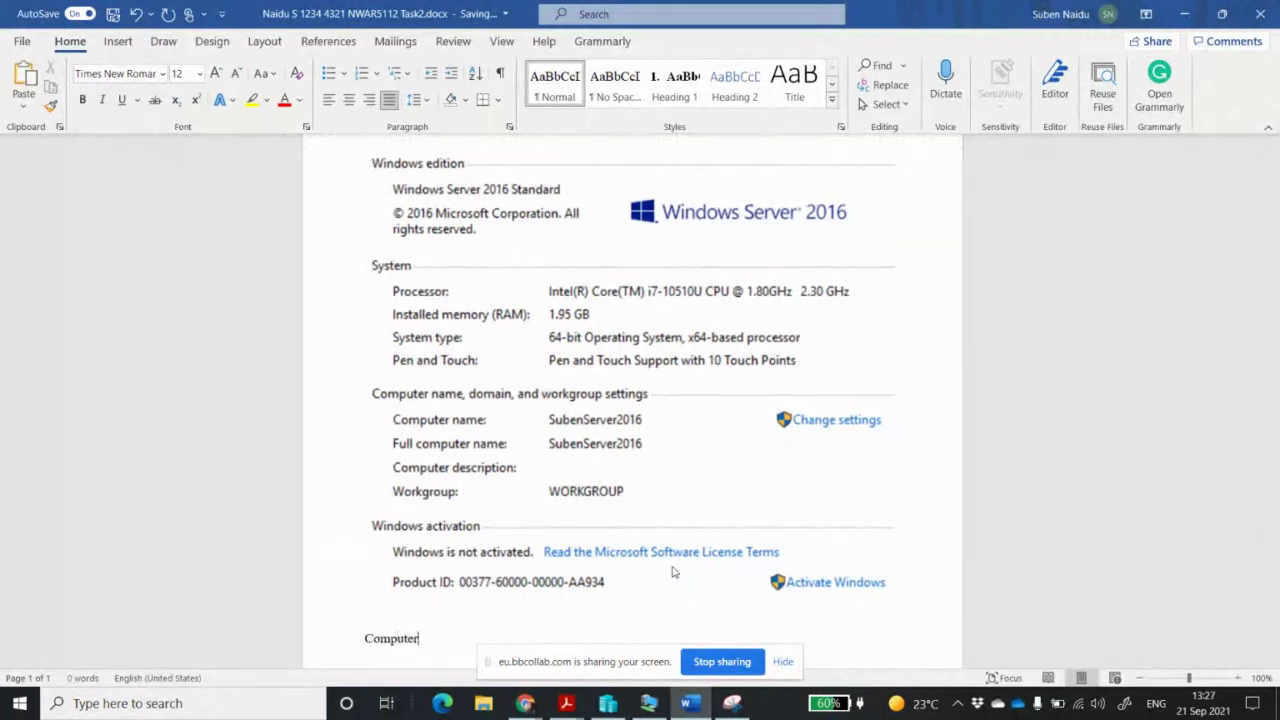
{"action": "type", "text": " name  changed to SubenSer"}
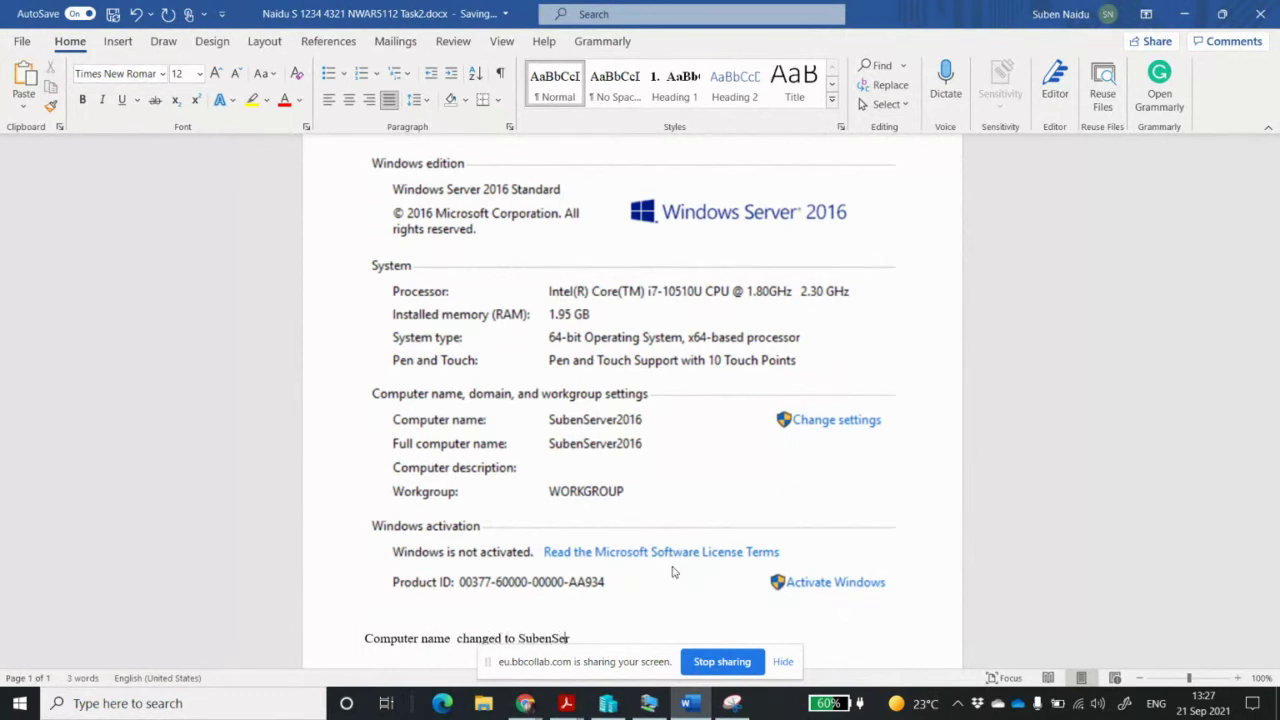
{"action": "type", "text": "ver 2016"}
{"action": "key", "text": "Return"}
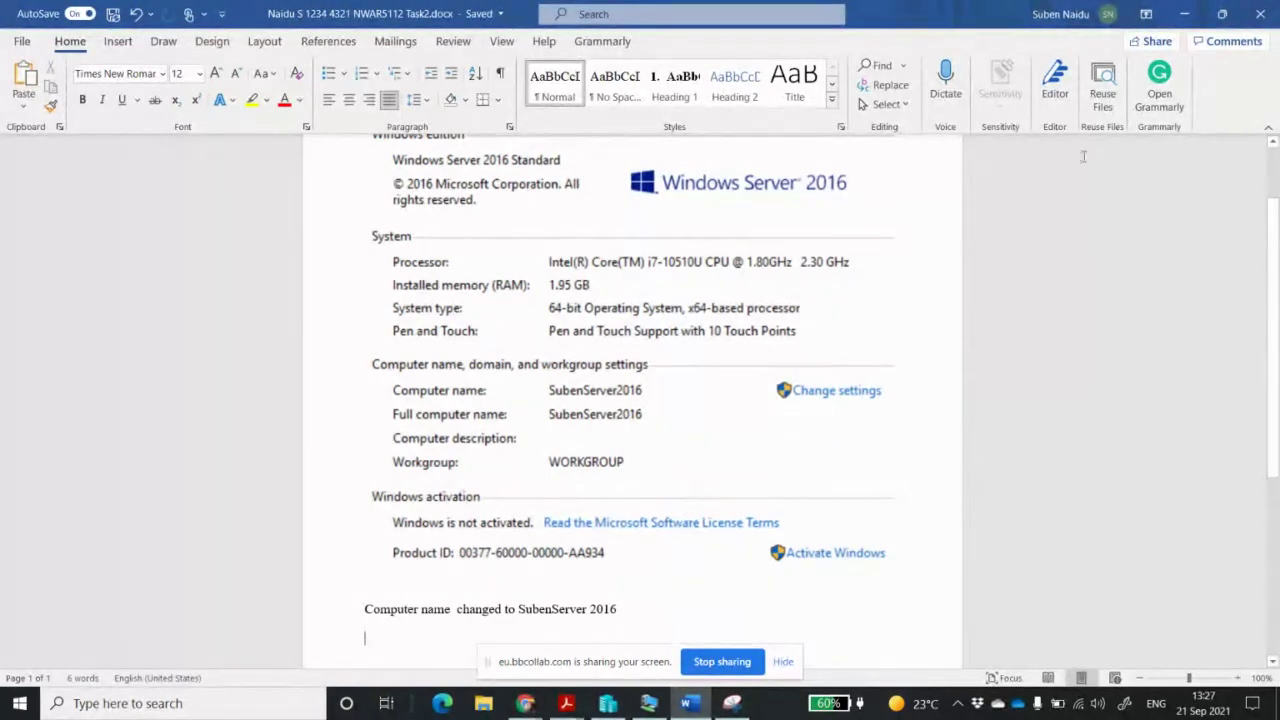
{"action": "left_click", "coordinate": [1187, 20]}
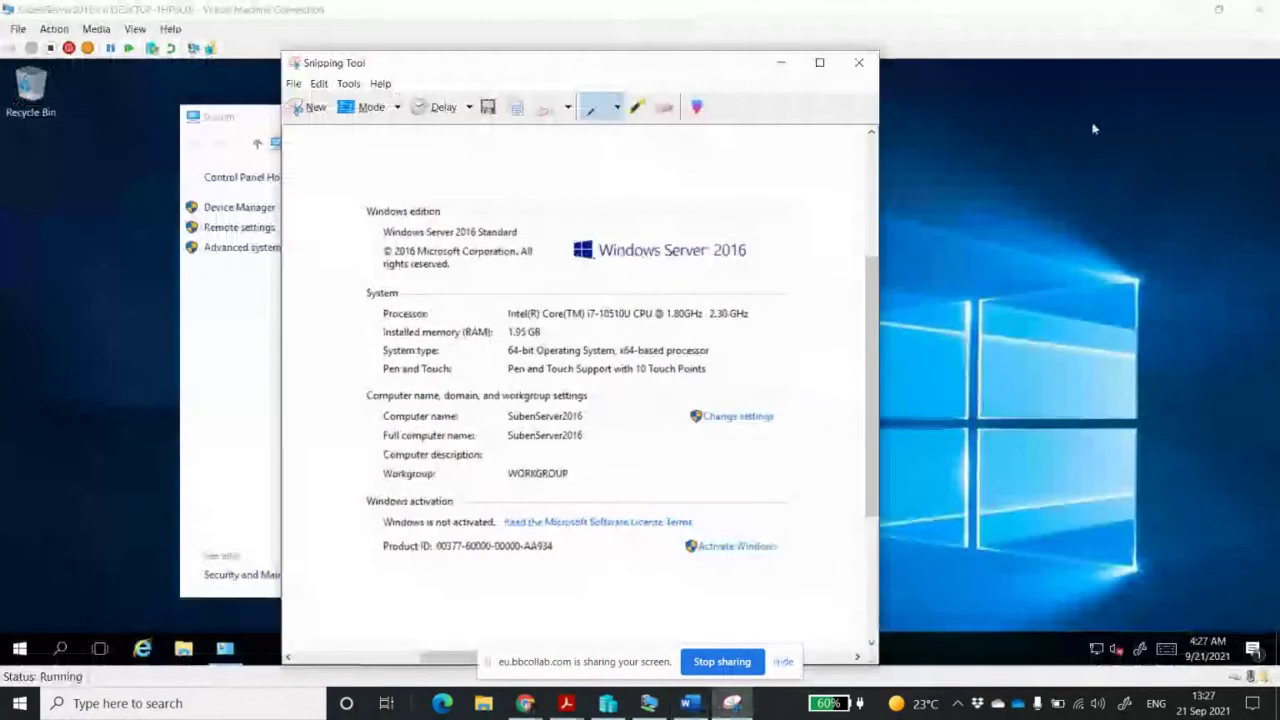
Check the Ethernet connection's current automatic network details via Network and Sharing Center
{"action": "left_click", "coordinate": [781, 62]}
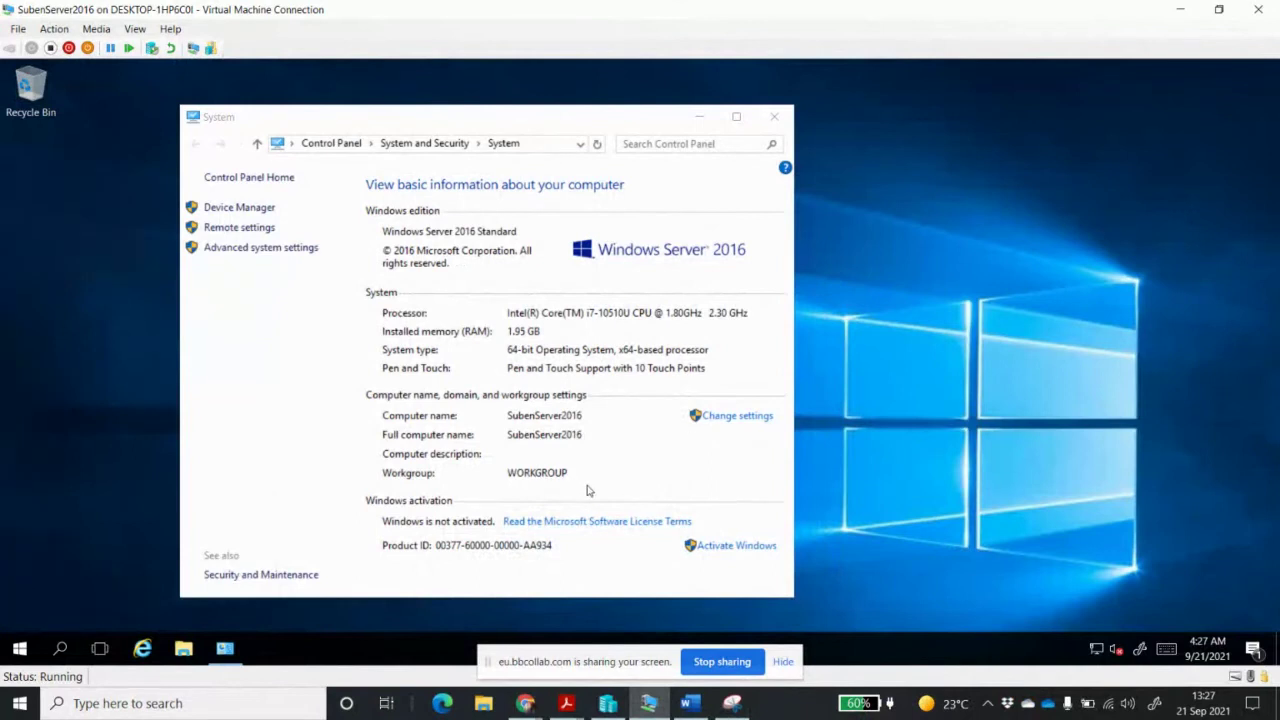
{"action": "left_click", "coordinate": [774, 116]}
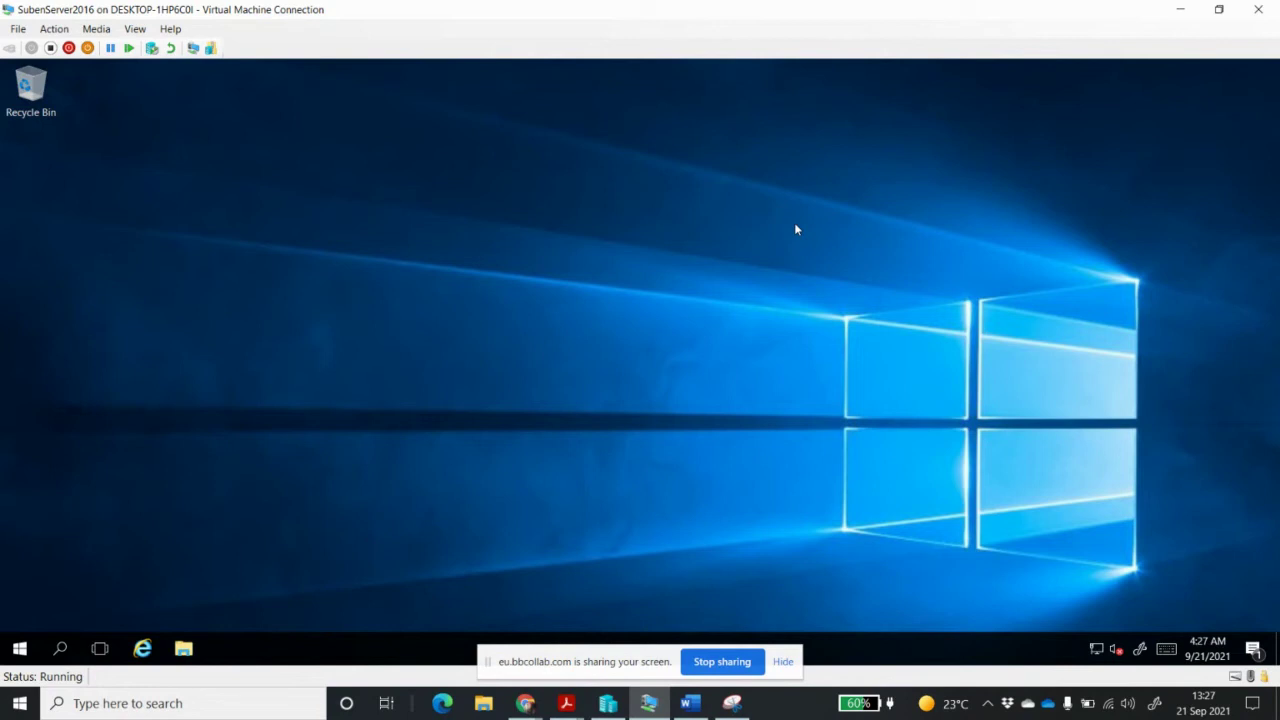
{"action": "right_click", "coordinate": [1099, 651]}
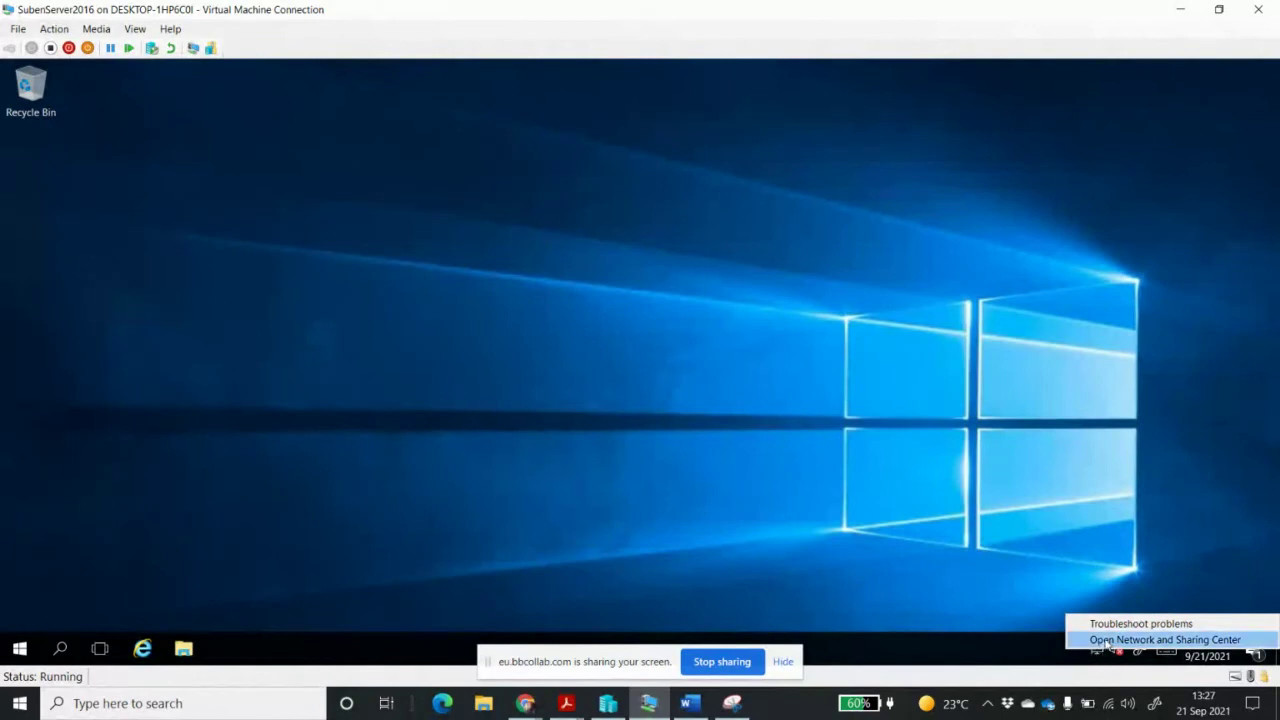
{"action": "left_click", "coordinate": [1108, 640]}
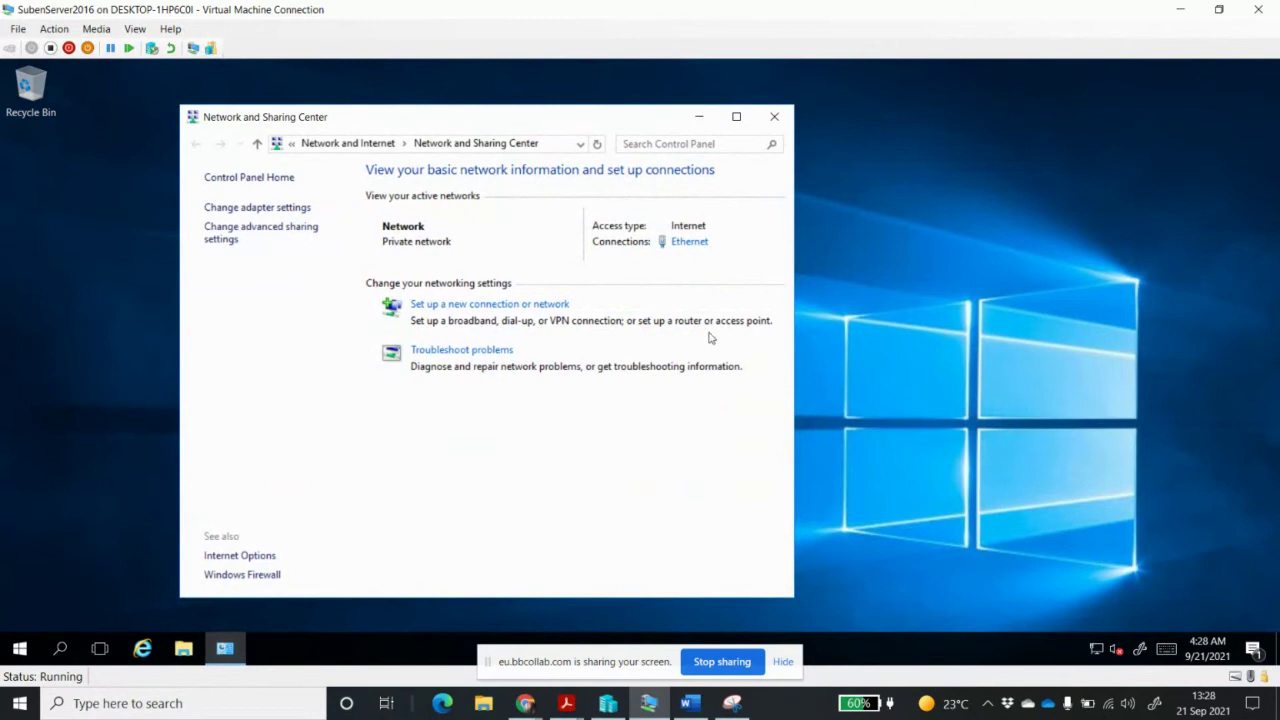
{"action": "left_click", "coordinate": [688, 241]}
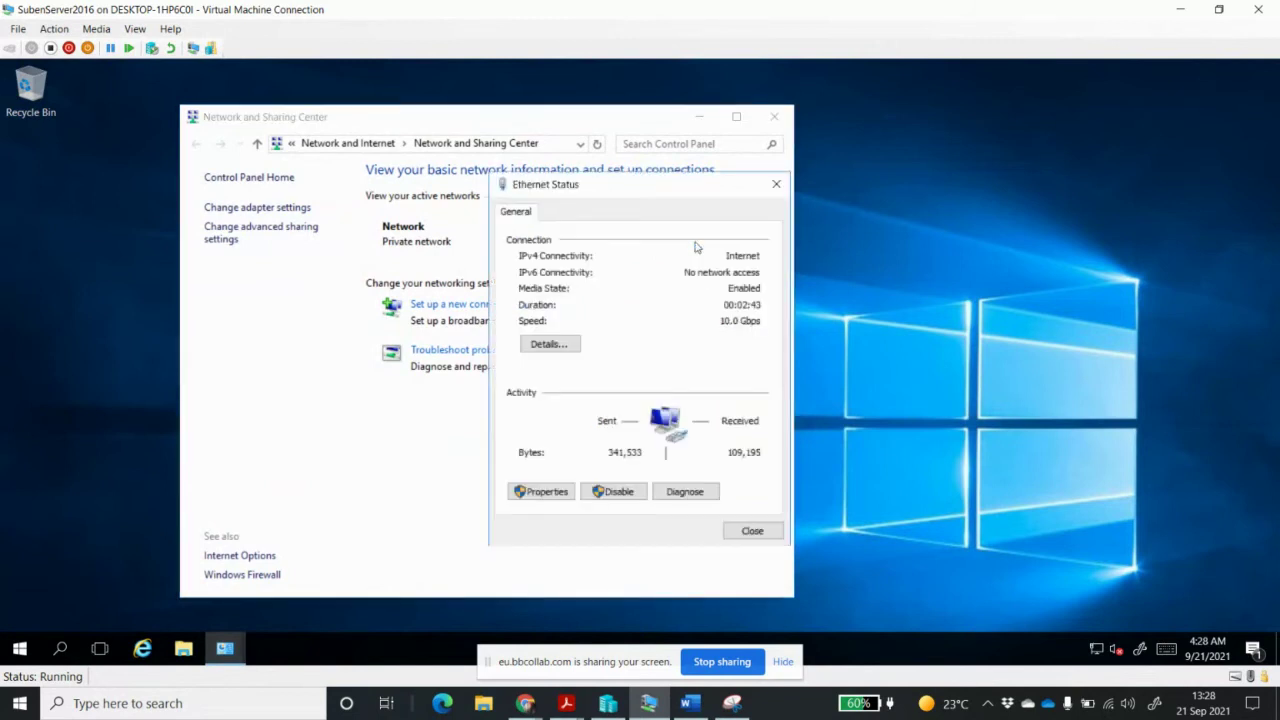
{"action": "left_click", "coordinate": [558, 345]}
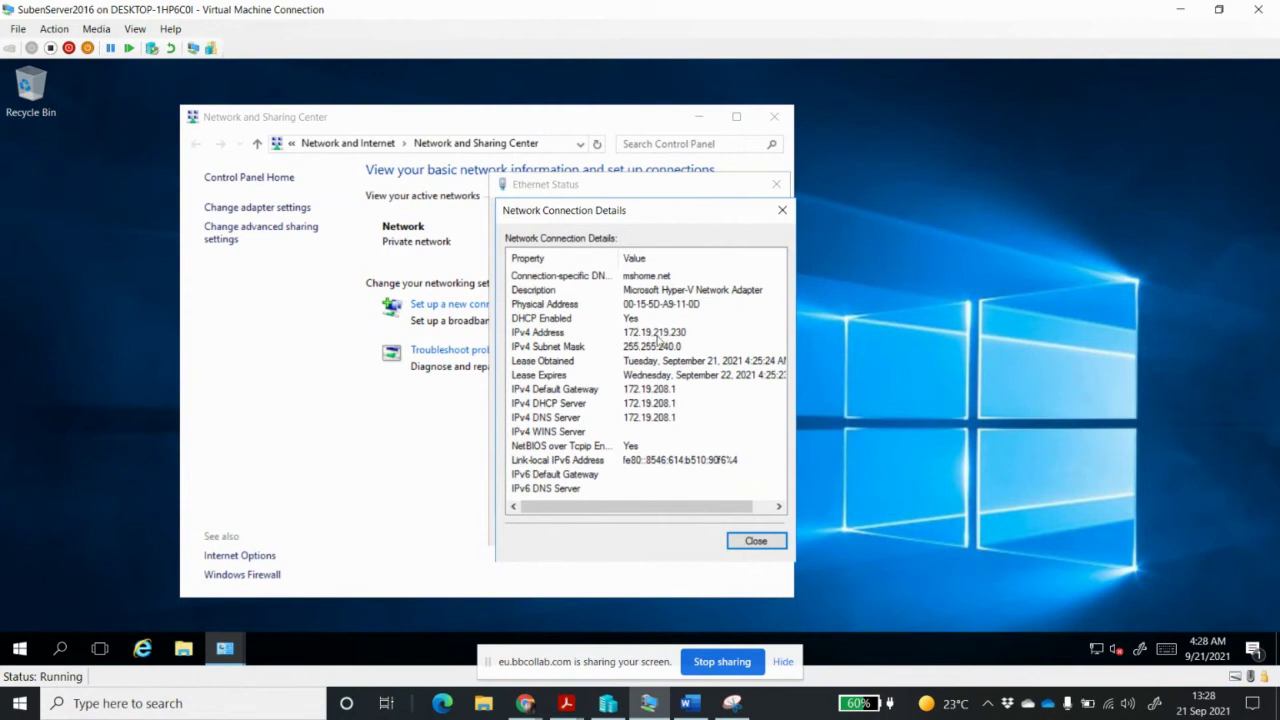
{"action": "left_click", "coordinate": [758, 541]}
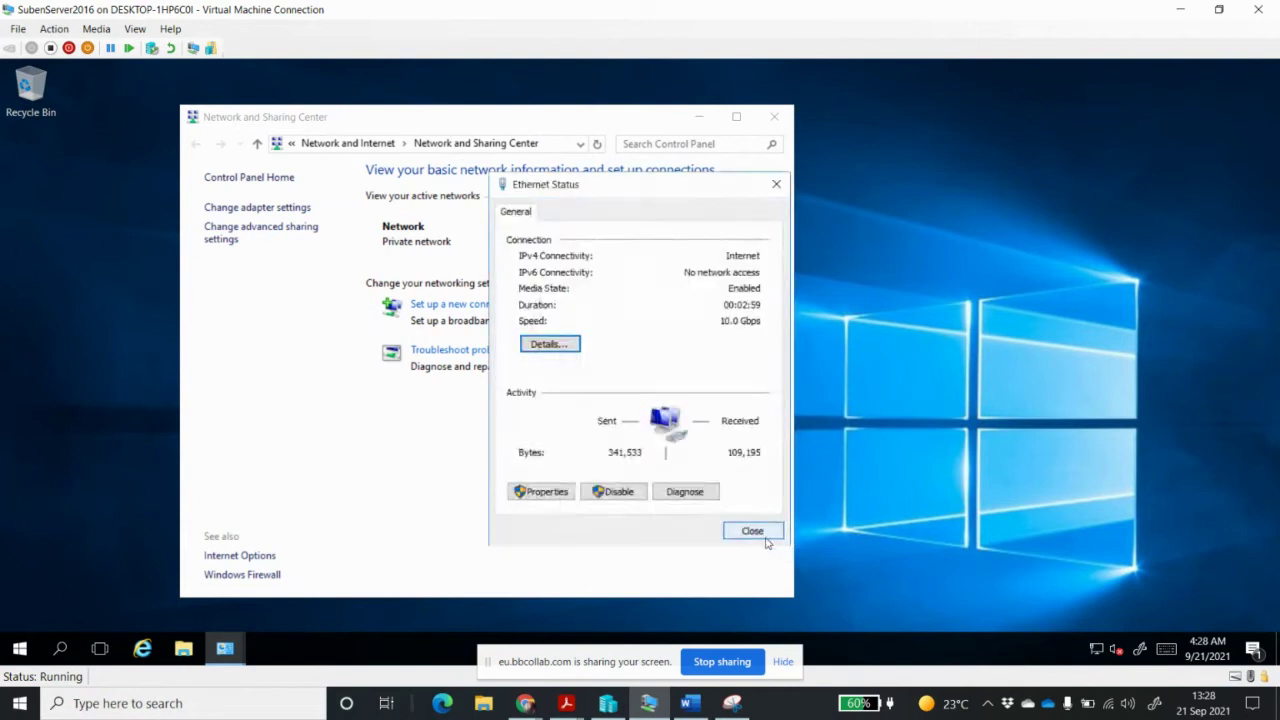
Switch the Ethernet adapter's IPv4 properties to using a manually specified IP address
{"action": "left_click", "coordinate": [533, 492]}
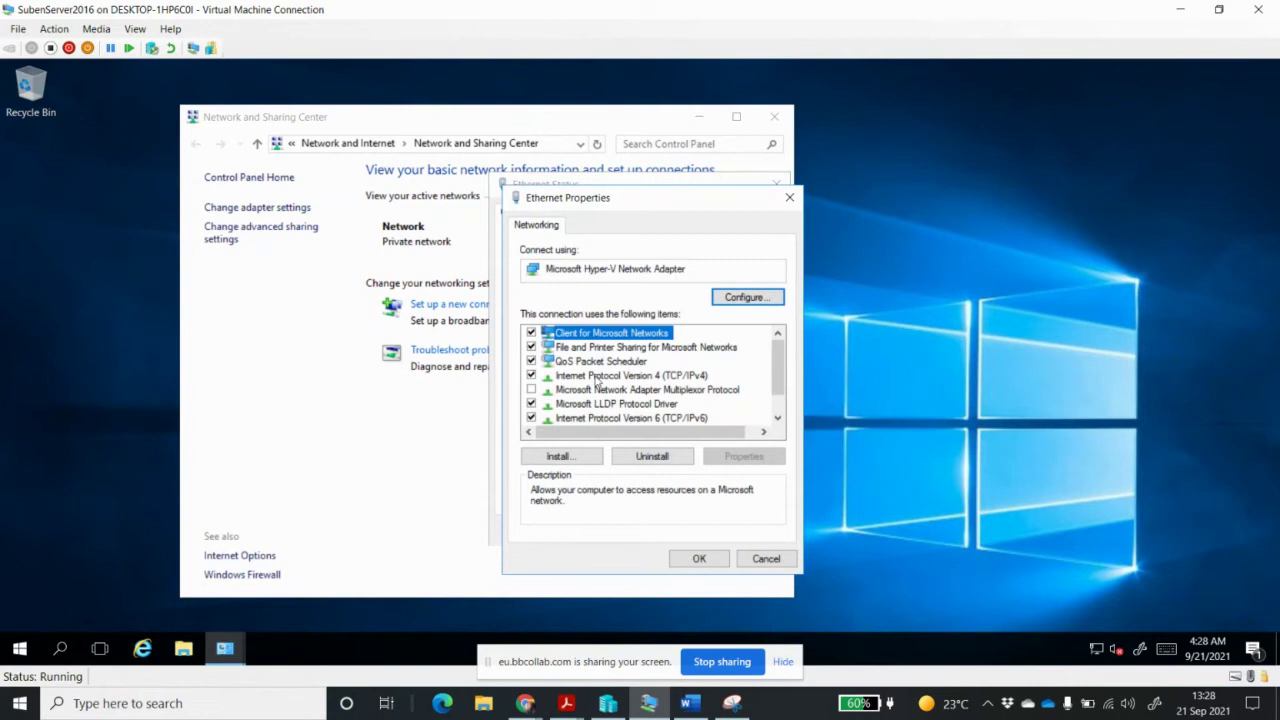
{"action": "left_click", "coordinate": [601, 377]}
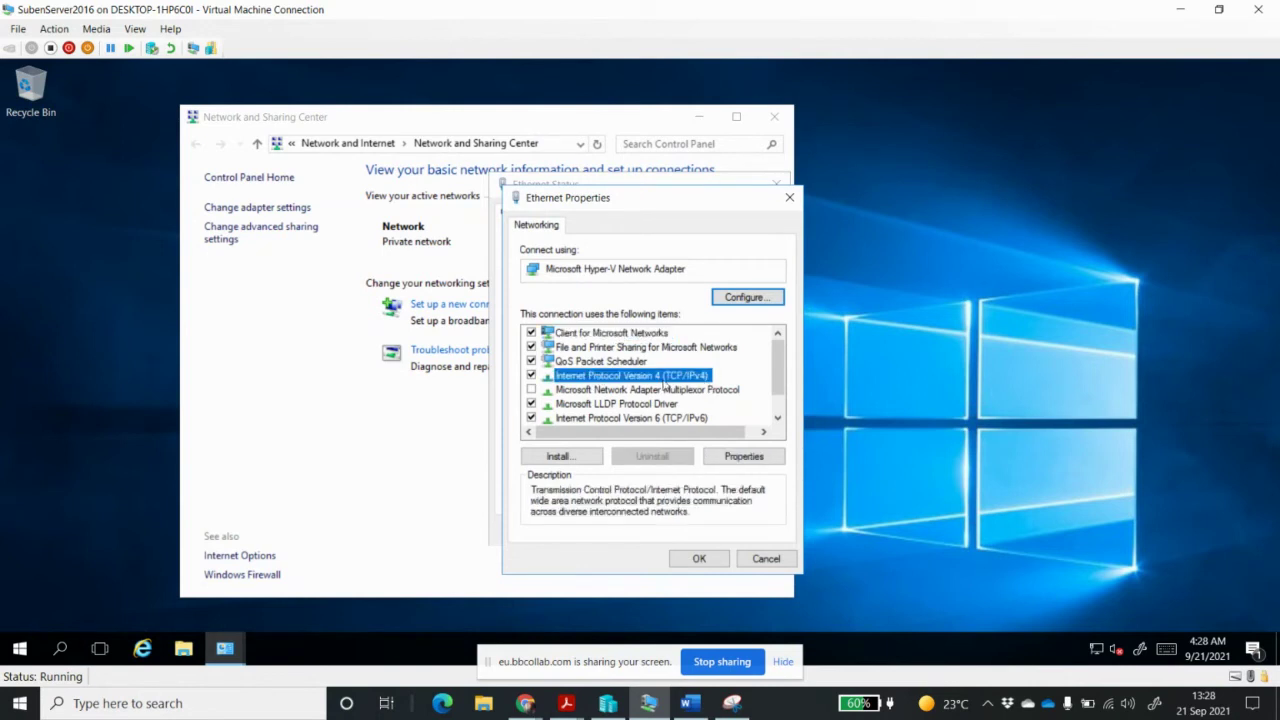
{"action": "left_click", "coordinate": [750, 457]}
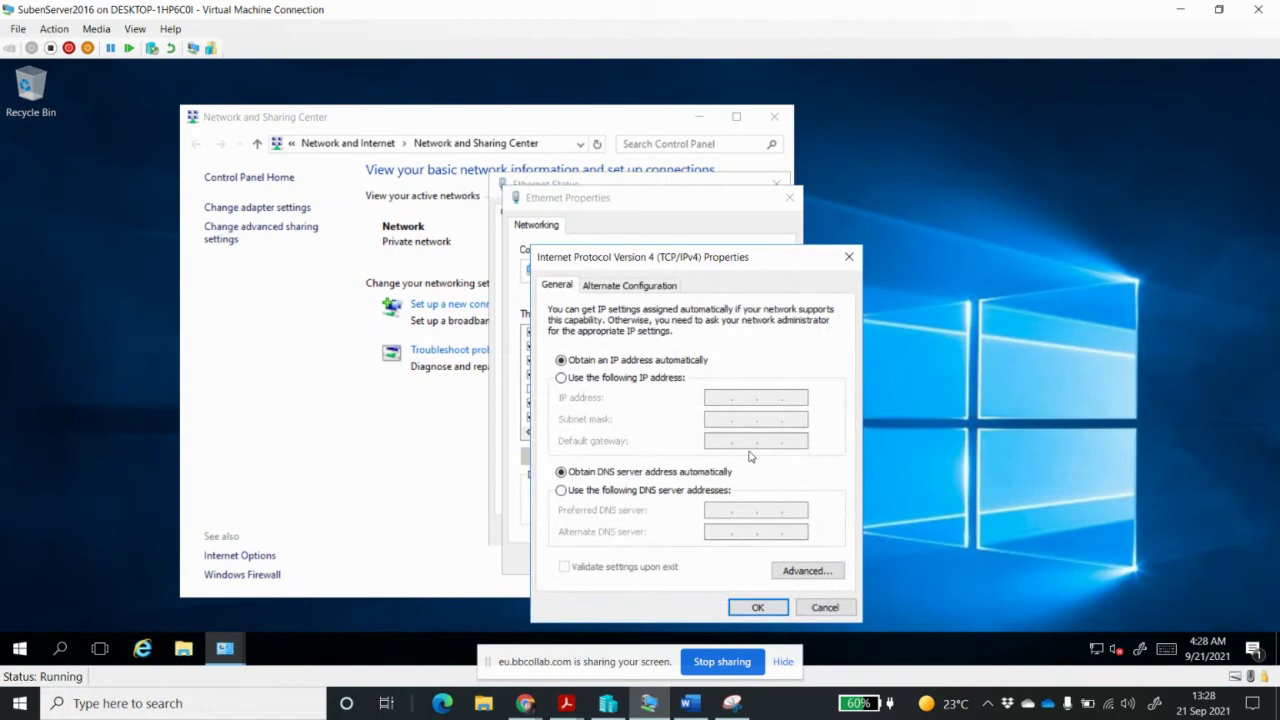
{"action": "left_click", "coordinate": [615, 378]}
Enter IP 192.168.20.2, mask 255.255.255.0, gateway 192.168.20.1, DNS 192.168.10.2, and apply
{"action": "left_click", "coordinate": [724, 402]}
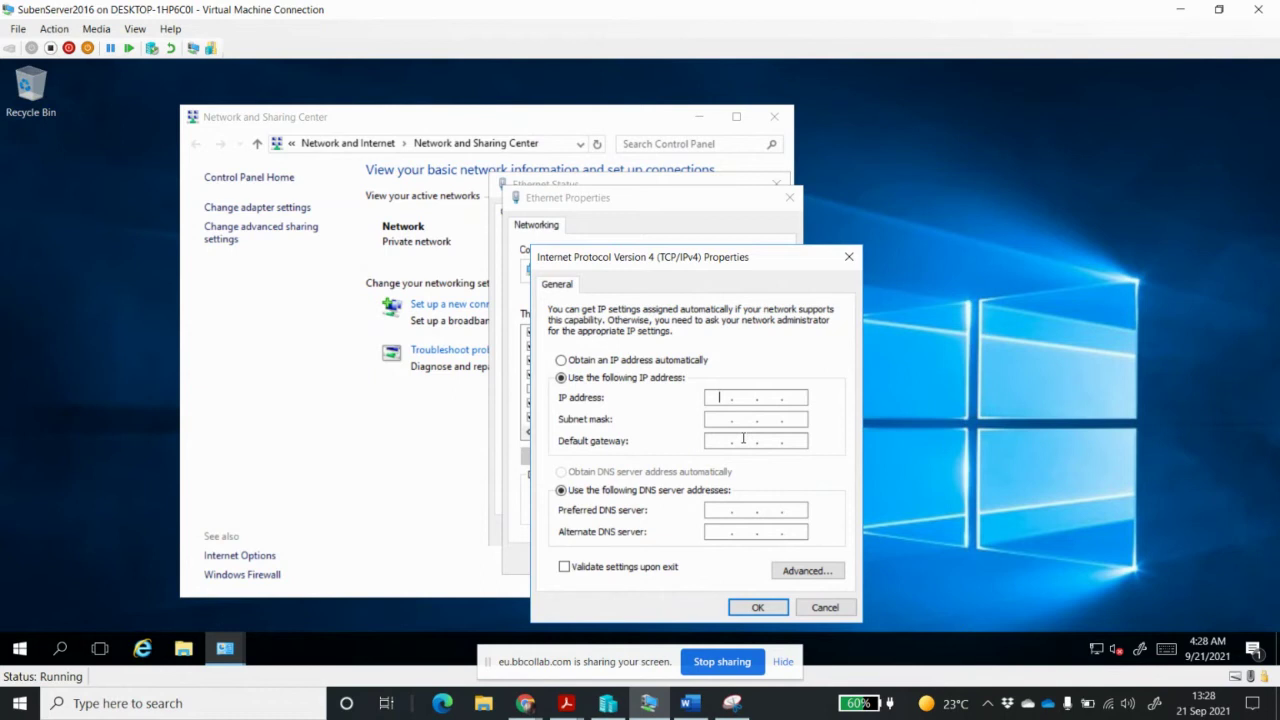
{"action": "type", "text": "192 . 168 . 20 . 2"}
{"action": "left_click", "coordinate": [757, 421]}
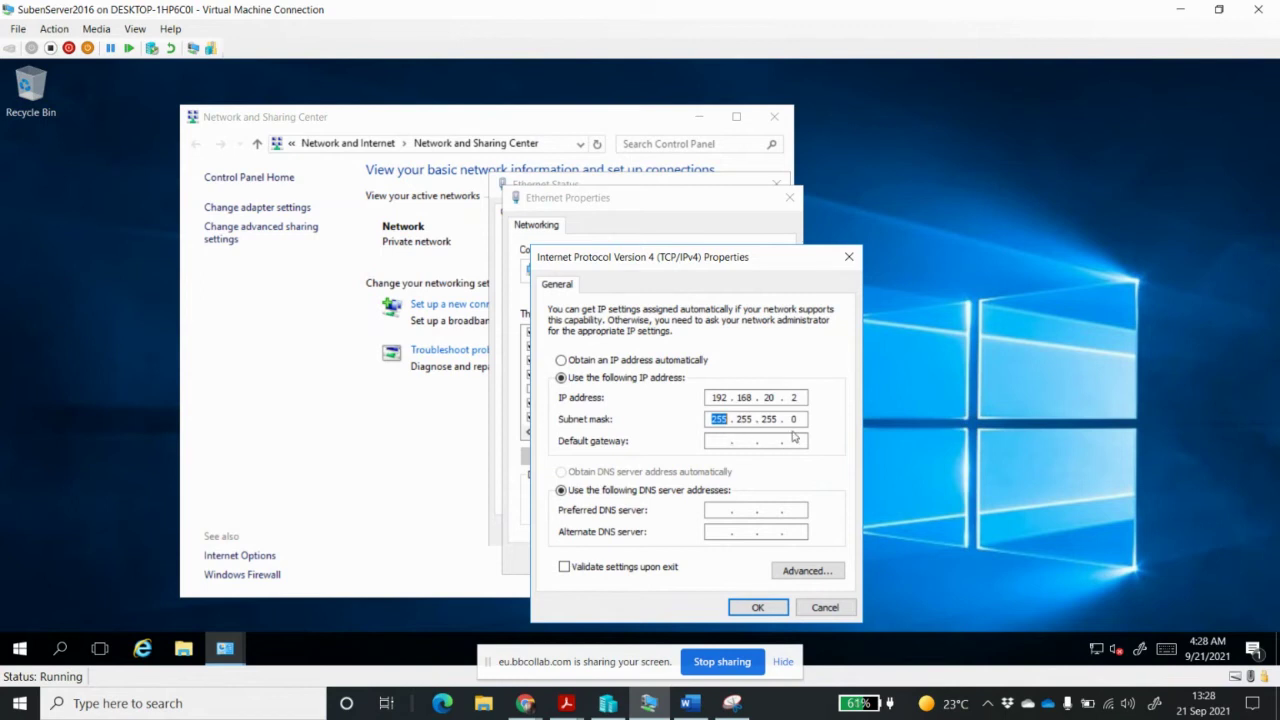
{"action": "key", "text": "Tab"}
{"action": "type", "text": "192 . 168 . "}
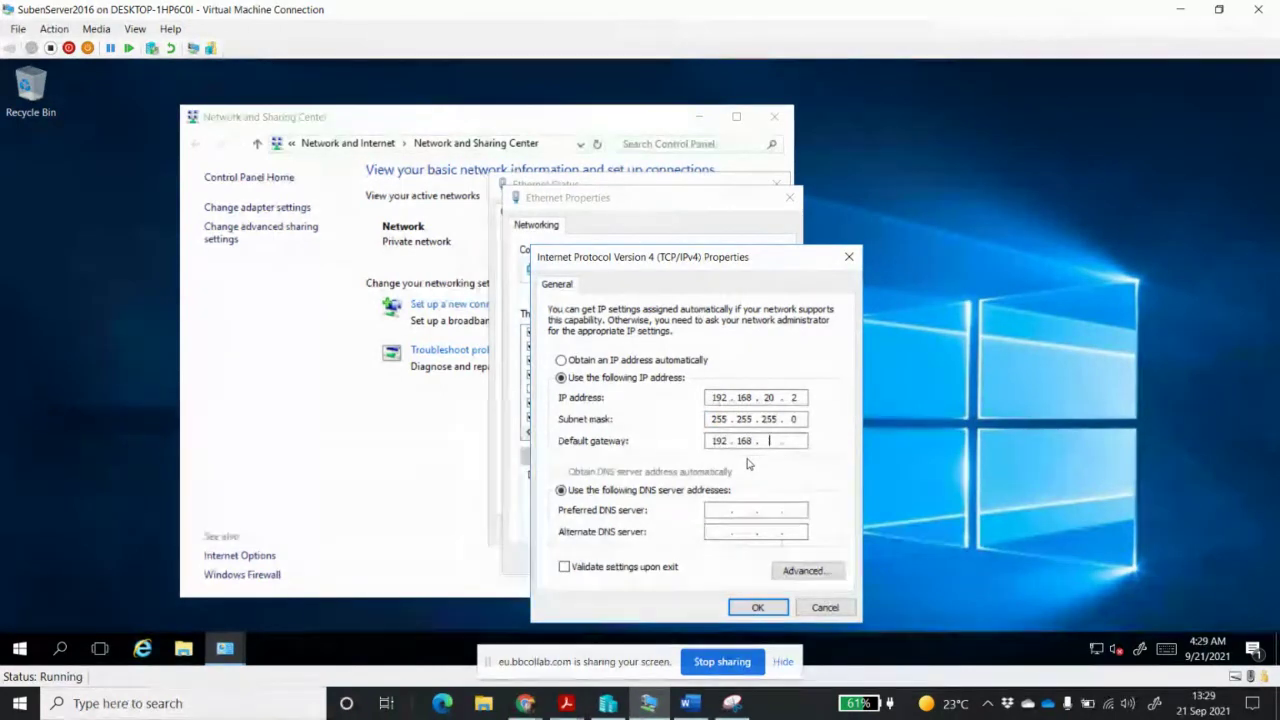
{"action": "type", "text": "20 "}
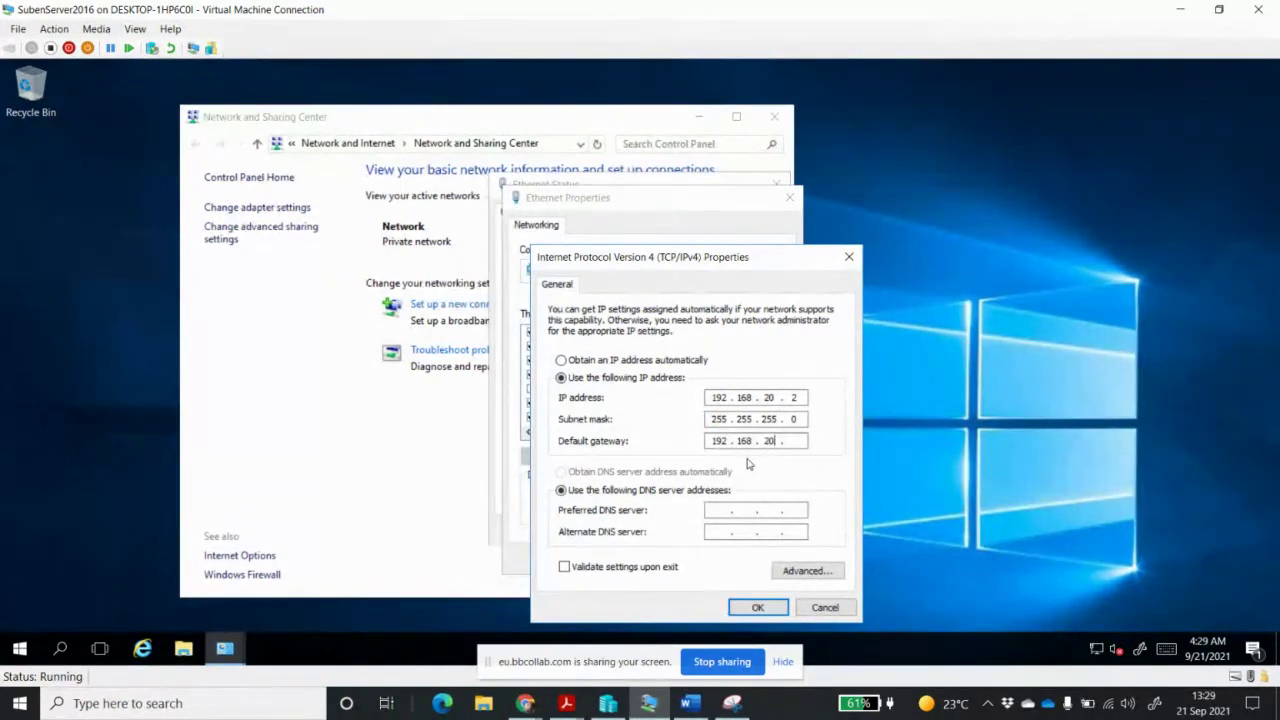
{"action": "type", "text": ". 1"}
{"action": "left_click", "coordinate": [721, 510]}
{"action": "type", "text": "192 . 168 . 10 . 2"}
{"action": "left_click", "coordinate": [753, 607]}
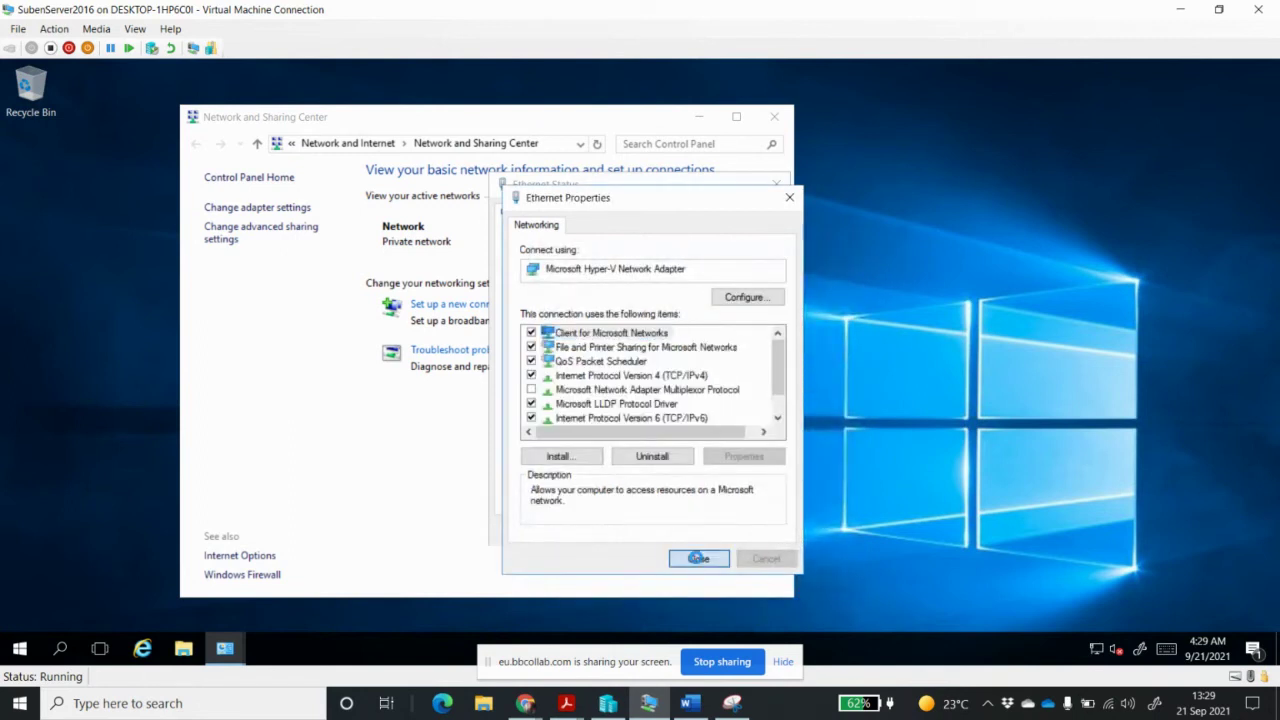
Verify the new addresses in Network Connection Details, snip that dialog, and switch to Word
{"action": "left_click", "coordinate": [698, 558]}
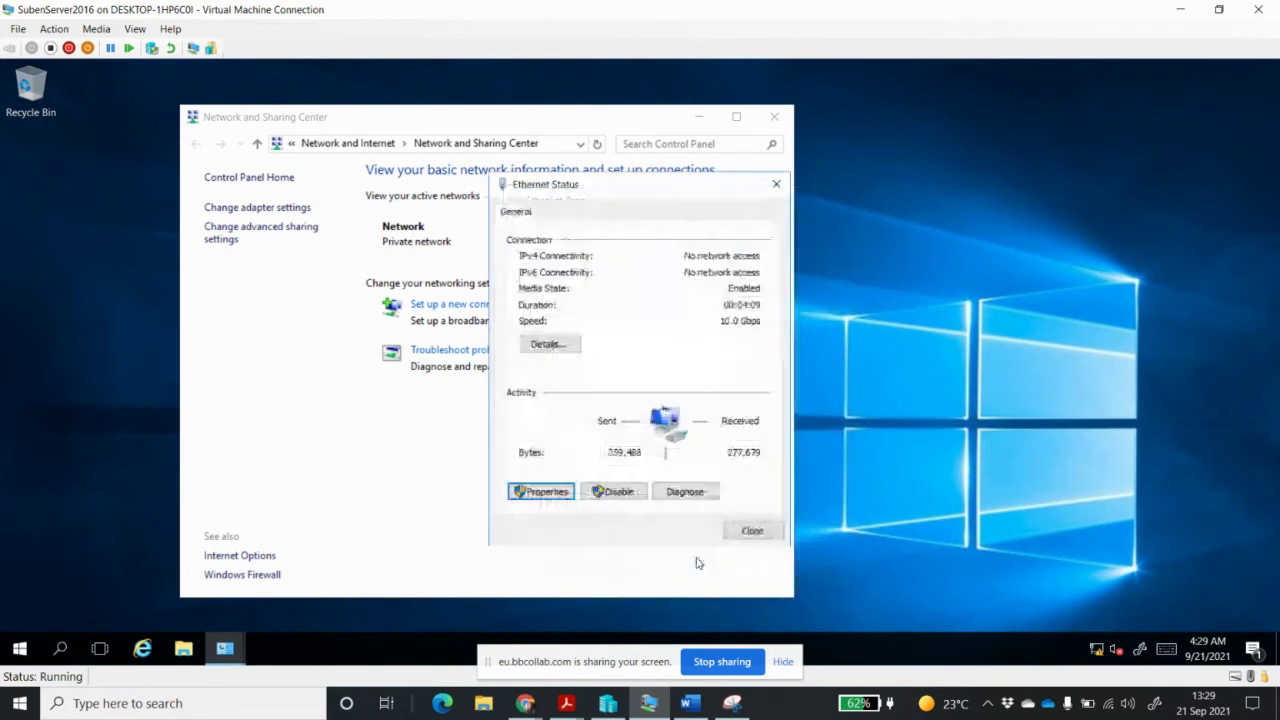
{"action": "left_click", "coordinate": [549, 344]}
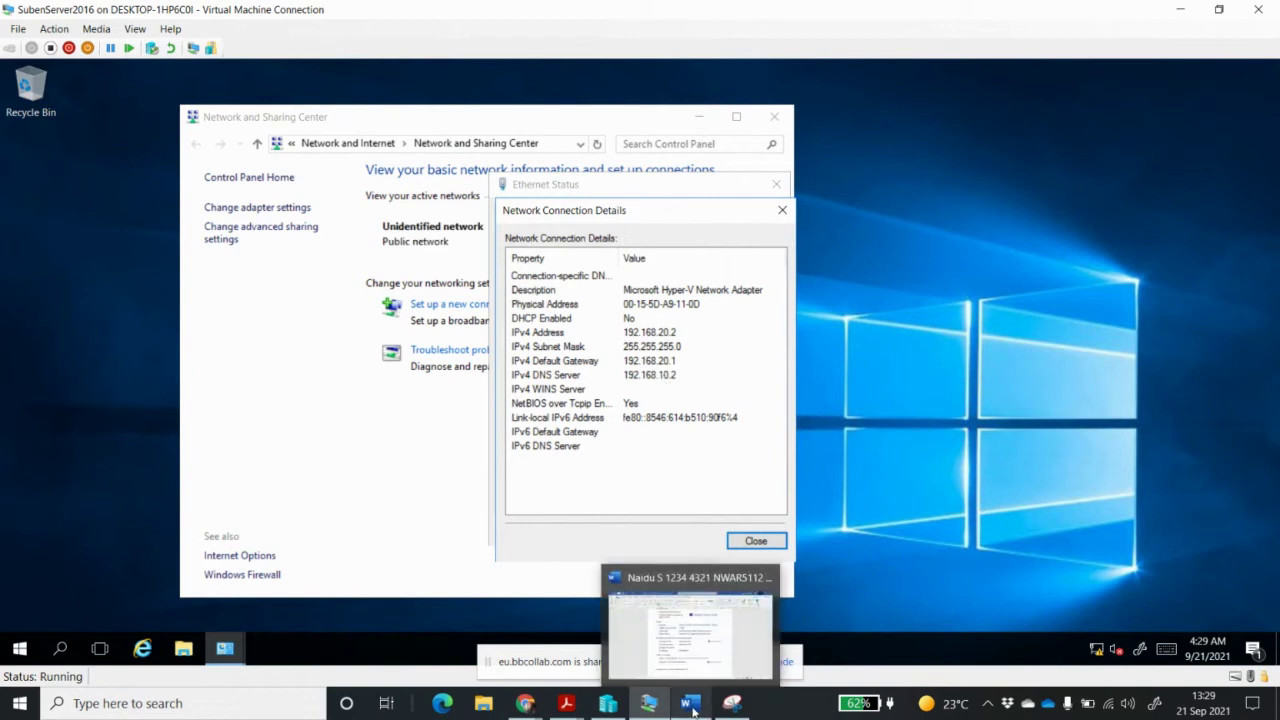
{"action": "left_click", "coordinate": [731, 704]}
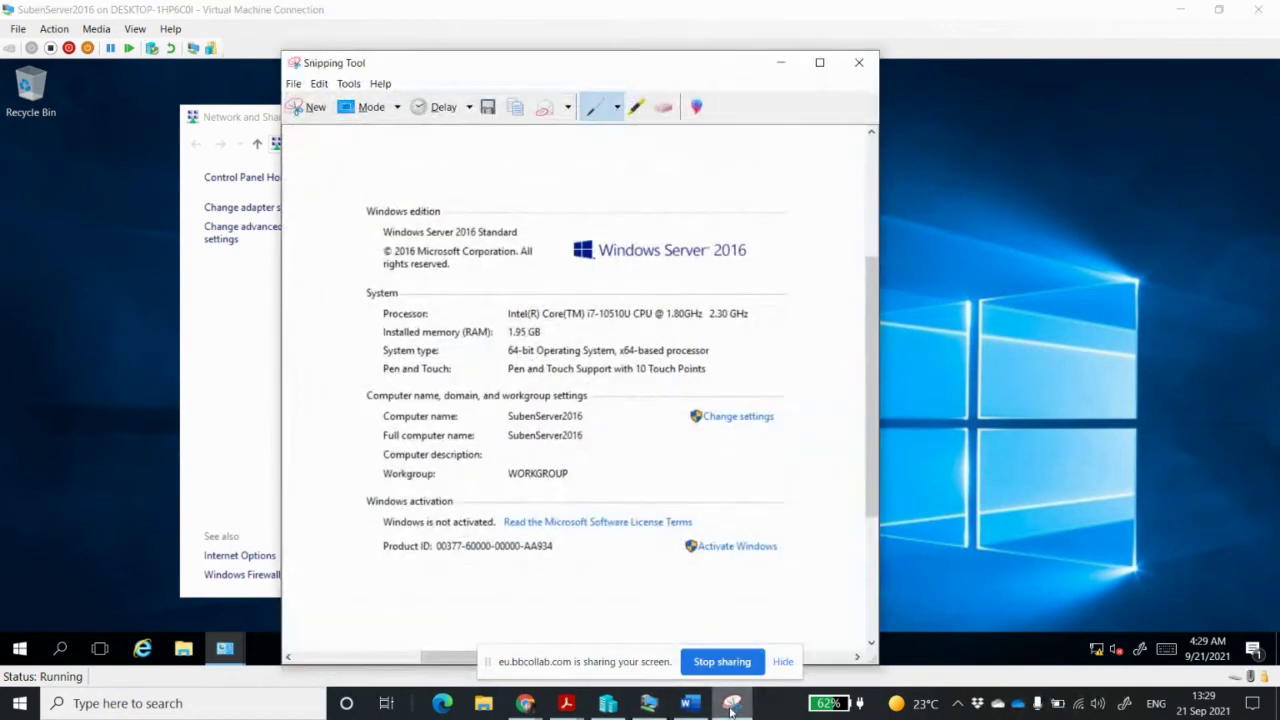
{"action": "left_click", "coordinate": [313, 108]}
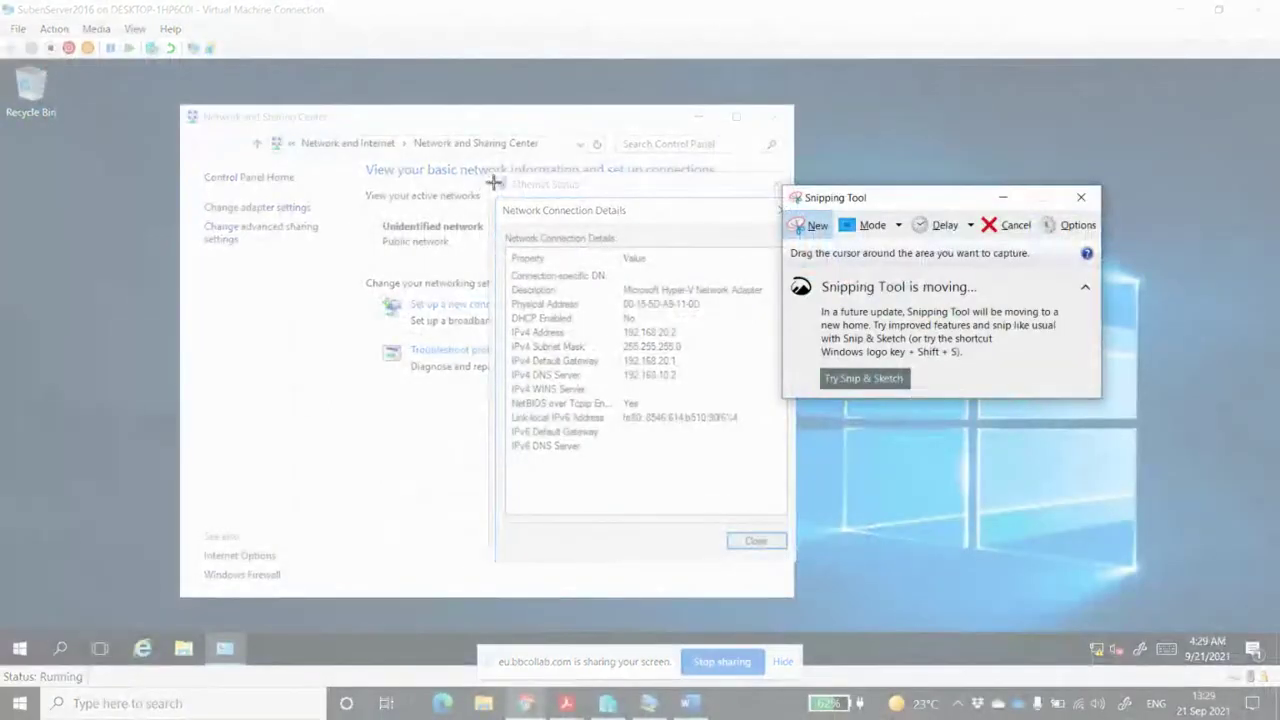
{"action": "left_click_drag", "start_coordinate": [492, 171], "coordinate": [792, 550]}
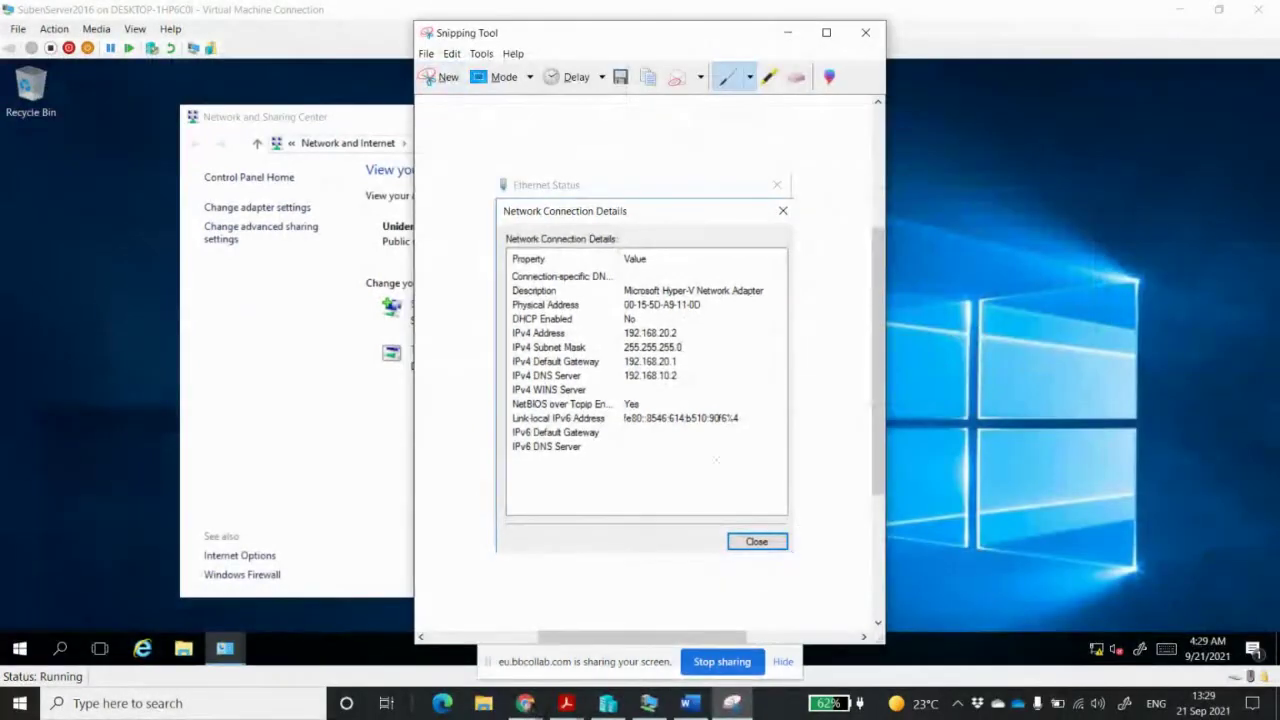
{"action": "left_click", "coordinate": [688, 707]}
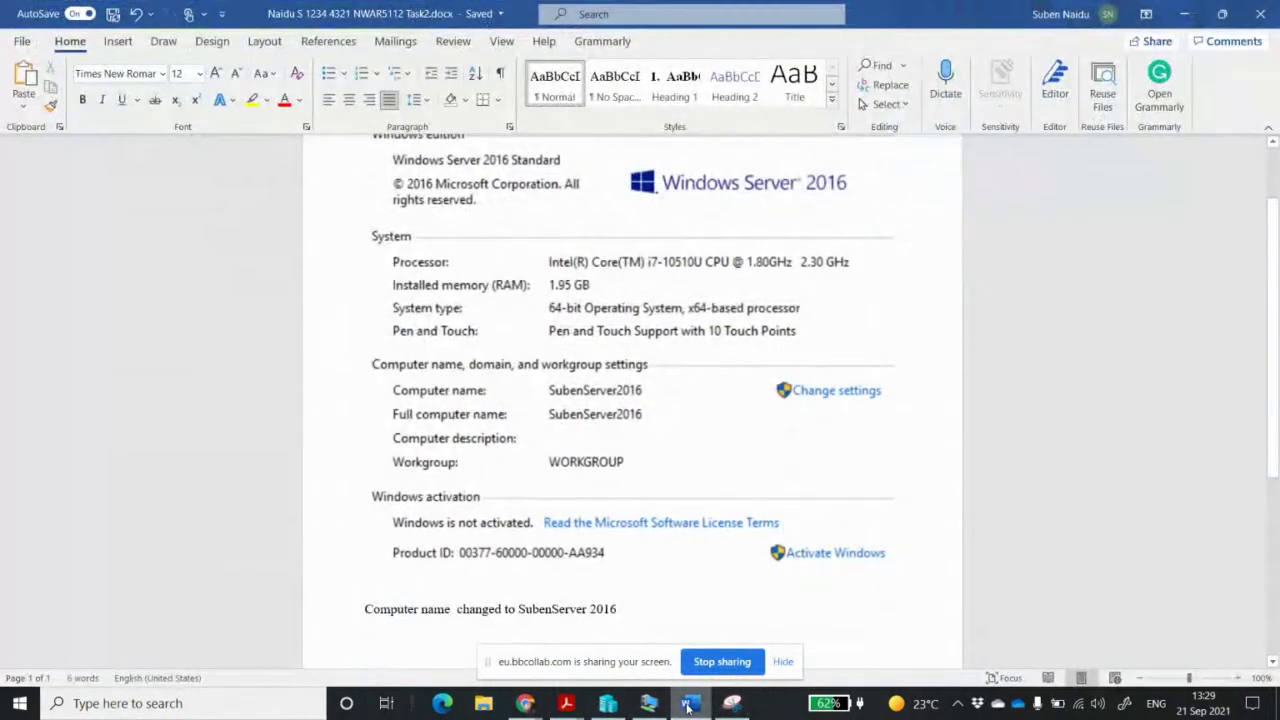
Paste the network details screenshot and note IP address 192.168.20.2 and subnet mask 255.255.255.0 below it
{"action": "key", "text": "ctrl+v"}
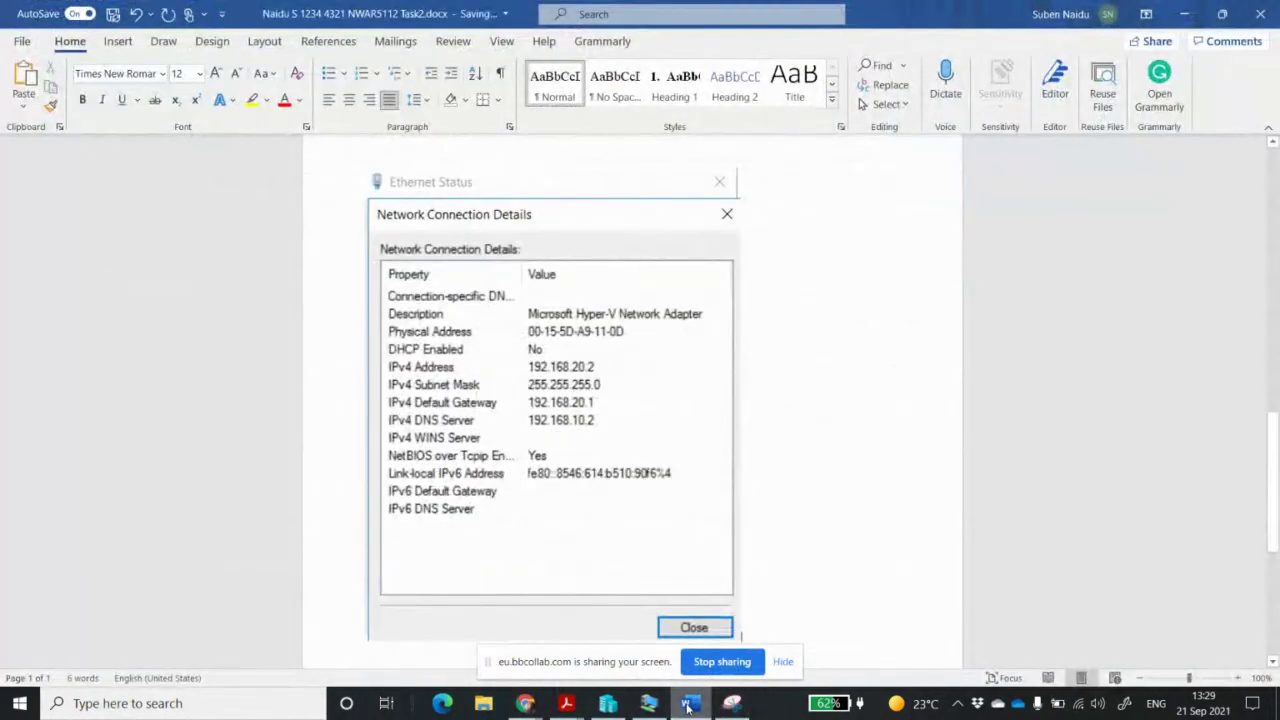
{"action": "key", "text": "Return"}
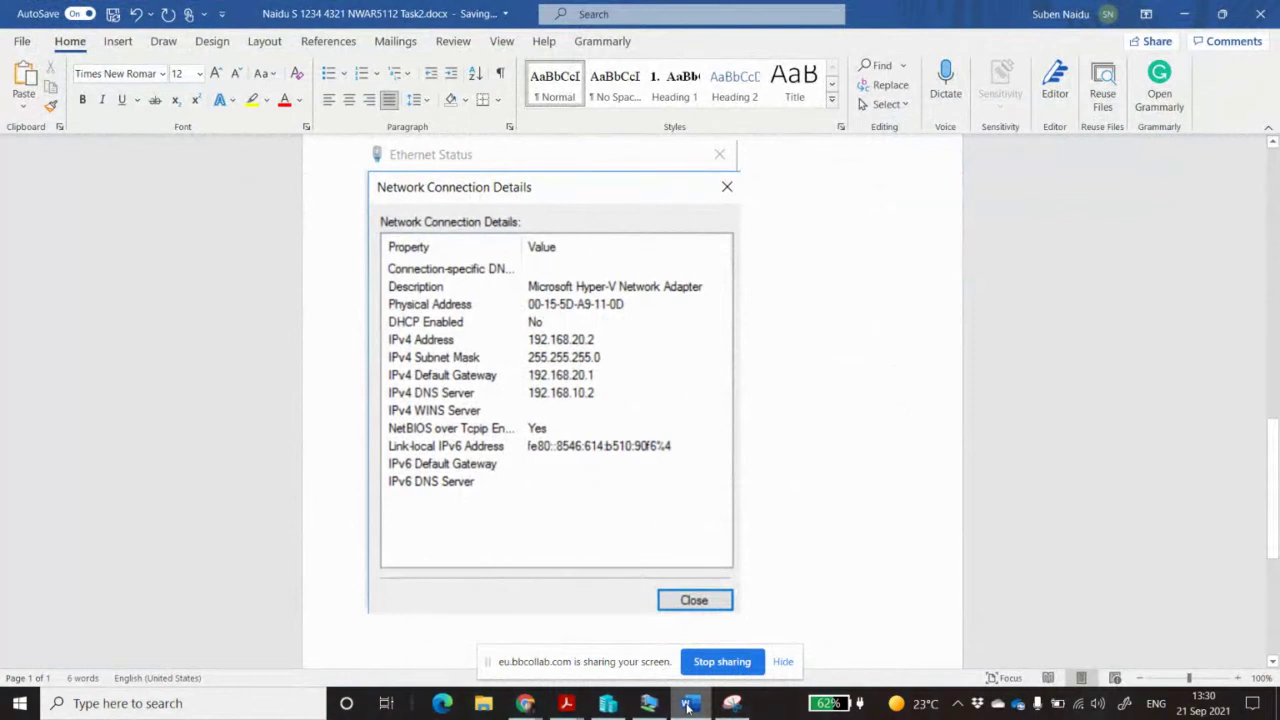
{"action": "type", "text": "IP A"}
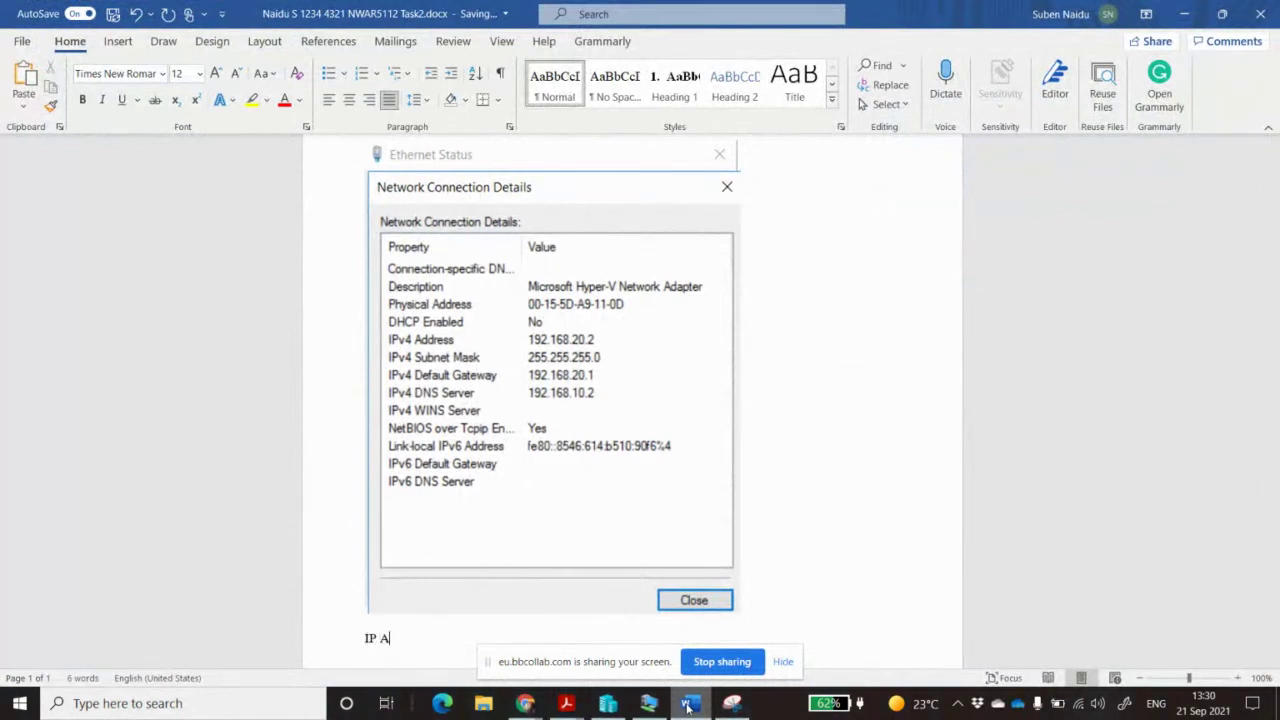
{"action": "type", "text": "ddress changed to "}
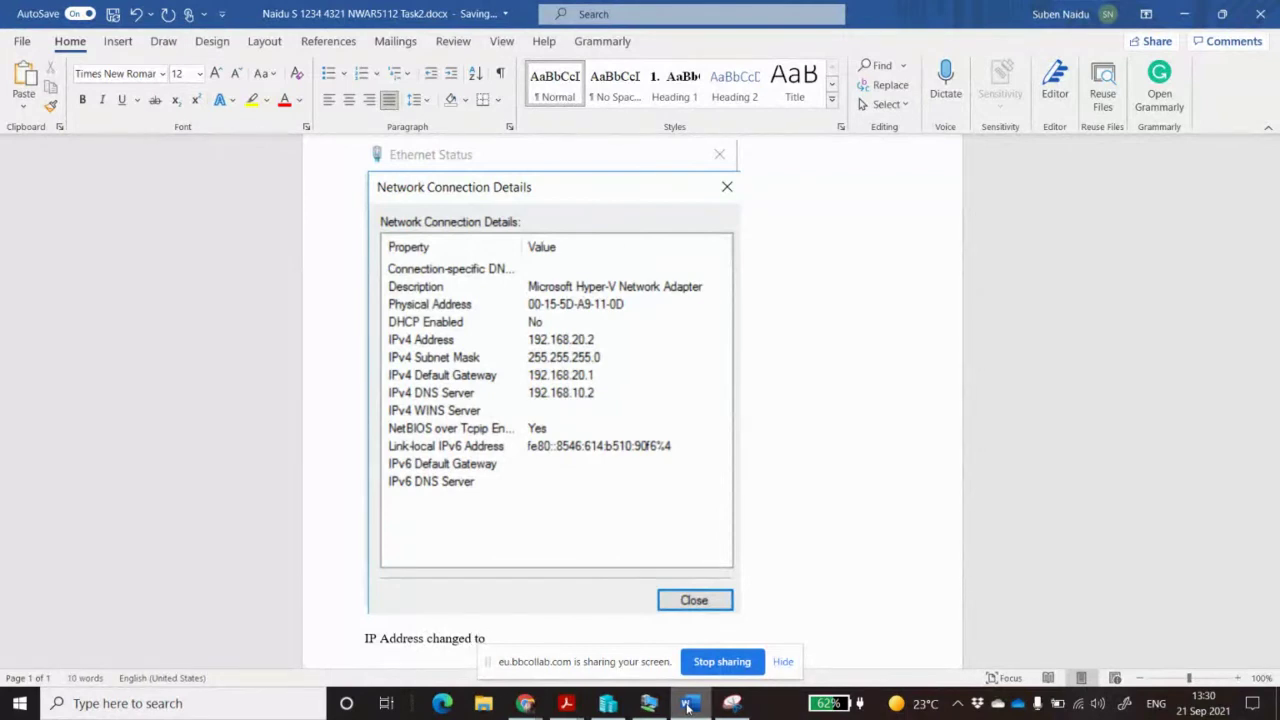
{"action": "type", "text": "192.168.20.2"}
{"action": "key", "text": "Return"}
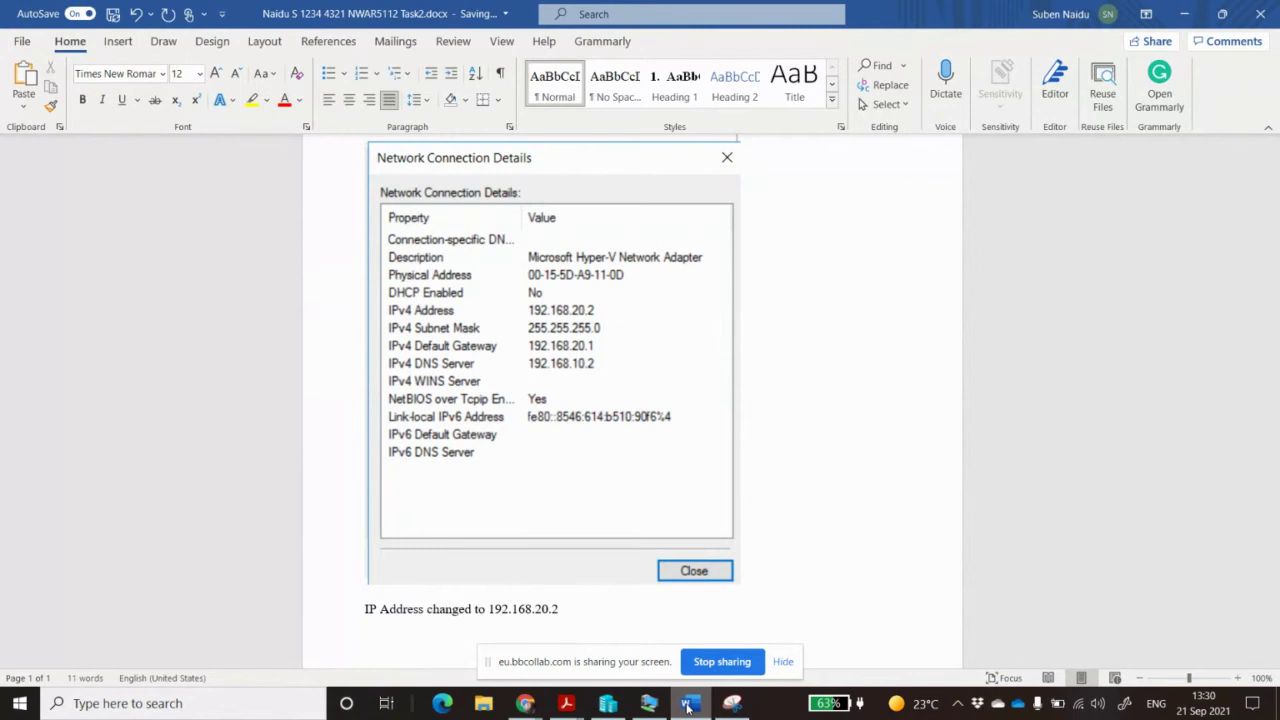
{"action": "type", "text": "Subnet mask 255.255.2"}
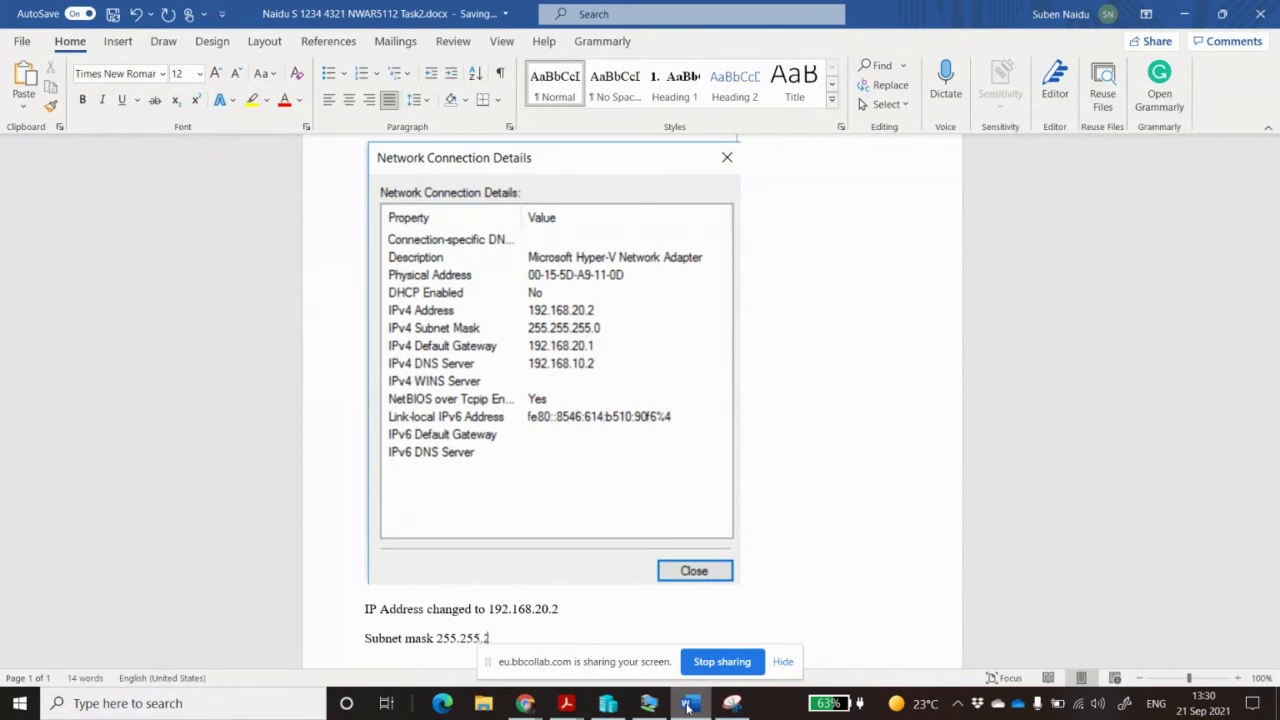
{"action": "type", "text": "55.0"}
Add Default Gateway 192.168.20.2 and DNS Server 192.168.20.2 lines to the notes
{"action": "key", "text": "Return"}
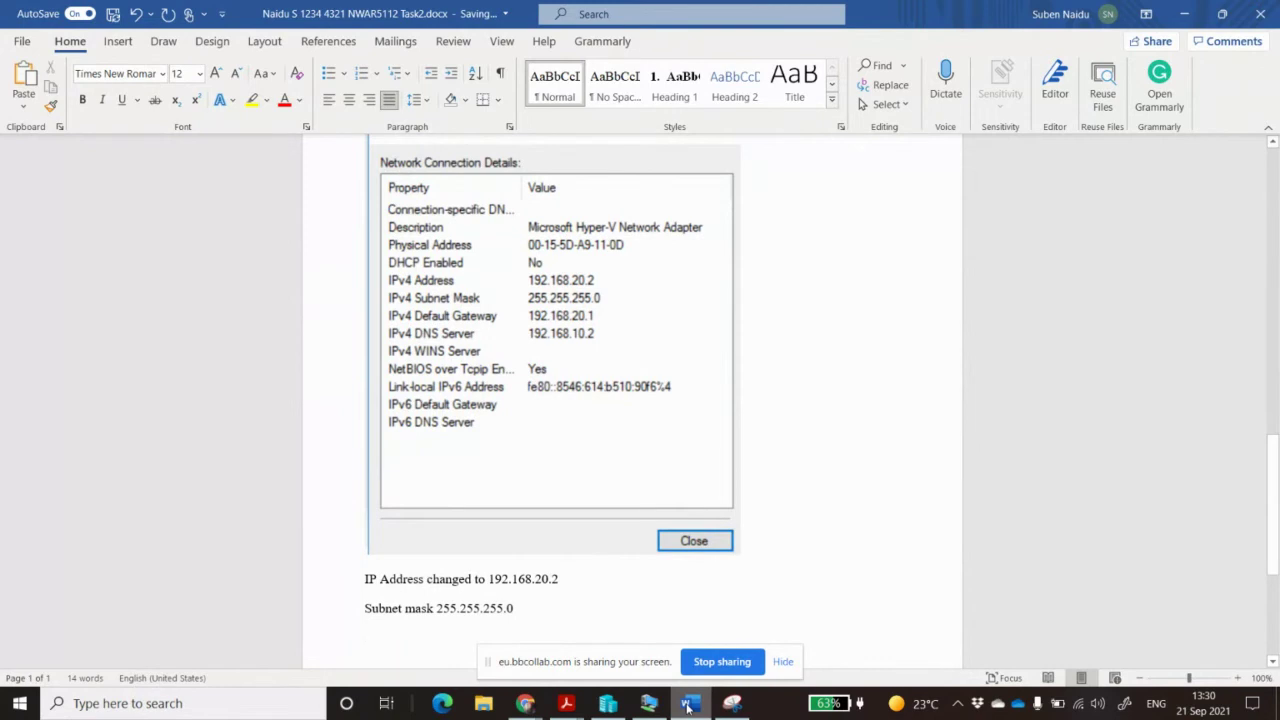
{"action": "type", "text": "Dfault"}
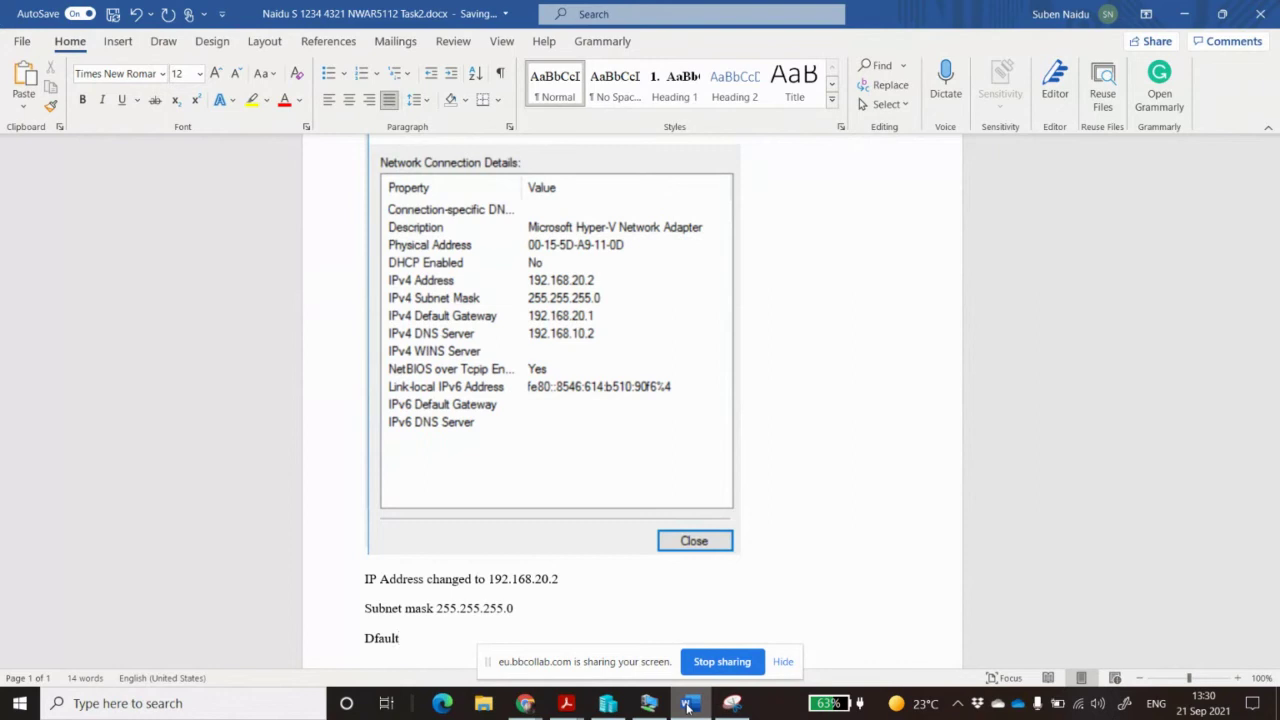
{"action": "type", "text": "e"}
{"action": "key", "text": "Right"}
{"action": "type", "text": "Gateway 192"}
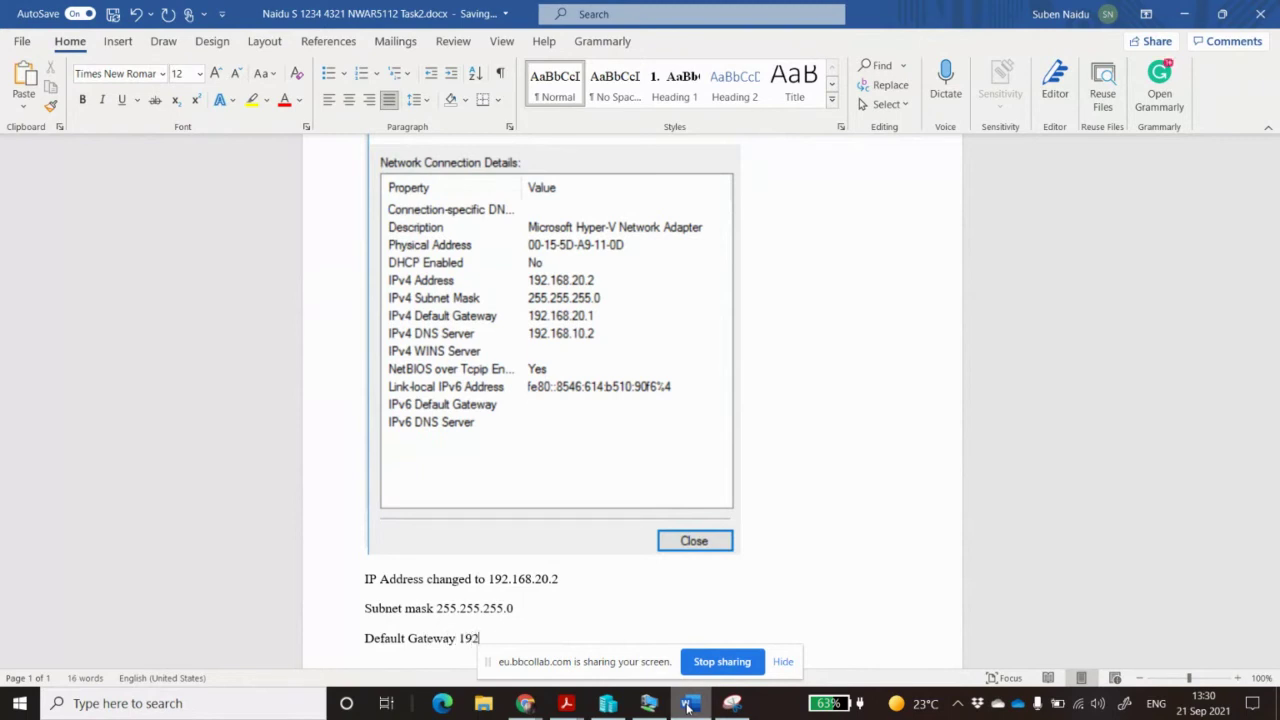
{"action": "type", "text": ".168.20.2"}
{"action": "key", "text": "Return"}
{"action": "type", "text": "D"}
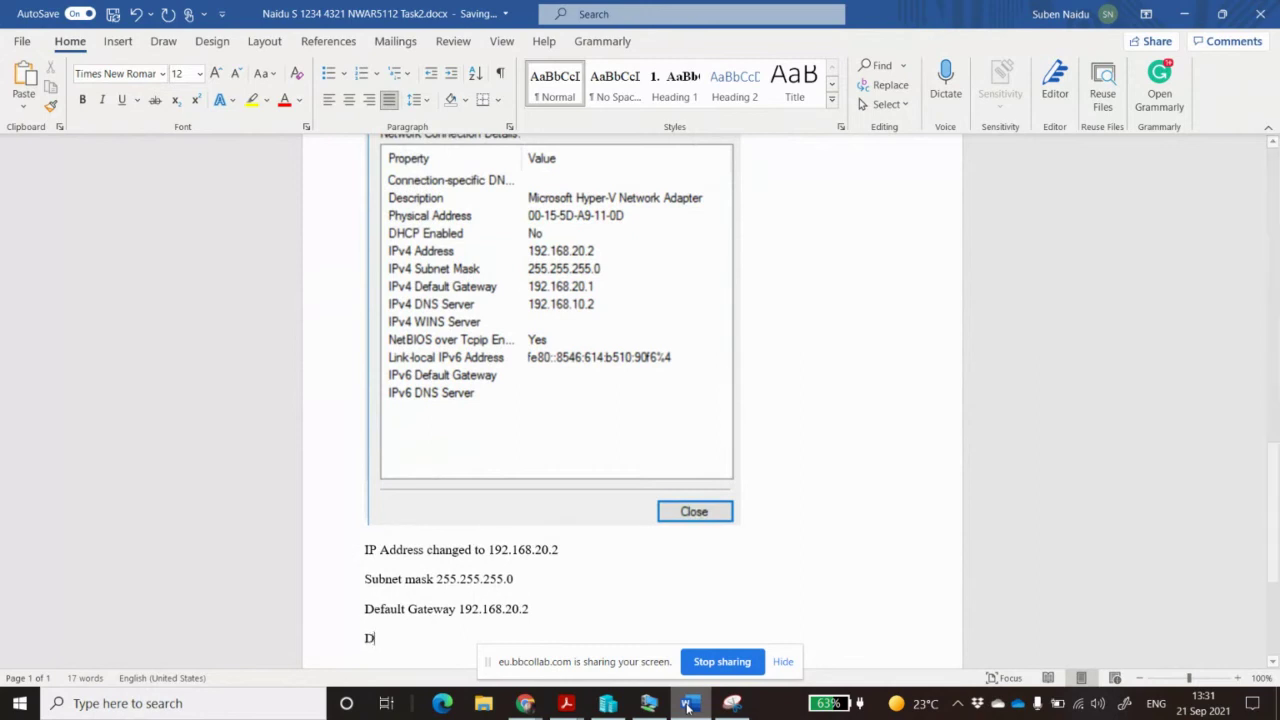
{"action": "type", "text": "NS Server"}
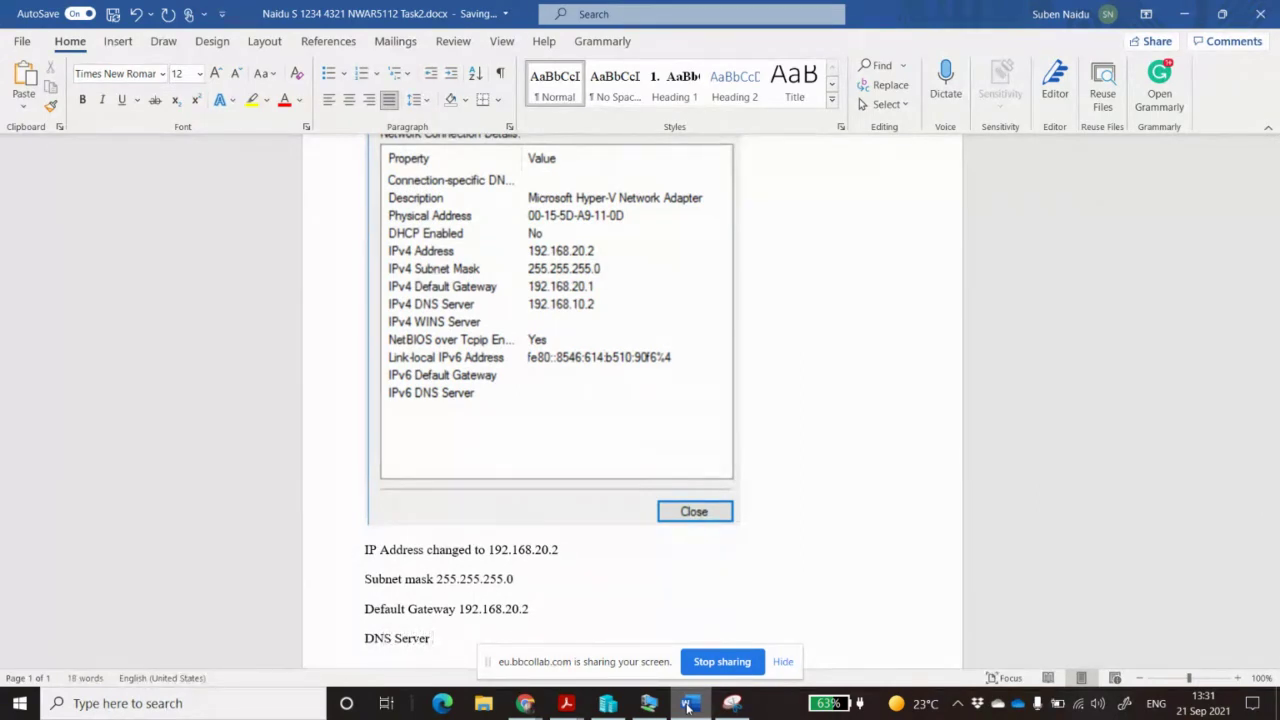
{"action": "type", "text": " 192.168.20.2"}
Correct the gateway to 192.168.20.1 and add an empty line after the DNS Server entry
{"action": "left_click", "coordinate": [532, 613]}
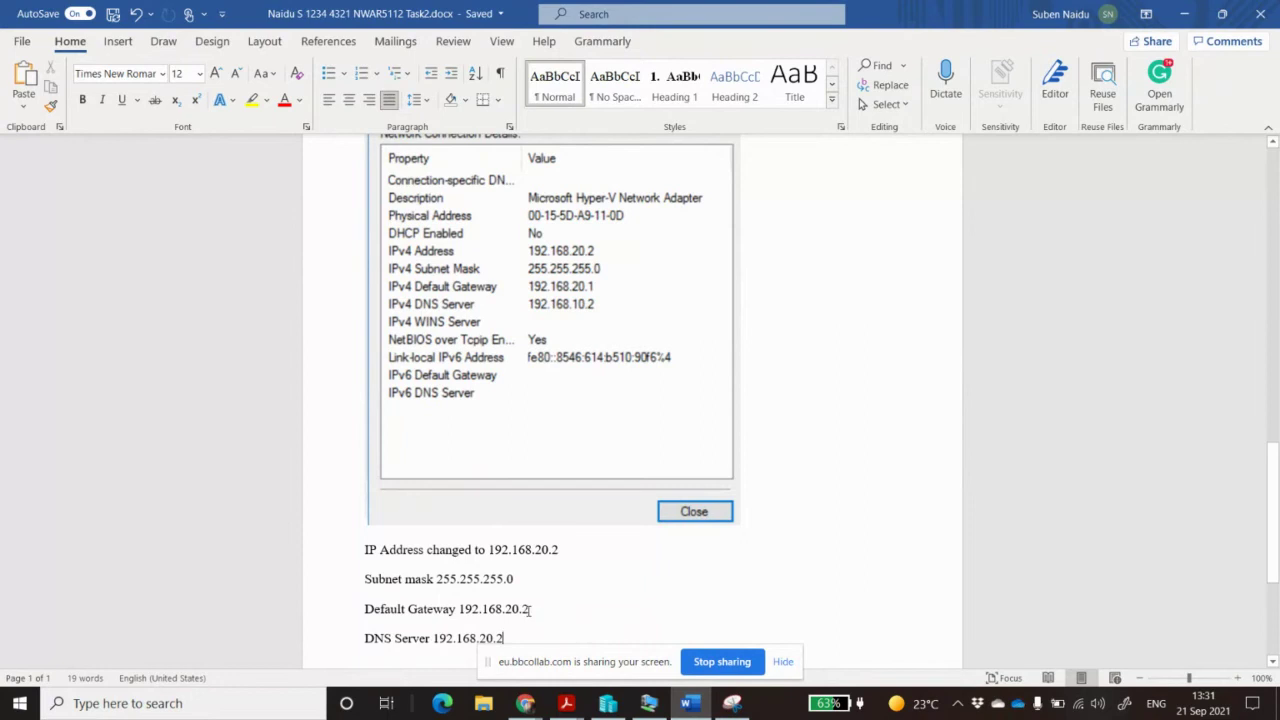
{"action": "key", "text": "BackSpace"}
{"action": "type", "text": "1"}
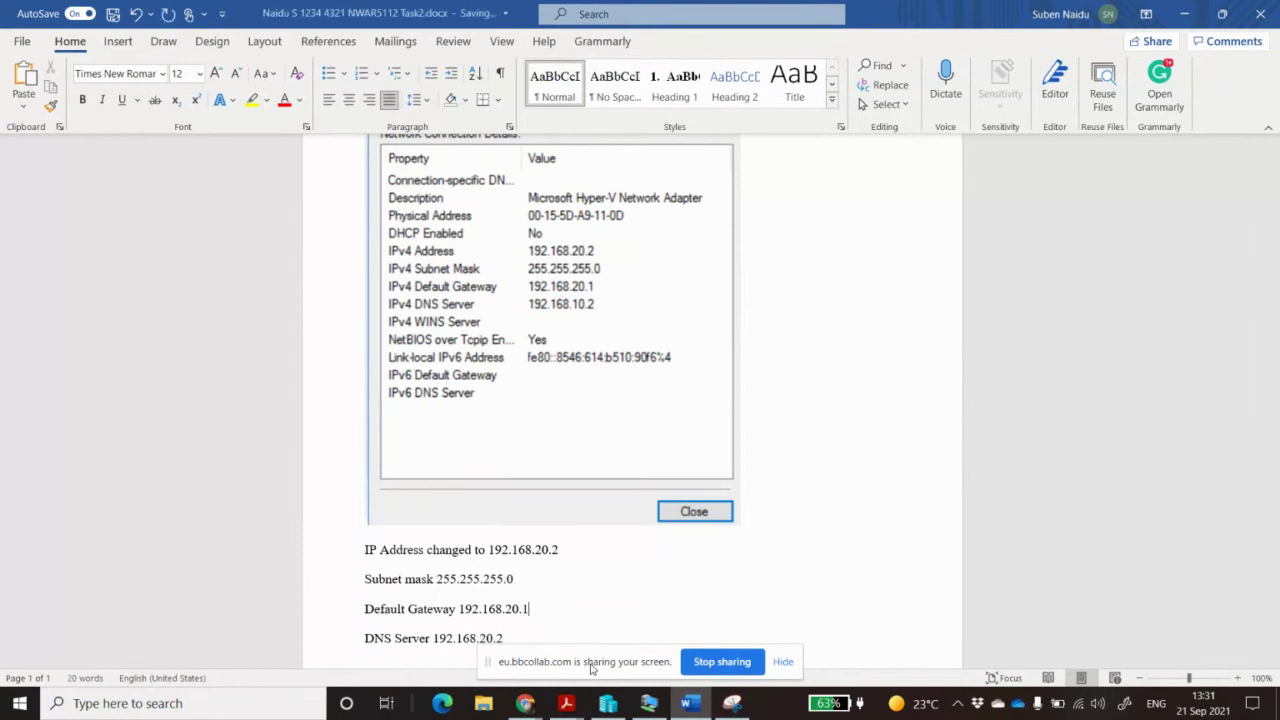
{"action": "scroll", "coordinate": [606, 600], "scroll_direction": "down", "scroll_amount": 2}
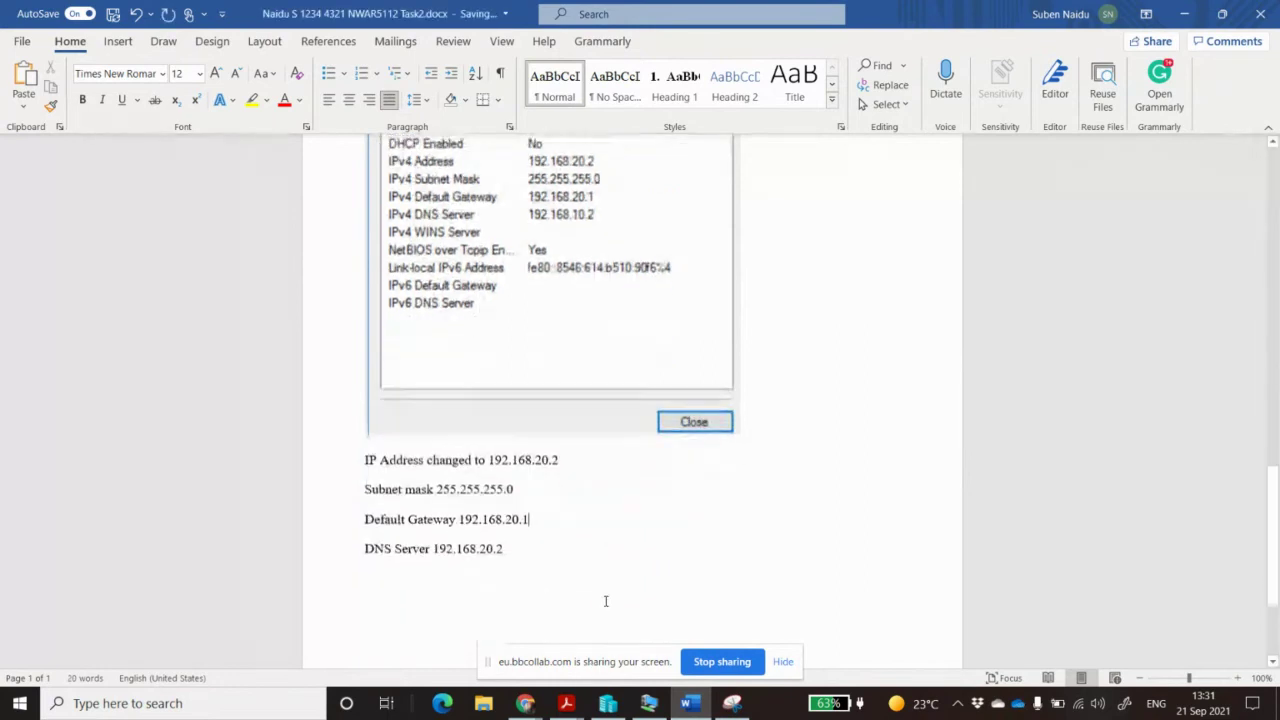
{"action": "left_click", "coordinate": [545, 523]}
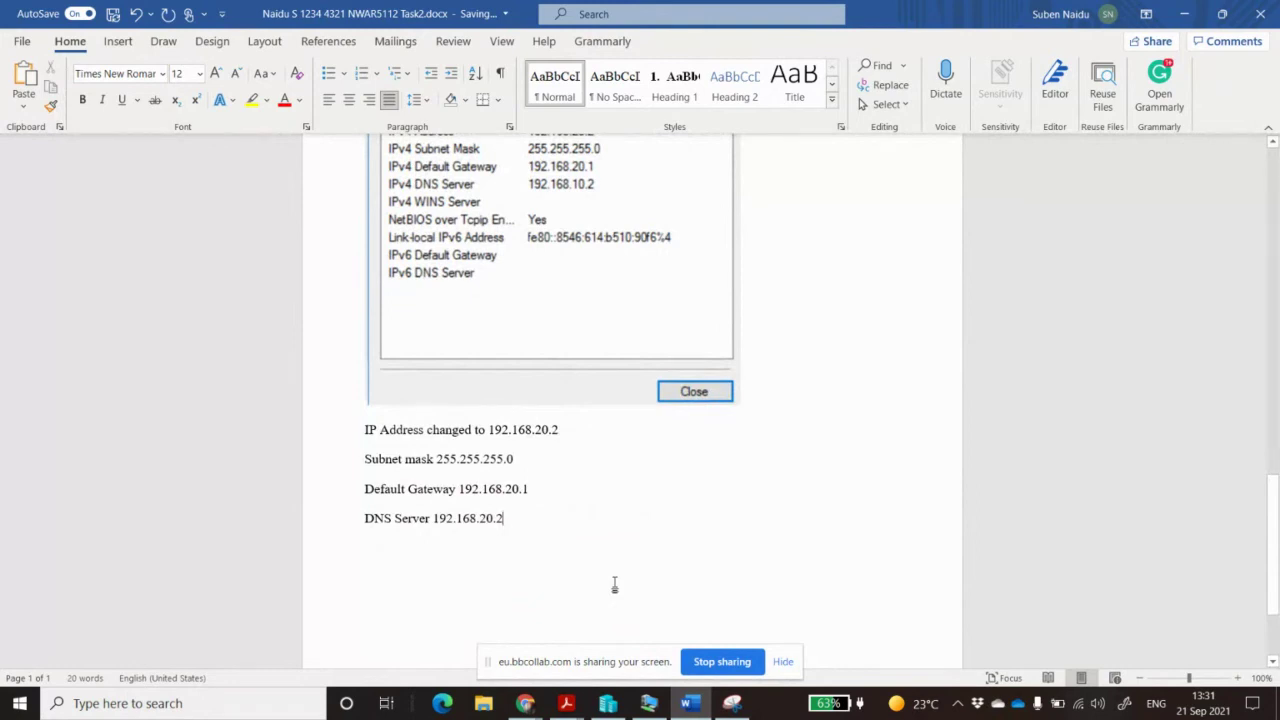
{"action": "key", "text": "Return"}
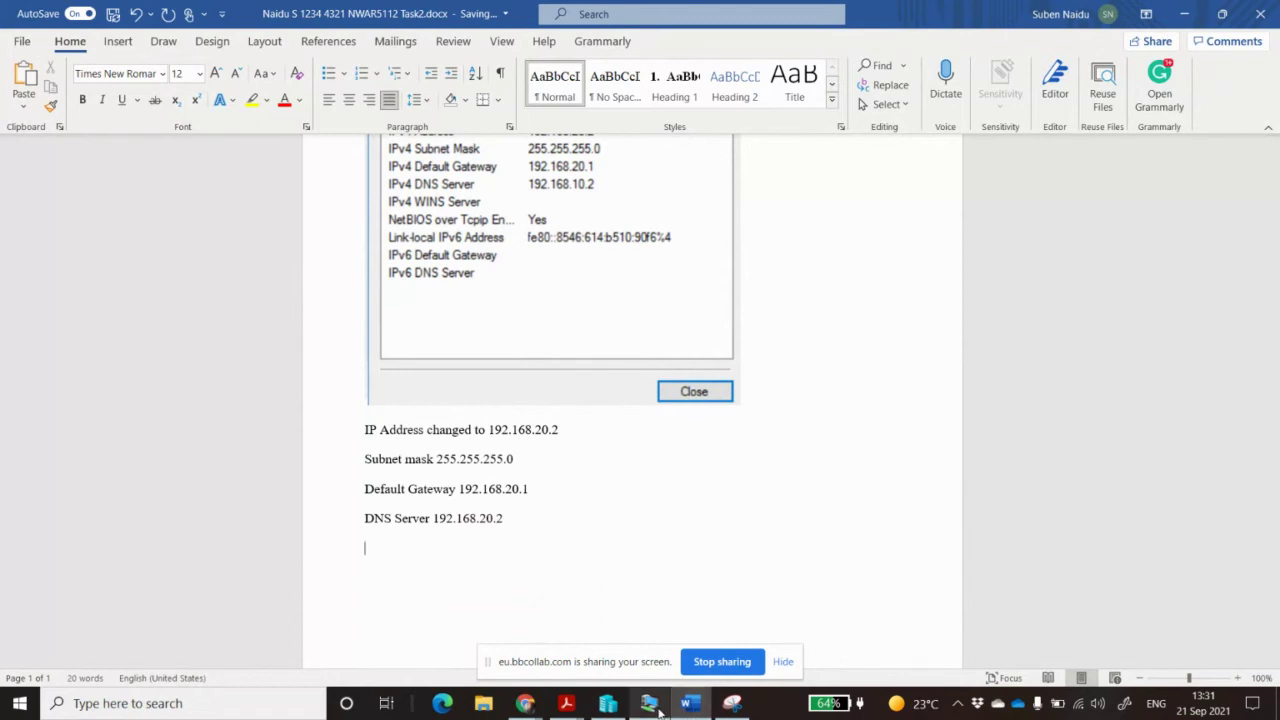
Close the VM's Network Connection Details, Ethernet Status and Sharing Center windows, then launch Server Manager
{"action": "left_click", "coordinate": [652, 708]}
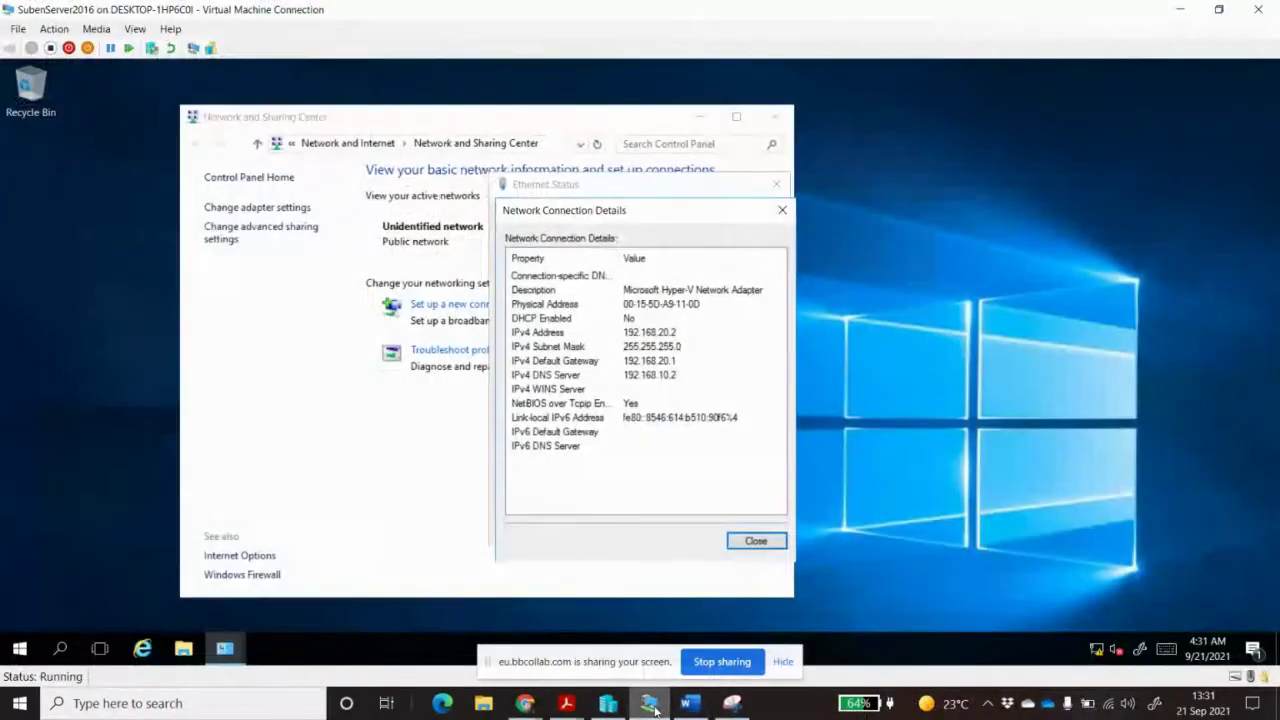
{"action": "left_click", "coordinate": [744, 545]}
{"action": "left_click", "coordinate": [752, 531]}
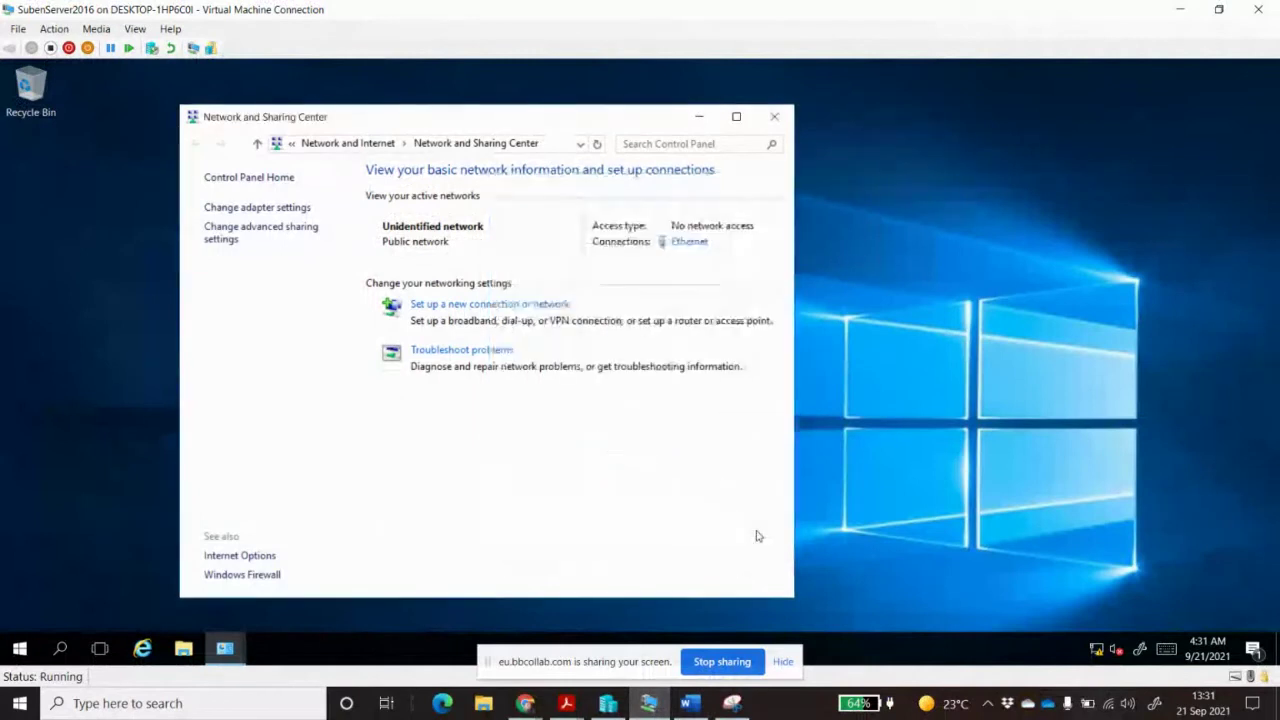
{"action": "left_click", "coordinate": [777, 116]}
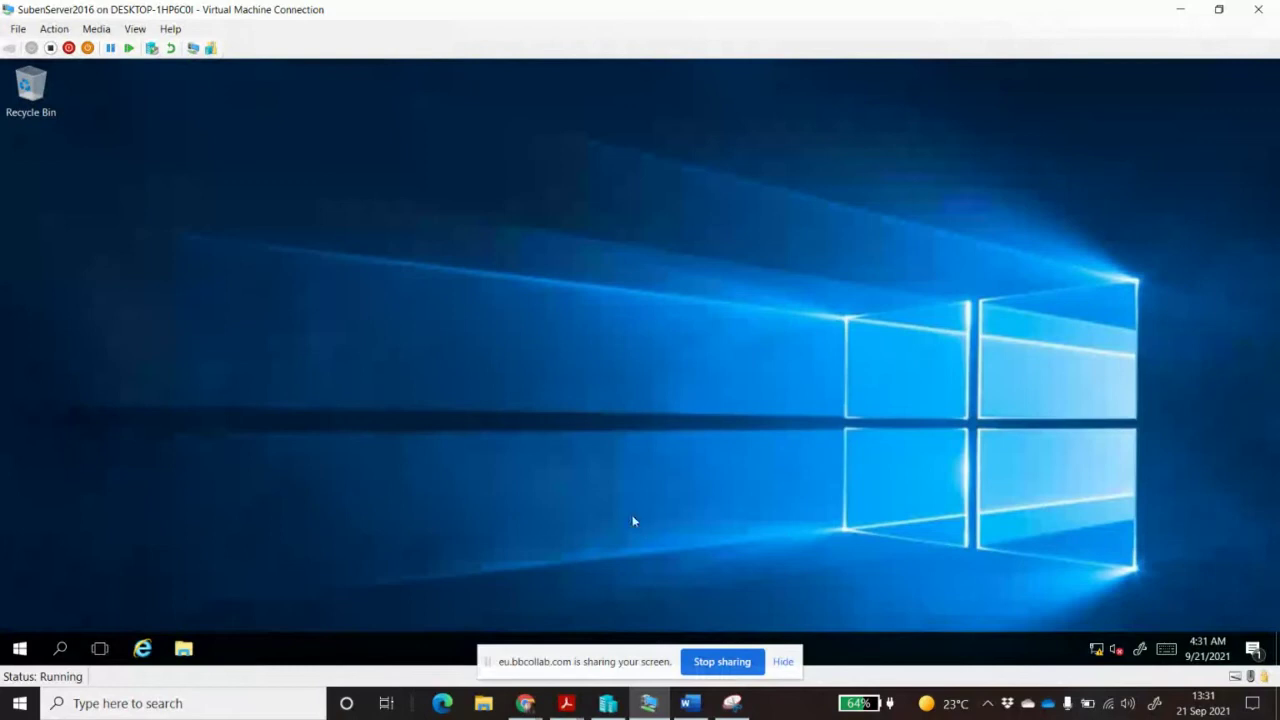
{"action": "left_click", "coordinate": [20, 650]}
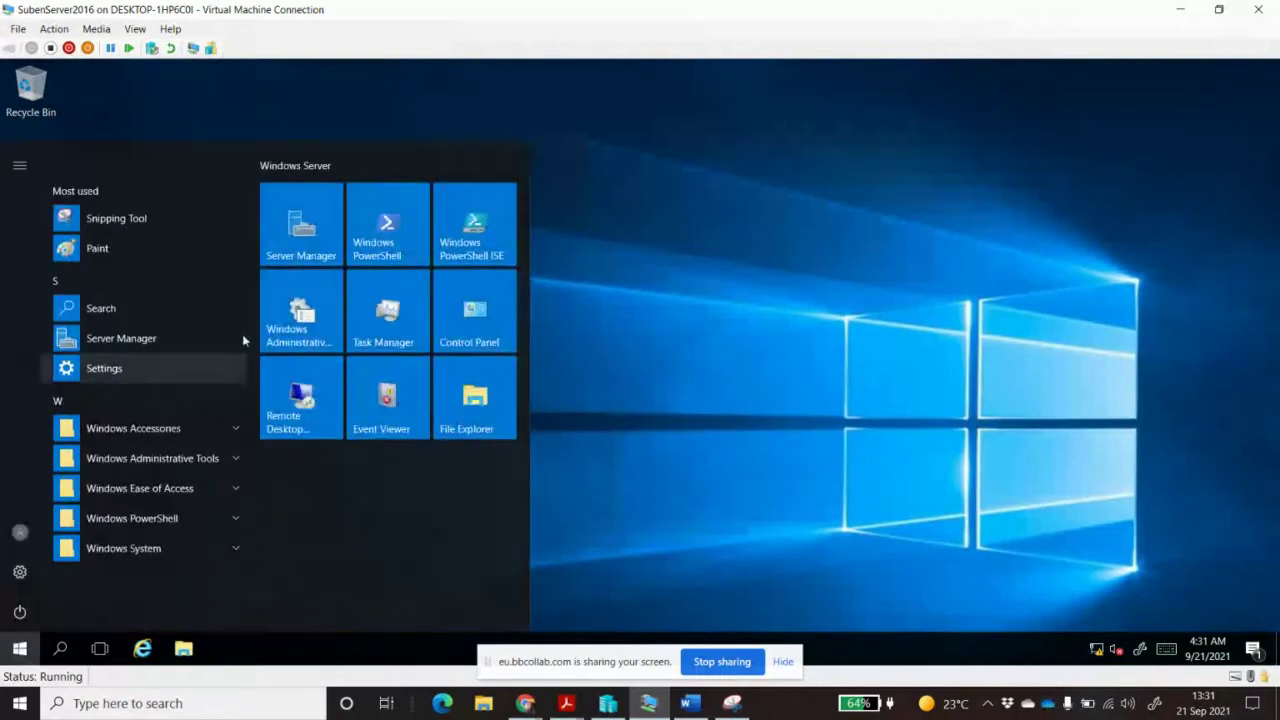
{"action": "left_click", "coordinate": [308, 246]}
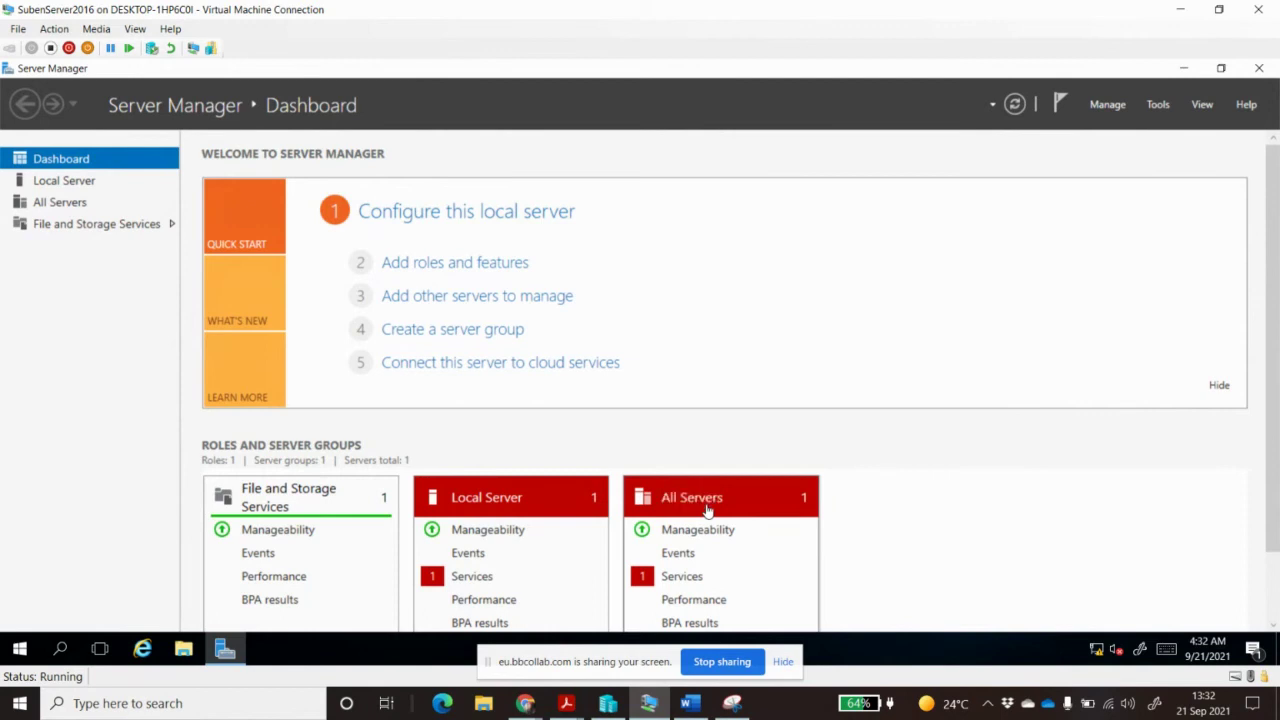
Start the Add Roles and Features wizard with role-based installation targeting SubenServer2016
{"action": "left_click", "coordinate": [505, 265]}
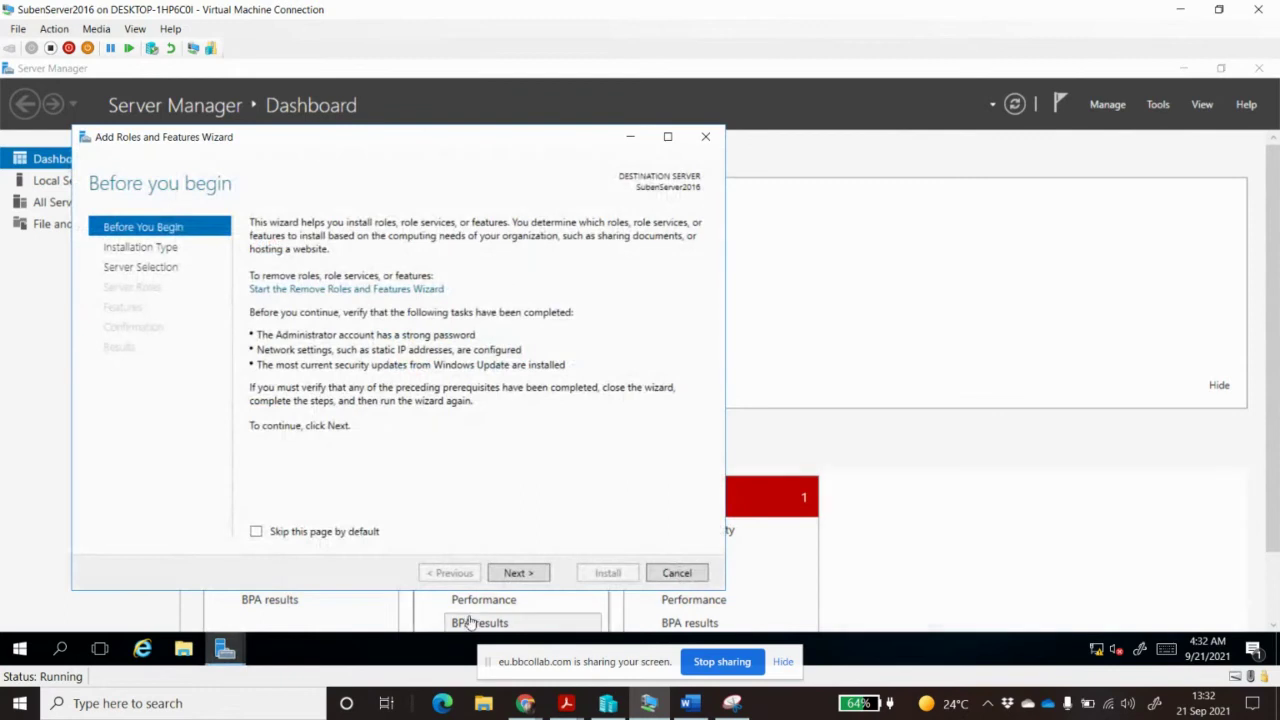
{"action": "left_click", "coordinate": [516, 573]}
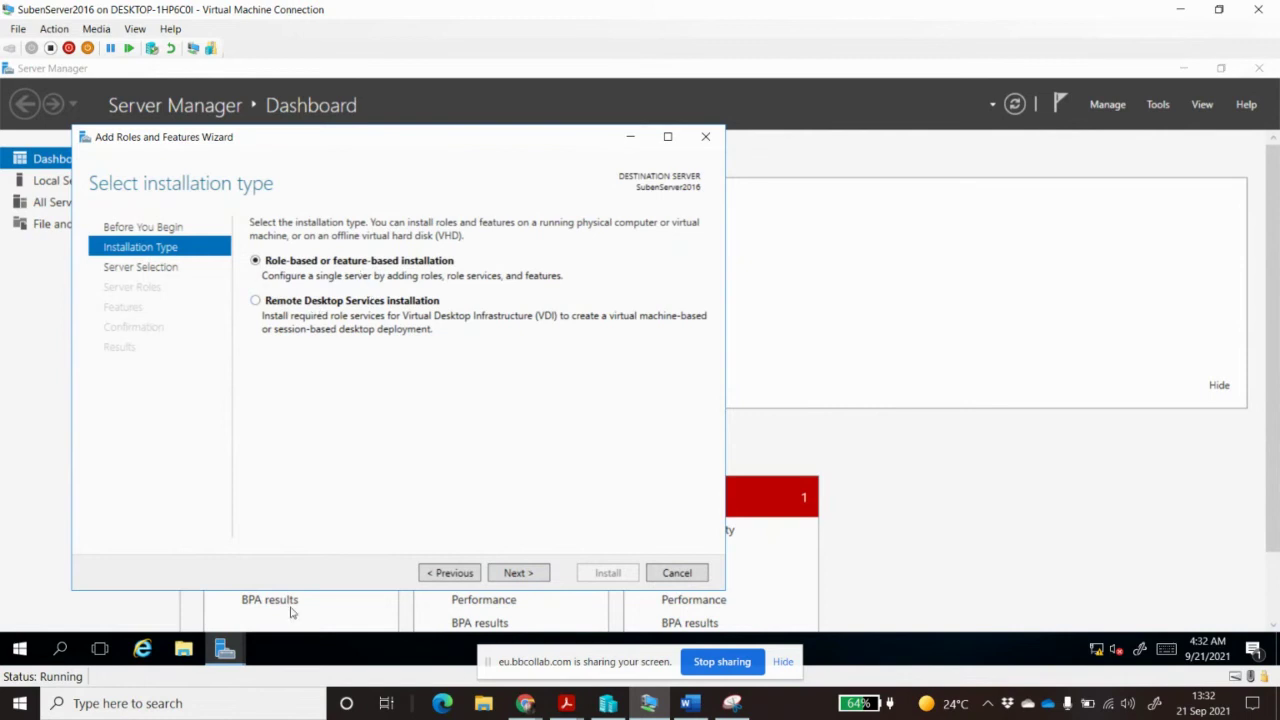
{"action": "left_click", "coordinate": [518, 573]}
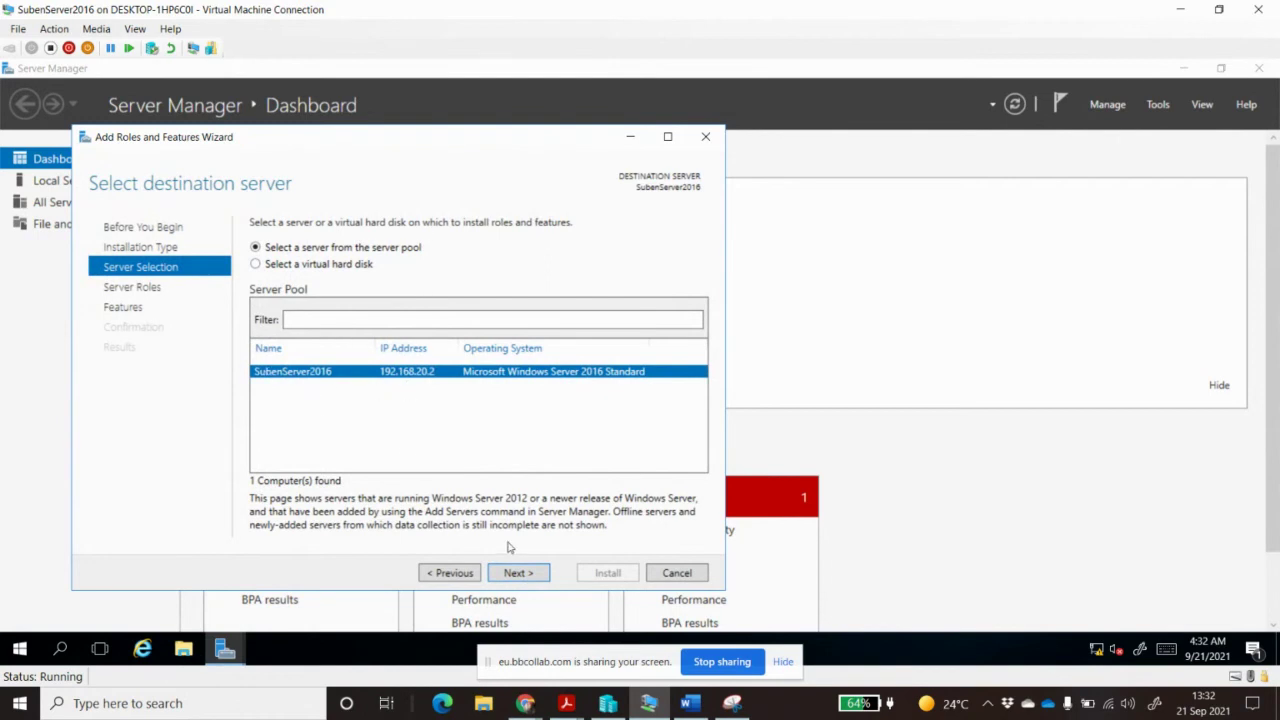
{"action": "left_click", "coordinate": [517, 573]}
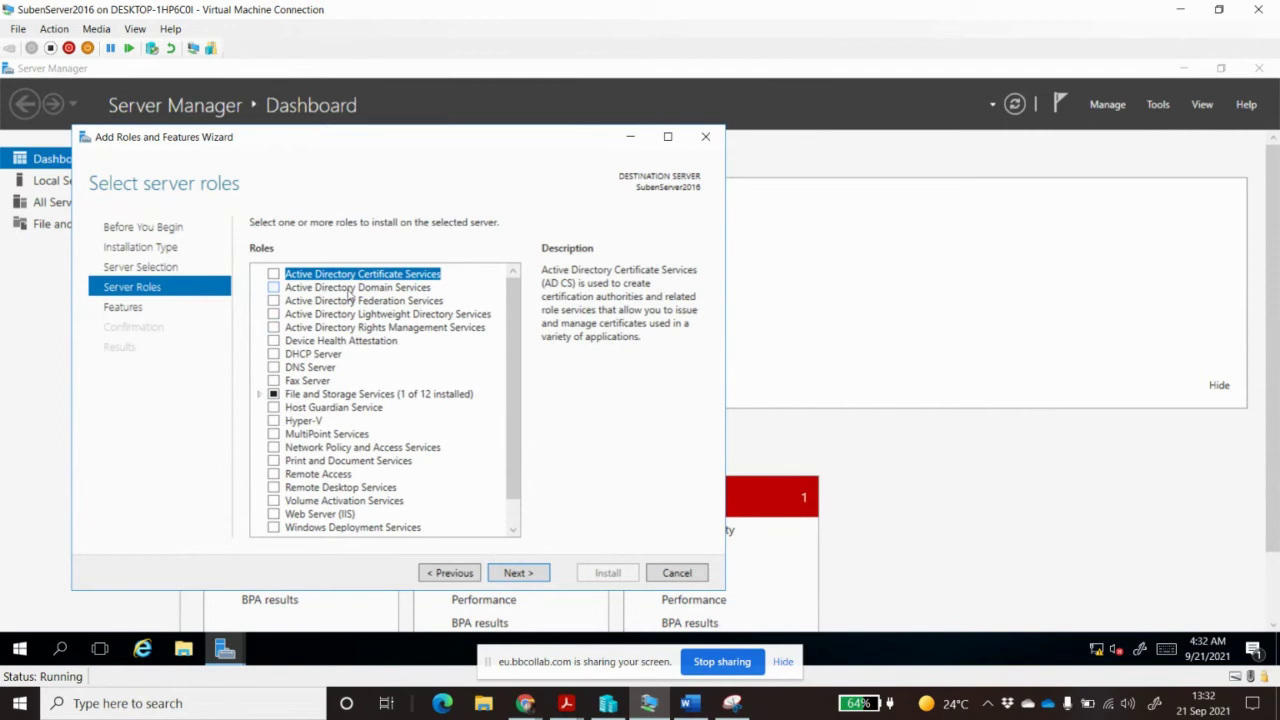
Select Active Directory Domain Services with its required management features and start the installation
{"action": "left_click", "coordinate": [274, 288]}
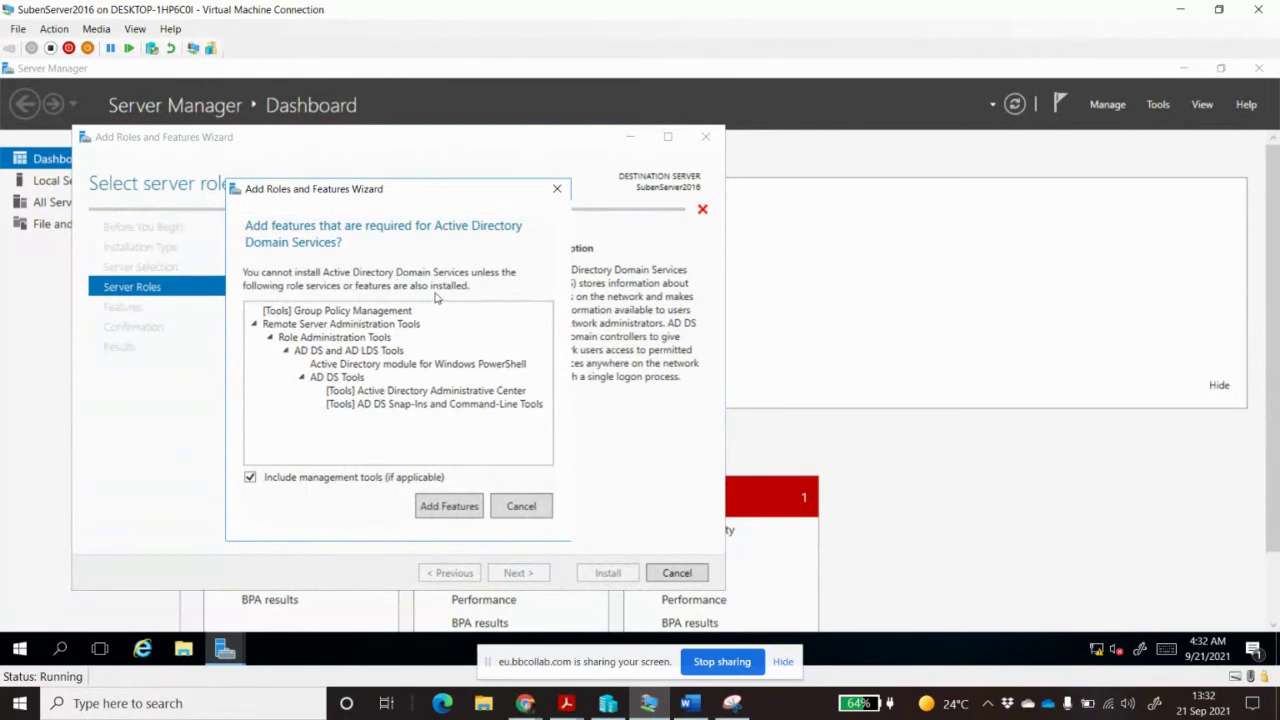
{"action": "left_click", "coordinate": [446, 506]}
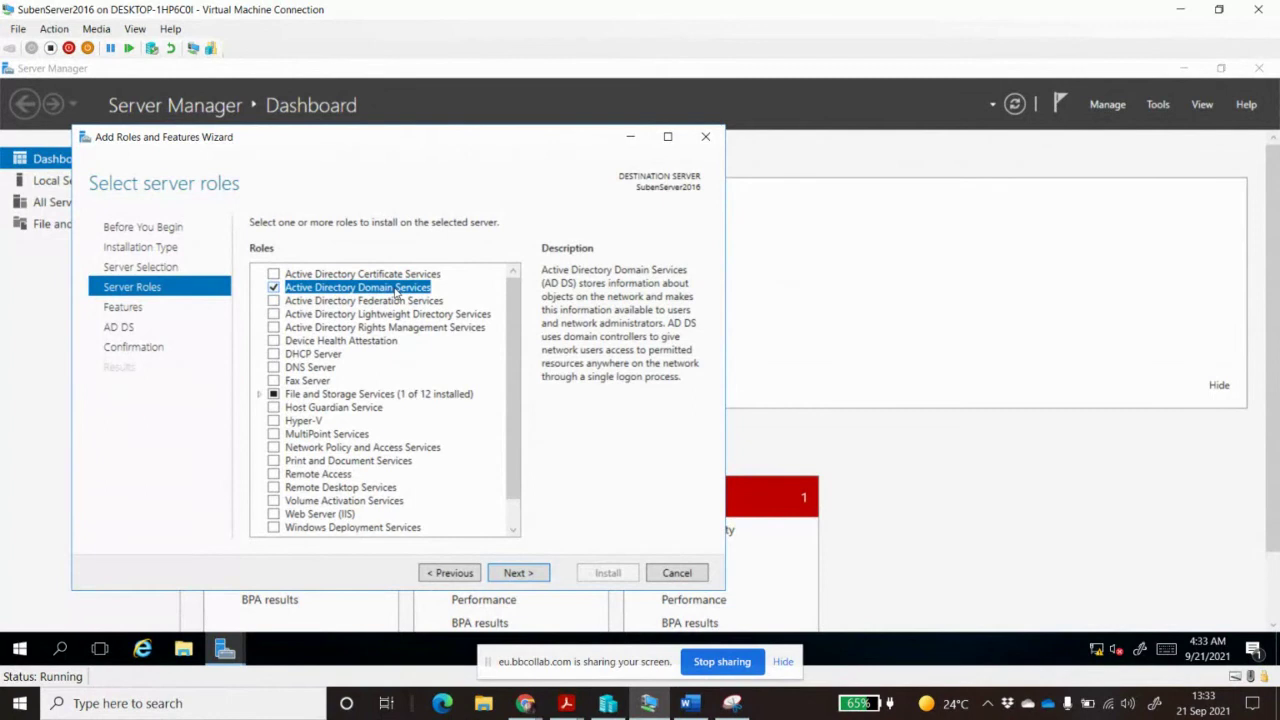
{"action": "left_click", "coordinate": [516, 573]}
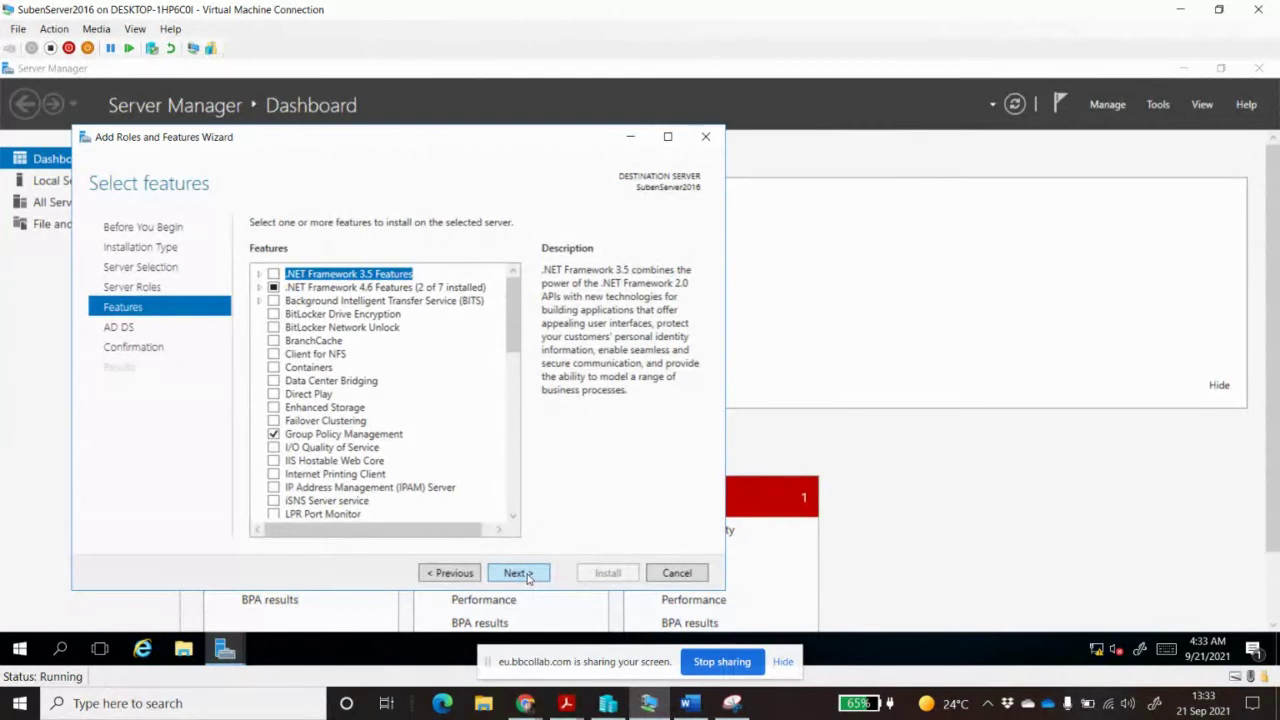
{"action": "left_click", "coordinate": [516, 573]}
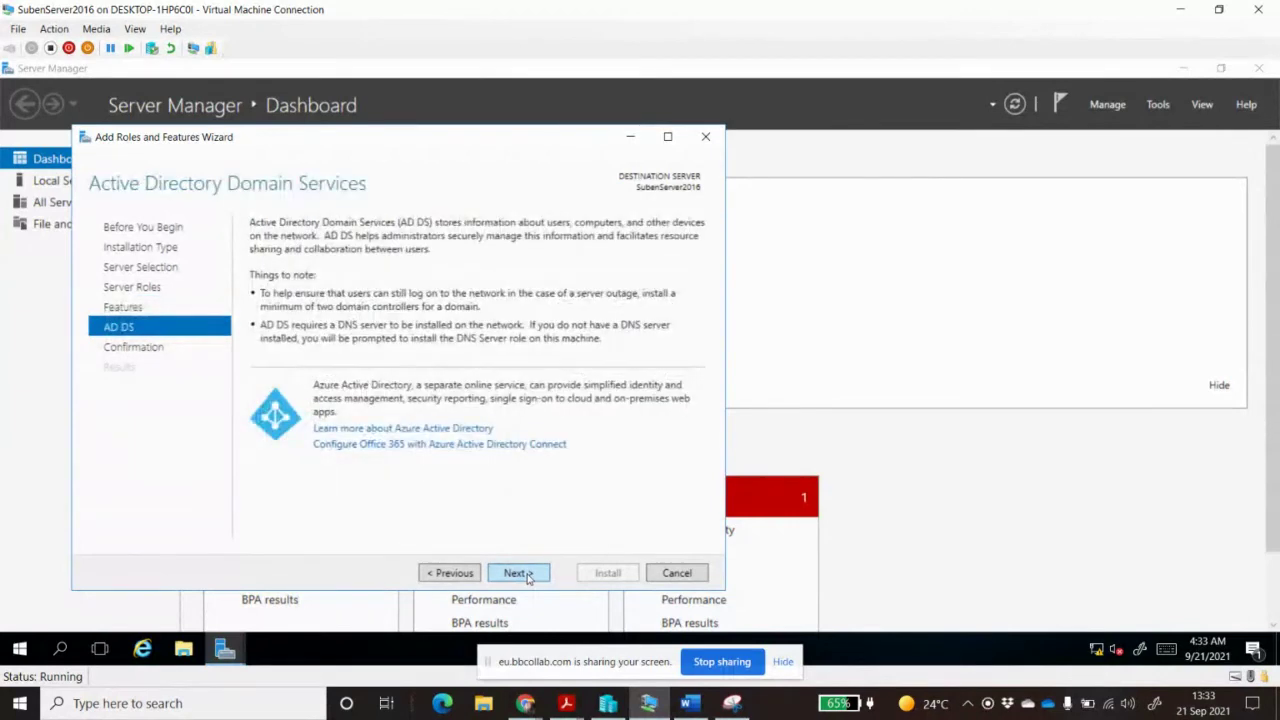
{"action": "left_click", "coordinate": [527, 574]}
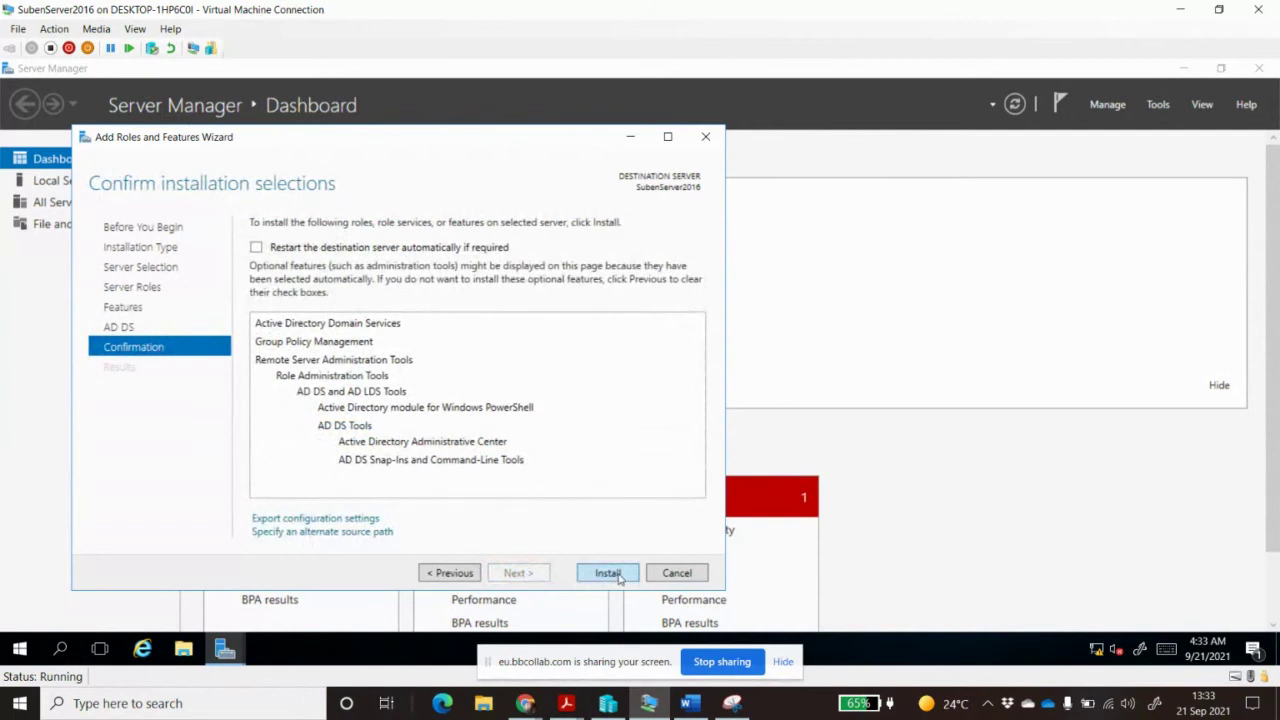
{"action": "left_click", "coordinate": [619, 578]}
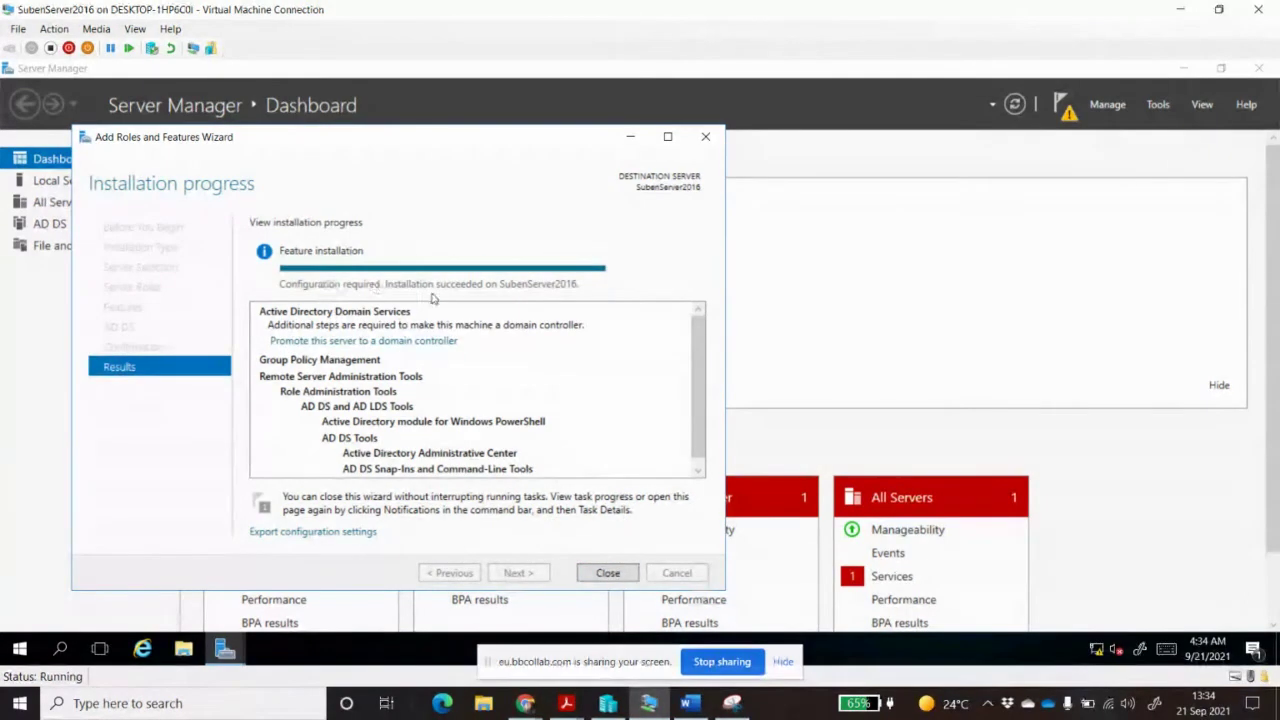
Close the completed installation wizard and review the dashboard's new AD DS tile
{"action": "left_click", "coordinate": [608, 574]}
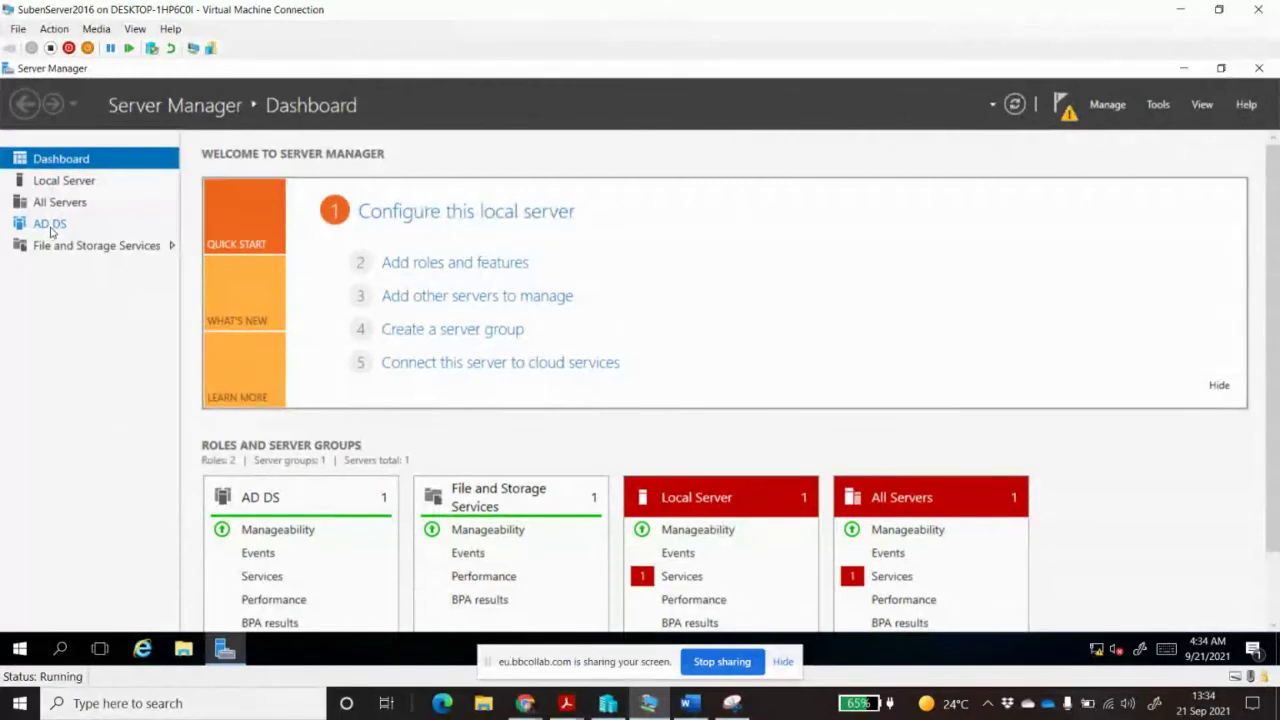
{"action": "scroll", "coordinate": [268, 516], "scroll_direction": "down", "scroll_amount": 1}
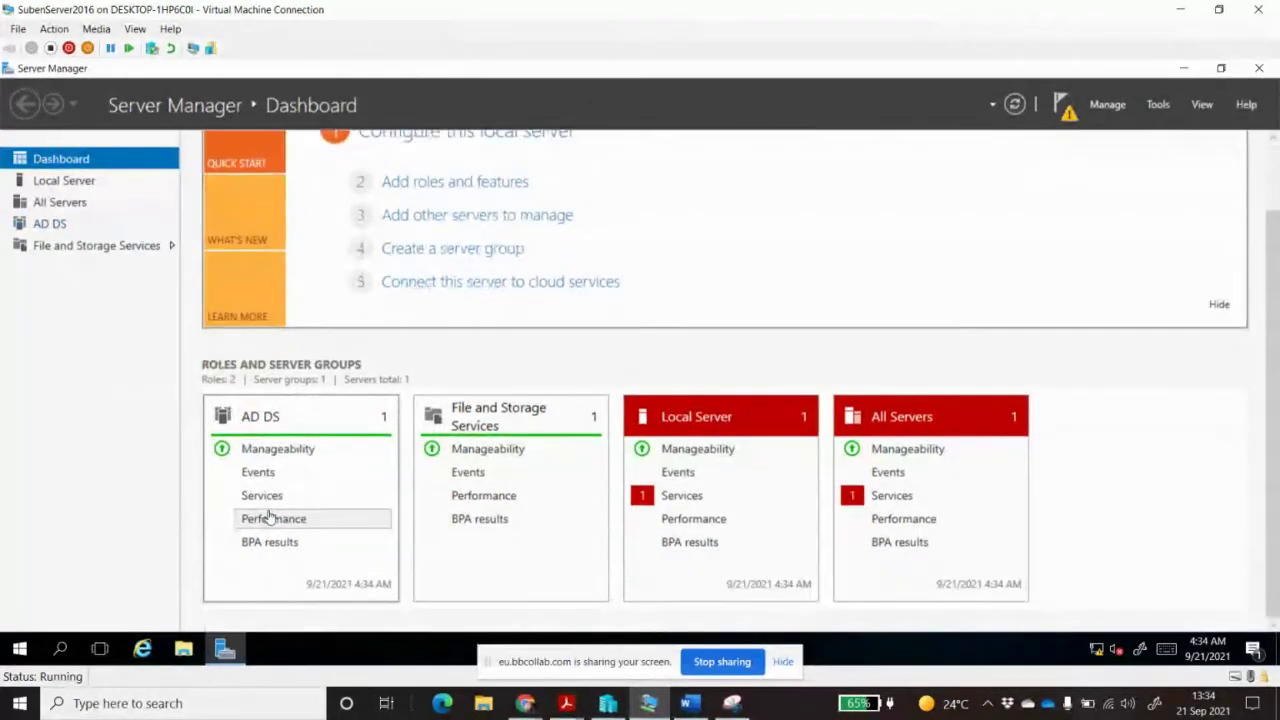
{"action": "scroll", "coordinate": [268, 516], "scroll_direction": "up", "scroll_amount": 1}
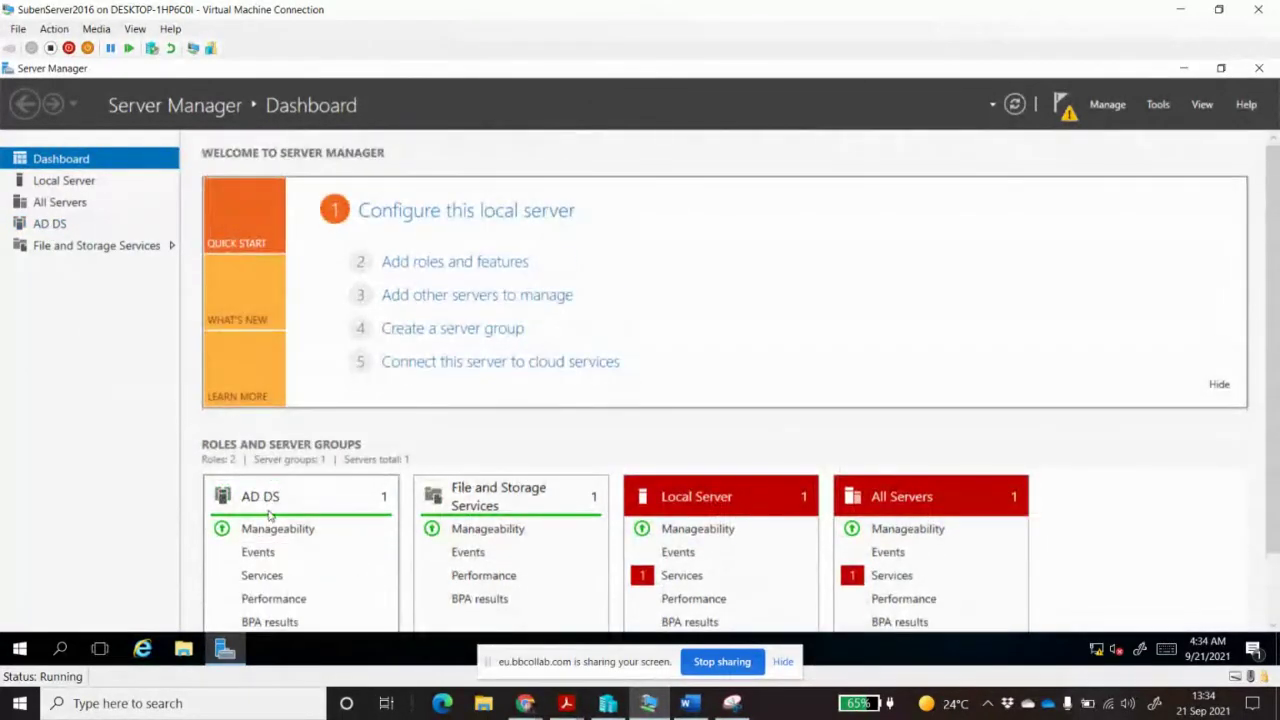
{"action": "scroll", "coordinate": [268, 514], "scroll_direction": "down", "scroll_amount": 1}
From the AD DS page's pending-configuration notice, choose 'Promote this server to a domain controller'
{"action": "left_click", "coordinate": [52, 223]}
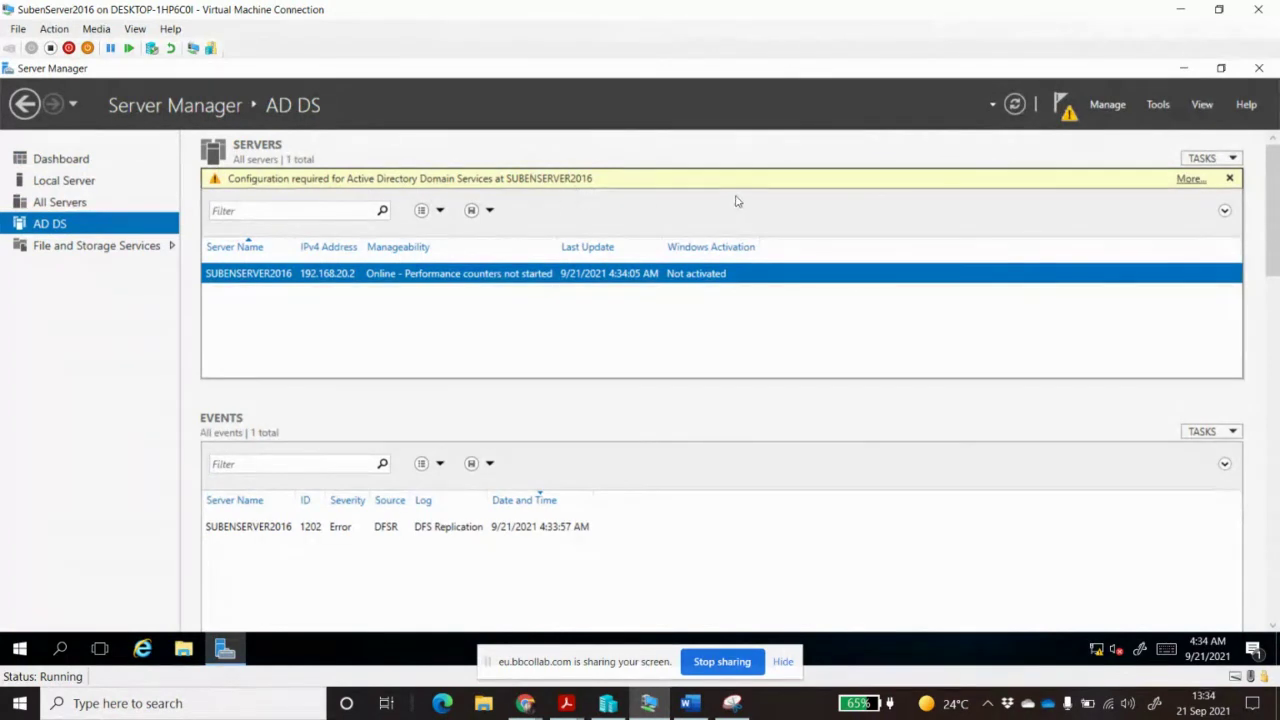
{"action": "left_click", "coordinate": [1188, 180]}
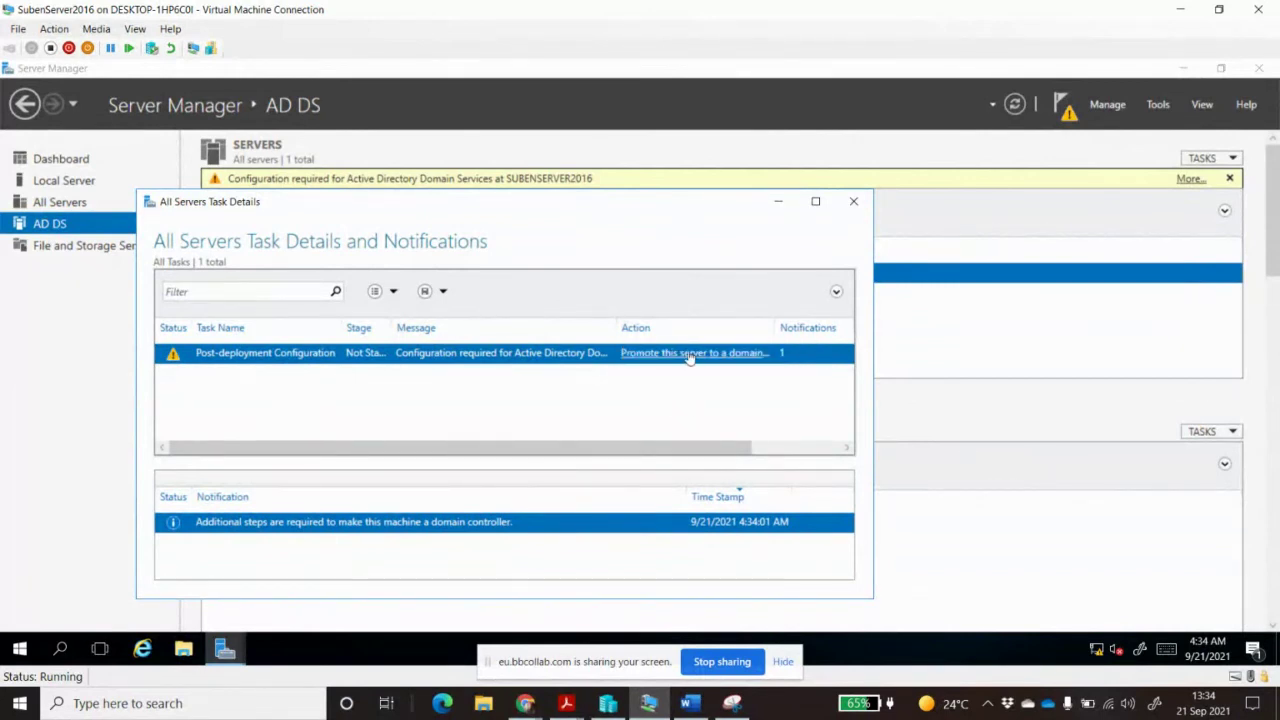
{"action": "left_click", "coordinate": [690, 358]}
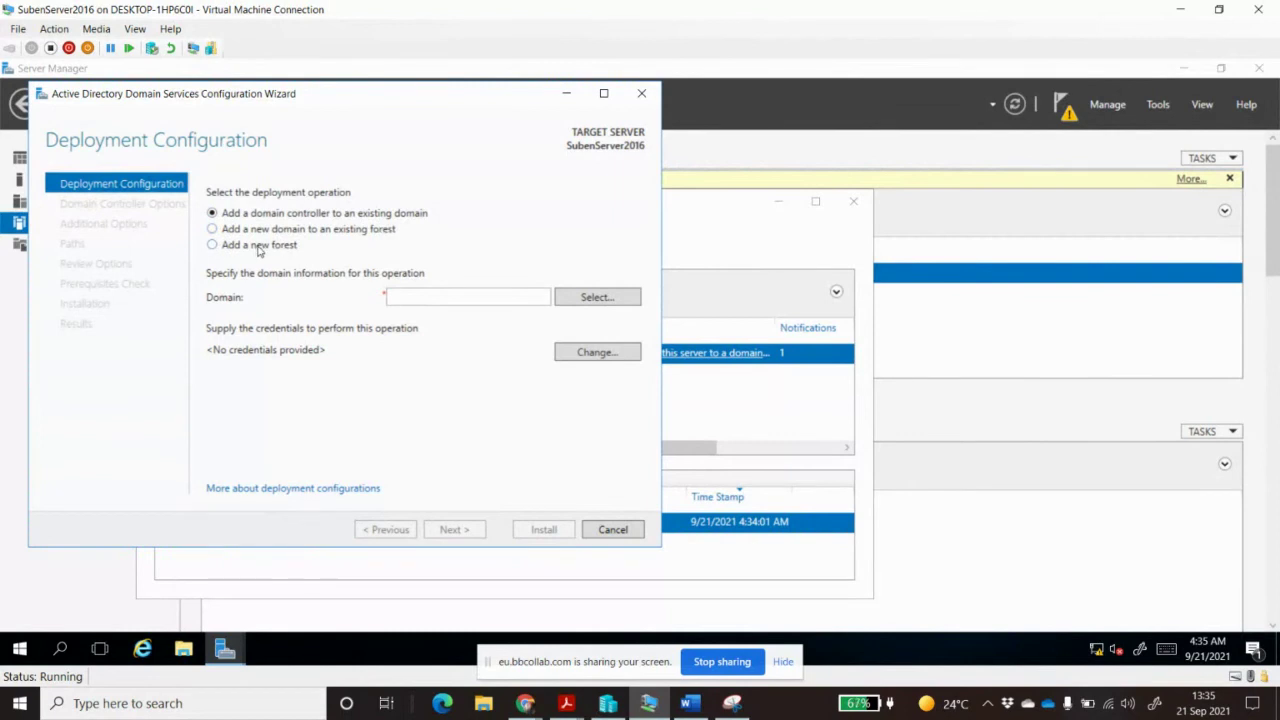
Choose 'Add a new forest' with root domain name SubenN.com and continue
{"action": "left_click", "coordinate": [213, 248]}
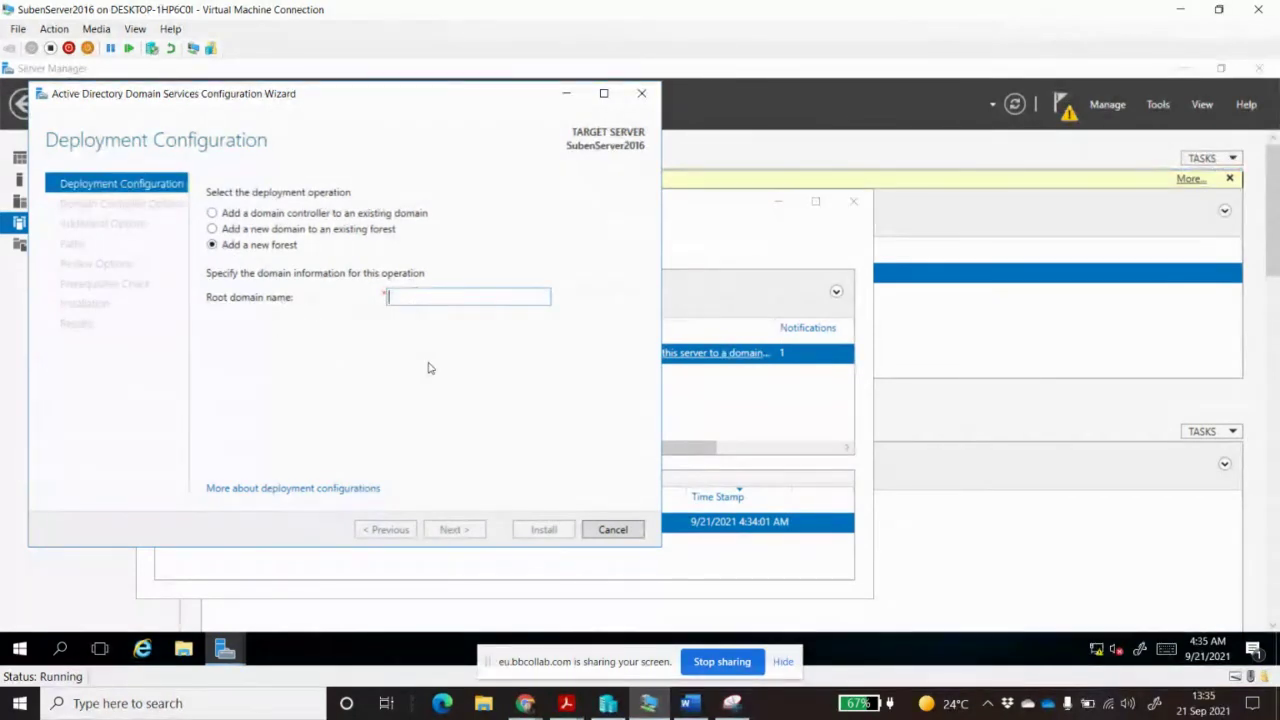
{"action": "type", "text": "Suben"}
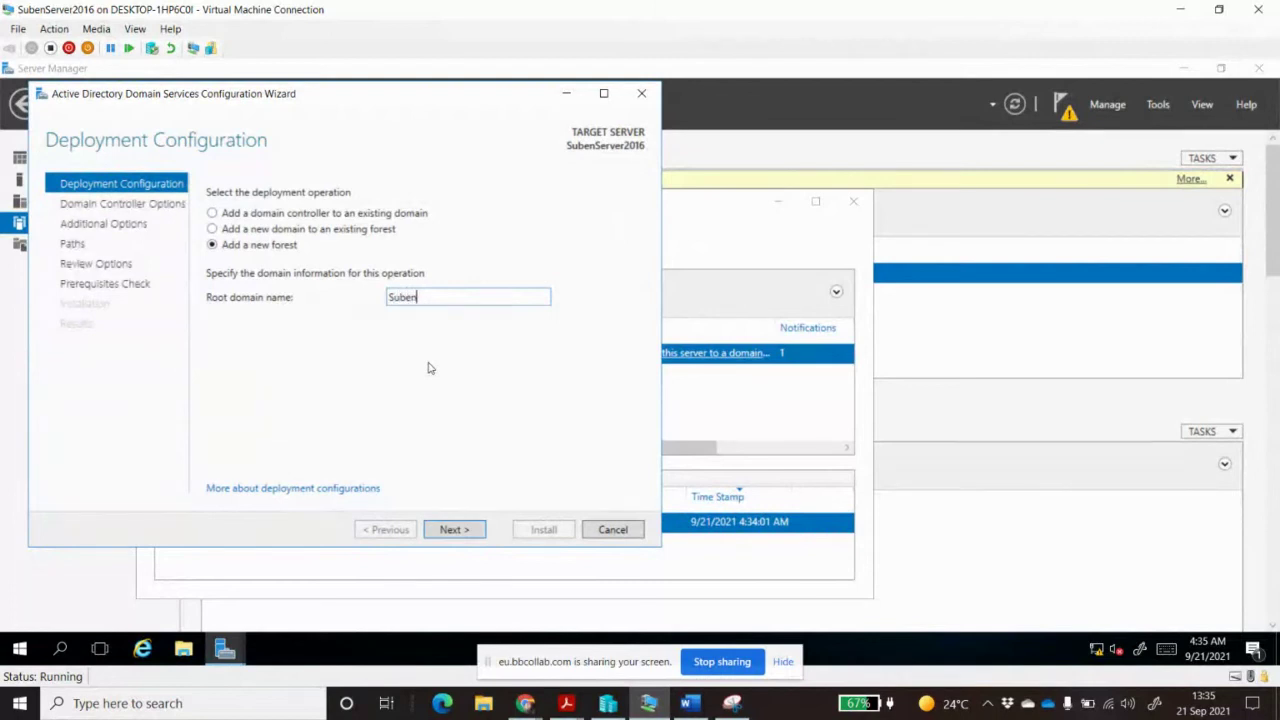
{"action": "type", "text": "N.com"}
{"action": "left_click", "coordinate": [462, 535]}
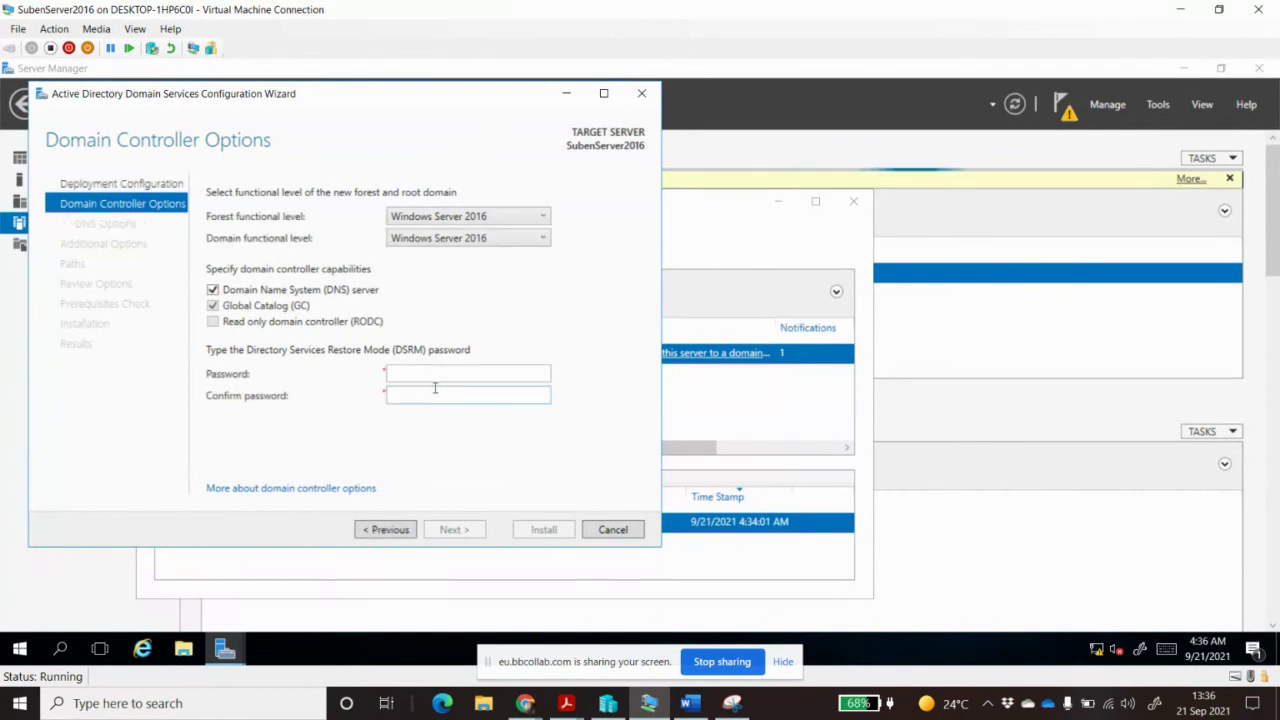
Enter the DSRM password, then accept the default DNS options and NetBIOS name SUBENN
{"action": "left_click", "coordinate": [438, 373]}
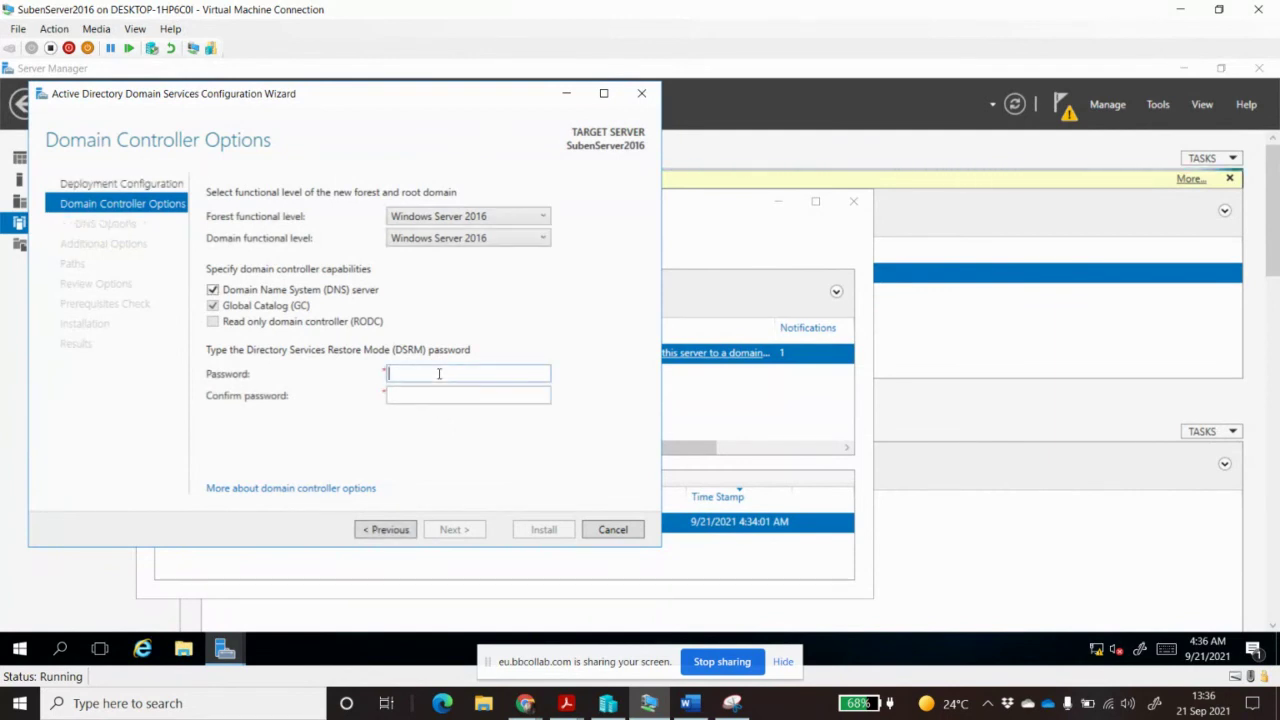
{"action": "type", "text": "•••••••••••••"}
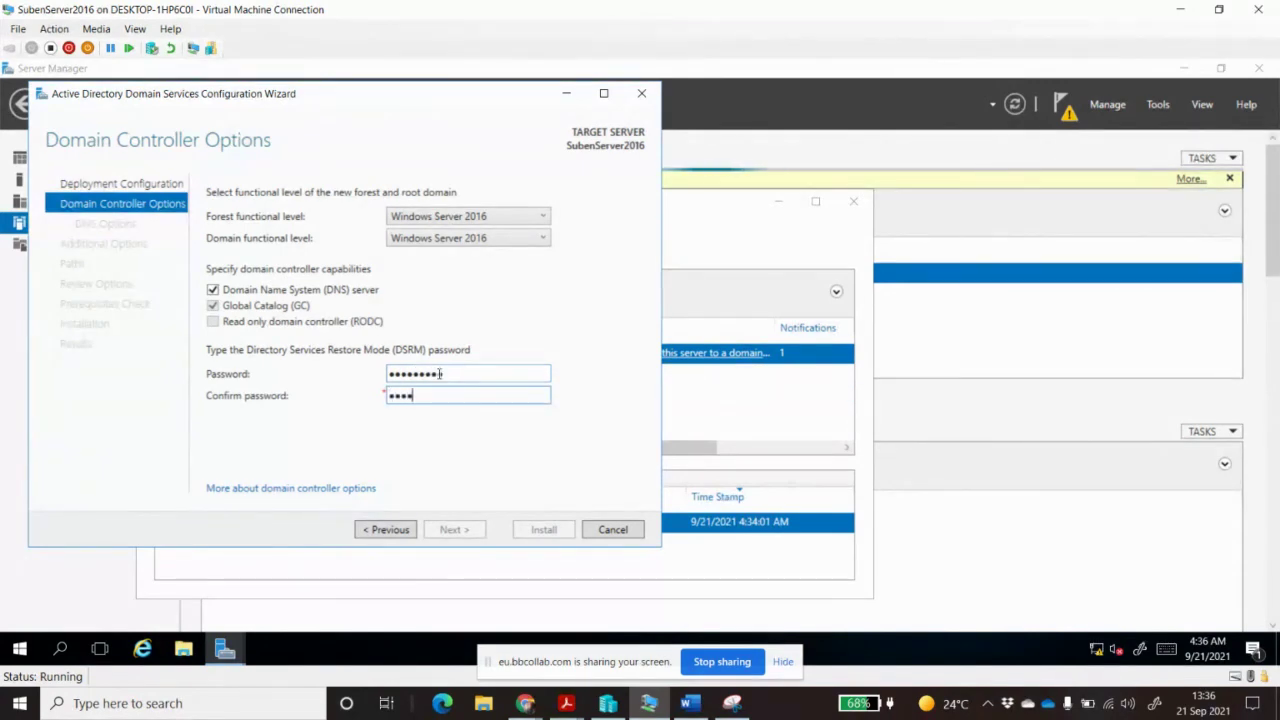
{"action": "type", "text": "•"}
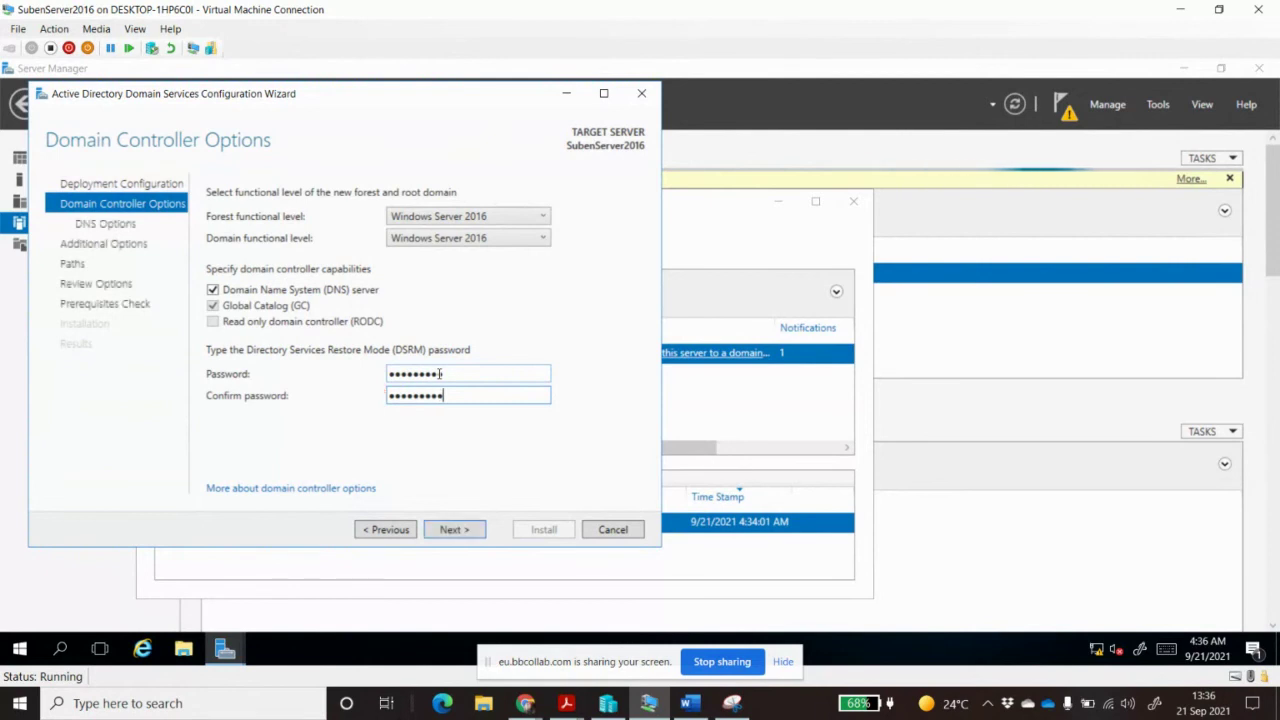
{"action": "left_click", "coordinate": [455, 529]}
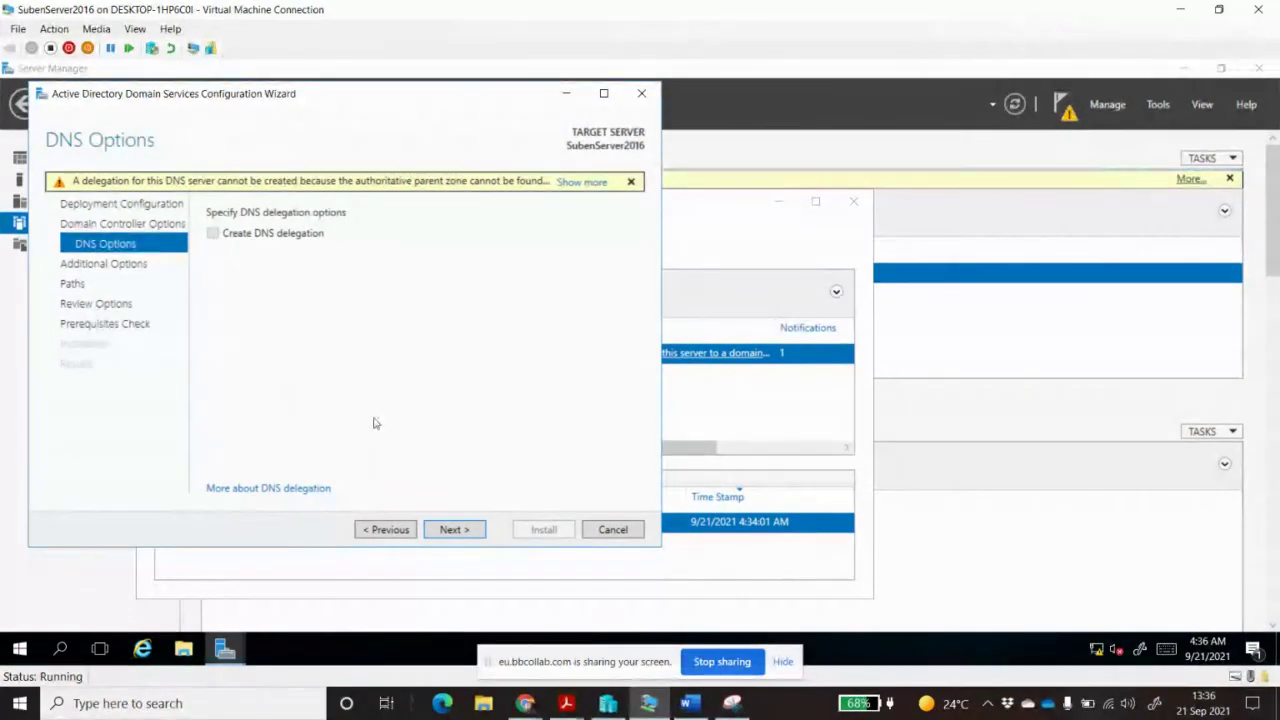
{"action": "left_click", "coordinate": [452, 530]}
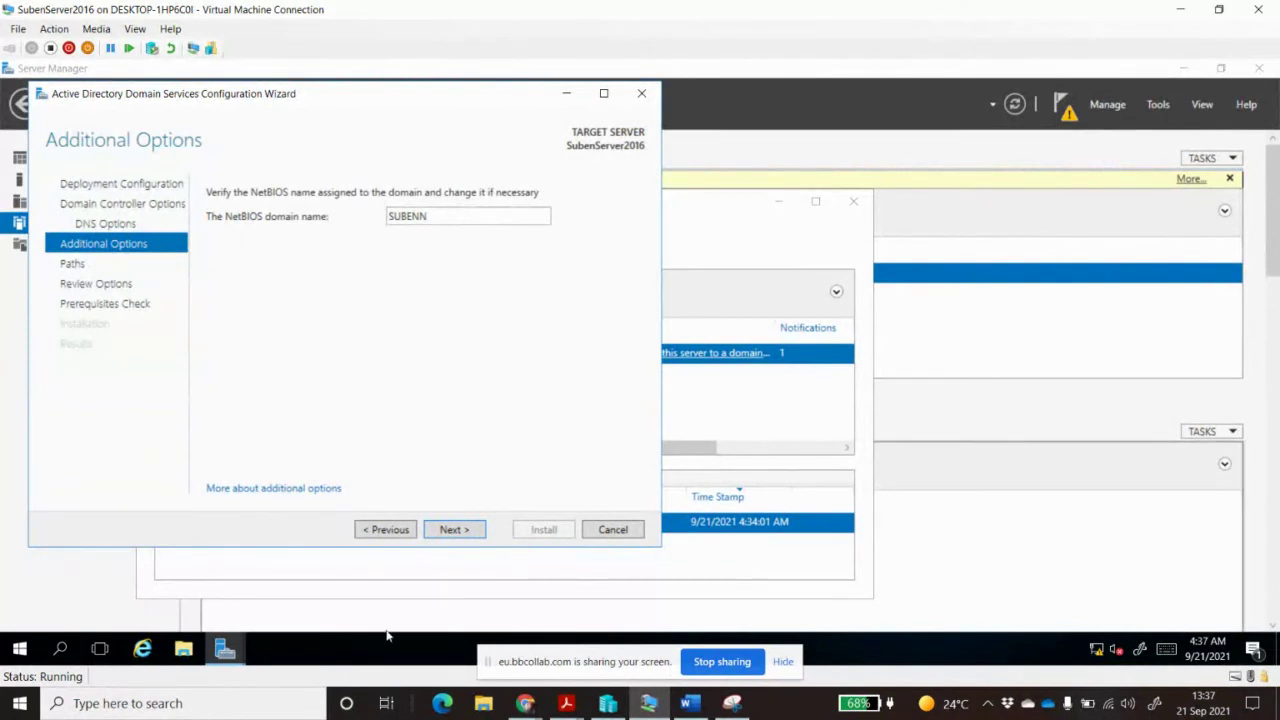
{"action": "left_click", "coordinate": [458, 531]}
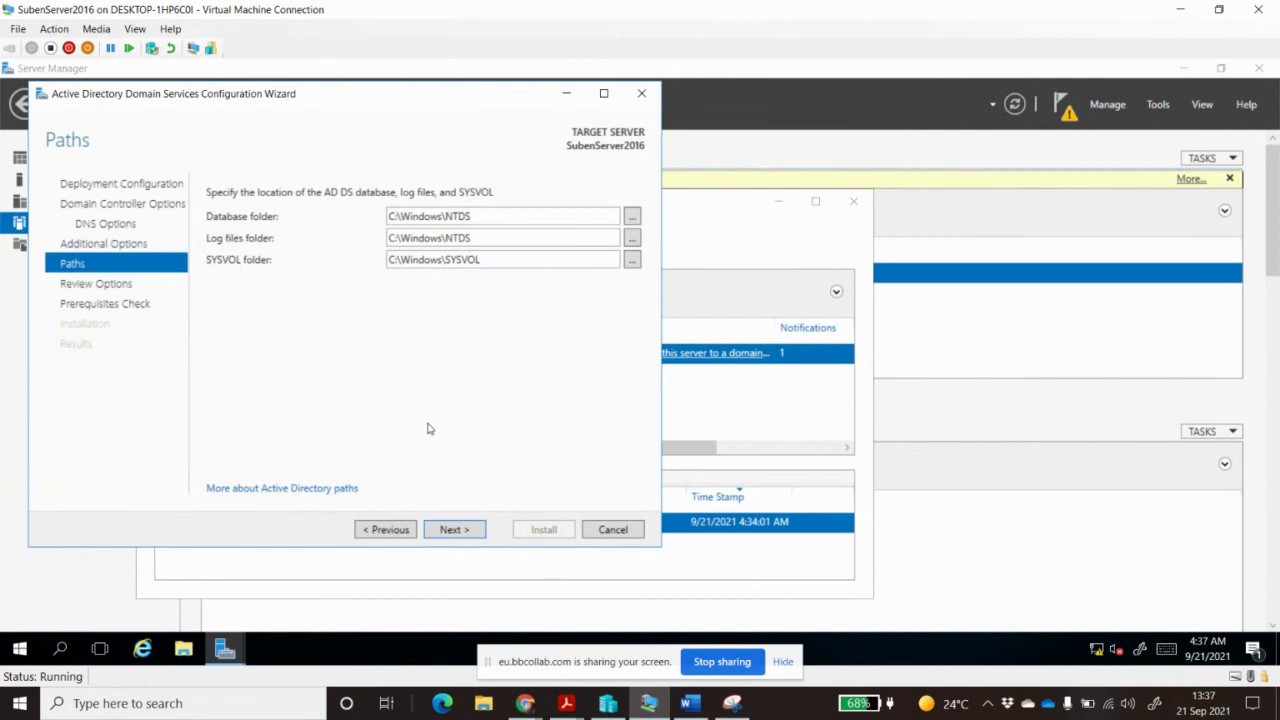
Accept the default NTDS and SYSVOL paths and the review summary to run the prerequisites check
{"action": "left_click", "coordinate": [459, 531]}
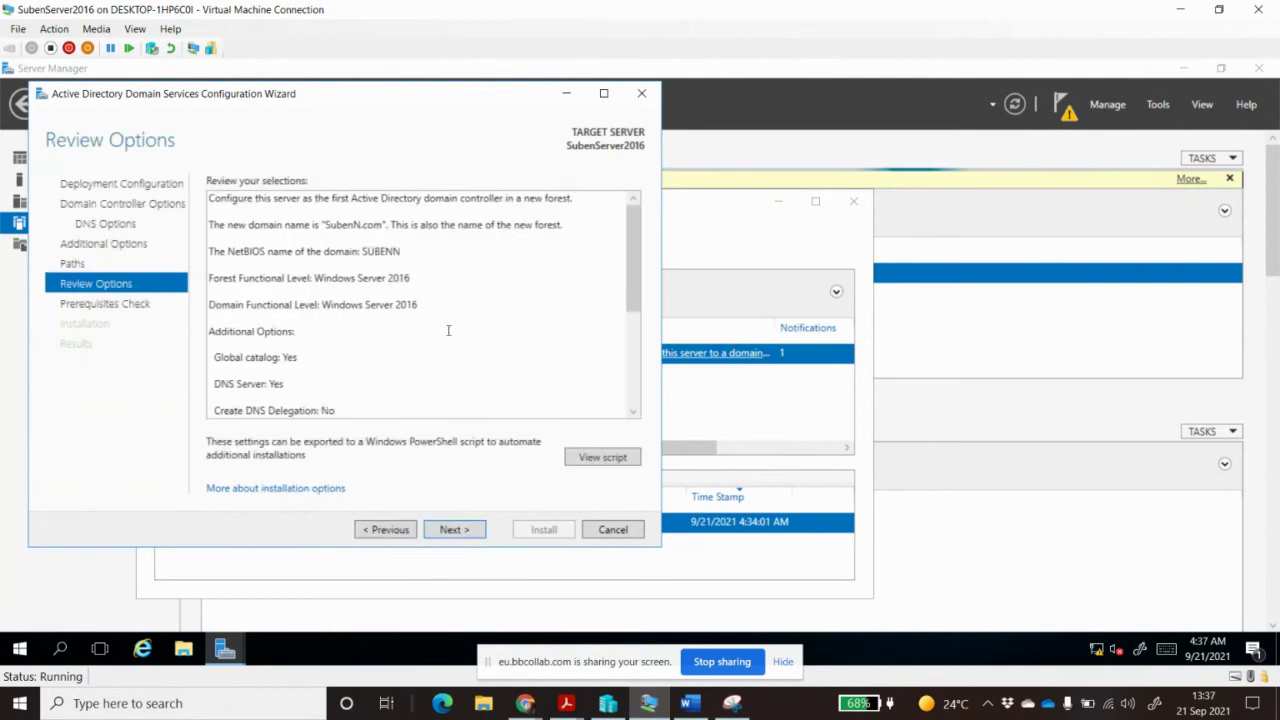
{"action": "left_click", "coordinate": [462, 531]}
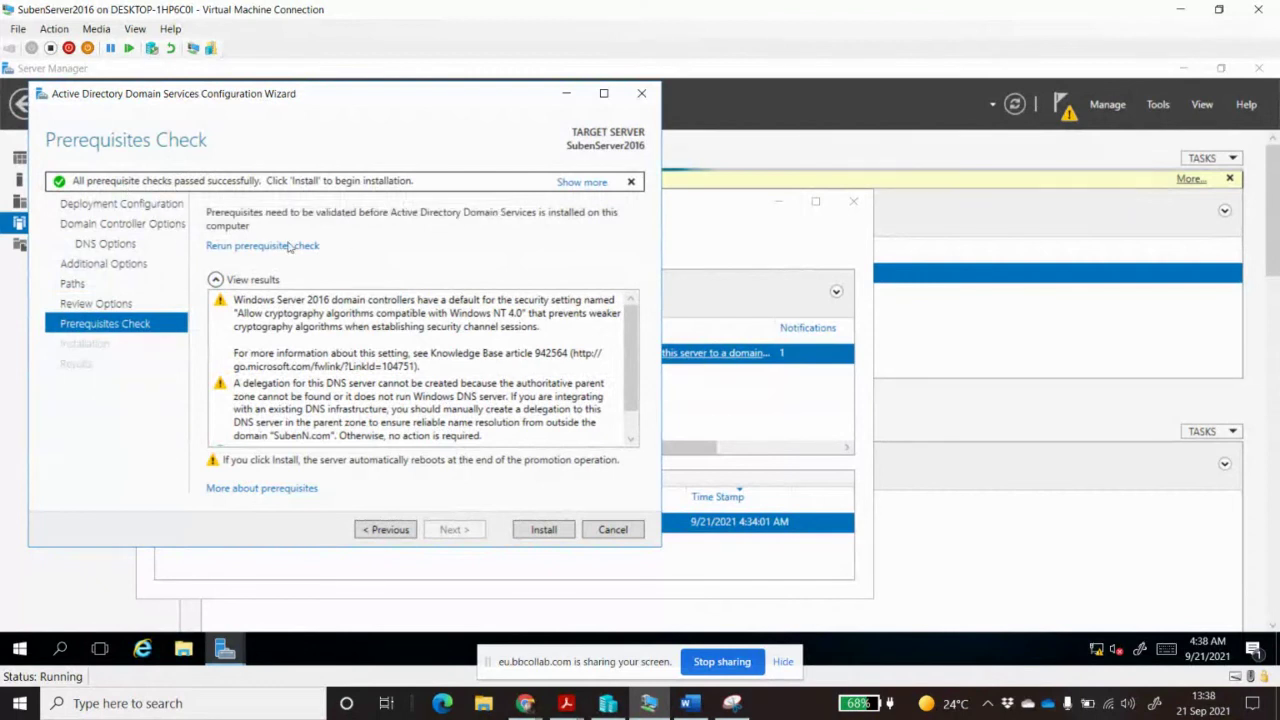
Click Install to begin promoting the server to the SubenN.com domain controller
{"action": "left_click", "coordinate": [544, 531]}
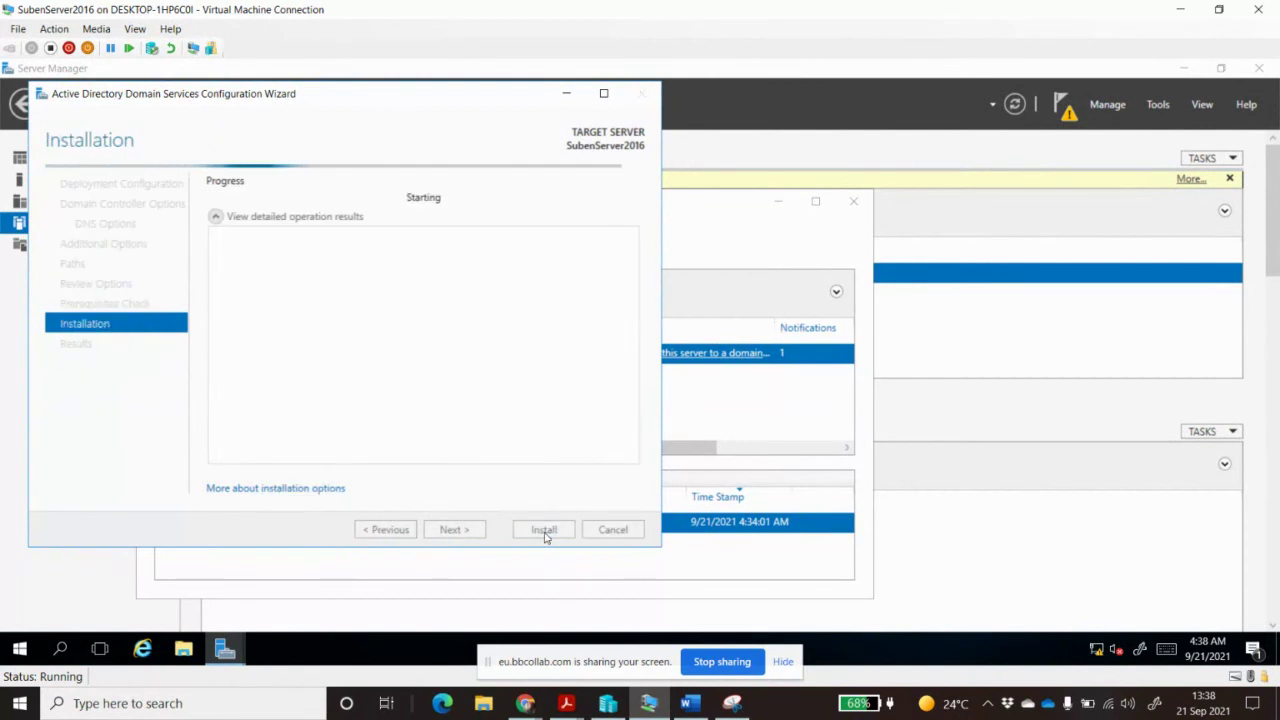
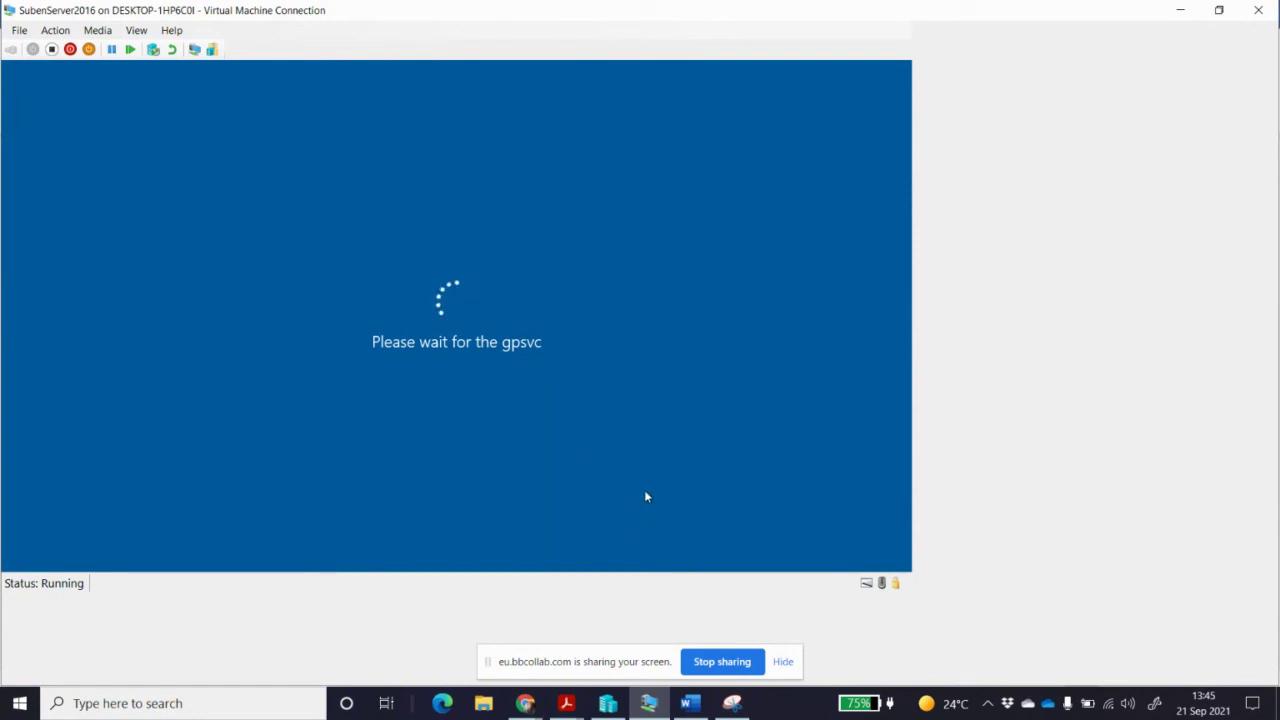
Switch from the server VM to the NWAR 5112 POE.pdf assignment in Acrobat Reader
{"action": "mouse_move", "coordinate": [566, 703]}
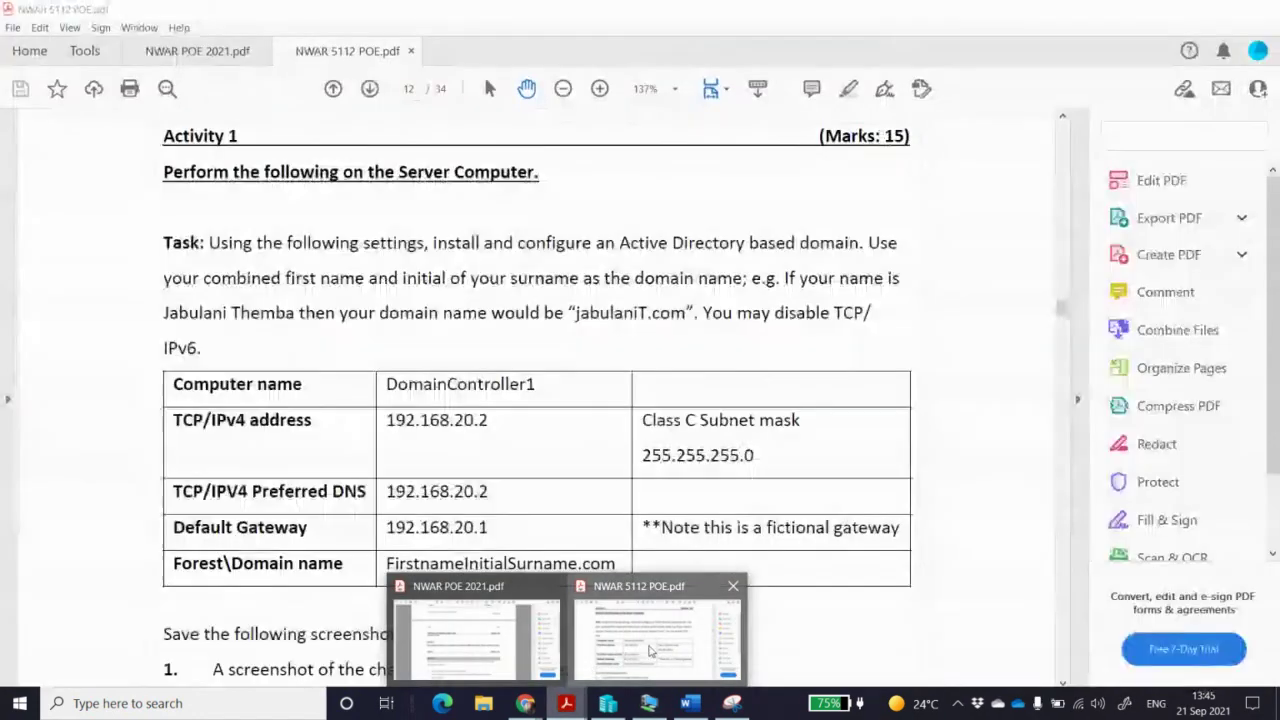
{"action": "left_click", "coordinate": [650, 651]}
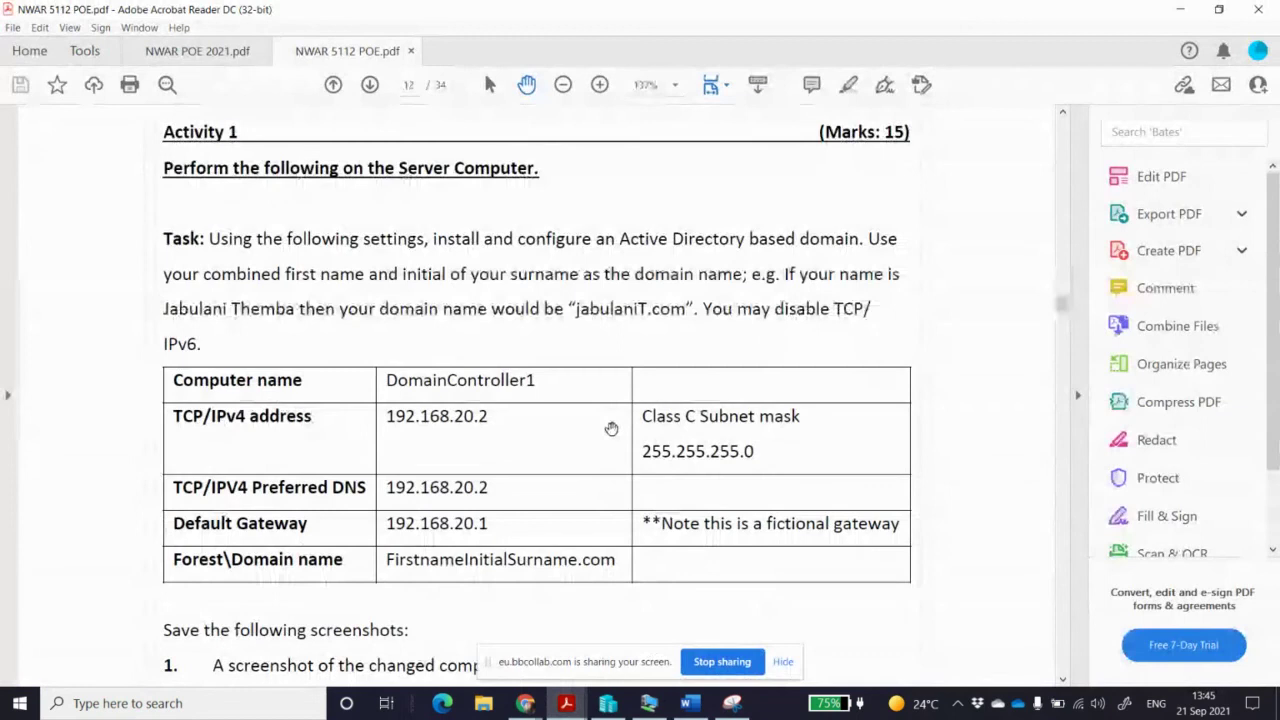
Read Activity 1's domain settings on page 12, picking out the computer name DomainController1
{"action": "scroll", "coordinate": [611, 428], "scroll_direction": "up", "scroll_amount": 2}
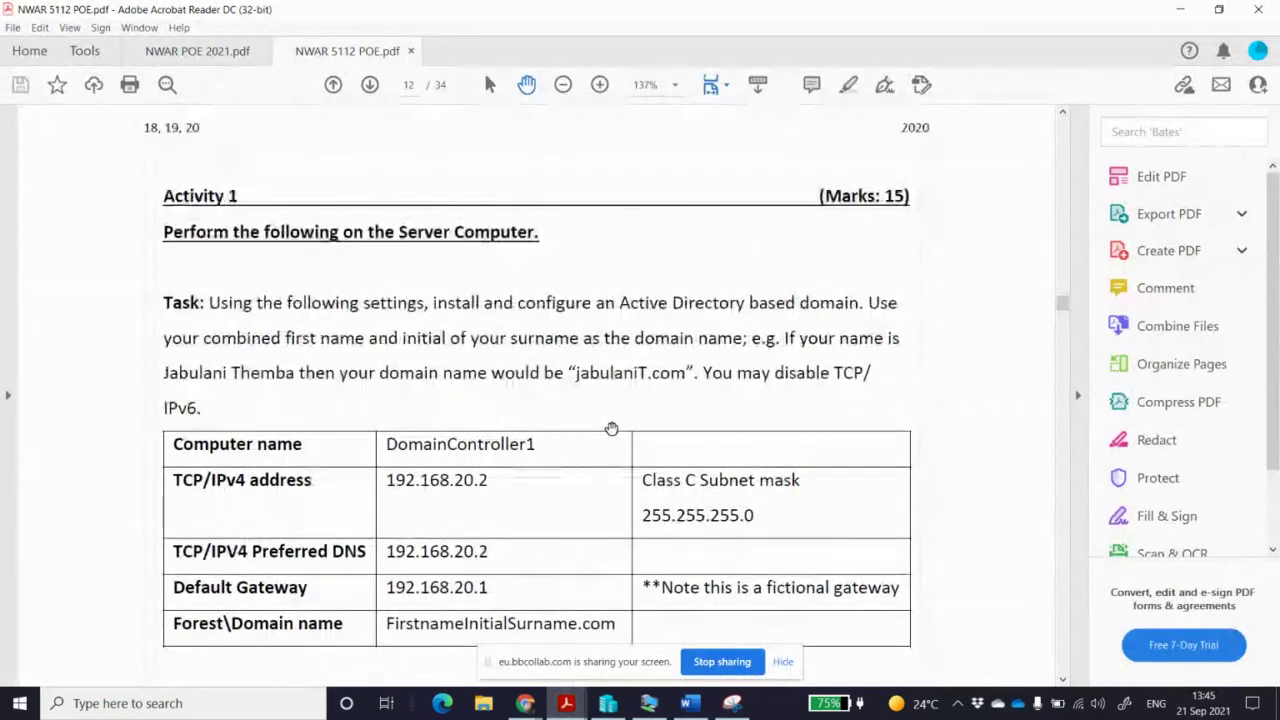
{"action": "scroll", "coordinate": [611, 428], "scroll_direction": "up", "scroll_amount": 1}
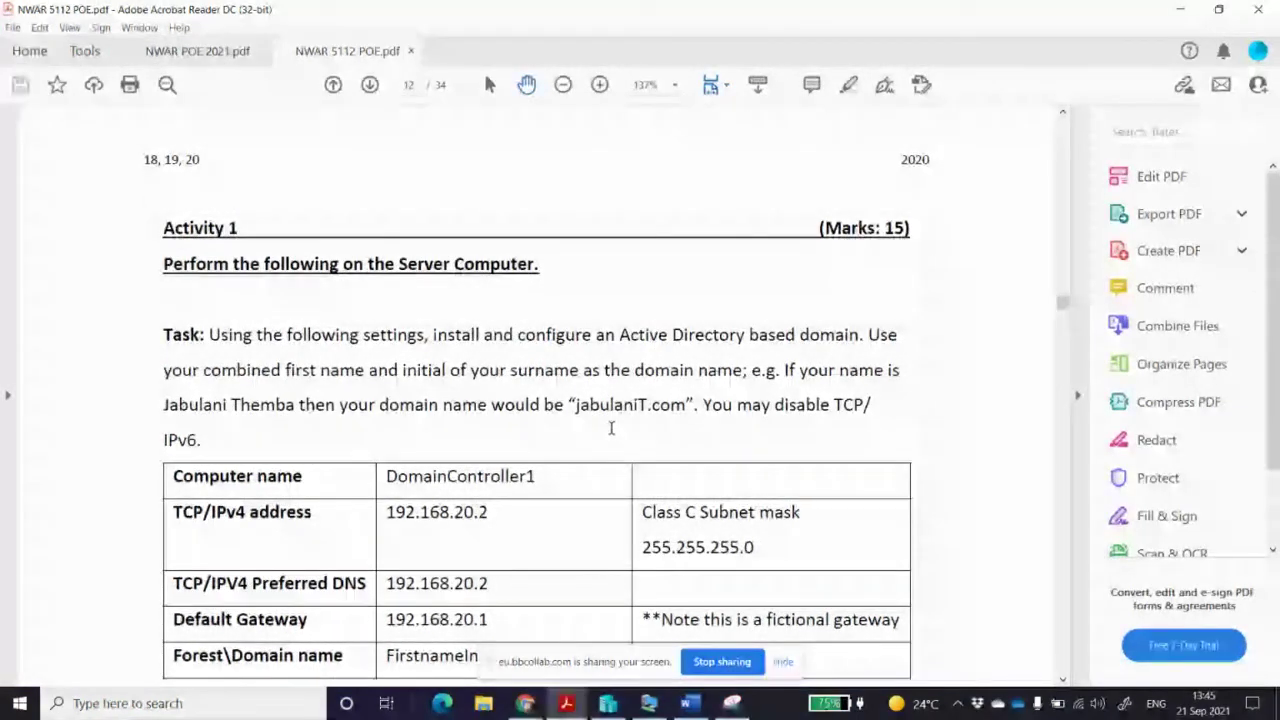
{"action": "scroll", "coordinate": [611, 428], "scroll_direction": "down", "scroll_amount": 2}
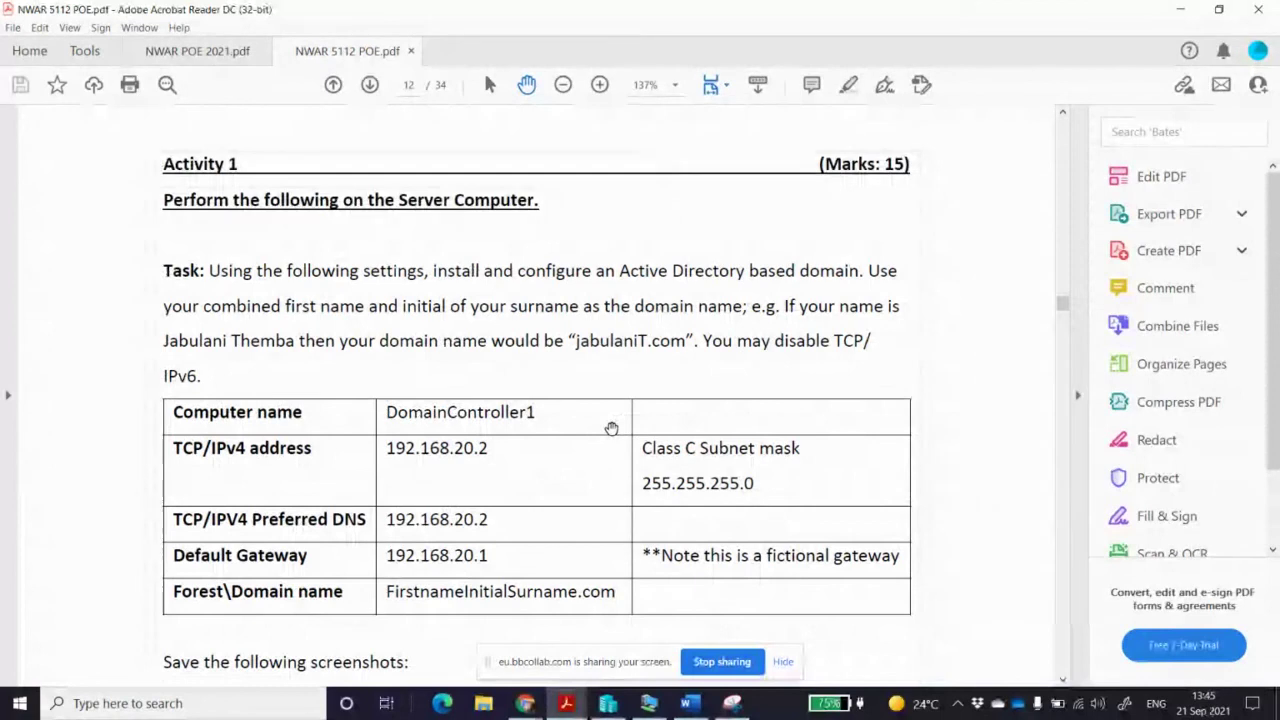
{"action": "scroll", "coordinate": [639, 503], "scroll_direction": "down", "scroll_amount": 1}
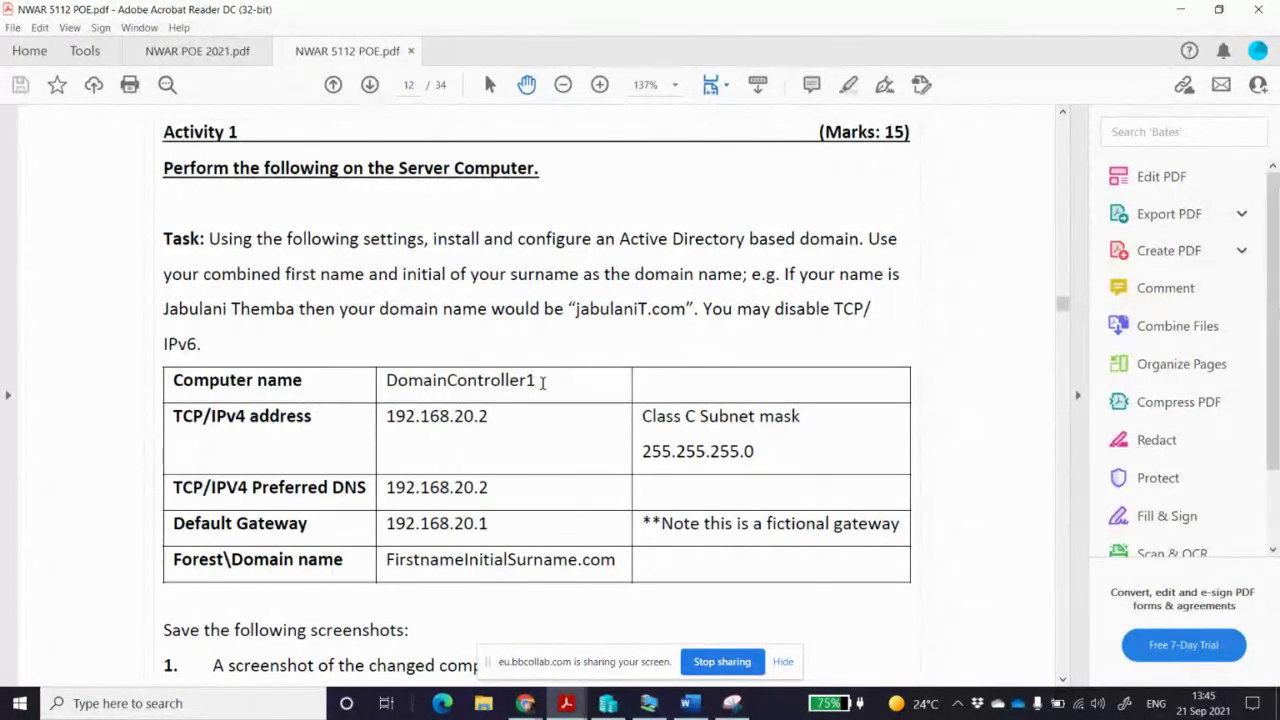
{"action": "double_click", "coordinate": [452, 383]}
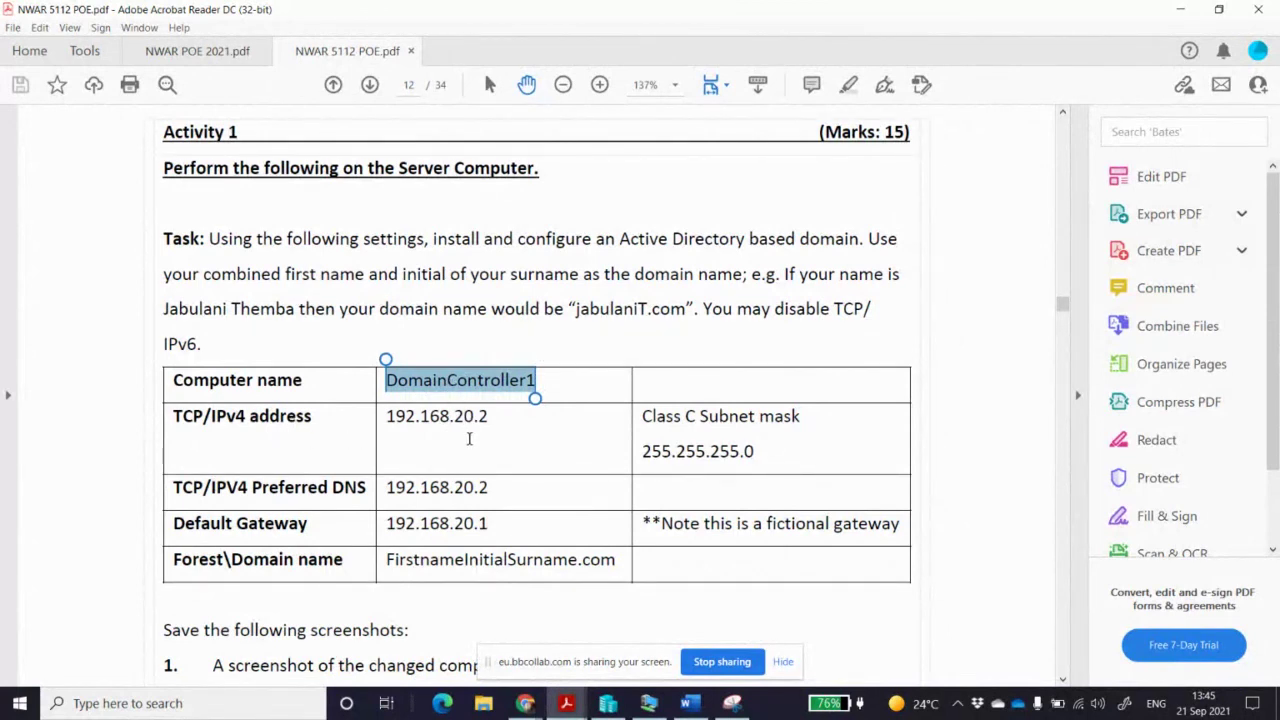
{"action": "left_click", "coordinate": [507, 424]}
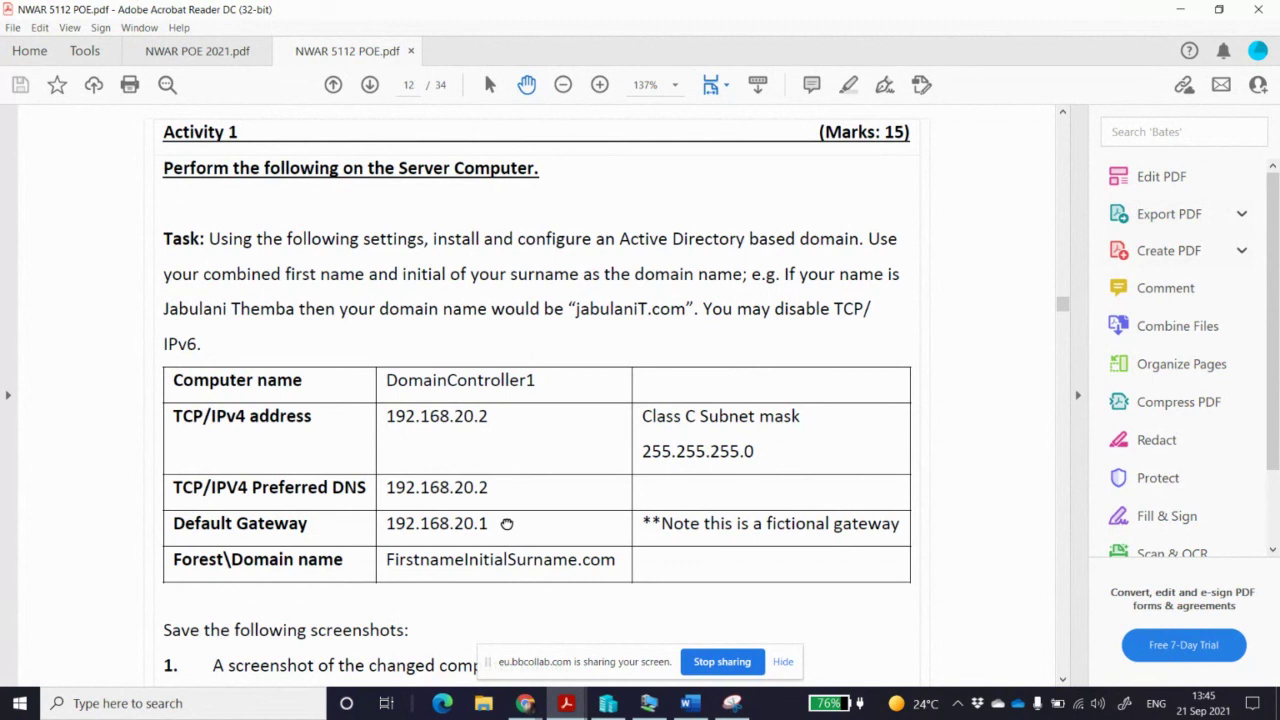
Scroll down to Activity 1's 15-mark rubric, where Active Directory installation is worth 7
{"action": "scroll", "coordinate": [507, 523], "scroll_direction": "down", "scroll_amount": 1}
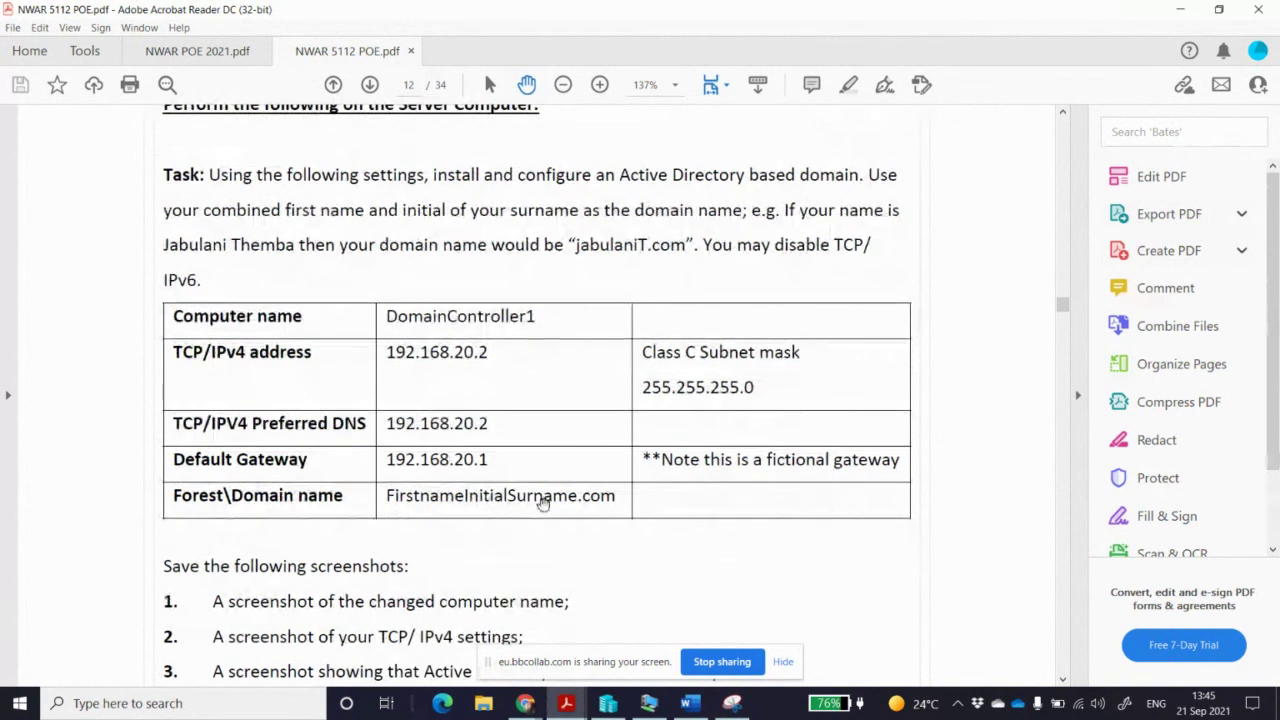
{"action": "scroll", "coordinate": [543, 505], "scroll_direction": "down", "scroll_amount": 2}
{"action": "scroll", "coordinate": [543, 505], "scroll_direction": "down", "scroll_amount": 1}
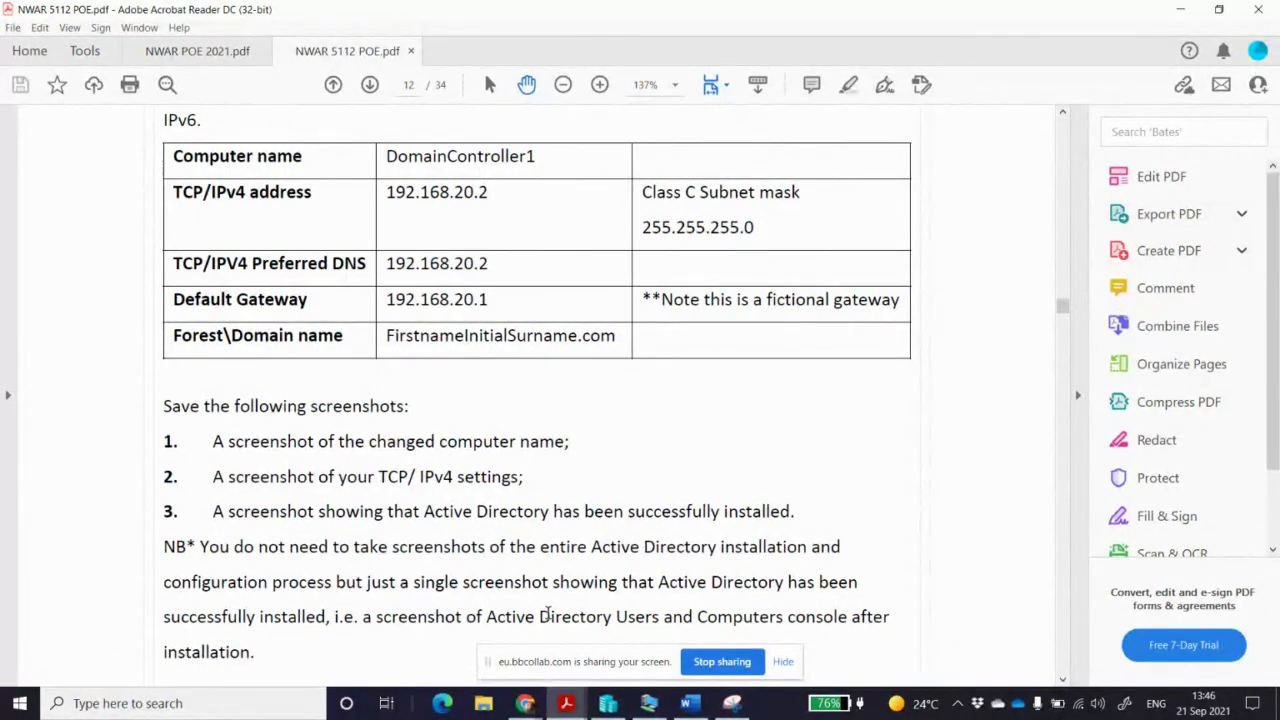
{"action": "scroll", "coordinate": [548, 614], "scroll_direction": "down", "scroll_amount": 5}
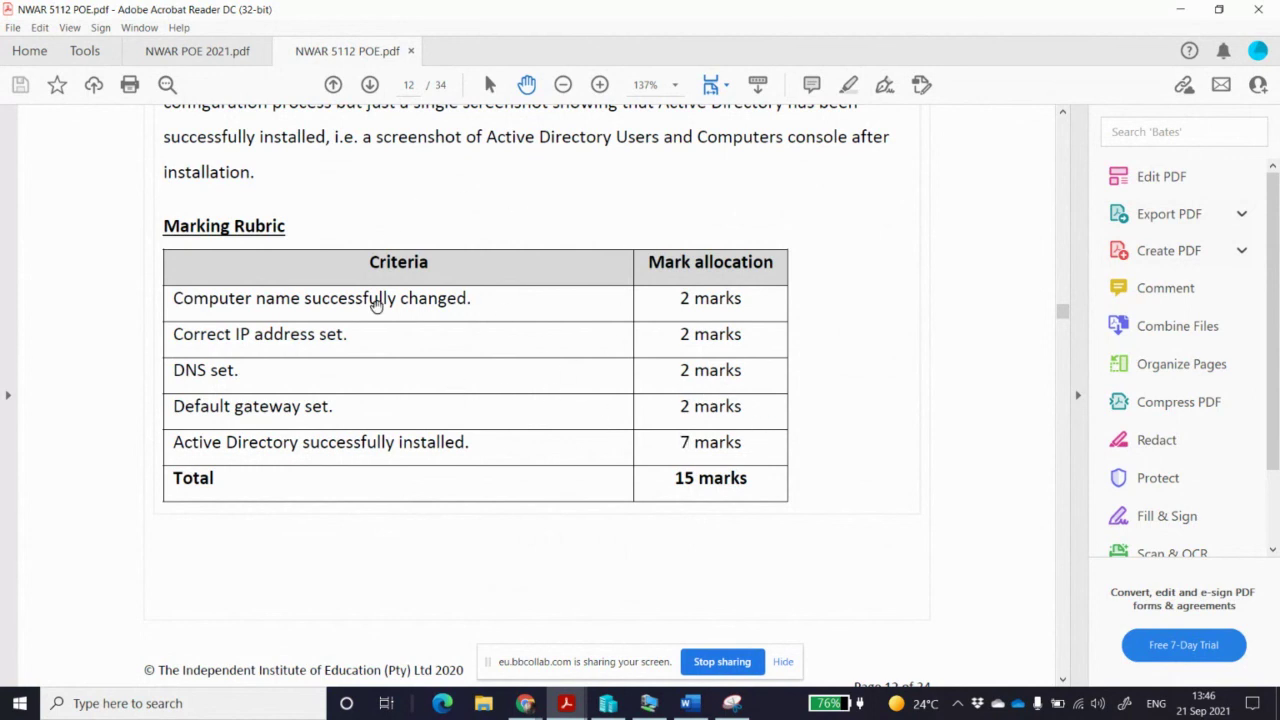
Look over Activity 2's DHCP Server task and rubric on page 13, then return to the server VM
{"action": "scroll", "coordinate": [498, 402], "scroll_direction": "down", "scroll_amount": 12}
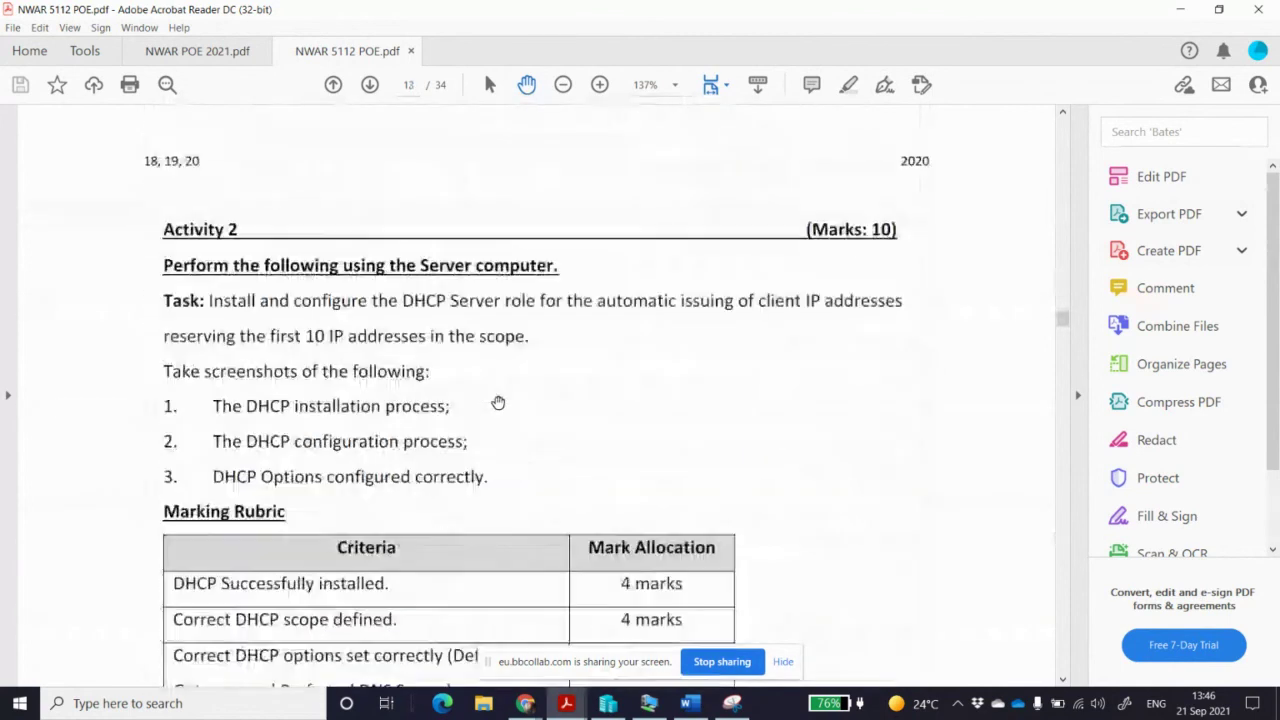
{"action": "scroll", "coordinate": [498, 402], "scroll_direction": "down", "scroll_amount": 1}
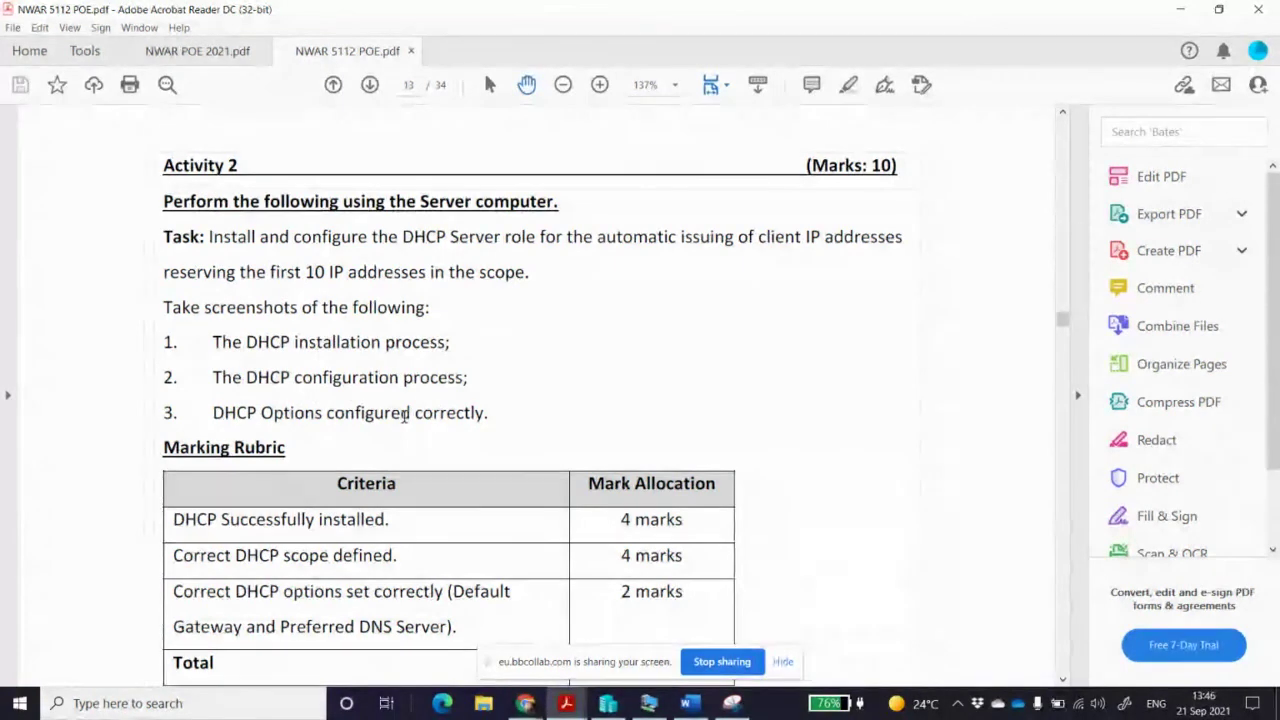
{"action": "scroll", "coordinate": [405, 415], "scroll_direction": "down", "scroll_amount": 3}
{"action": "scroll", "coordinate": [403, 417], "scroll_direction": "up", "scroll_amount": 2}
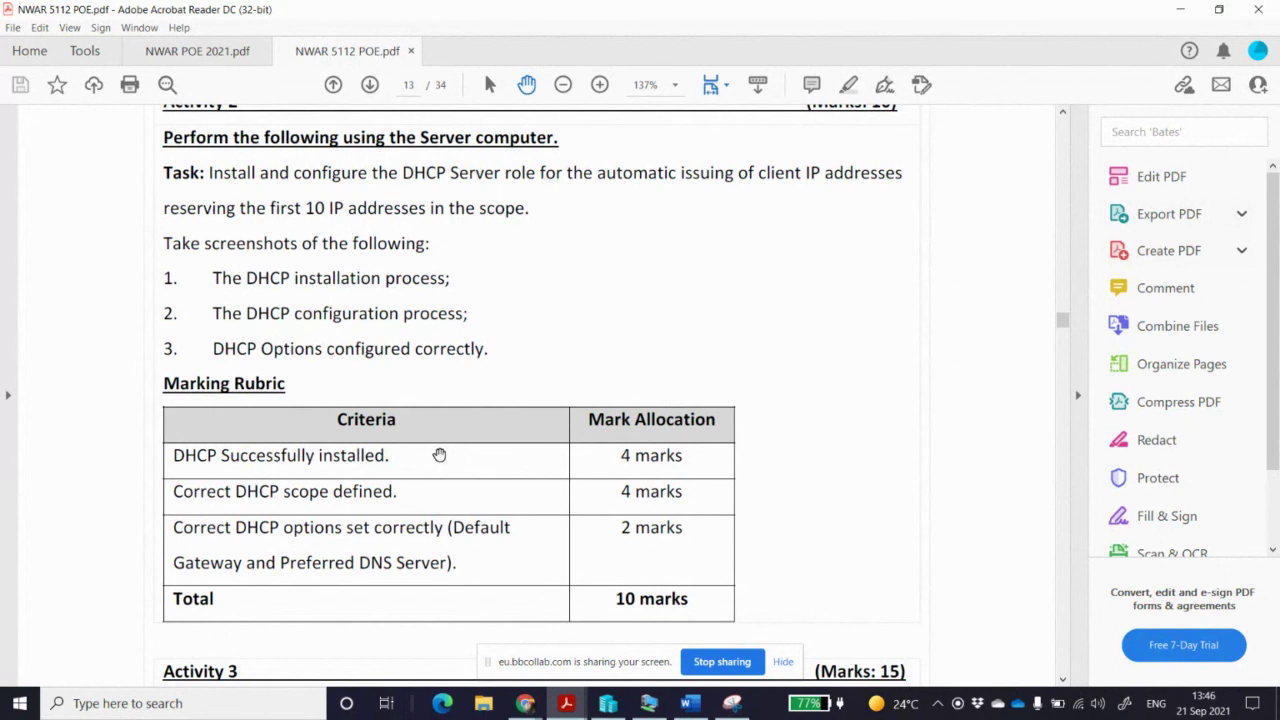
{"action": "left_click", "coordinate": [650, 704]}
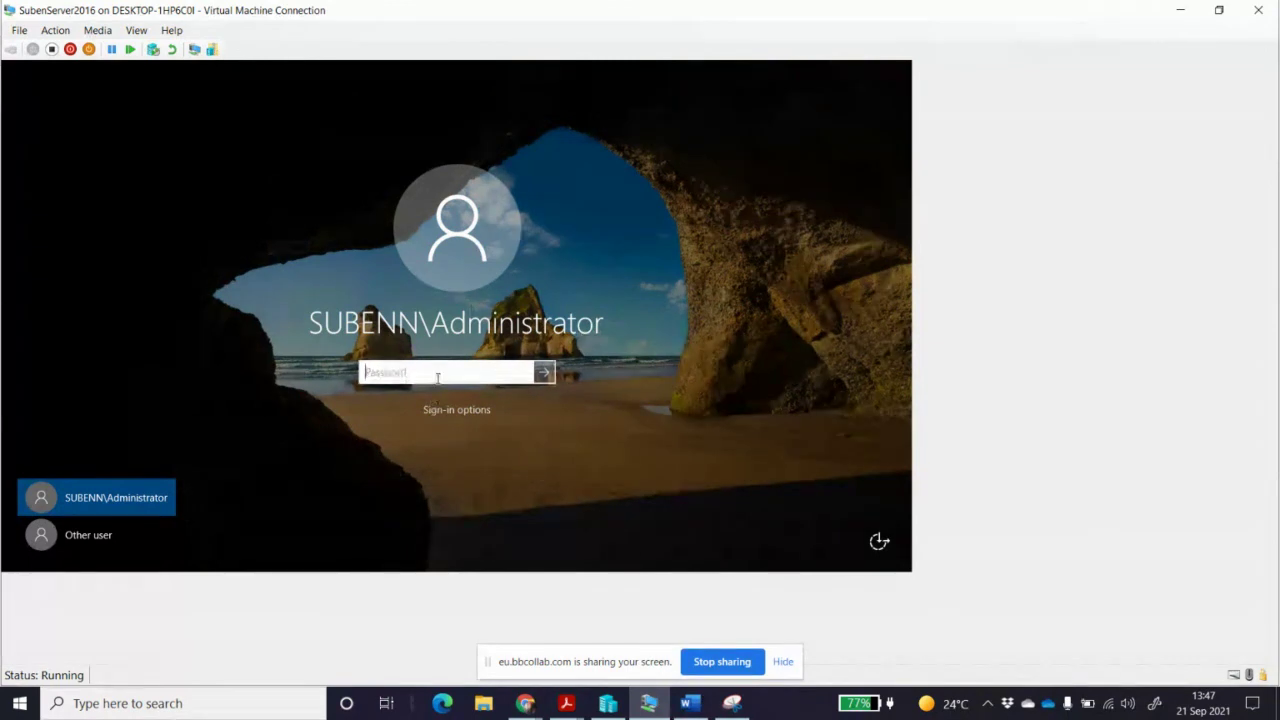
Sign in to SubenServer2016 as the domain Administrator and relaunch Server Manager from the Start menu
{"action": "type", "text": "•"}
{"action": "left_click", "coordinate": [543, 372]}
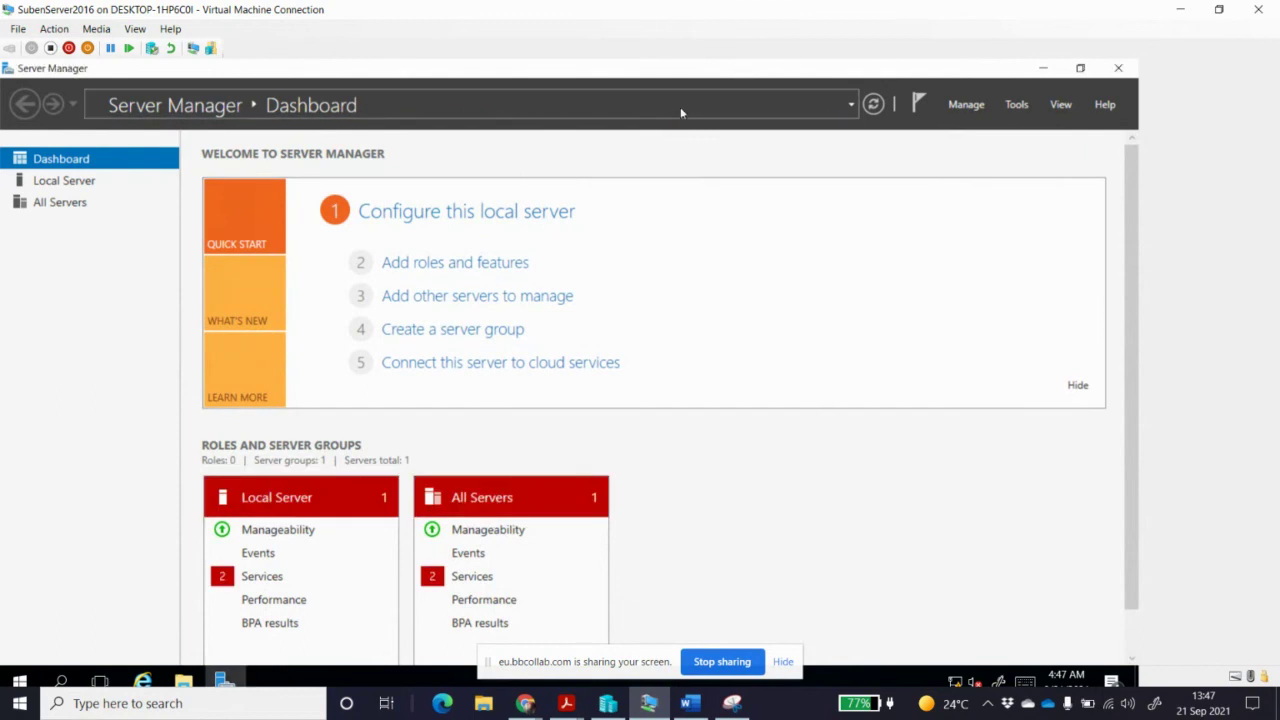
{"action": "left_click", "coordinate": [1119, 69]}
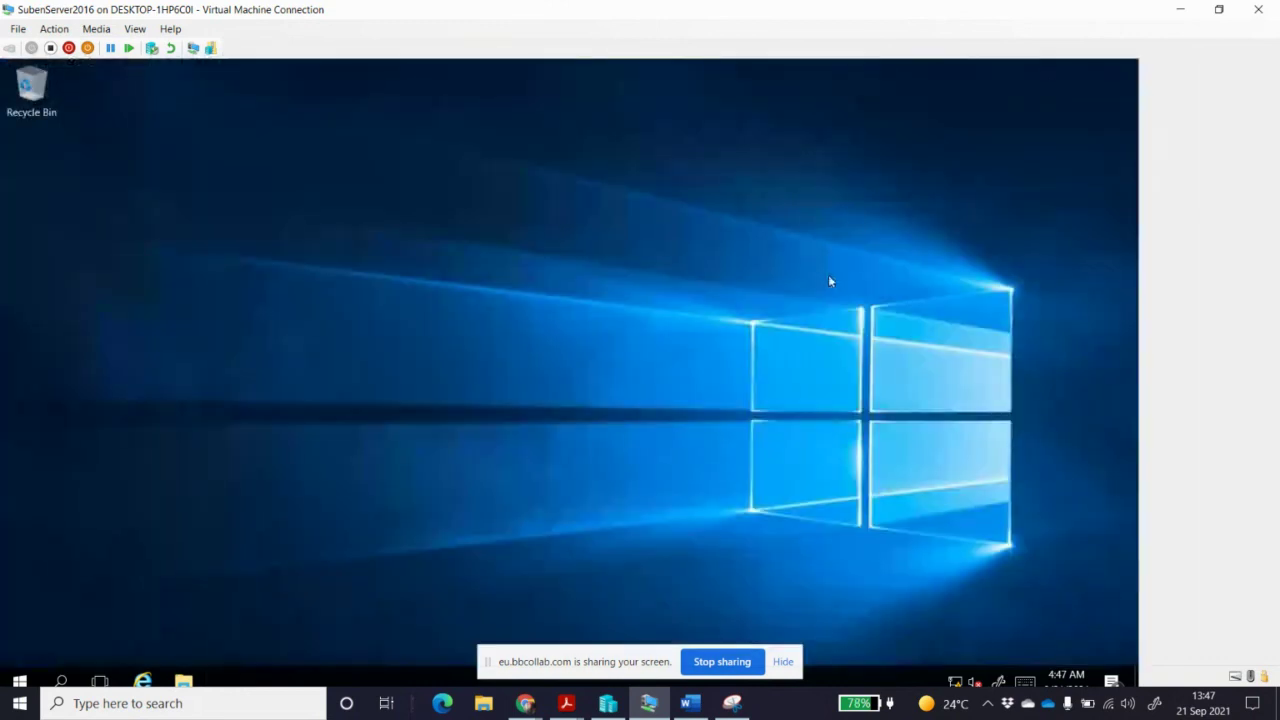
{"action": "left_click", "coordinate": [20, 682]}
{"action": "left_click", "coordinate": [313, 214]}
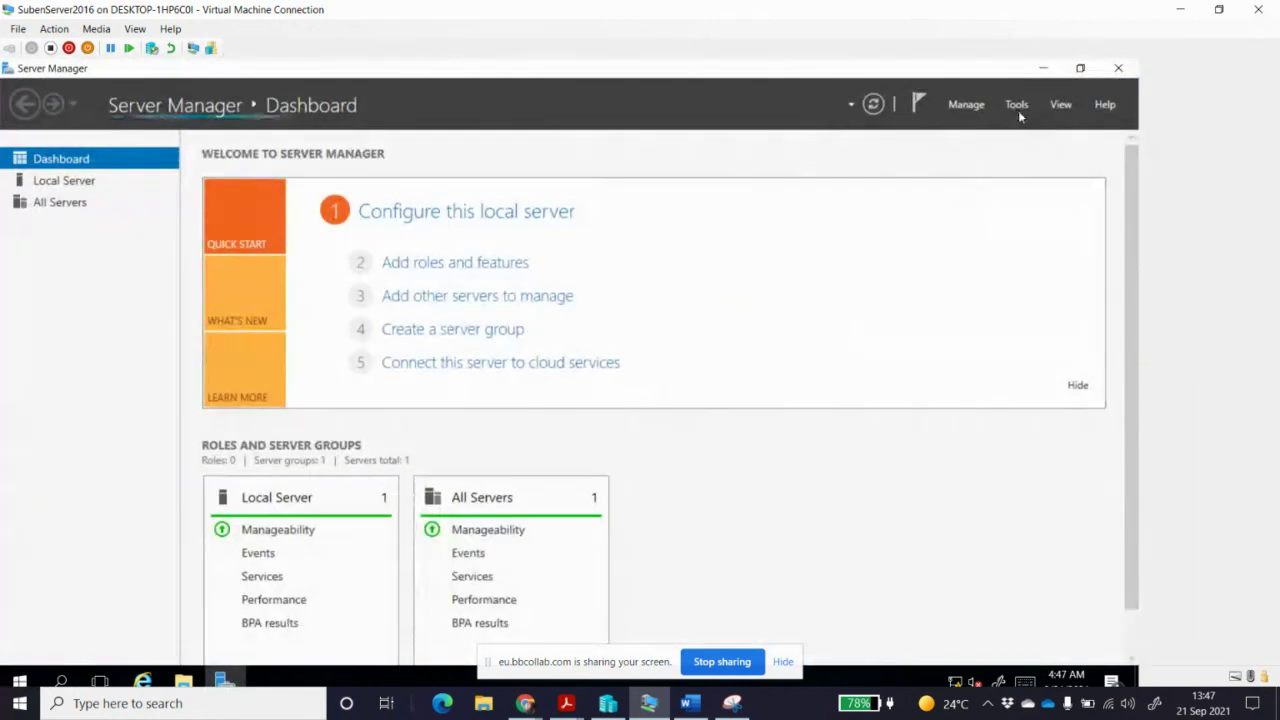
Launch Active Directory Users and Computers from Server Manager's Tools menu
{"action": "left_click", "coordinate": [1018, 108]}
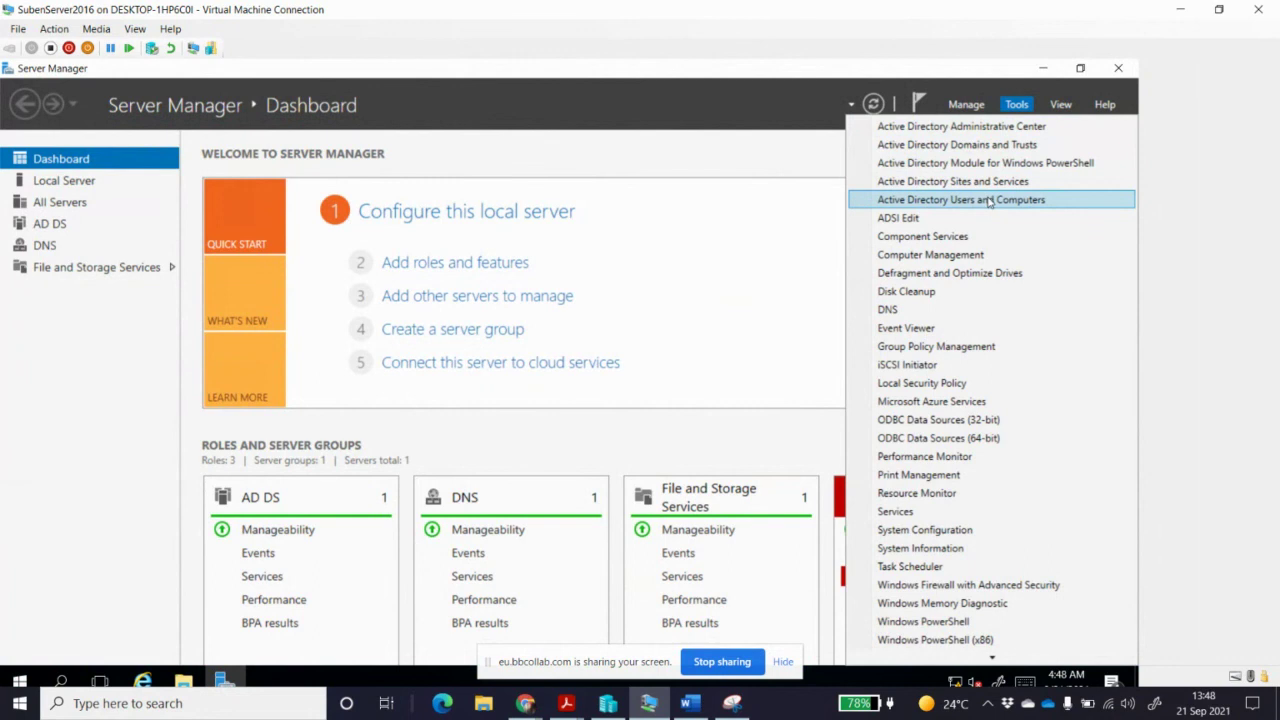
{"action": "left_click", "coordinate": [988, 200]}
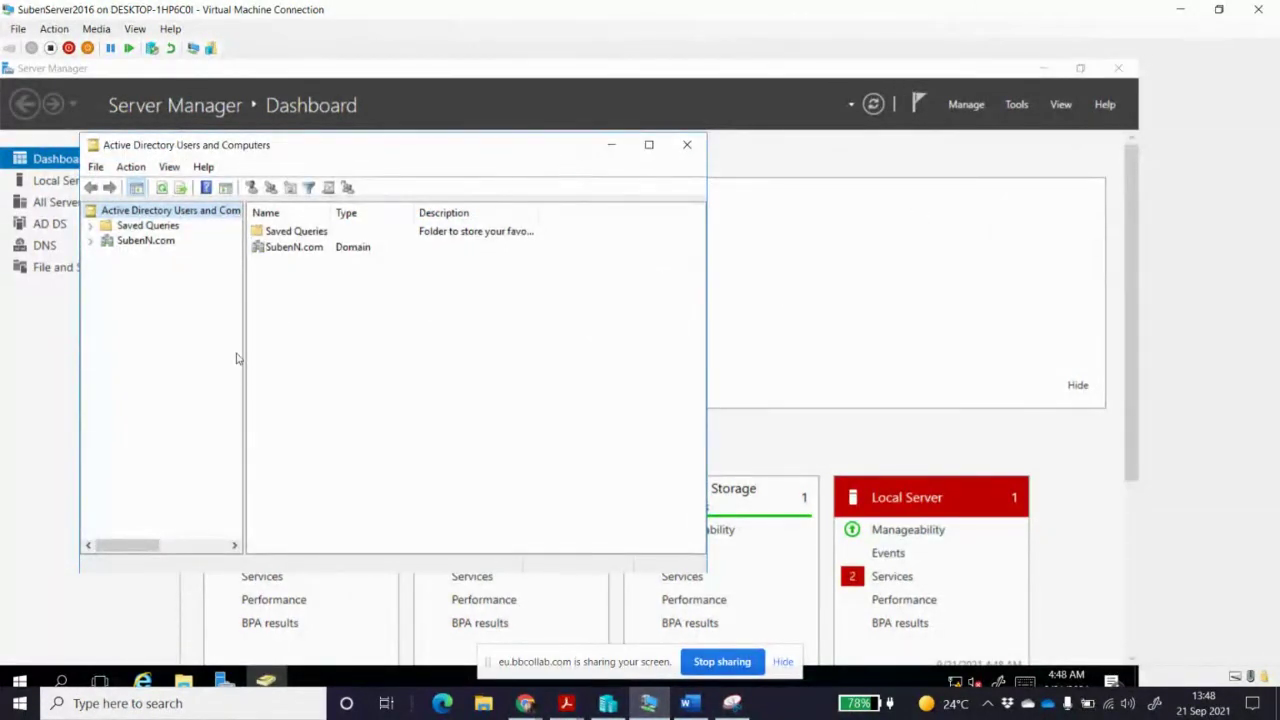
Expand SubenN.com and browse its Builtin, Computers, Domain Controllers and Managed Service Accounts containers, ending on Users
{"action": "left_click_drag", "start_coordinate": [243, 346], "coordinate": [303, 351]}
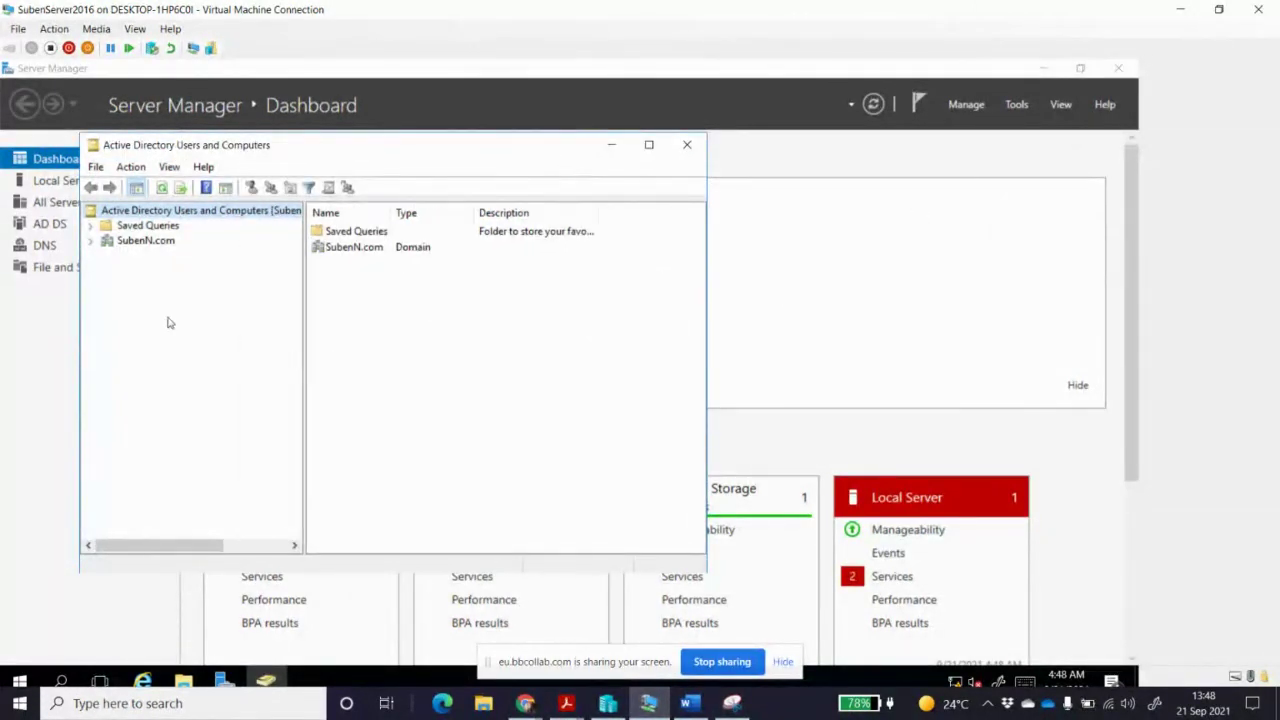
{"action": "left_click", "coordinate": [90, 241]}
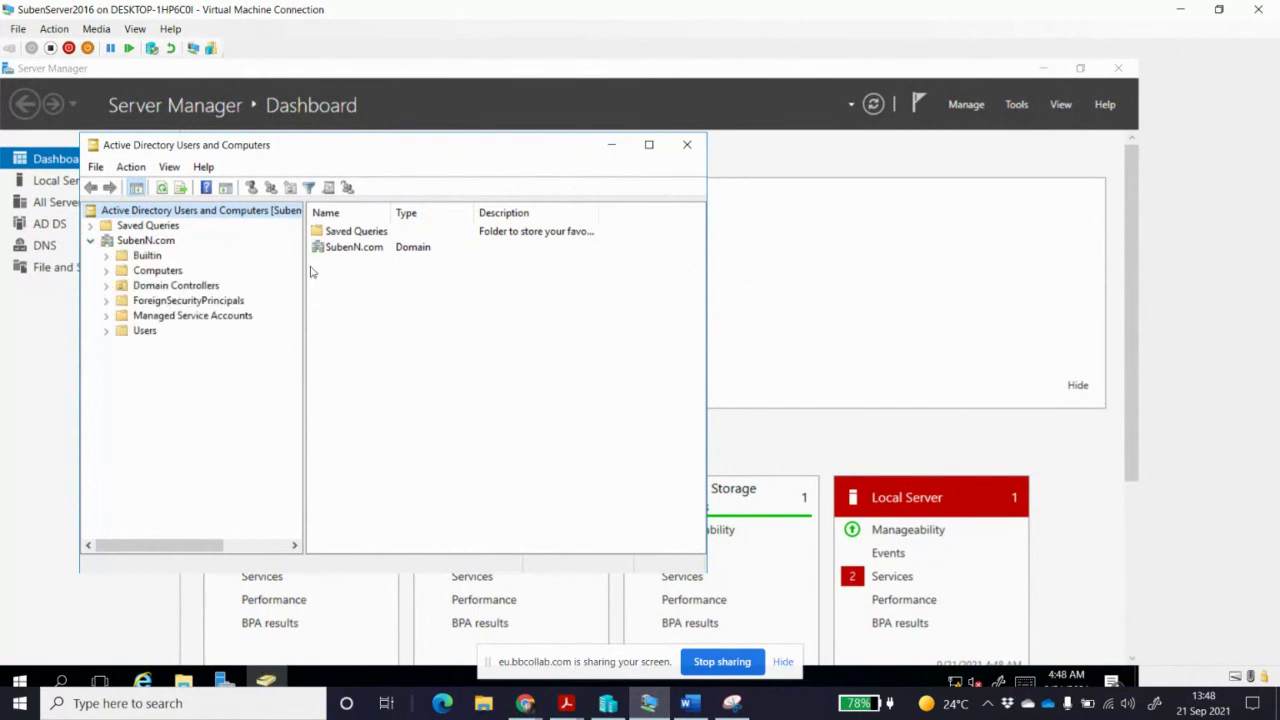
{"action": "left_click", "coordinate": [144, 331]}
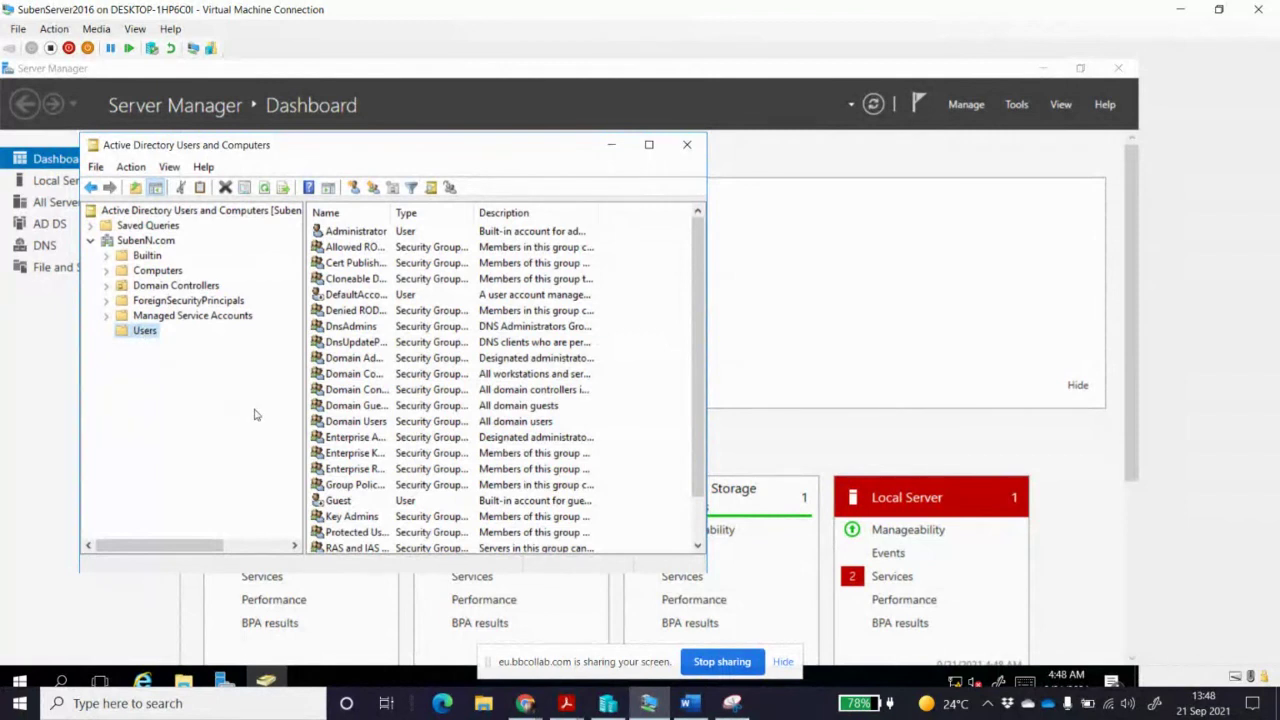
{"action": "left_click", "coordinate": [173, 318]}
{"action": "left_click", "coordinate": [172, 286]}
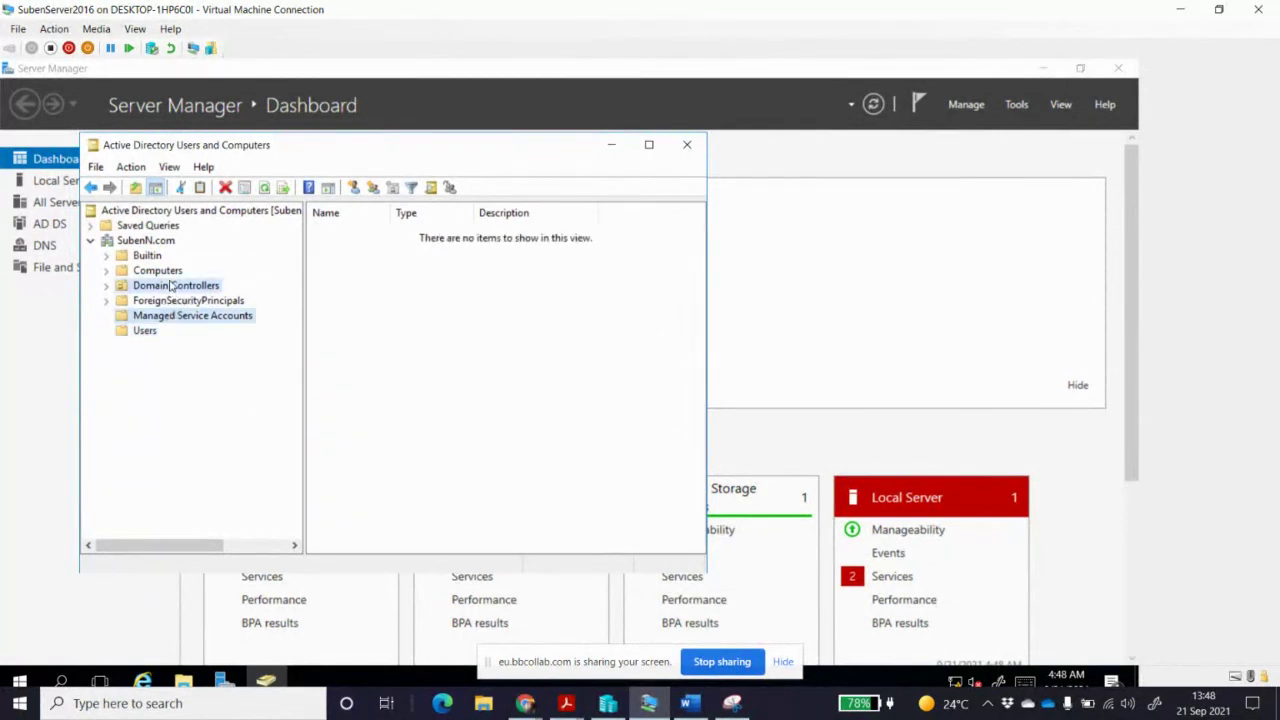
{"action": "left_click", "coordinate": [166, 273]}
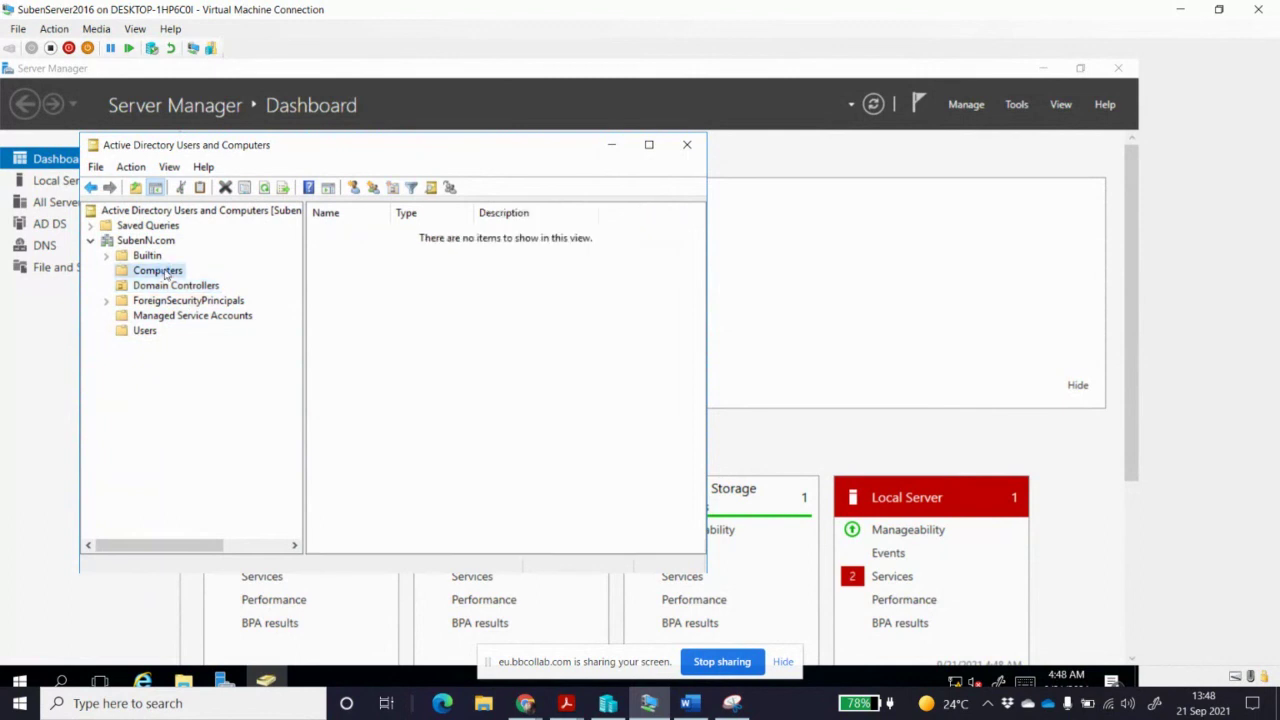
{"action": "left_click", "coordinate": [152, 256]}
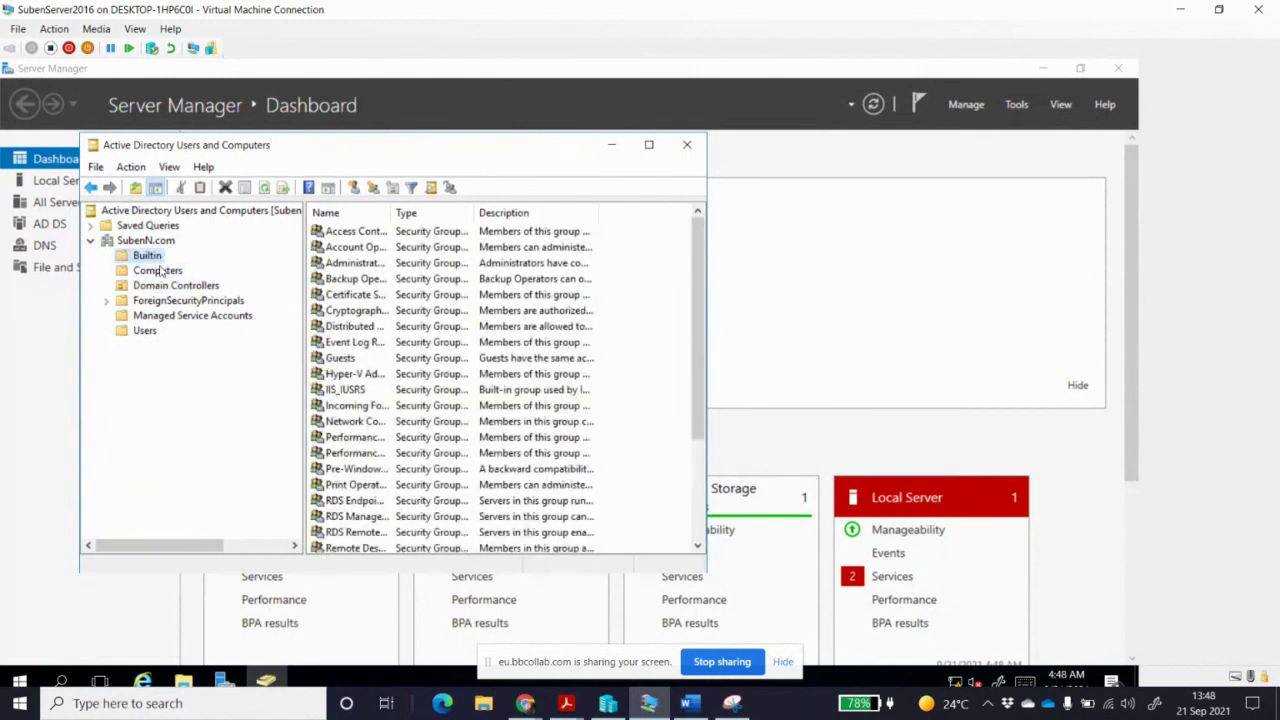
{"action": "left_click", "coordinate": [154, 333]}
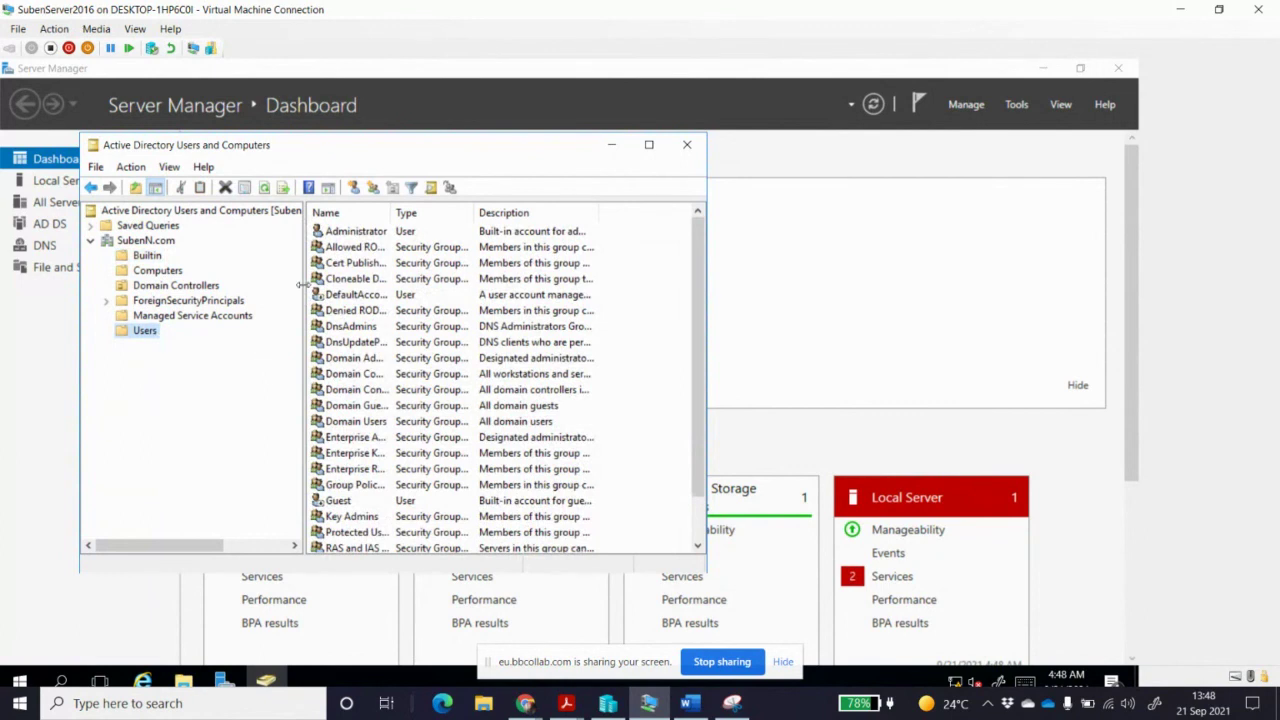
Widen the tree pane and the Active Directory Users and Computers window
{"action": "left_click_drag", "start_coordinate": [301, 285], "coordinate": [433, 285]}
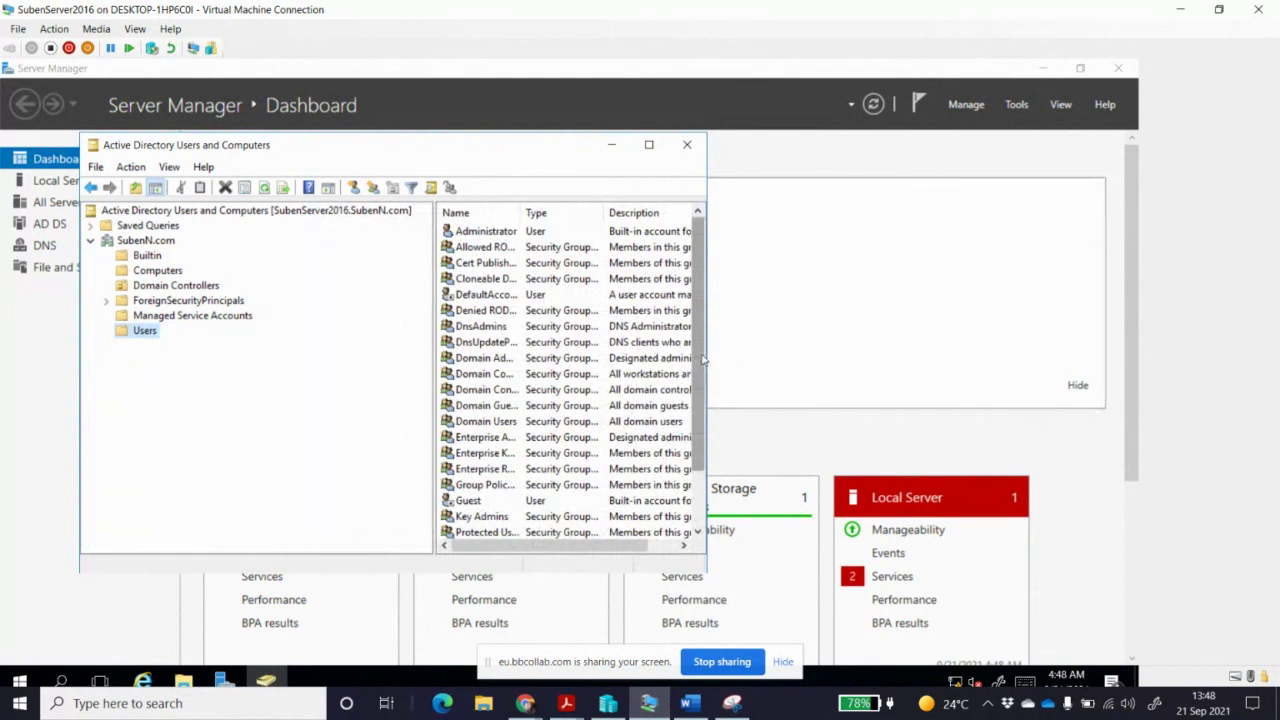
{"action": "left_click_drag", "start_coordinate": [710, 353], "coordinate": [836, 354]}
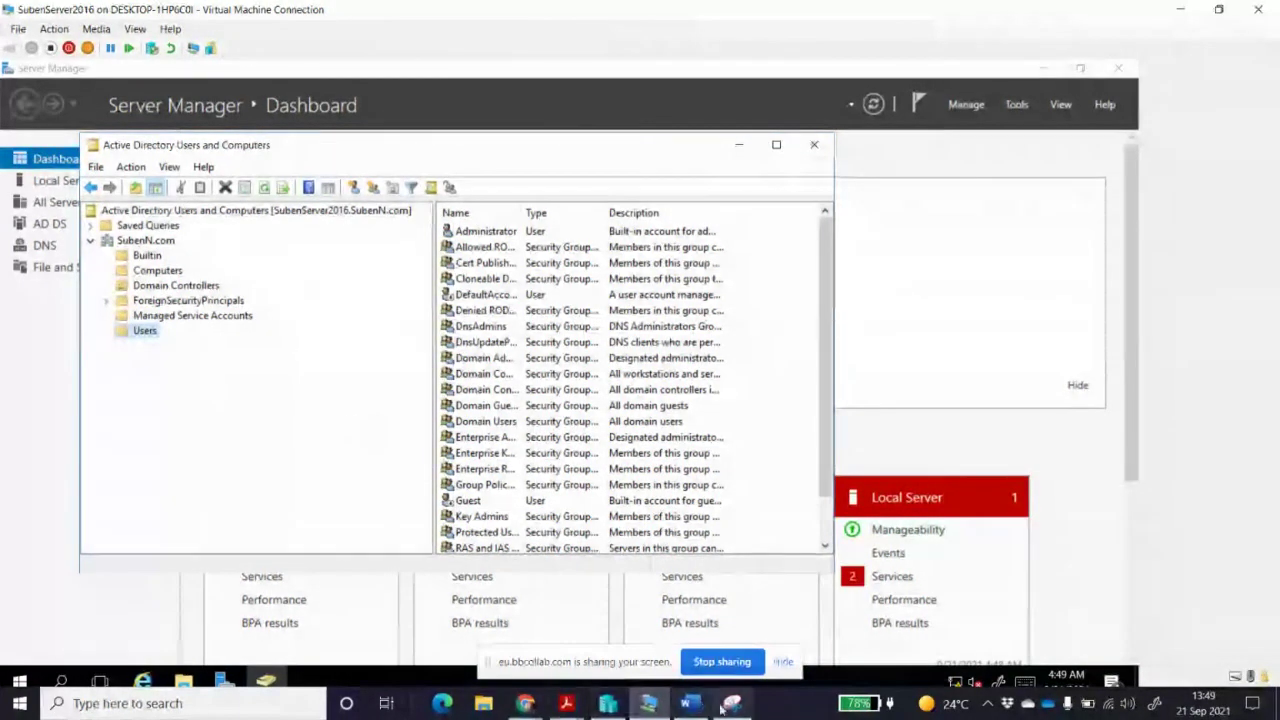
{"action": "left_click", "coordinate": [647, 705]}
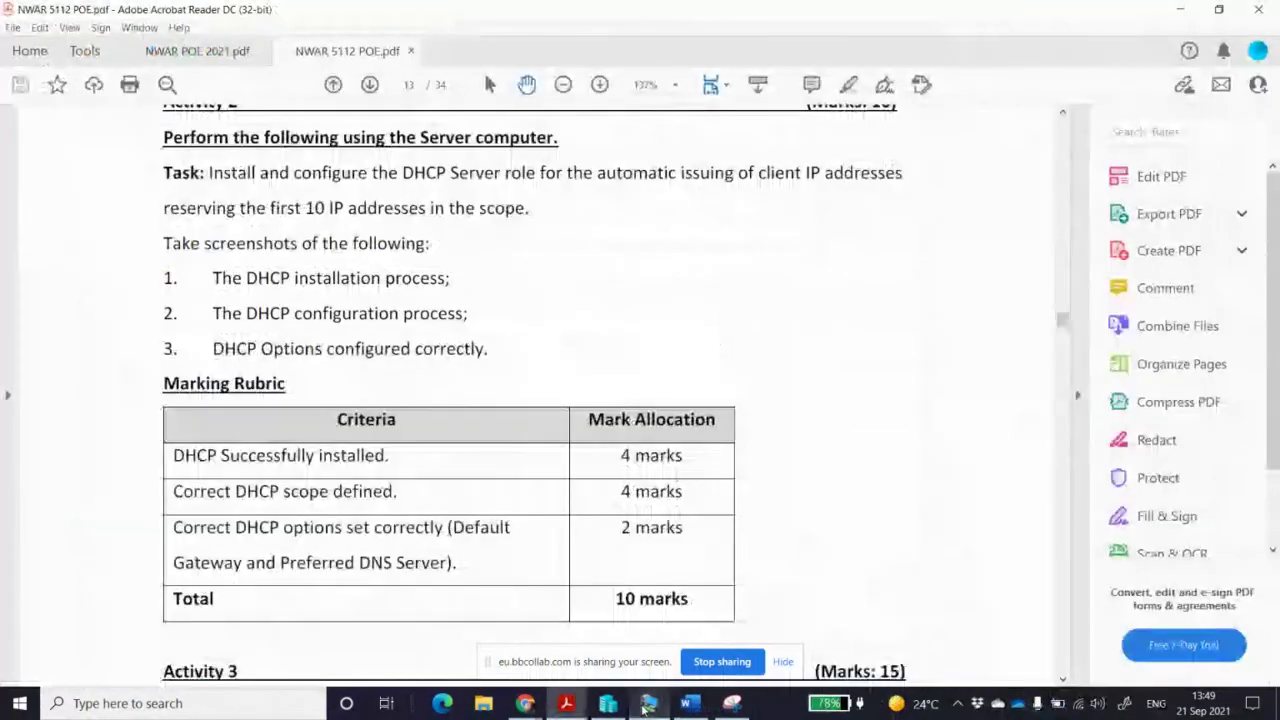
Capture a rectangular snip of the Active Directory Users and Computers window showing SubenN.com's Users
{"action": "left_click", "coordinate": [645, 706]}
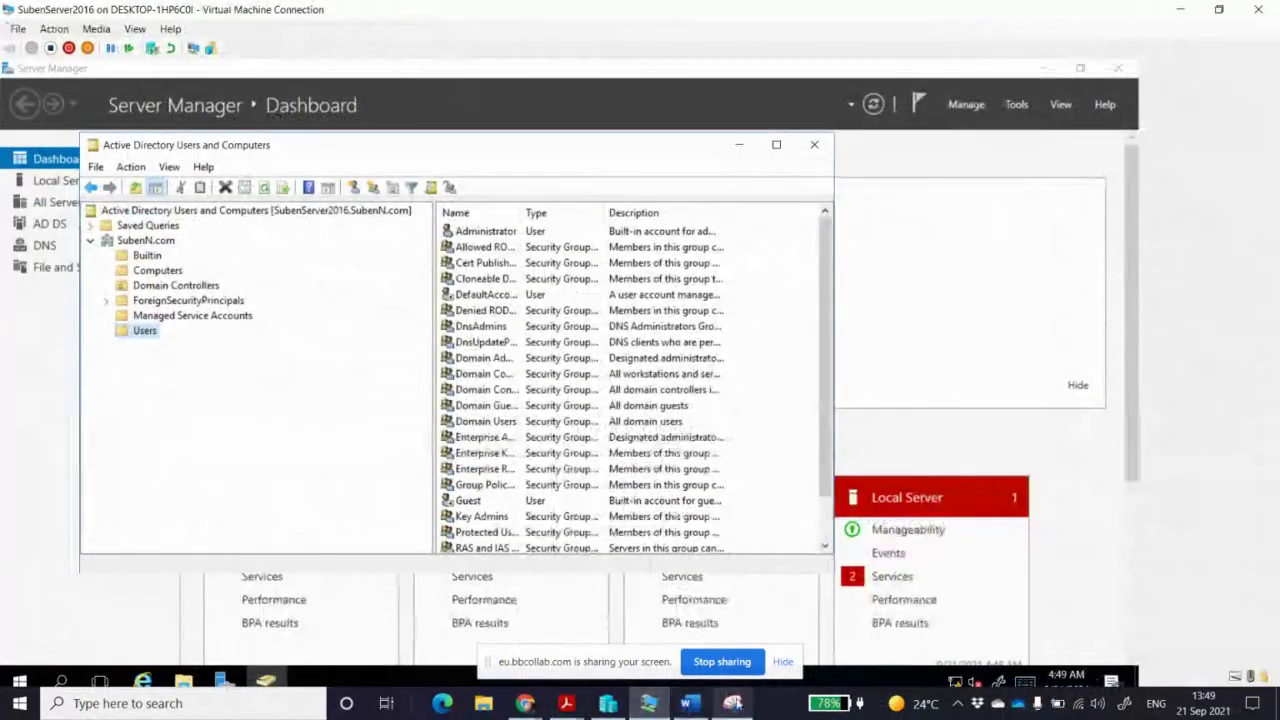
{"action": "left_click", "coordinate": [733, 703]}
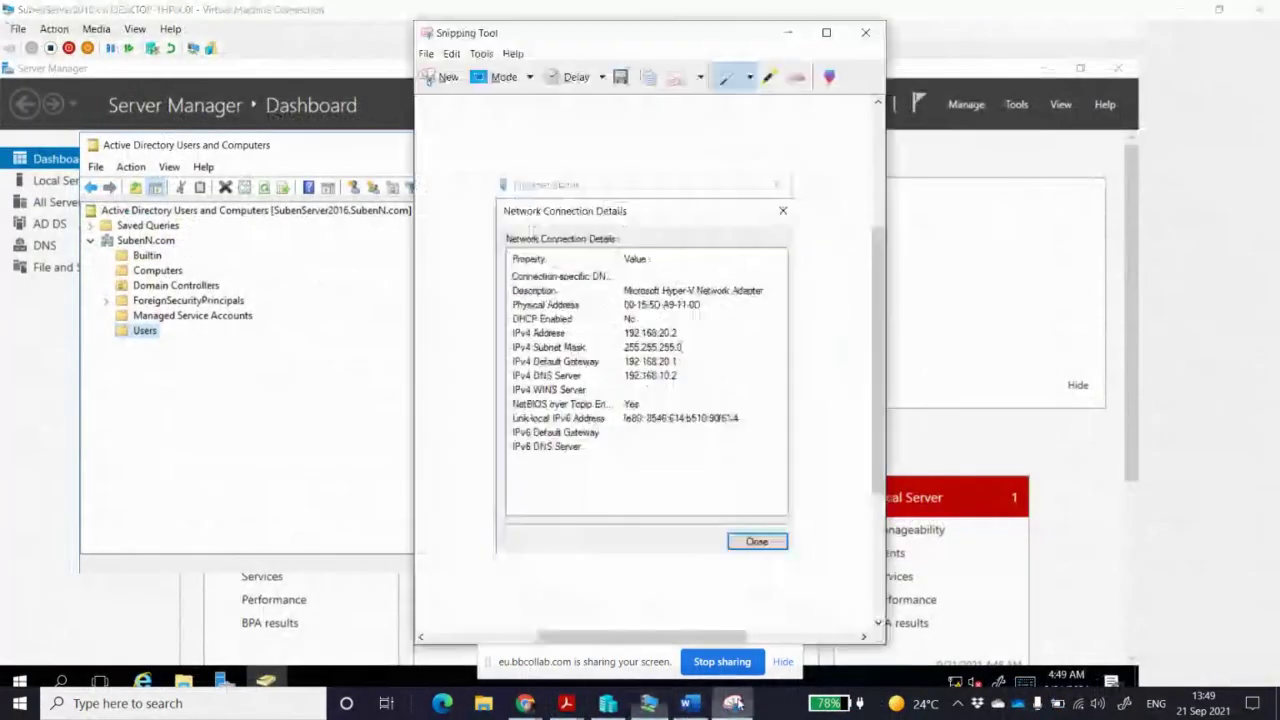
{"action": "left_click", "coordinate": [445, 78]}
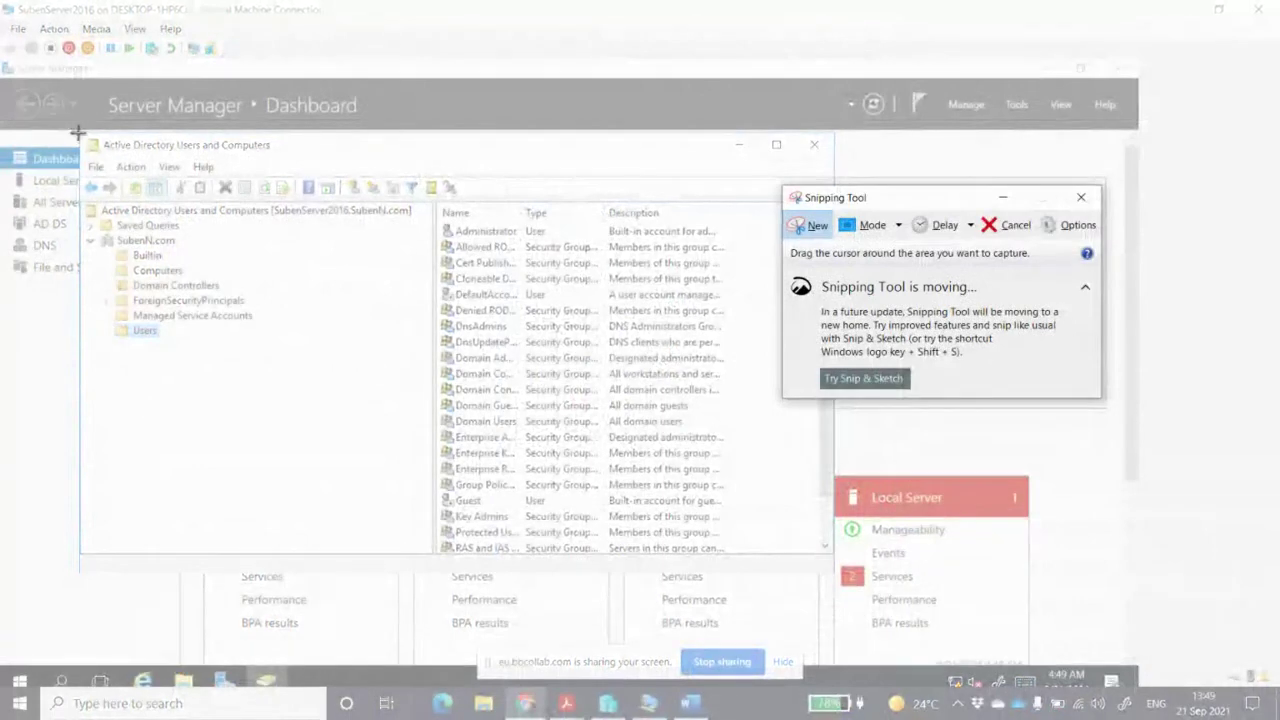
{"action": "left_click_drag", "start_coordinate": [80, 133], "coordinate": [828, 395]}
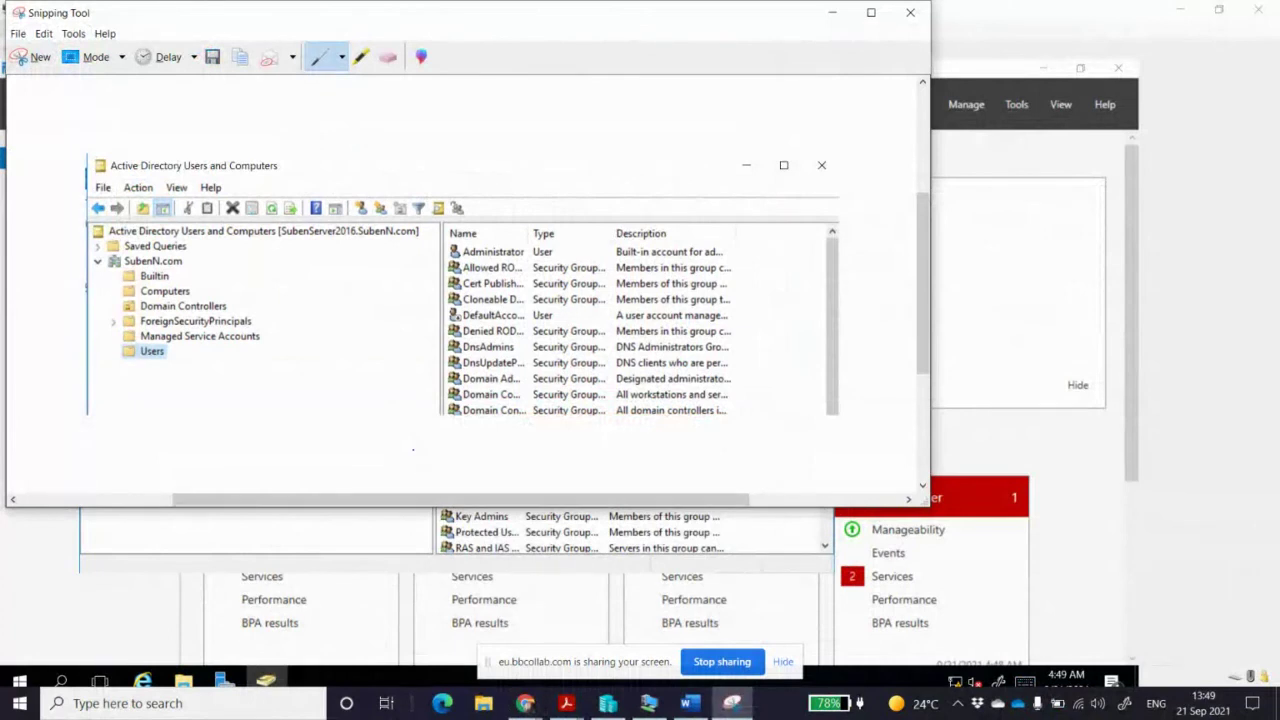
{"action": "left_click", "coordinate": [688, 703]}
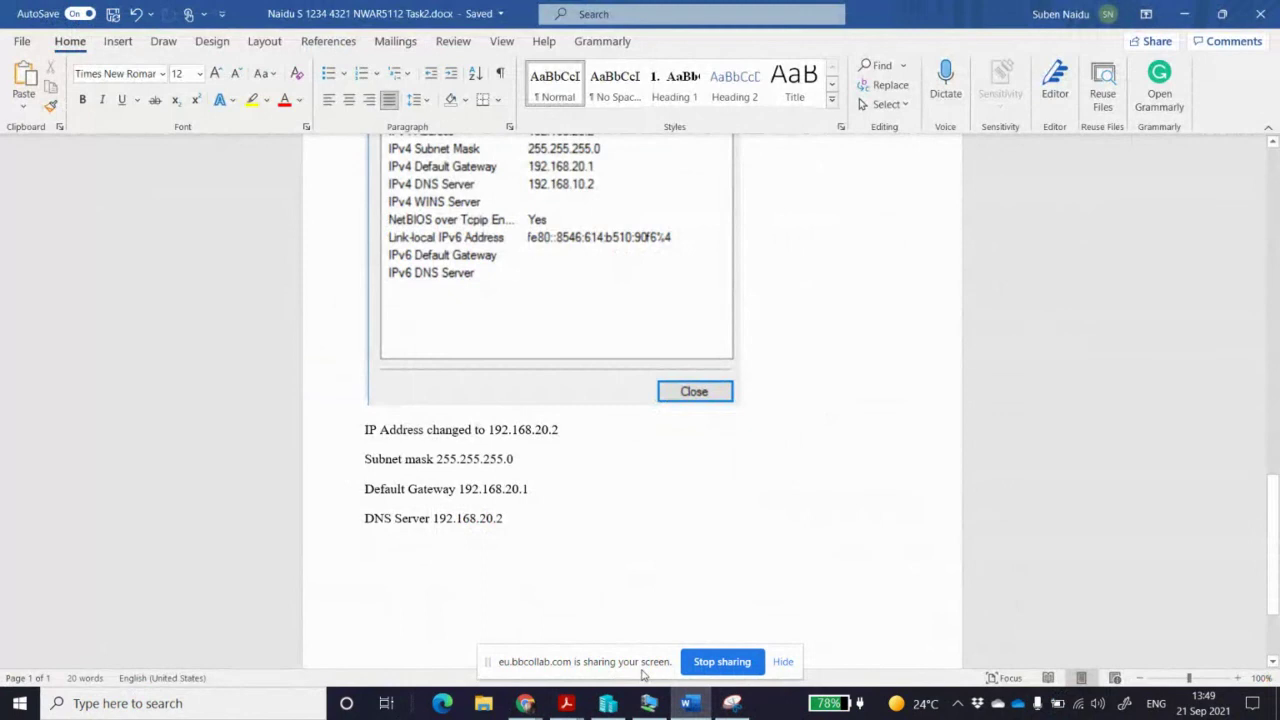
Paste the snip under 'DNS Server' and add the caption 'Active directory installed for the SubenN.com domain'
{"action": "key", "text": "ctrl+v"}
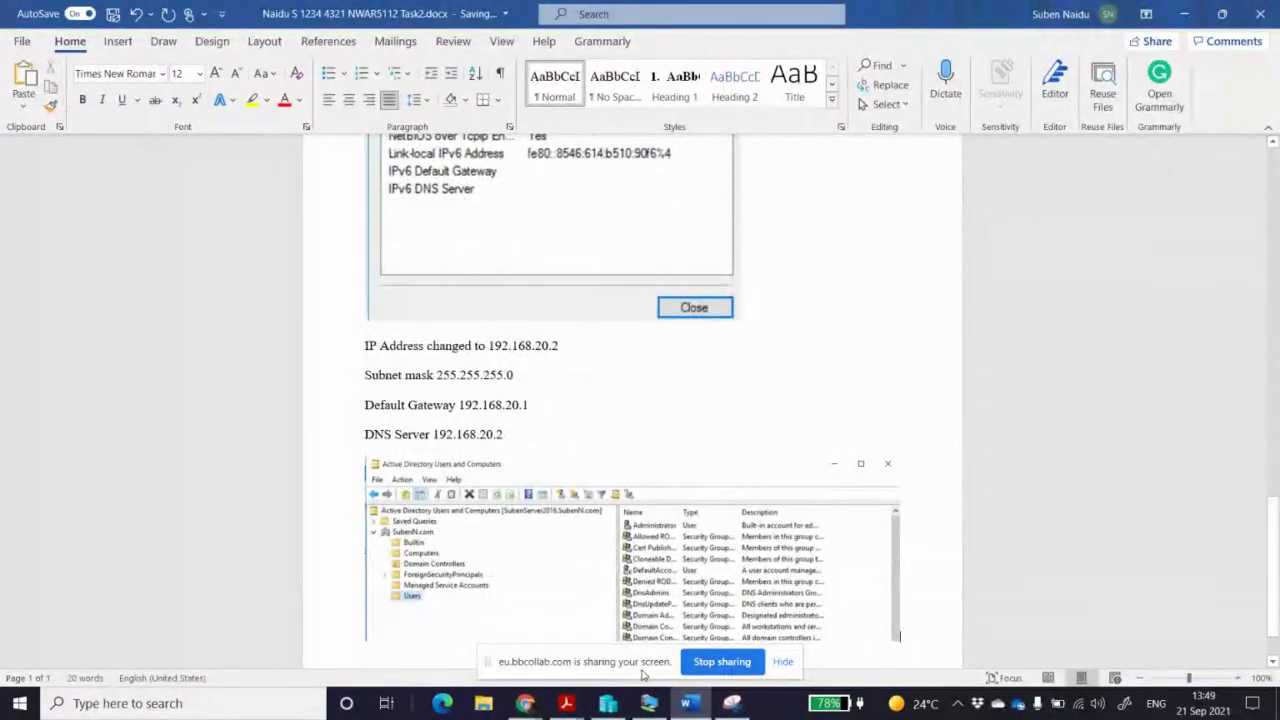
{"action": "key", "text": "Return"}
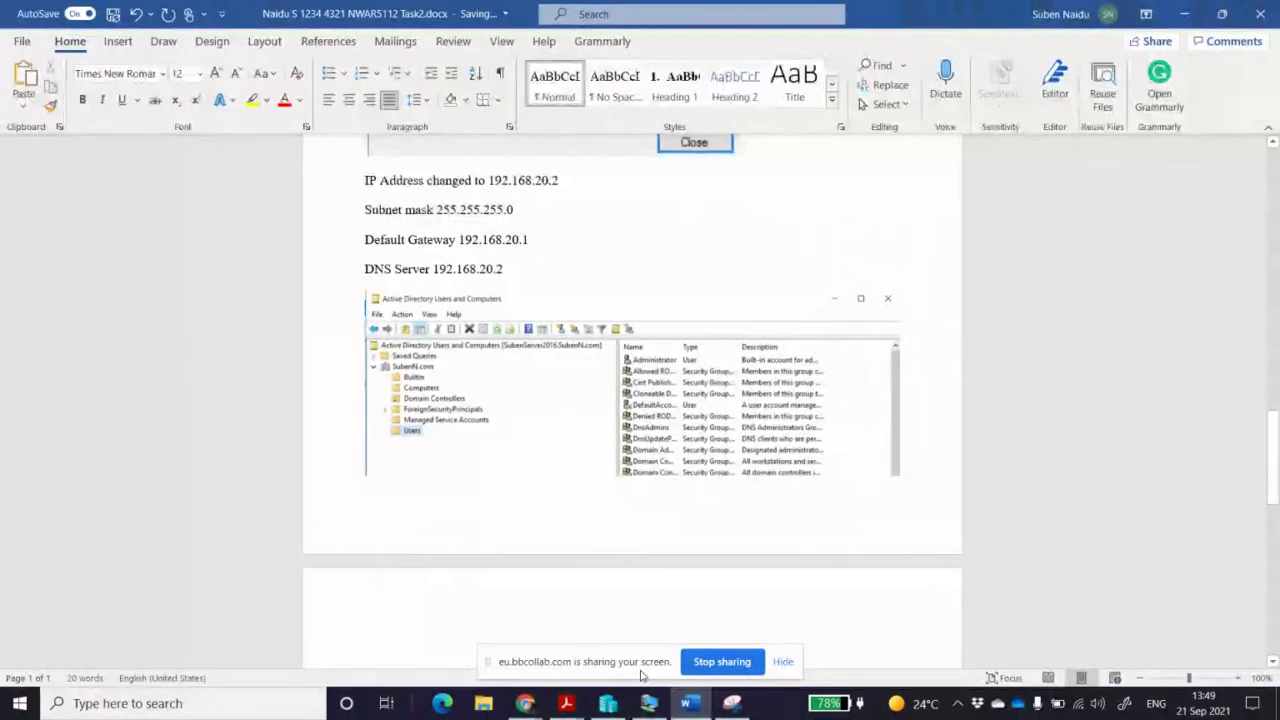
{"action": "type", "text": "Active"}
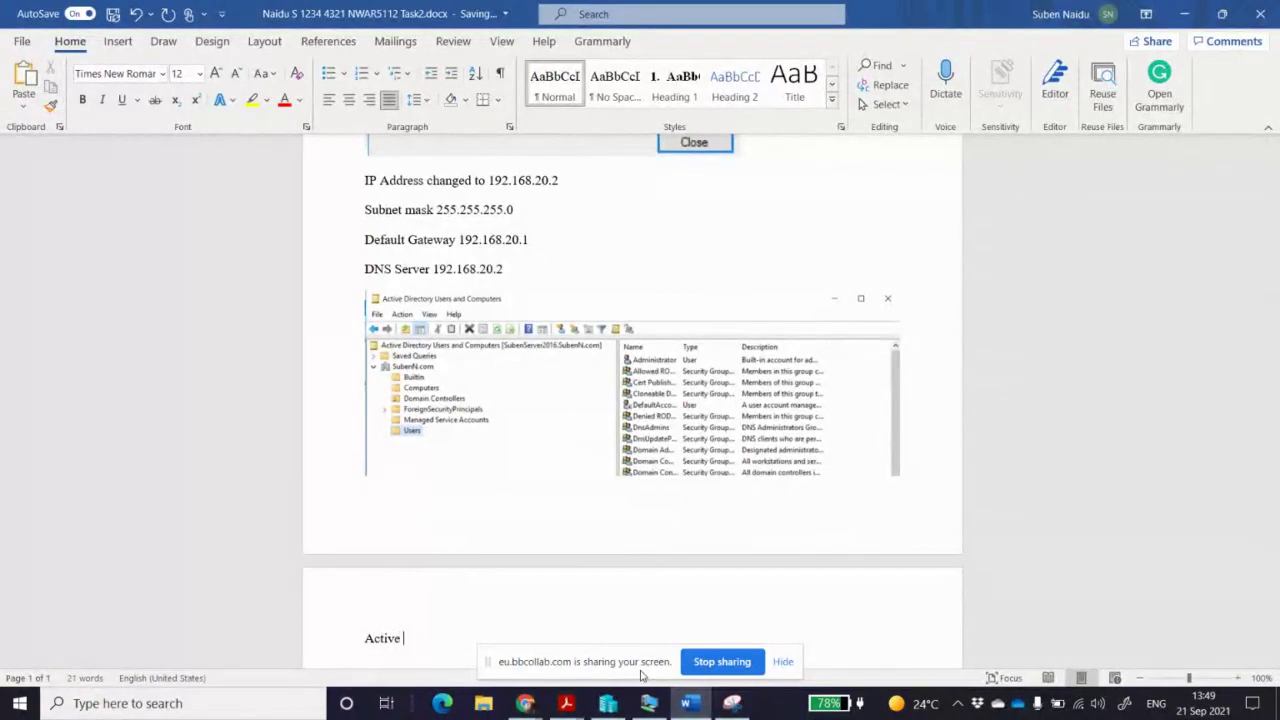
{"action": "type", "text": " director"}
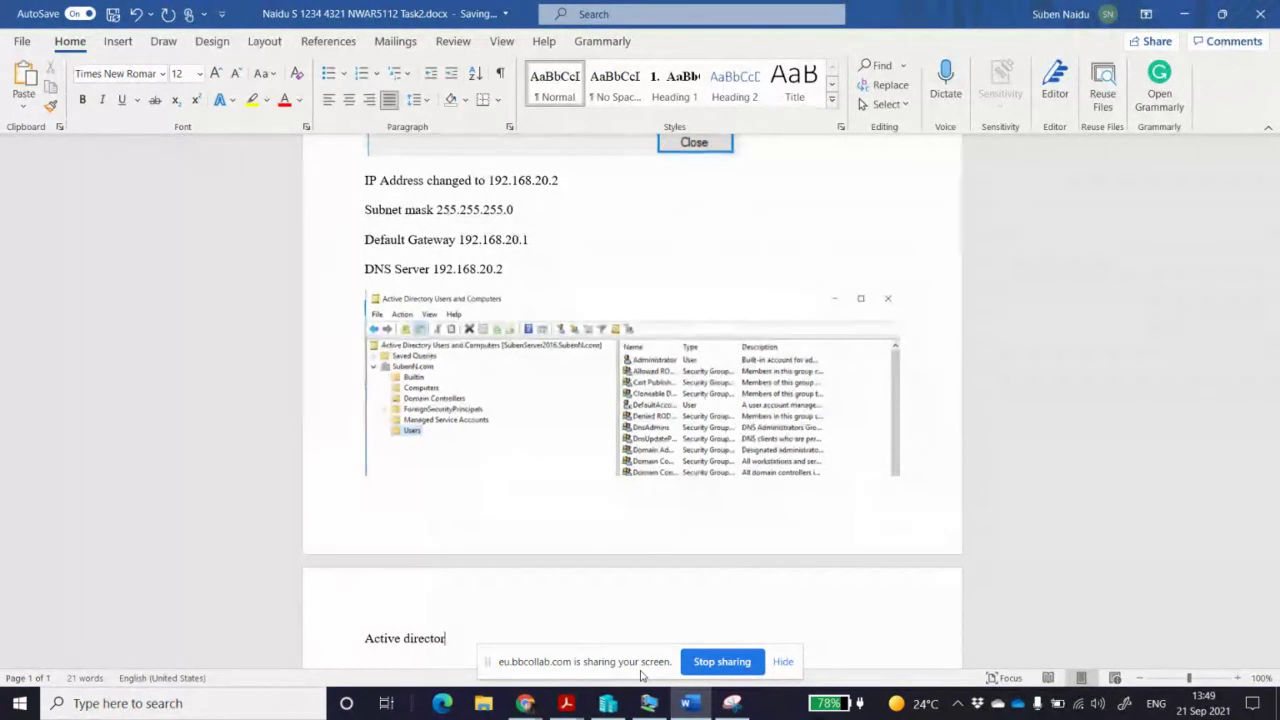
{"action": "type", "text": "y insta"}
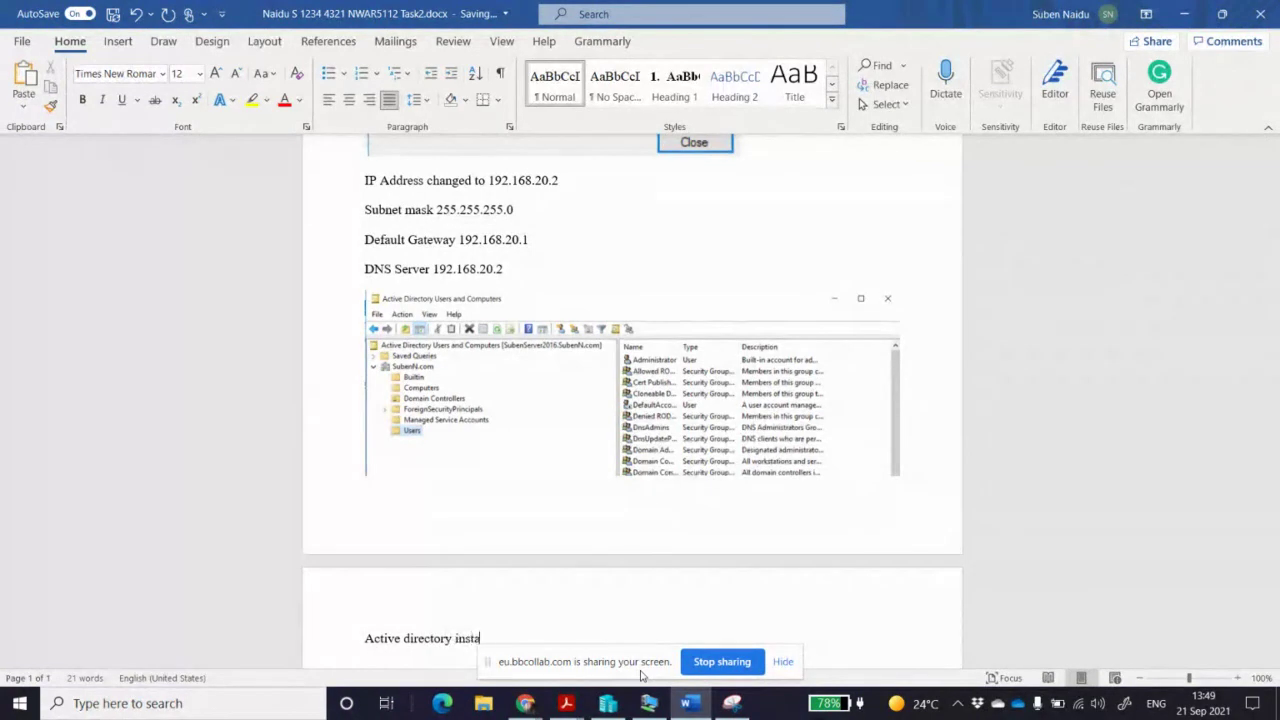
{"action": "type", "text": "lled for the SubenN."}
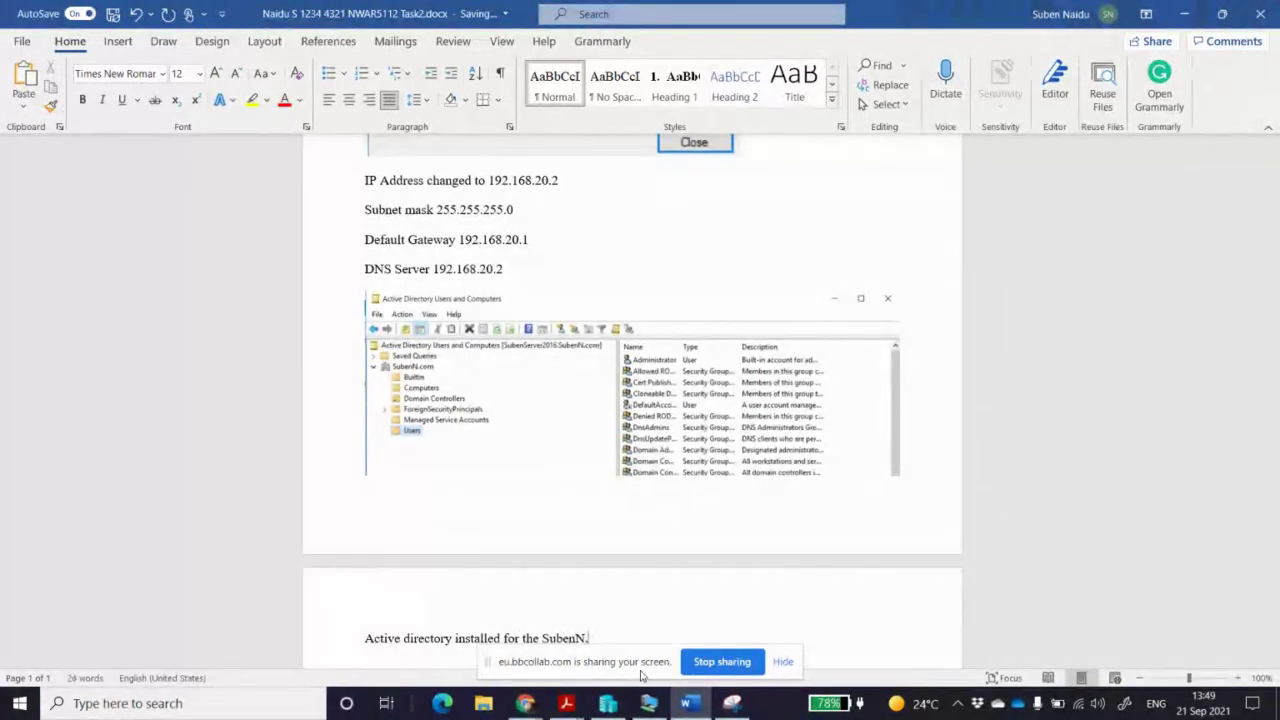
{"action": "type", "text": "com domain"}
{"action": "scroll", "coordinate": [635, 523], "scroll_direction": "down", "scroll_amount": 3}
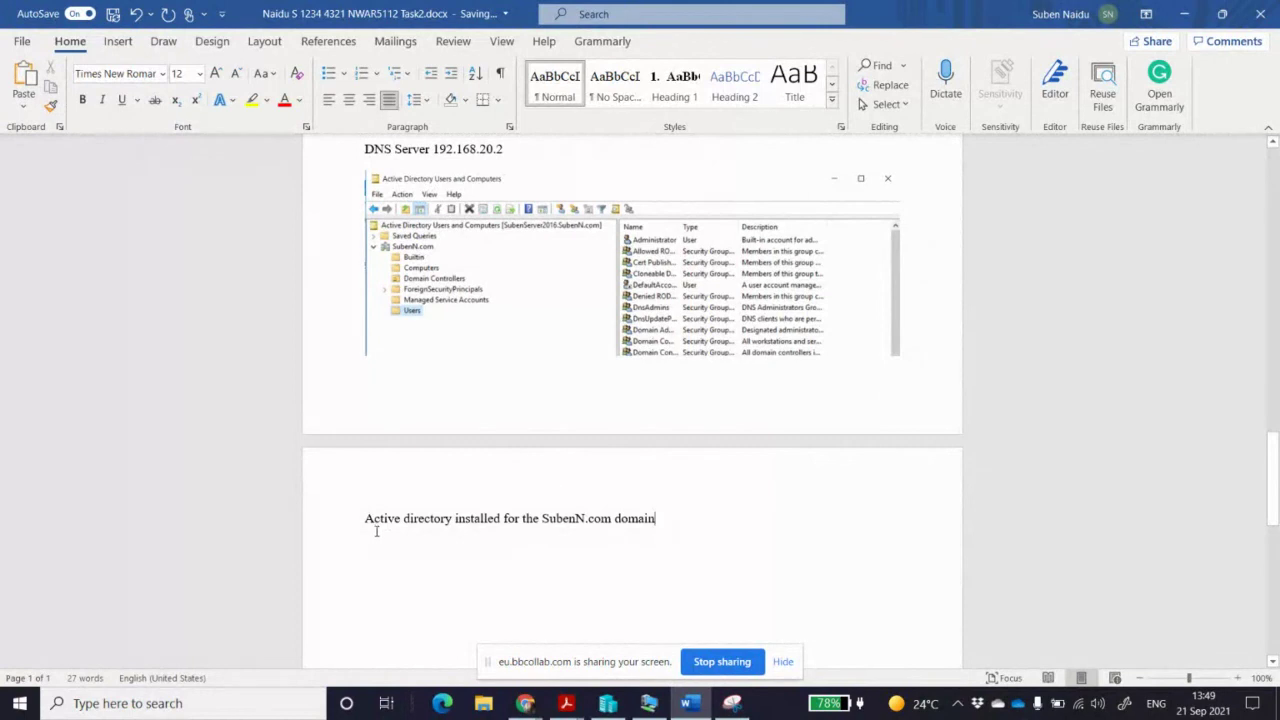
{"action": "left_click_drag", "start_coordinate": [682, 520], "coordinate": [380, 517]}
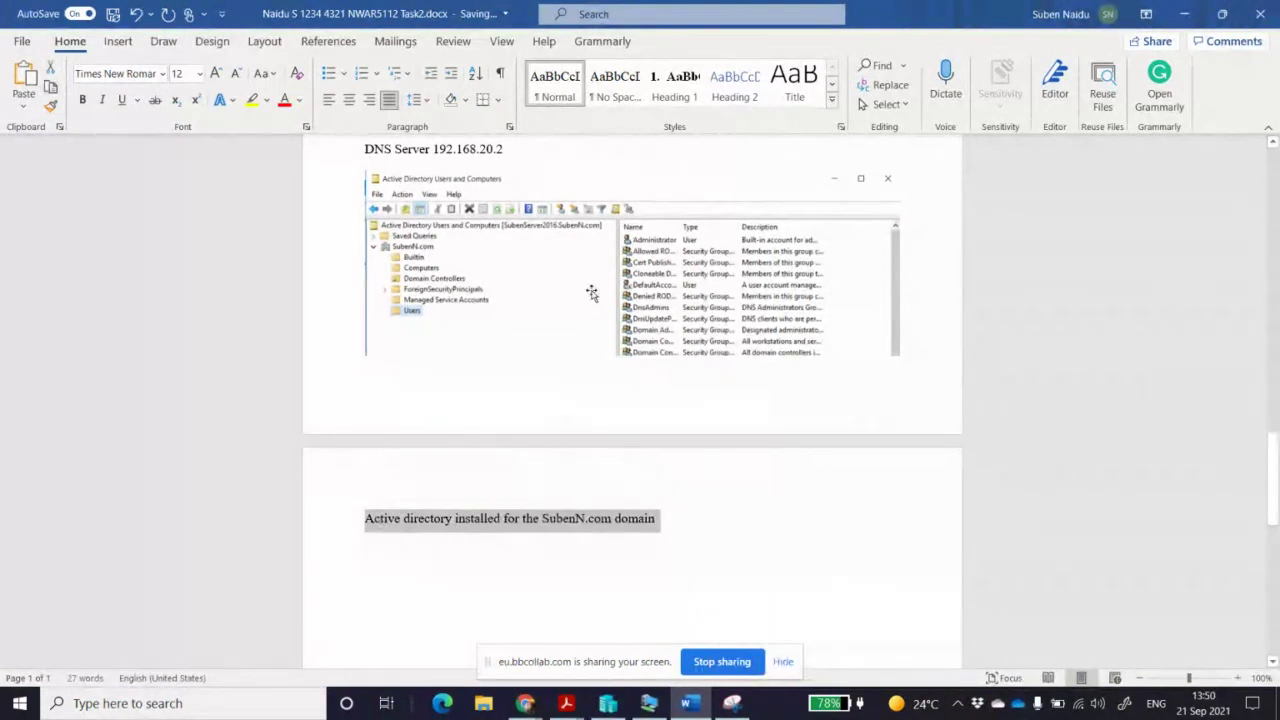
{"action": "left_click", "coordinate": [575, 340]}
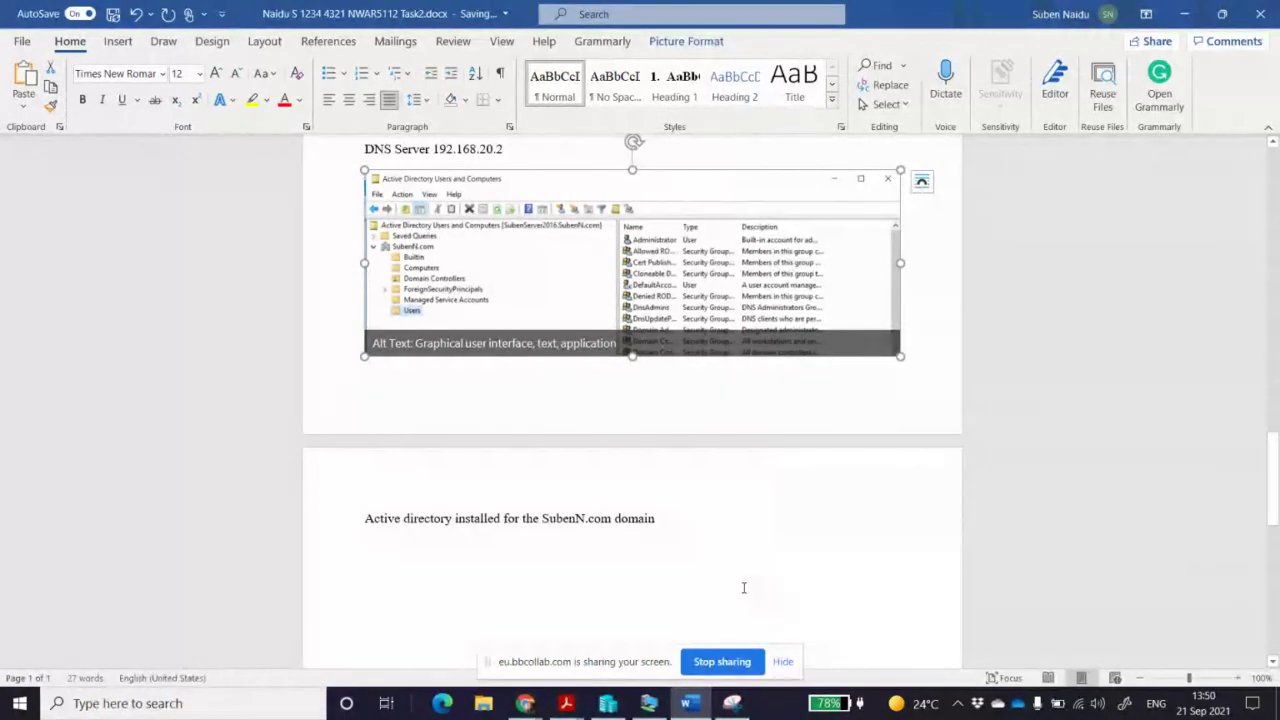
{"action": "left_click", "coordinate": [762, 526]}
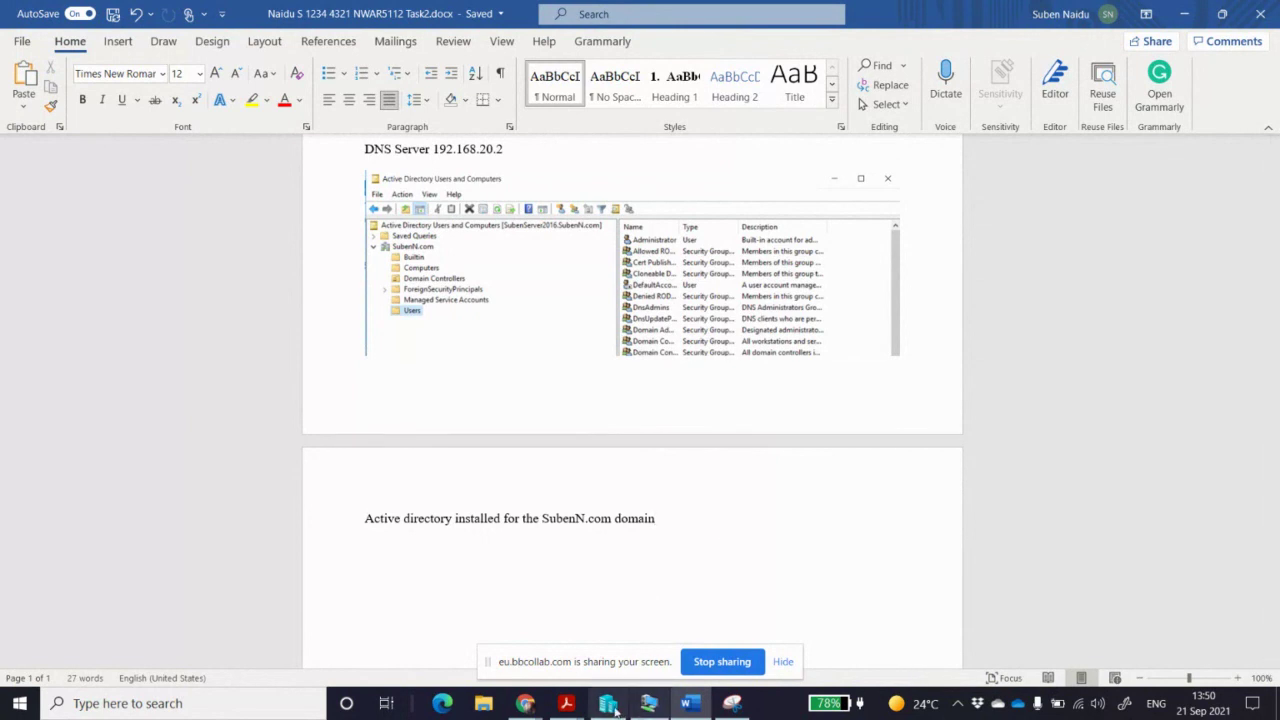
End the Blackboard Collaborate screen share from Chrome's sharing bar
{"action": "mouse_move", "coordinate": [525, 703]}
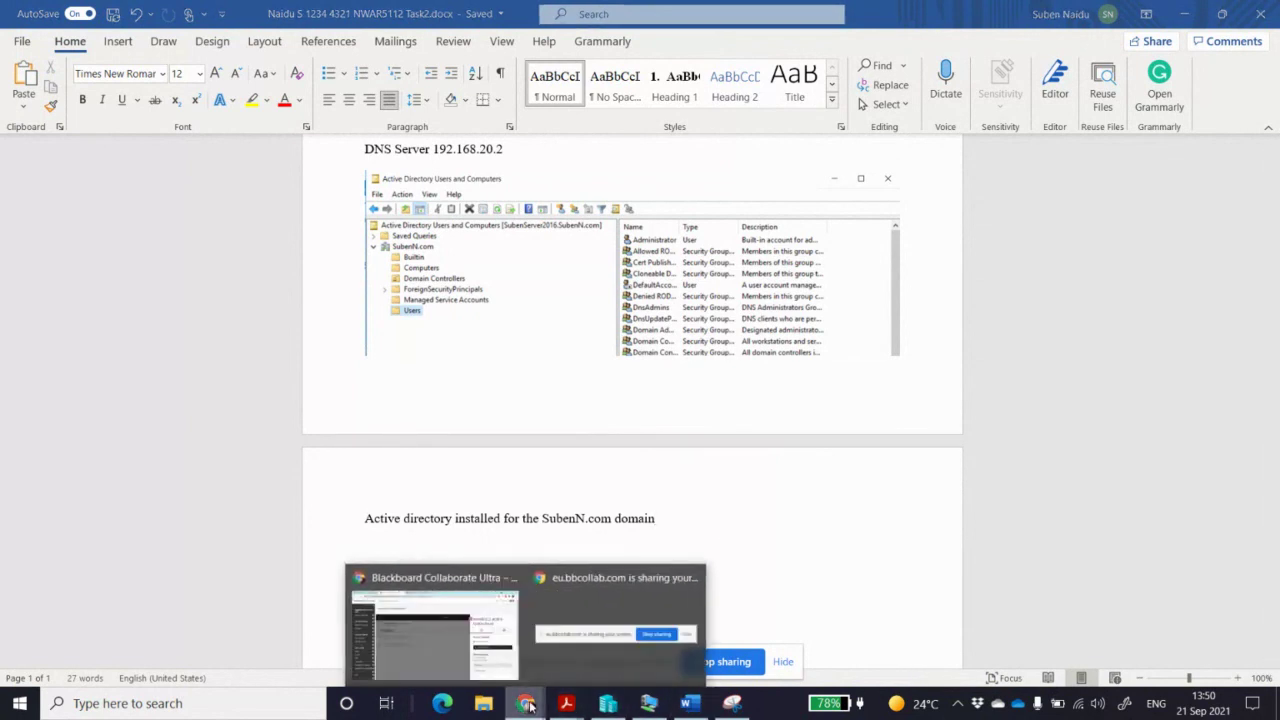
{"action": "left_click", "coordinate": [590, 630]}
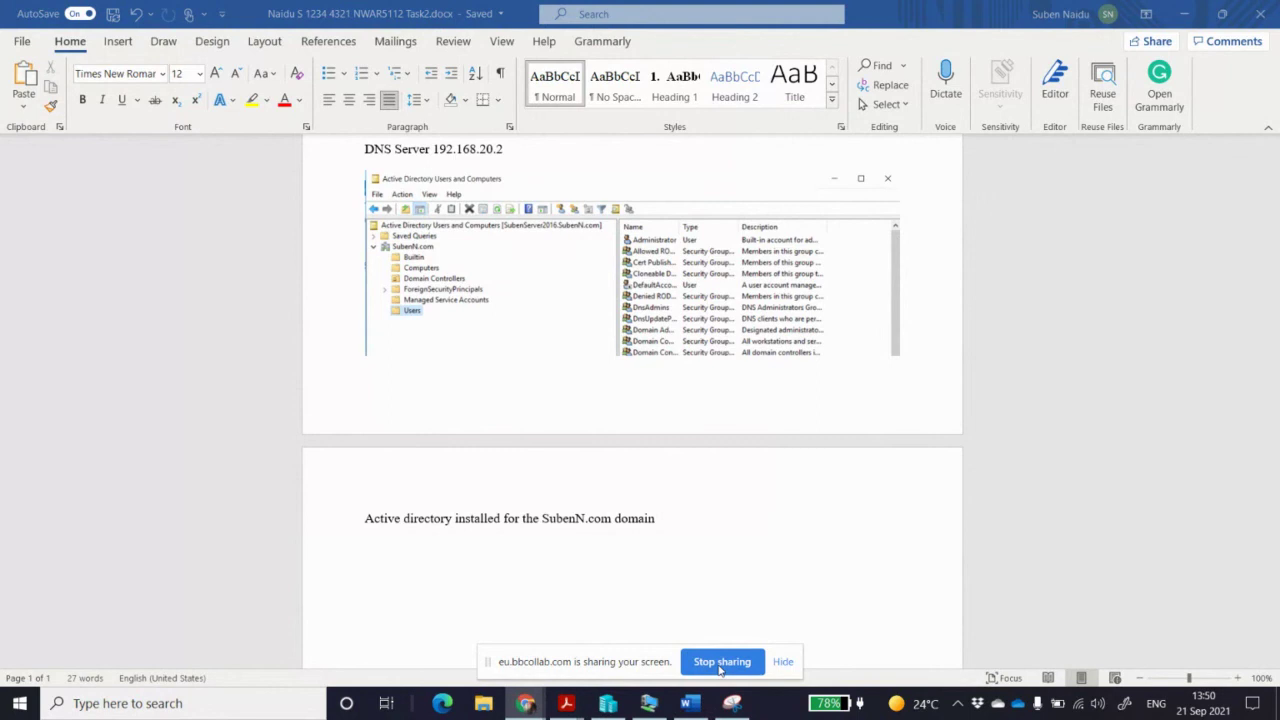
{"action": "left_click", "coordinate": [720, 663]}
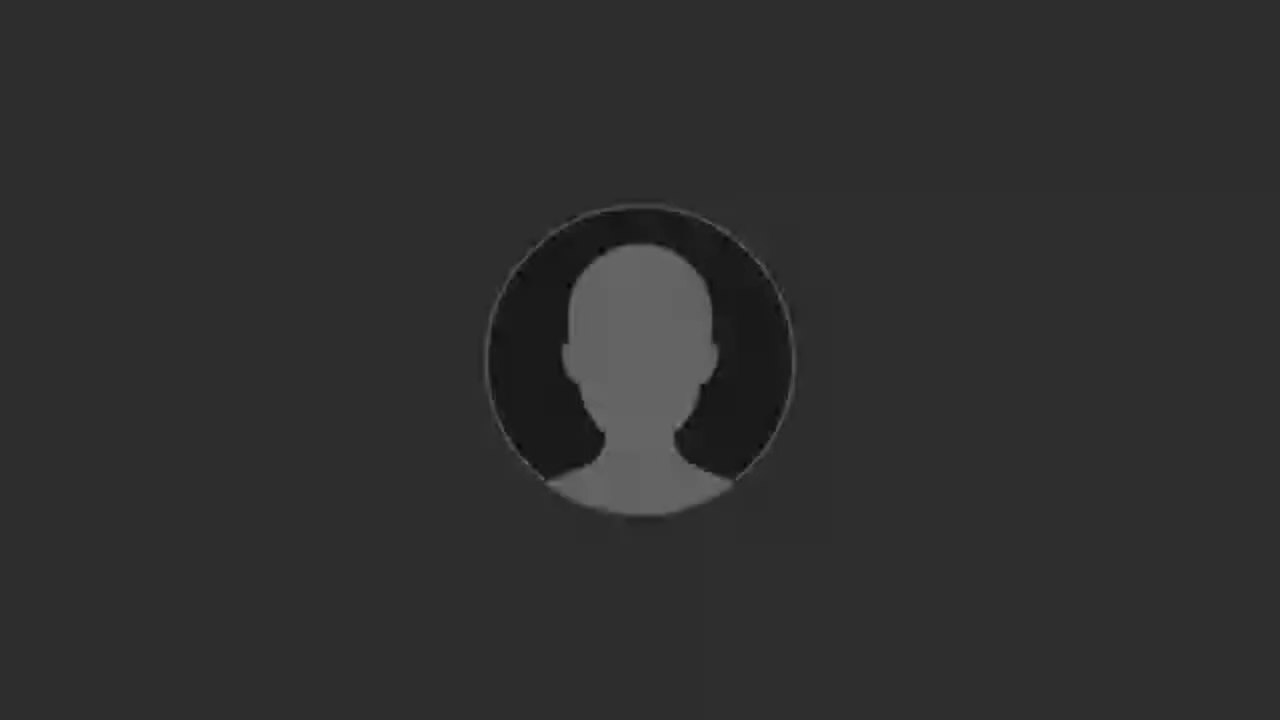